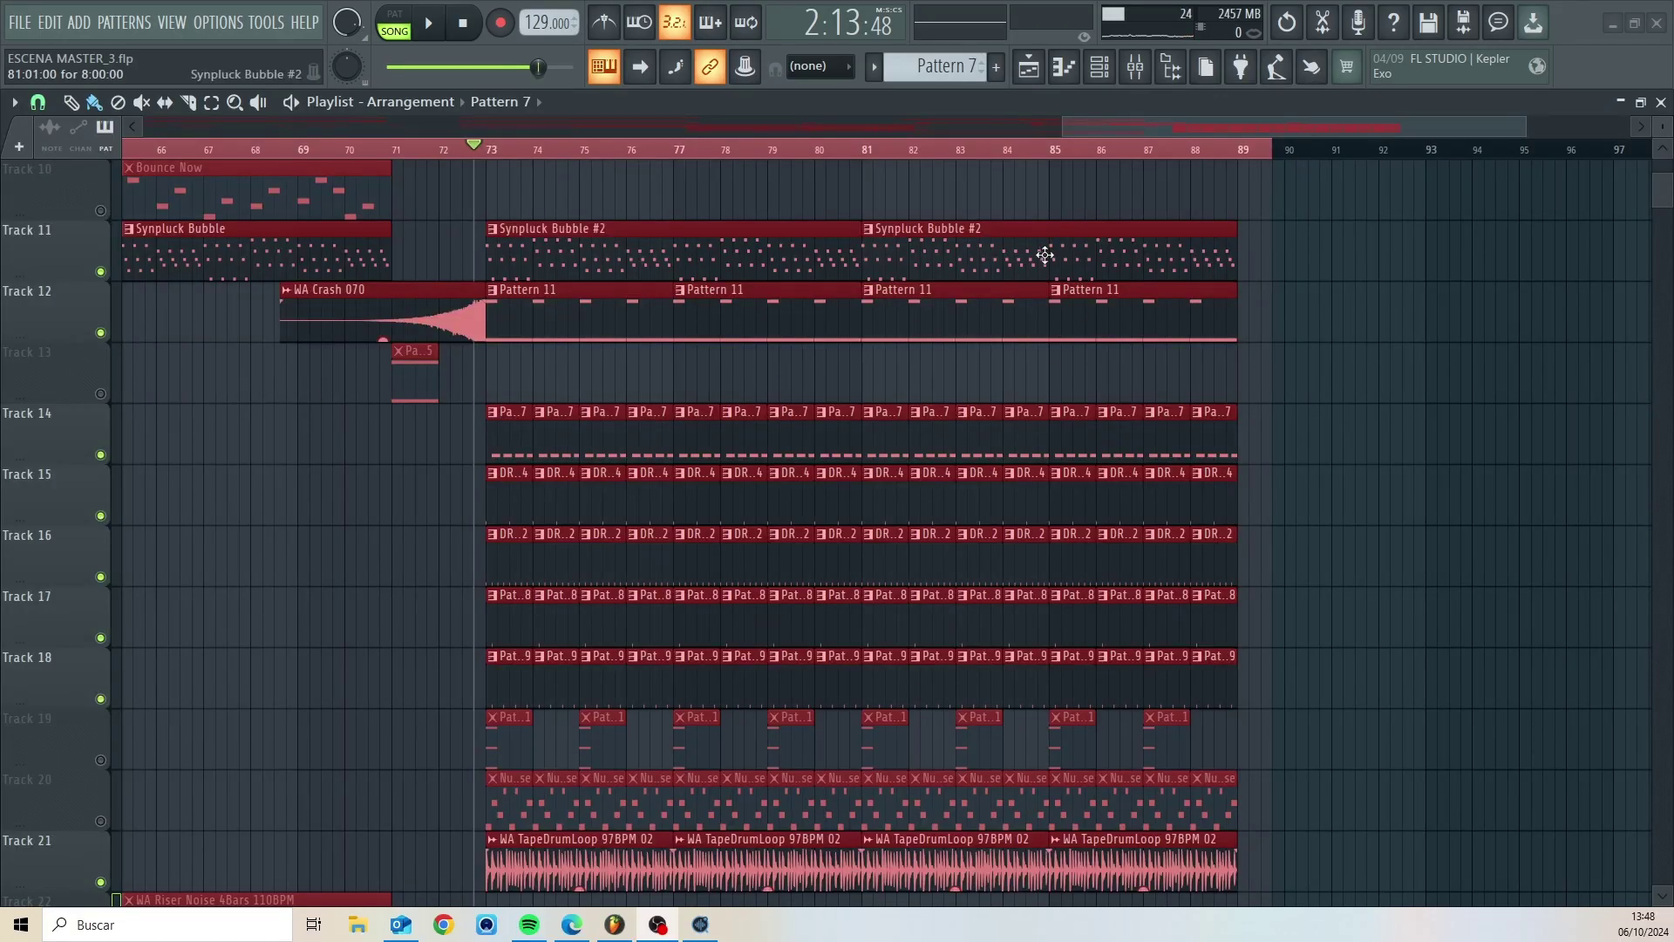
- Unsolo the playlist tracks so that every track of the arrangement is active
{"action": "mouse_move", "coordinate": [1266, 119]}
{"action": "left_mouse_down"}
{"action": "mouse_move", "coordinate": [1230, 124]}
{"action": "mouse_move", "coordinate": [1283, 108]}
{"action": "left_mouse_up"}
{"action": "scroll", "coordinate": [1226, 479], "scroll_direction": "down", "scroll_amount": 3}
{"action": "scroll", "coordinate": [1215, 472], "scroll_direction": "up", "scroll_amount": 2}
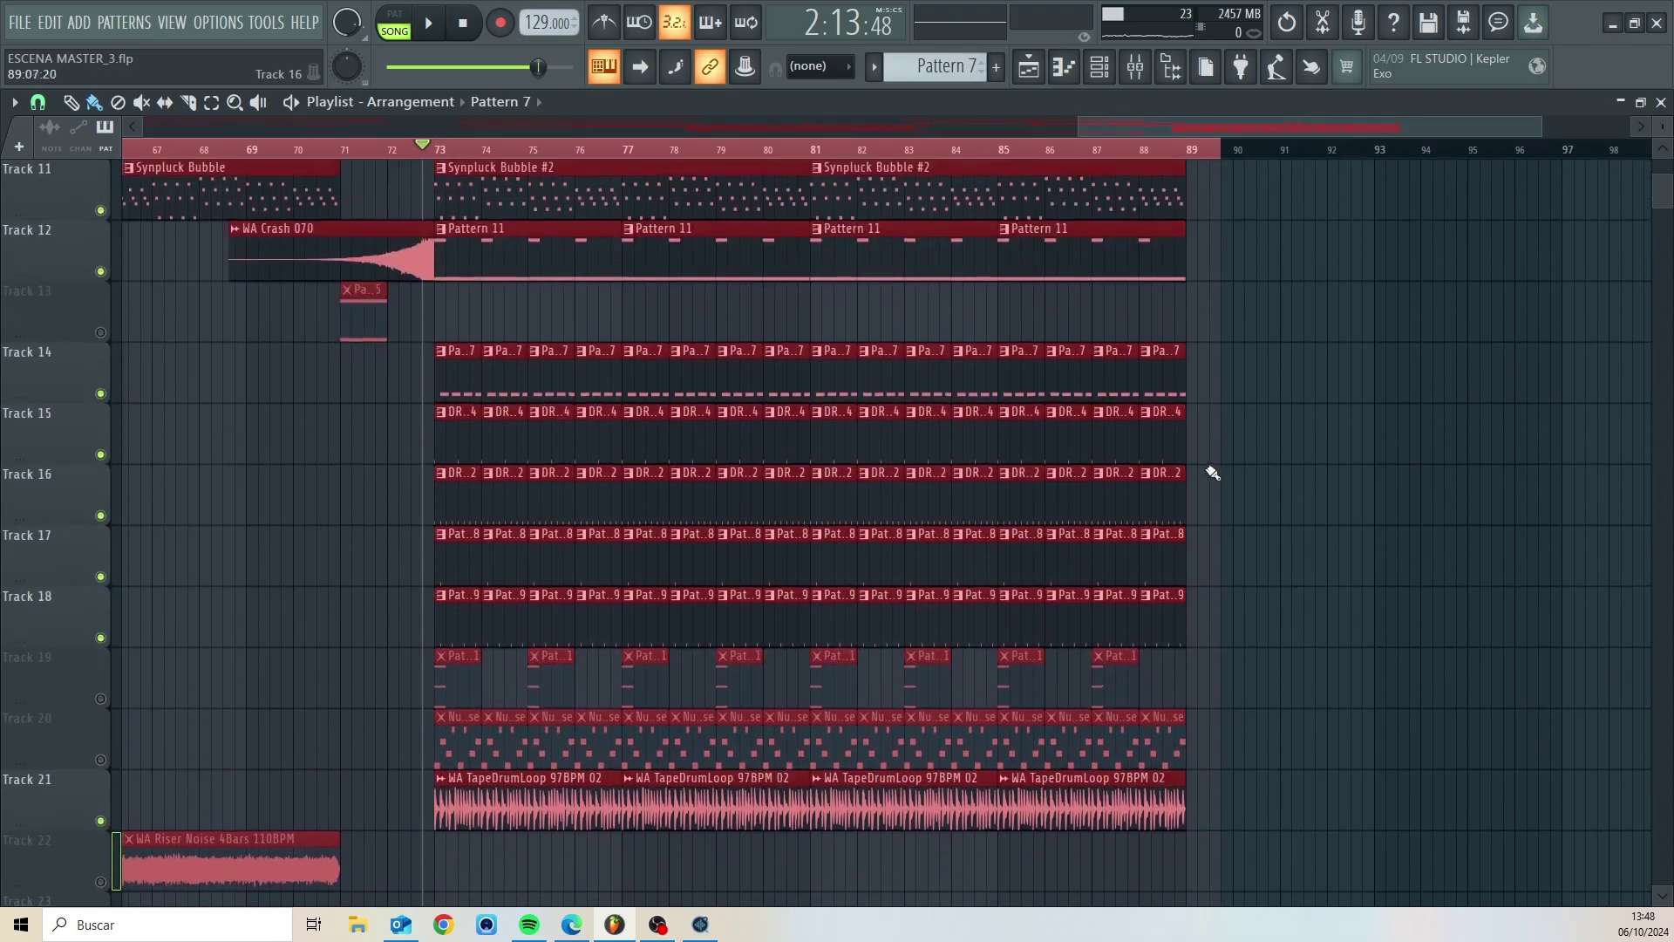
{"action": "scroll", "coordinate": [1208, 472], "scroll_direction": "up", "scroll_amount": 5}
{"action": "scroll", "coordinate": [1177, 463], "scroll_direction": "down", "scroll_amount": 4}
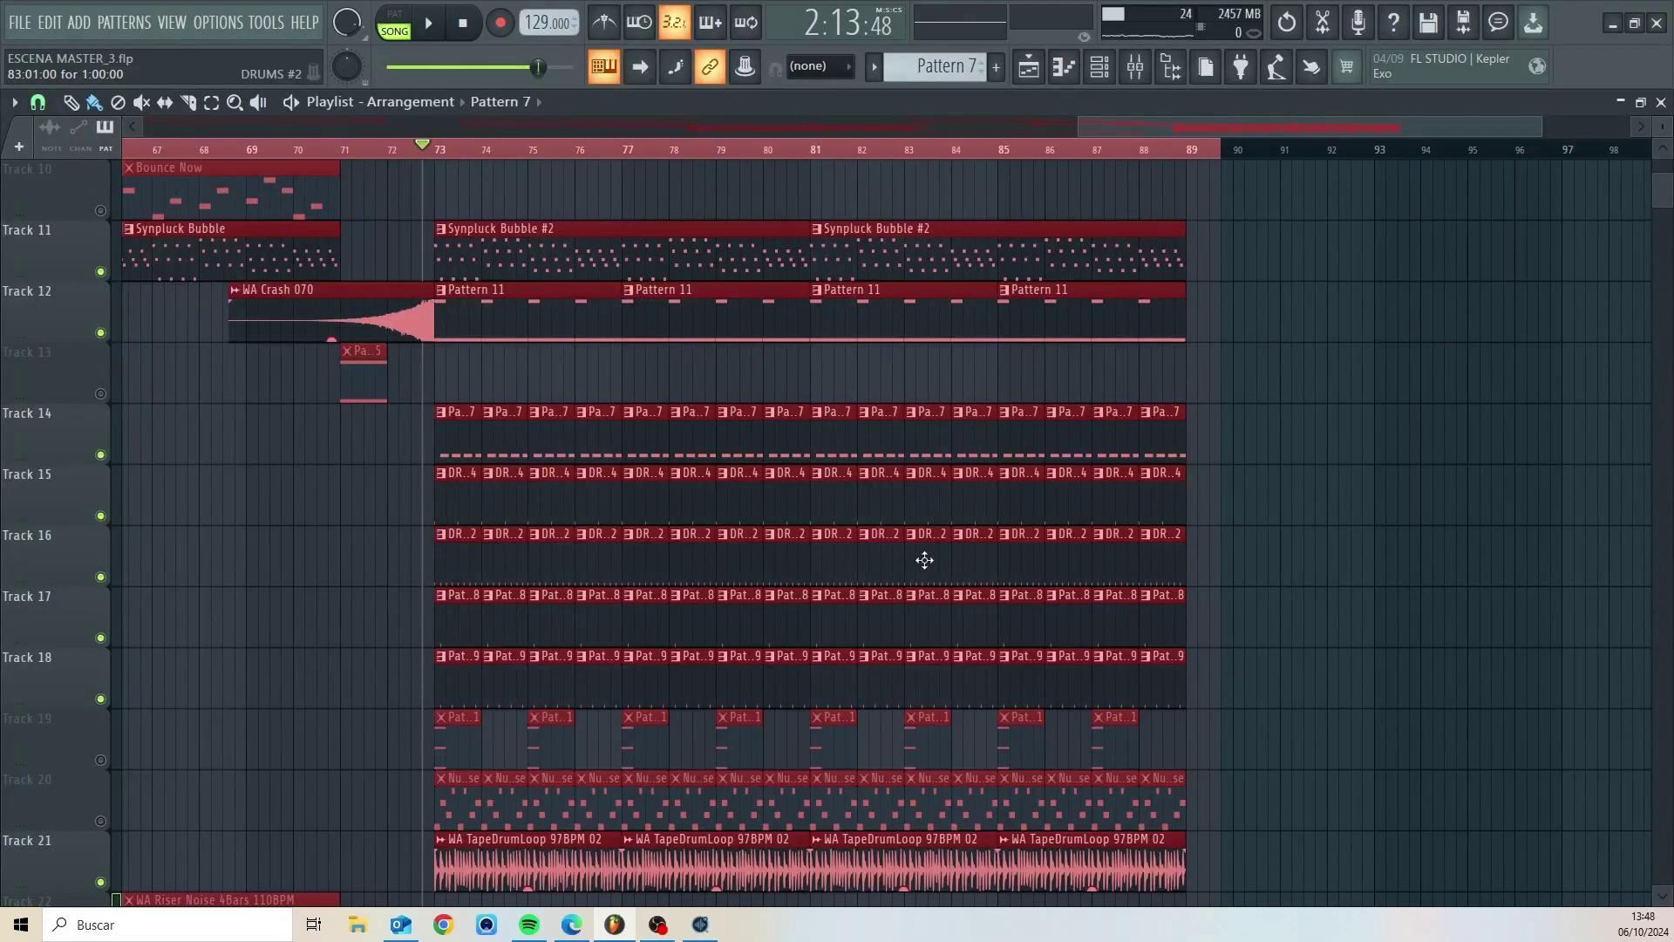
{"action": "scroll", "coordinate": [925, 560], "scroll_direction": "down", "scroll_amount": 1}
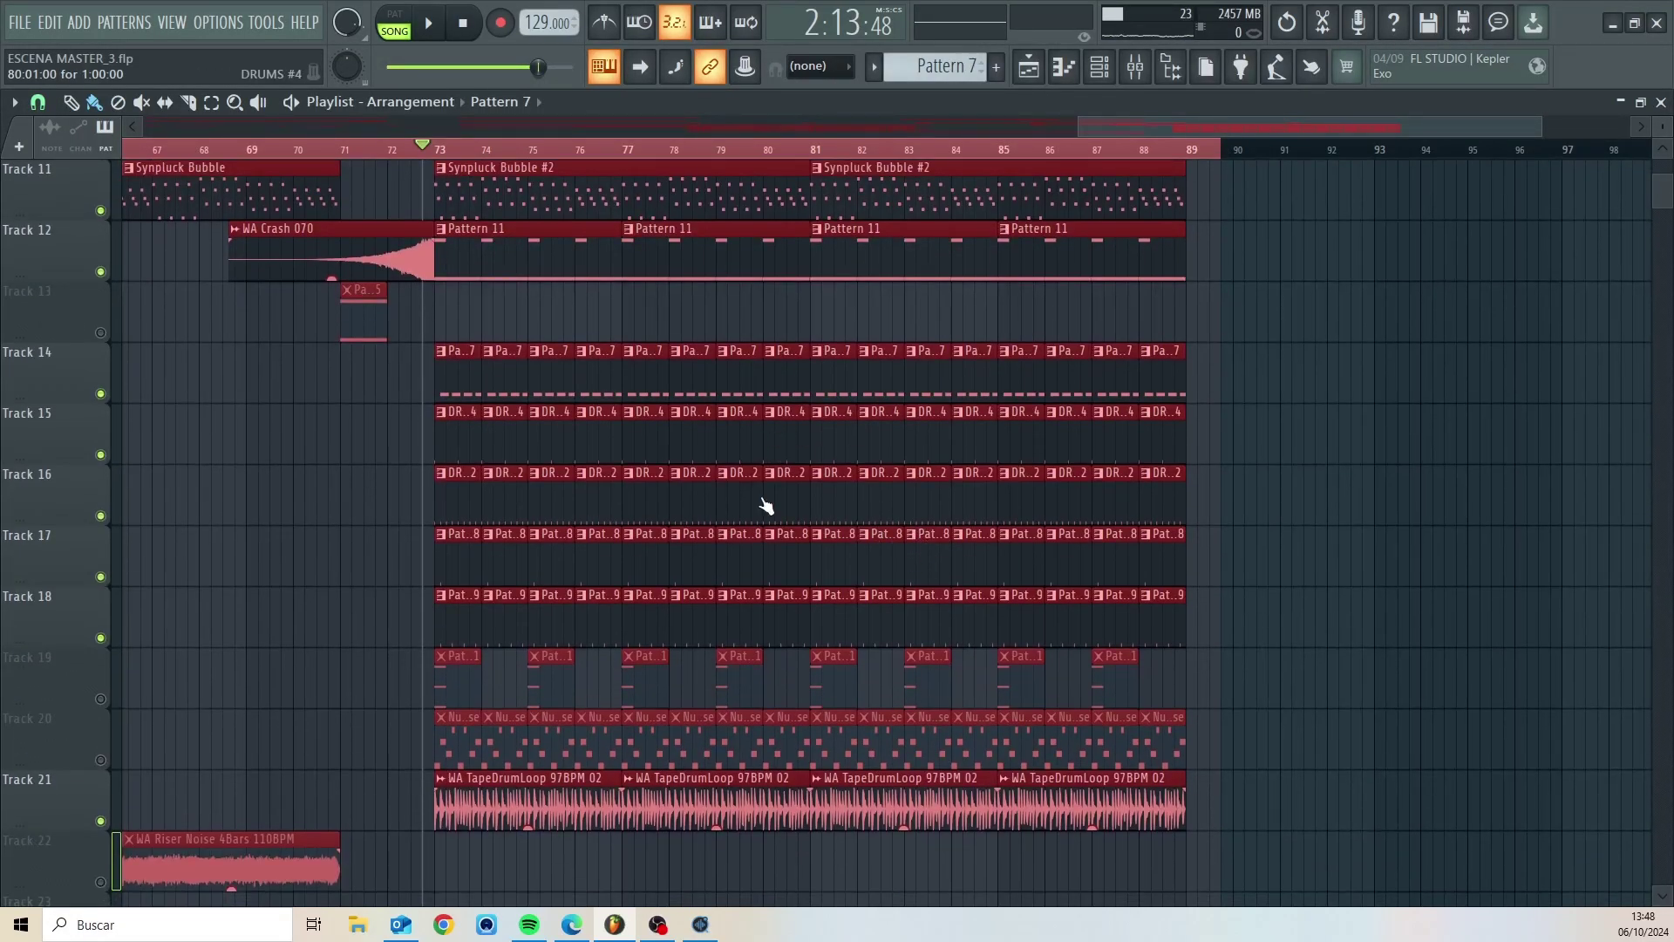
{"action": "scroll", "coordinate": [541, 766], "scroll_direction": "down", "scroll_amount": 1}
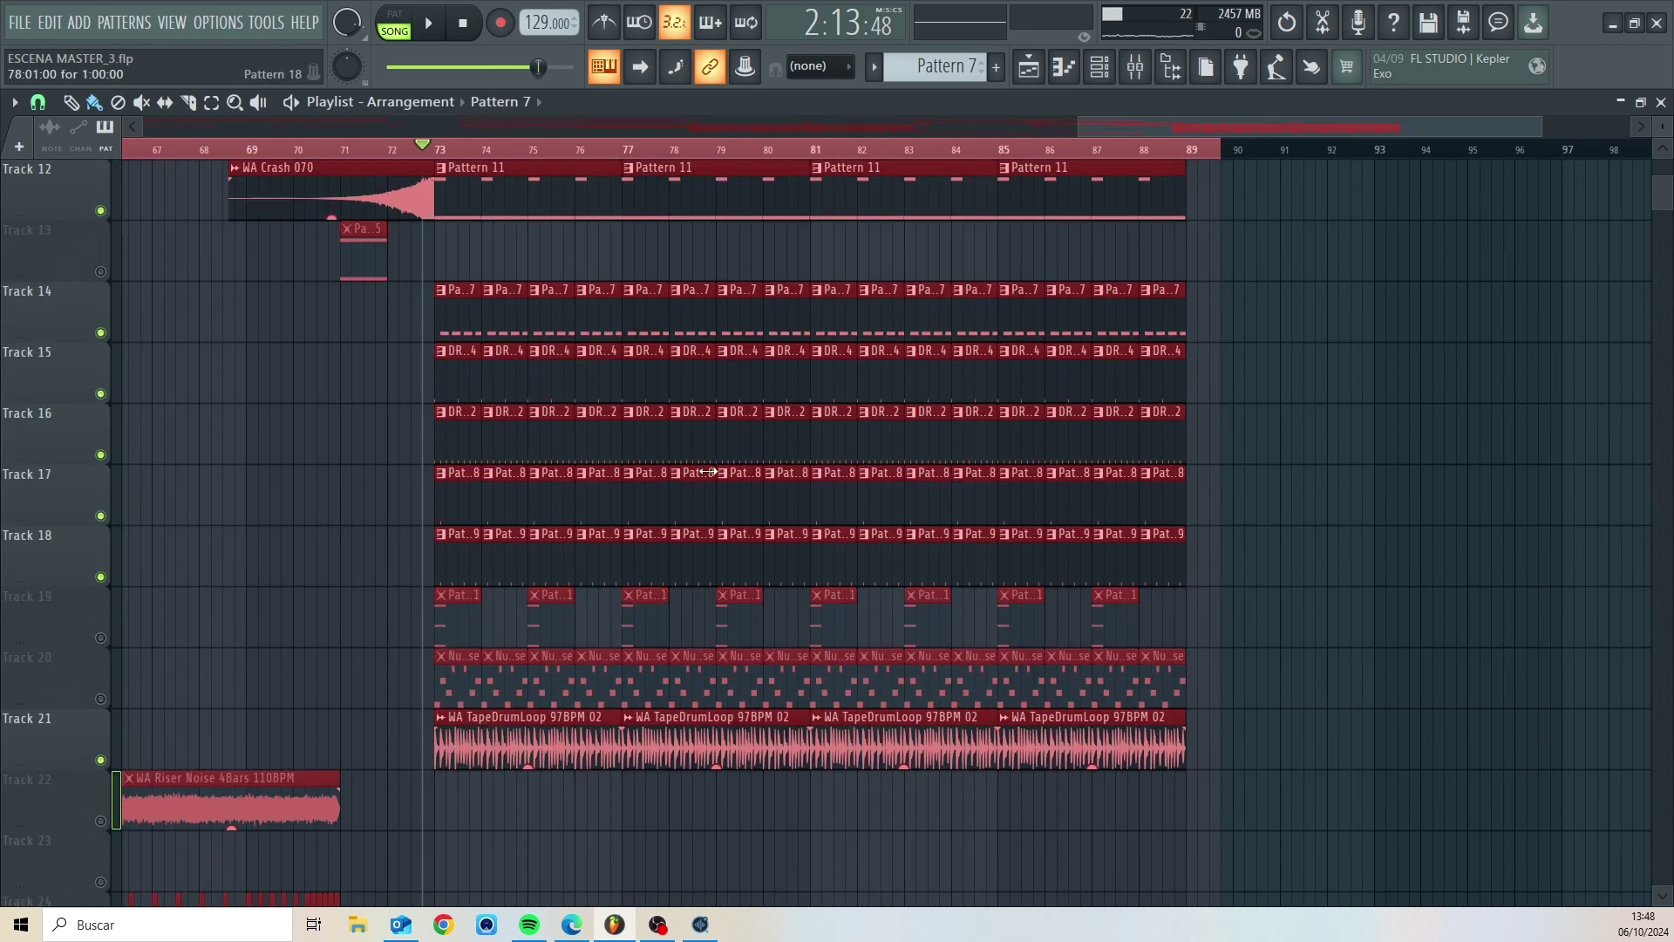
{"action": "scroll", "coordinate": [635, 479], "scroll_direction": "up", "scroll_amount": 3}
{"action": "right_click", "coordinate": [101, 335]}
{"action": "right_click", "coordinate": [102, 335]}
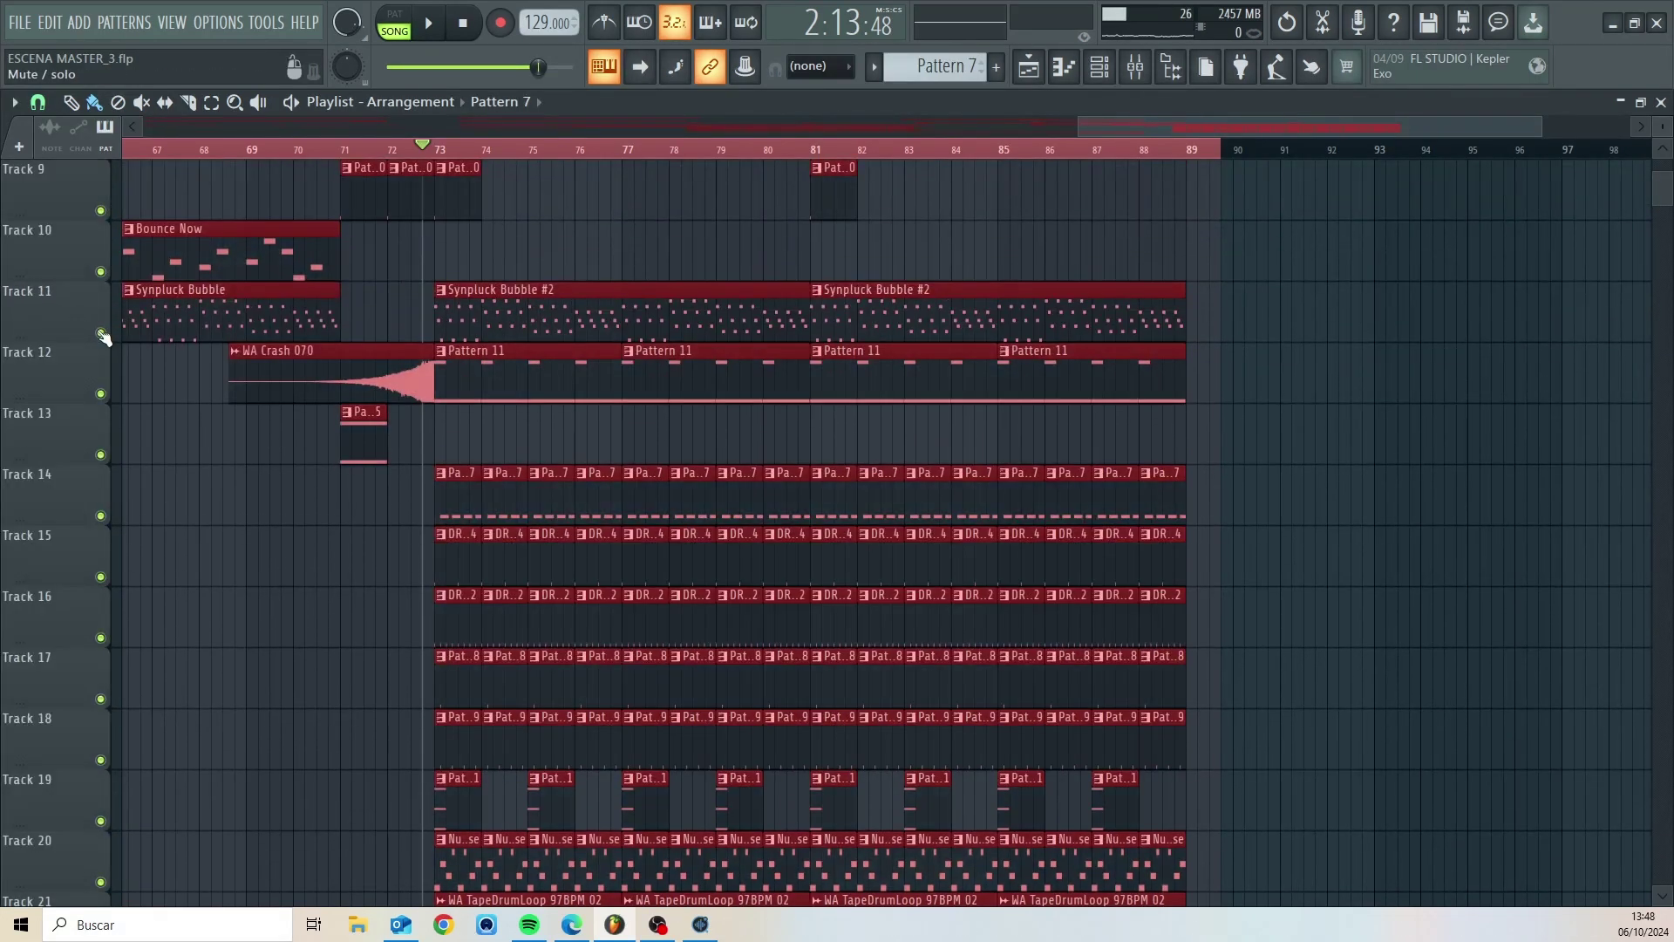
- Play the arrangement from bar 70 into the section at bar 73, checking the playing tracks, and stop playback
{"action": "left_click", "coordinate": [296, 152]}
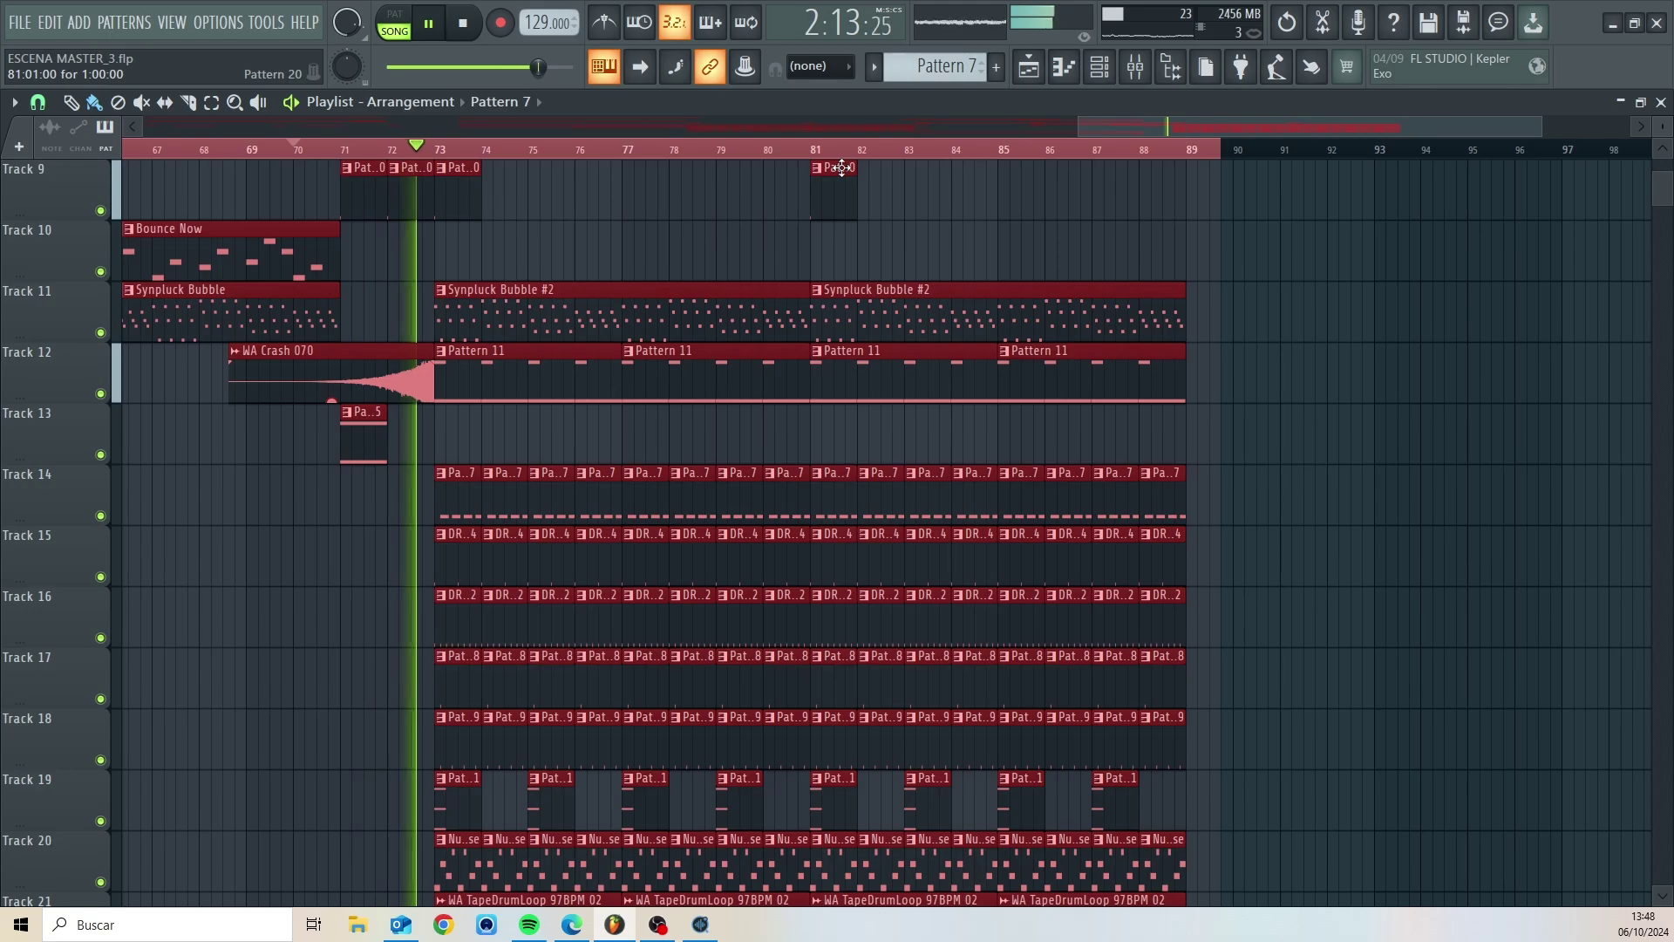
{"action": "scroll", "coordinate": [872, 361], "scroll_direction": "down", "scroll_amount": 2}
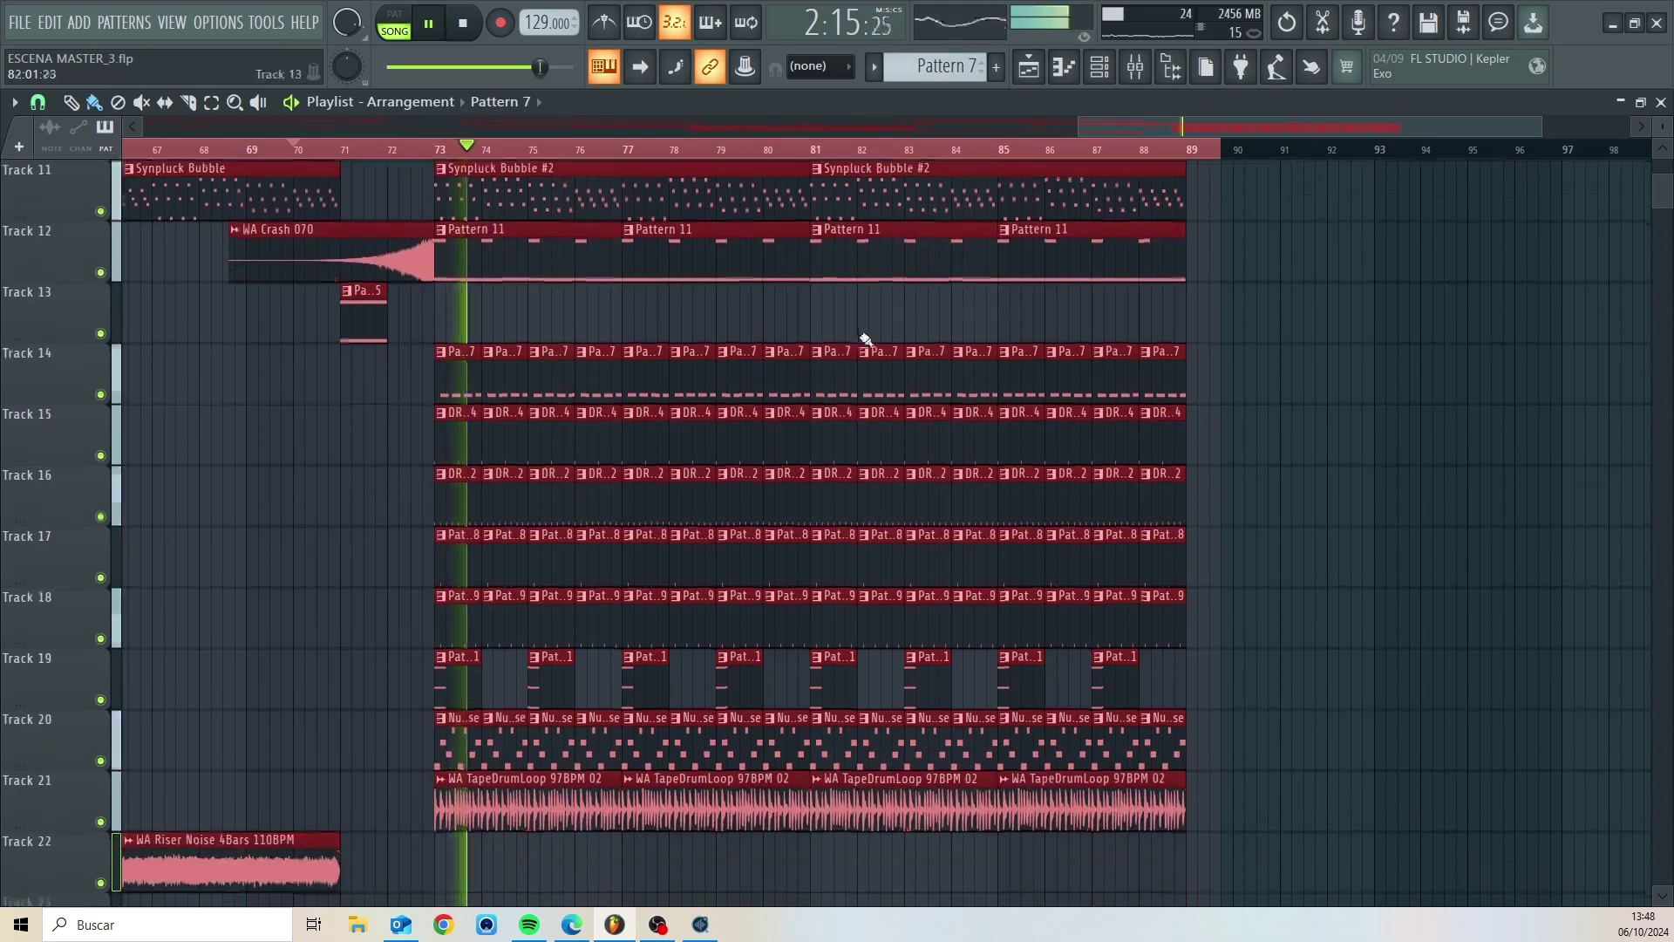
{"action": "scroll", "coordinate": [854, 316], "scroll_direction": "up", "scroll_amount": 1}
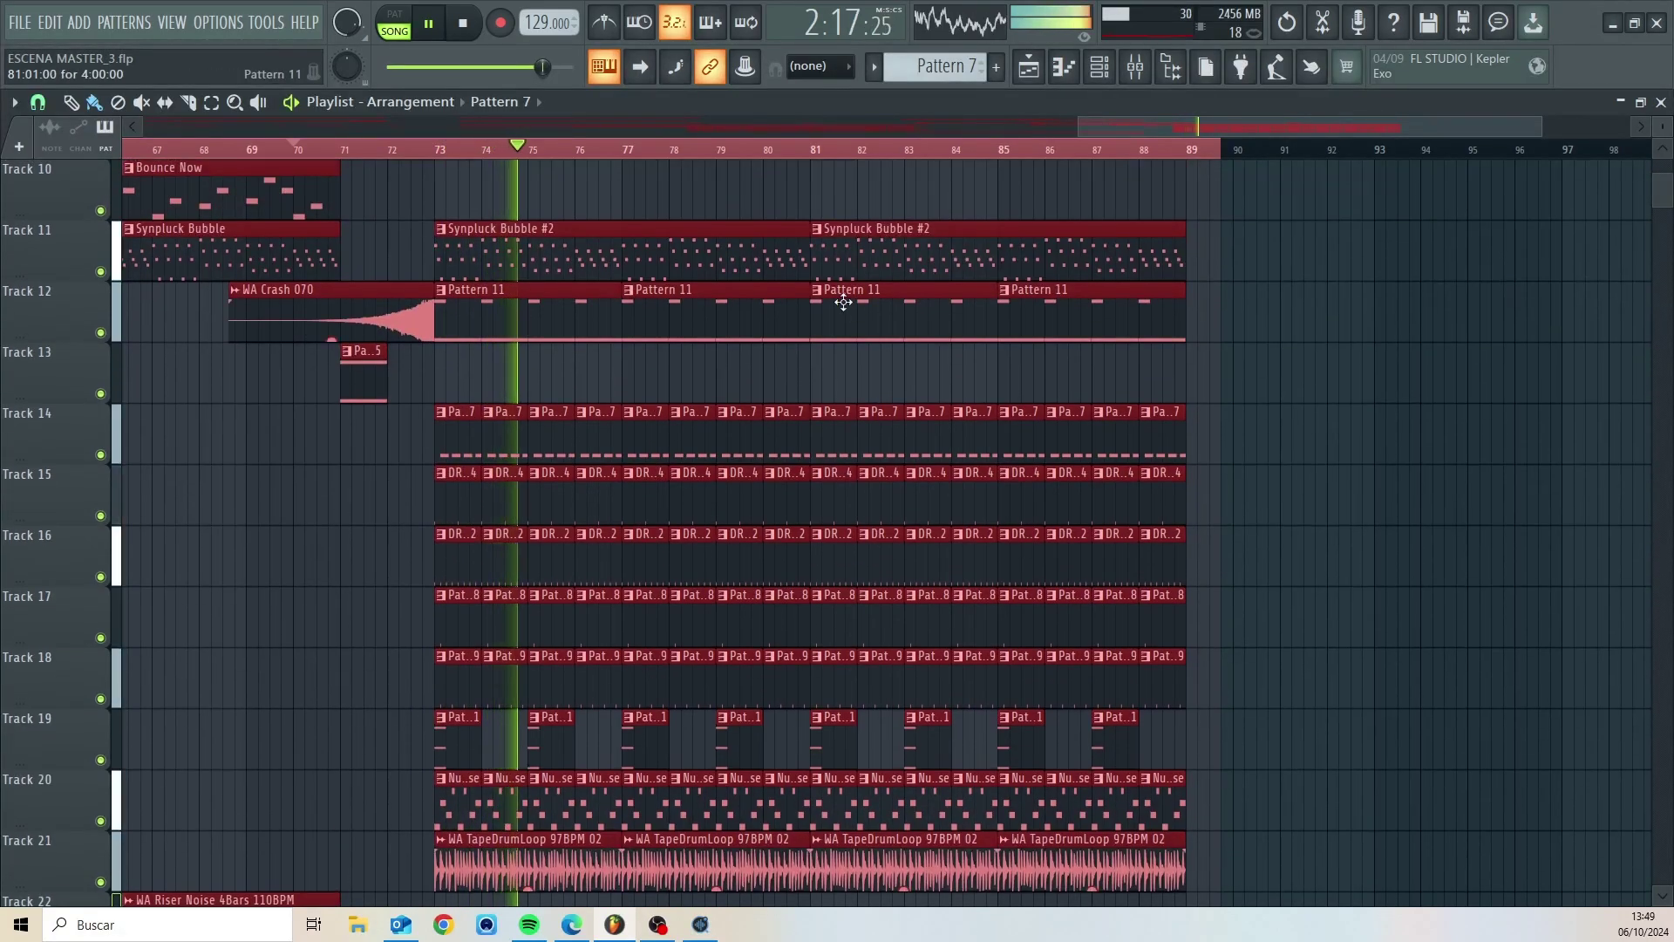
{"action": "scroll", "coordinate": [847, 309], "scroll_direction": "down", "scroll_amount": 1}
{"action": "scroll", "coordinate": [839, 302], "scroll_direction": "up", "scroll_amount": 1}
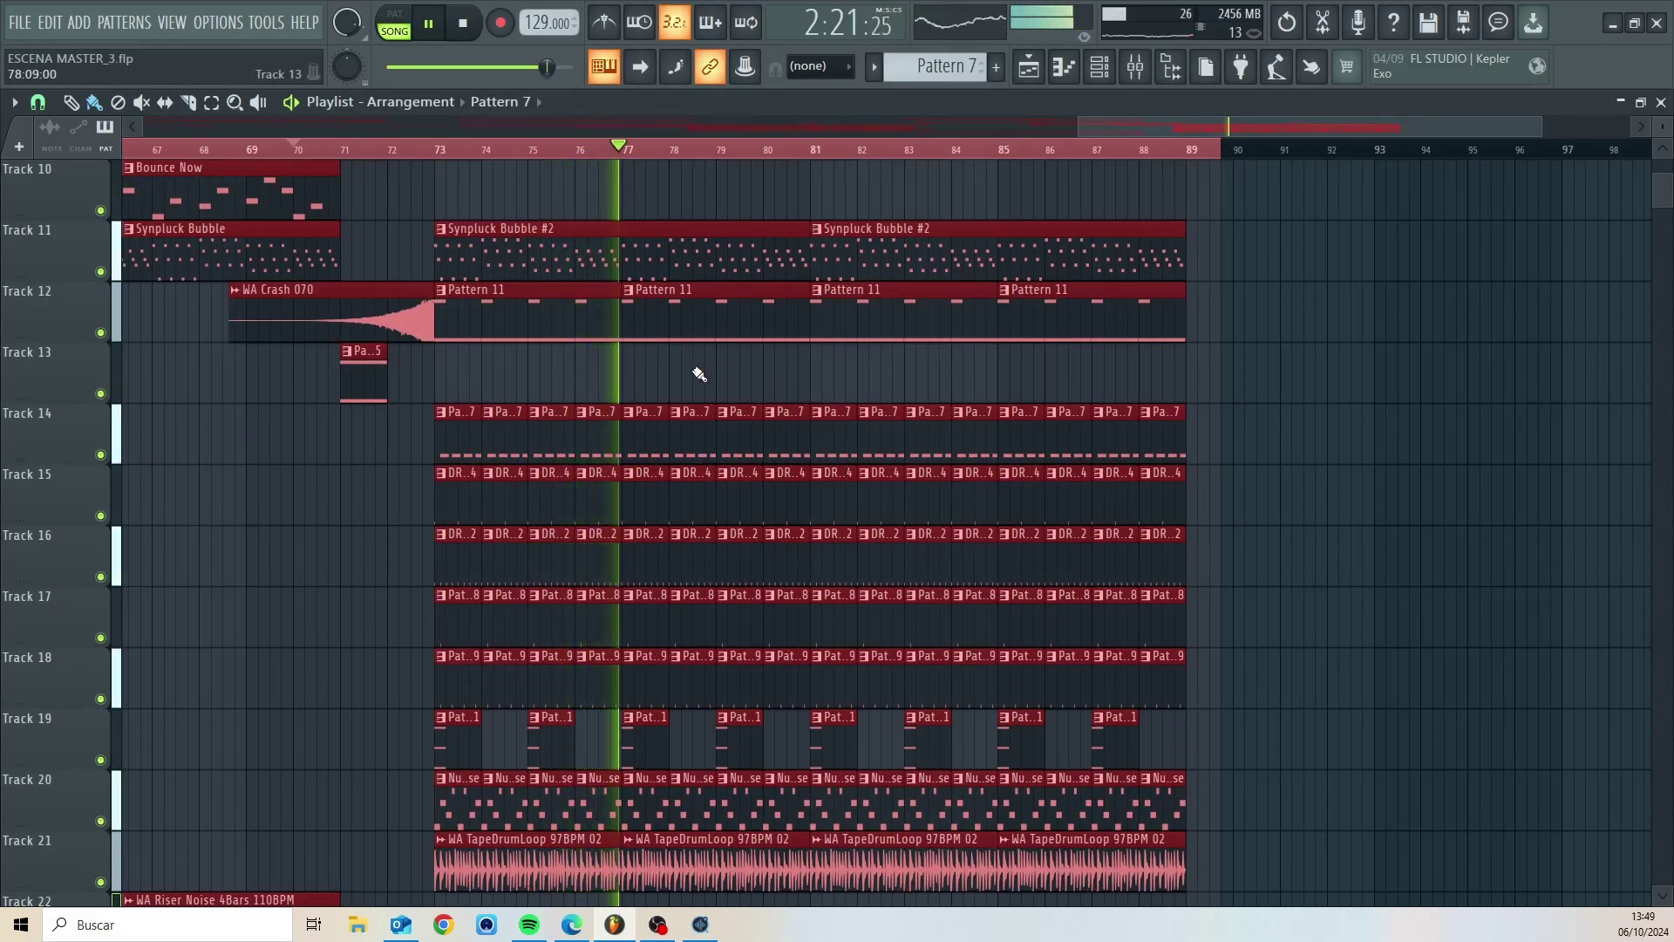
{"action": "scroll", "coordinate": [697, 364], "scroll_direction": "up", "scroll_amount": 1}
{"action": "key", "text": "space"}
- Make the Synpluck Bubble #2 clip at bar 73 on Track 11 unique and open its notes in the piano roll
{"action": "scroll", "coordinate": [605, 355], "scroll_direction": "up", "scroll_amount": 2}
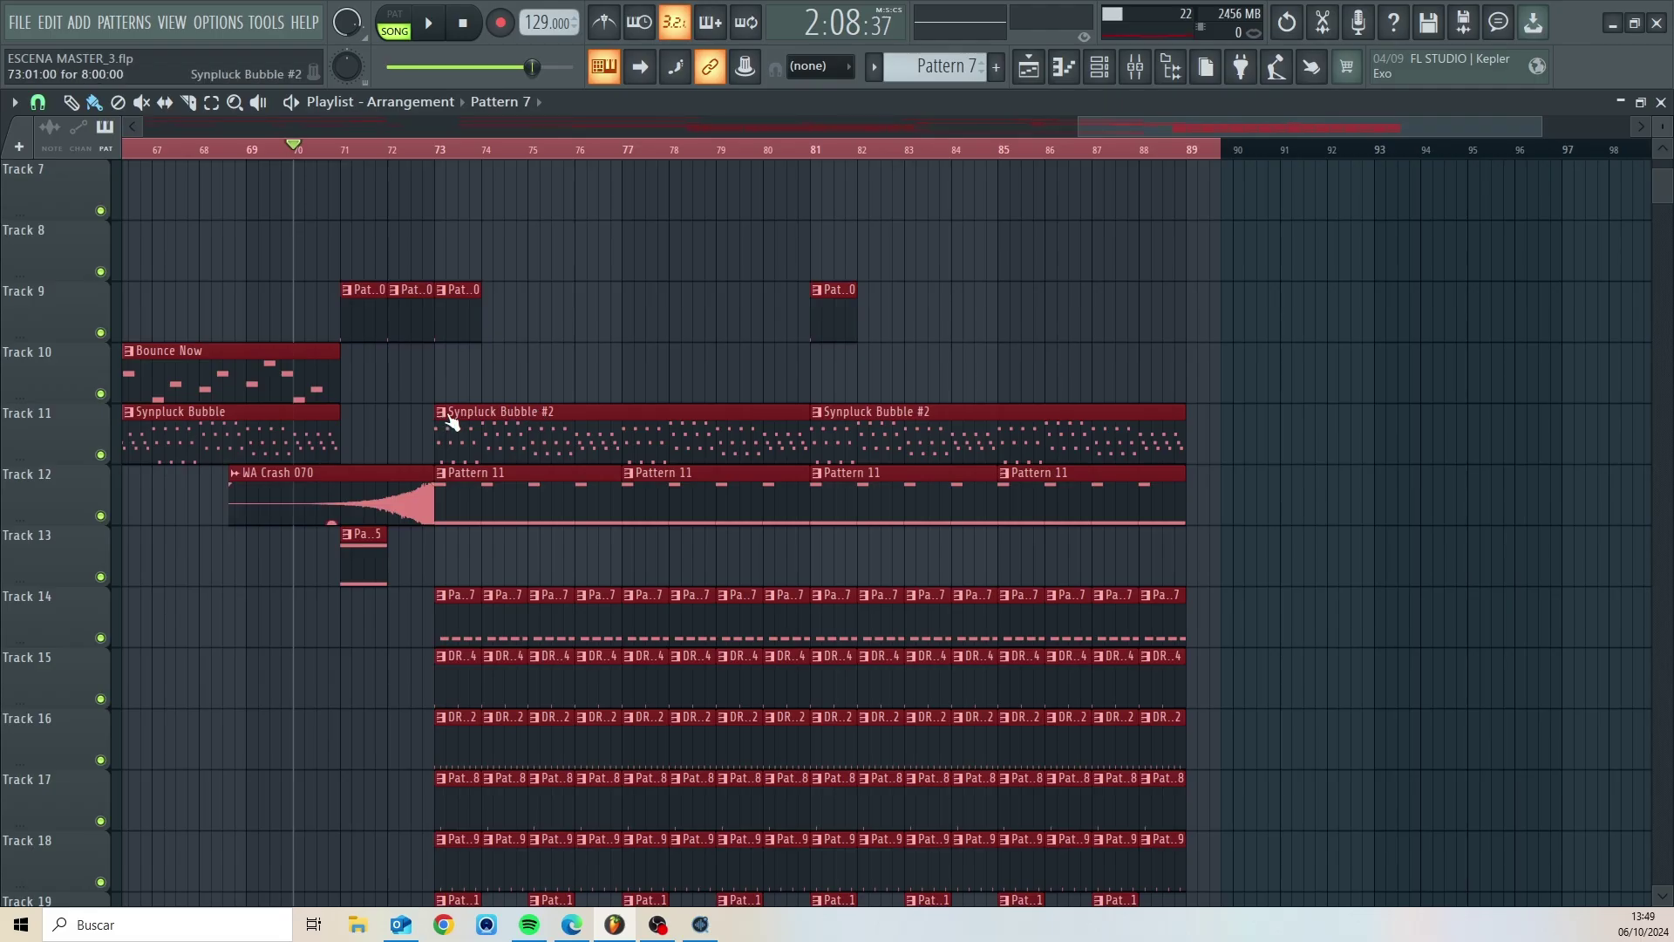
{"action": "left_click", "coordinate": [445, 414]}
{"action": "left_click", "coordinate": [482, 587]}
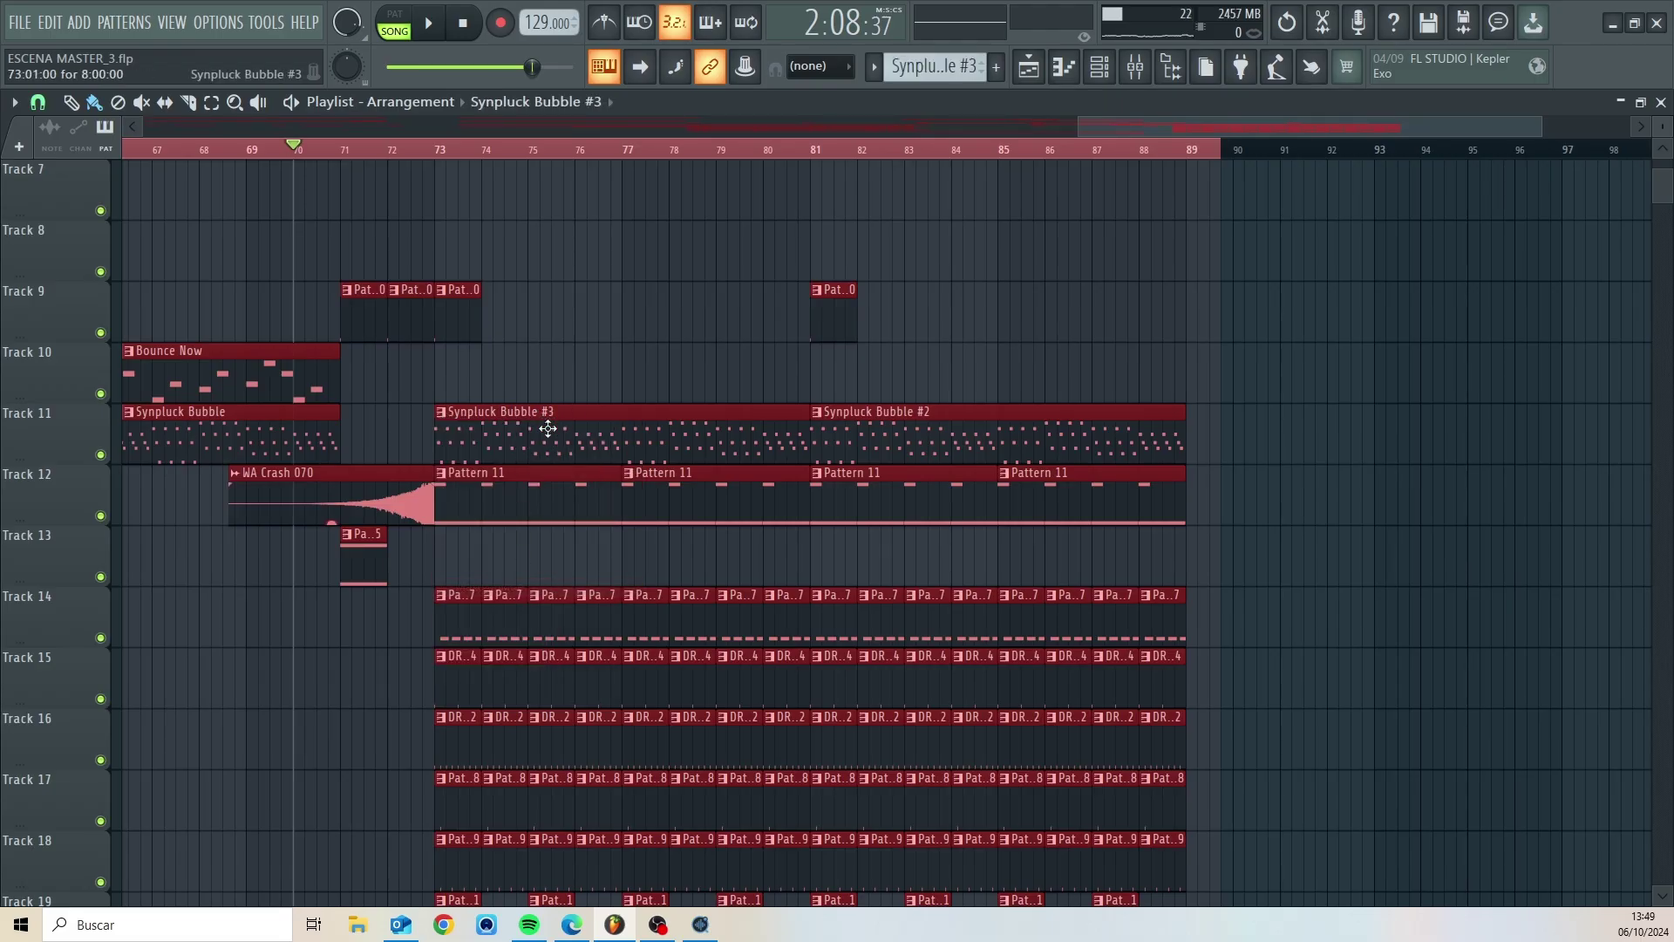
{"action": "double_click", "coordinate": [548, 428]}
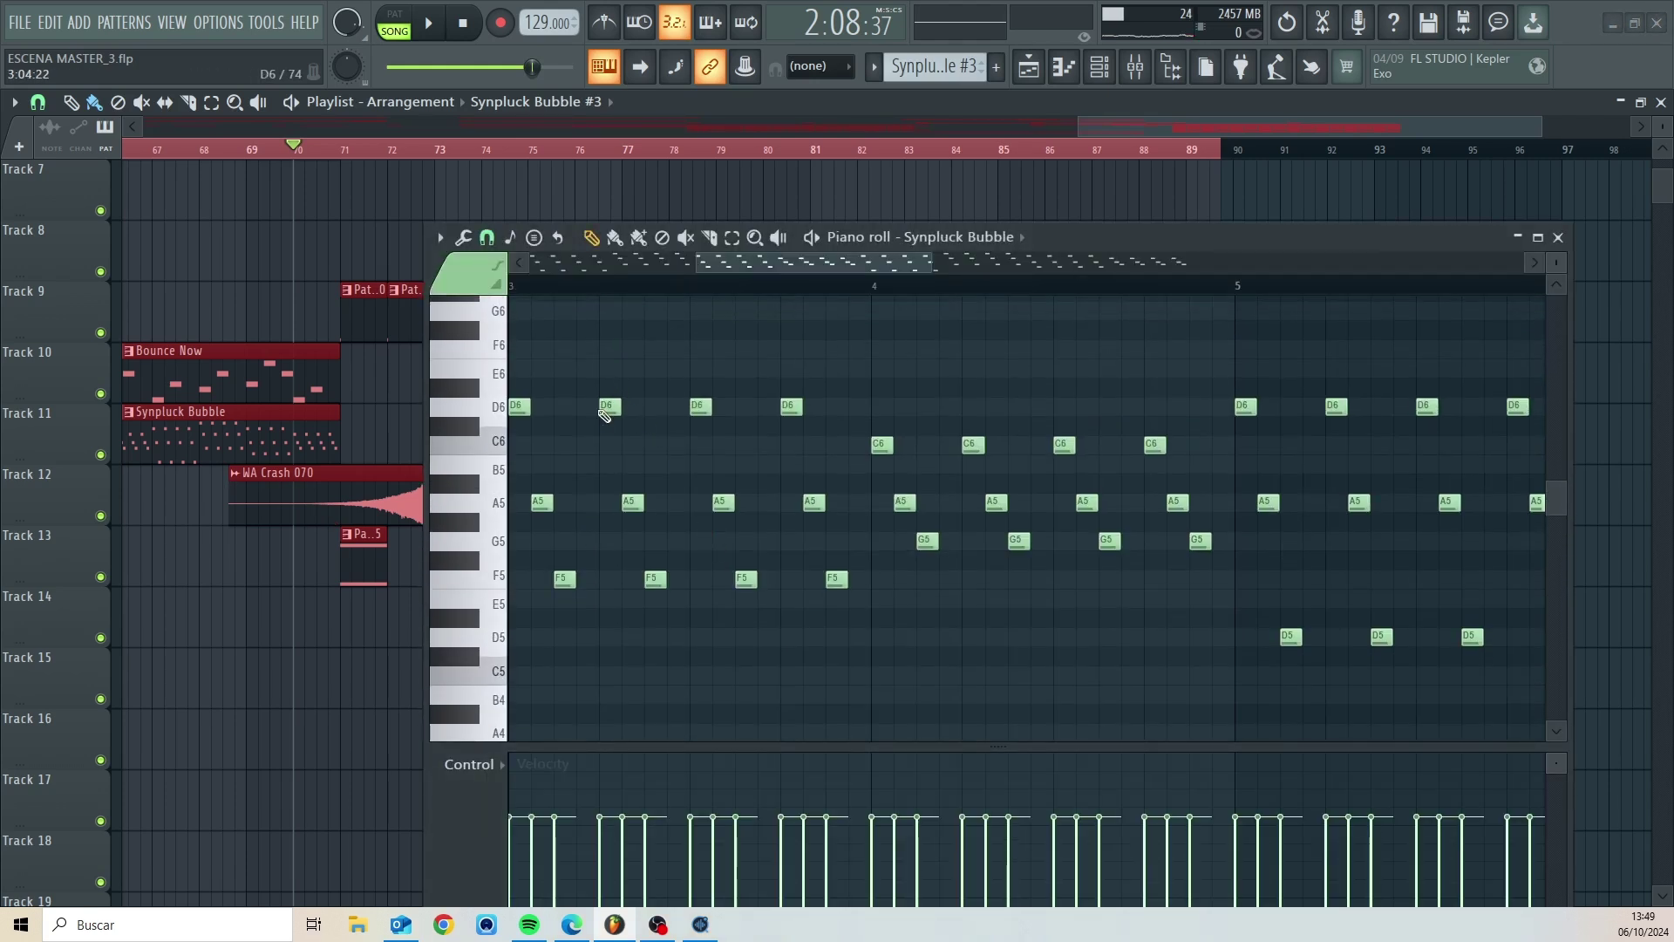
- Delete the second and fourth three-note groups (D6, A5, F5) in bar 3 of the Synpluck Bubble part
{"action": "right_click", "coordinate": [606, 404]}
{"action": "right_click", "coordinate": [632, 503]}
{"action": "right_click", "coordinate": [654, 579]}
{"action": "right_click", "coordinate": [836, 579]}
{"action": "right_click", "coordinate": [813, 502]}
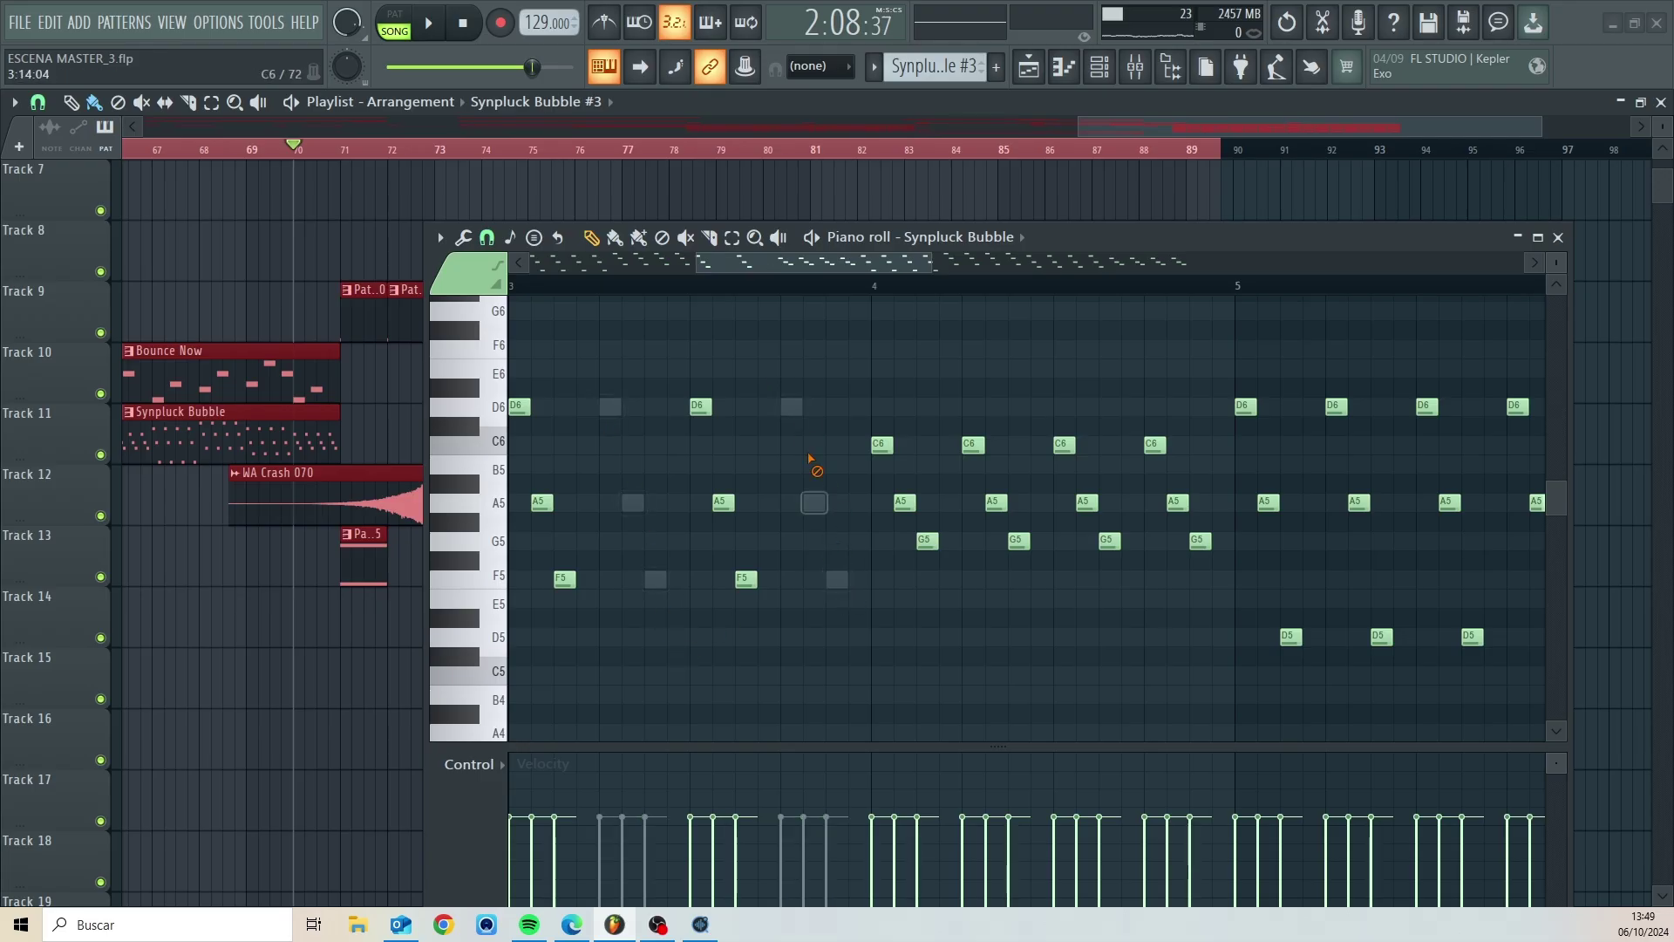
- Uncover the playlist at bar 73, set the song position there and audition the edited arpeggio
{"action": "key", "text": "space"}
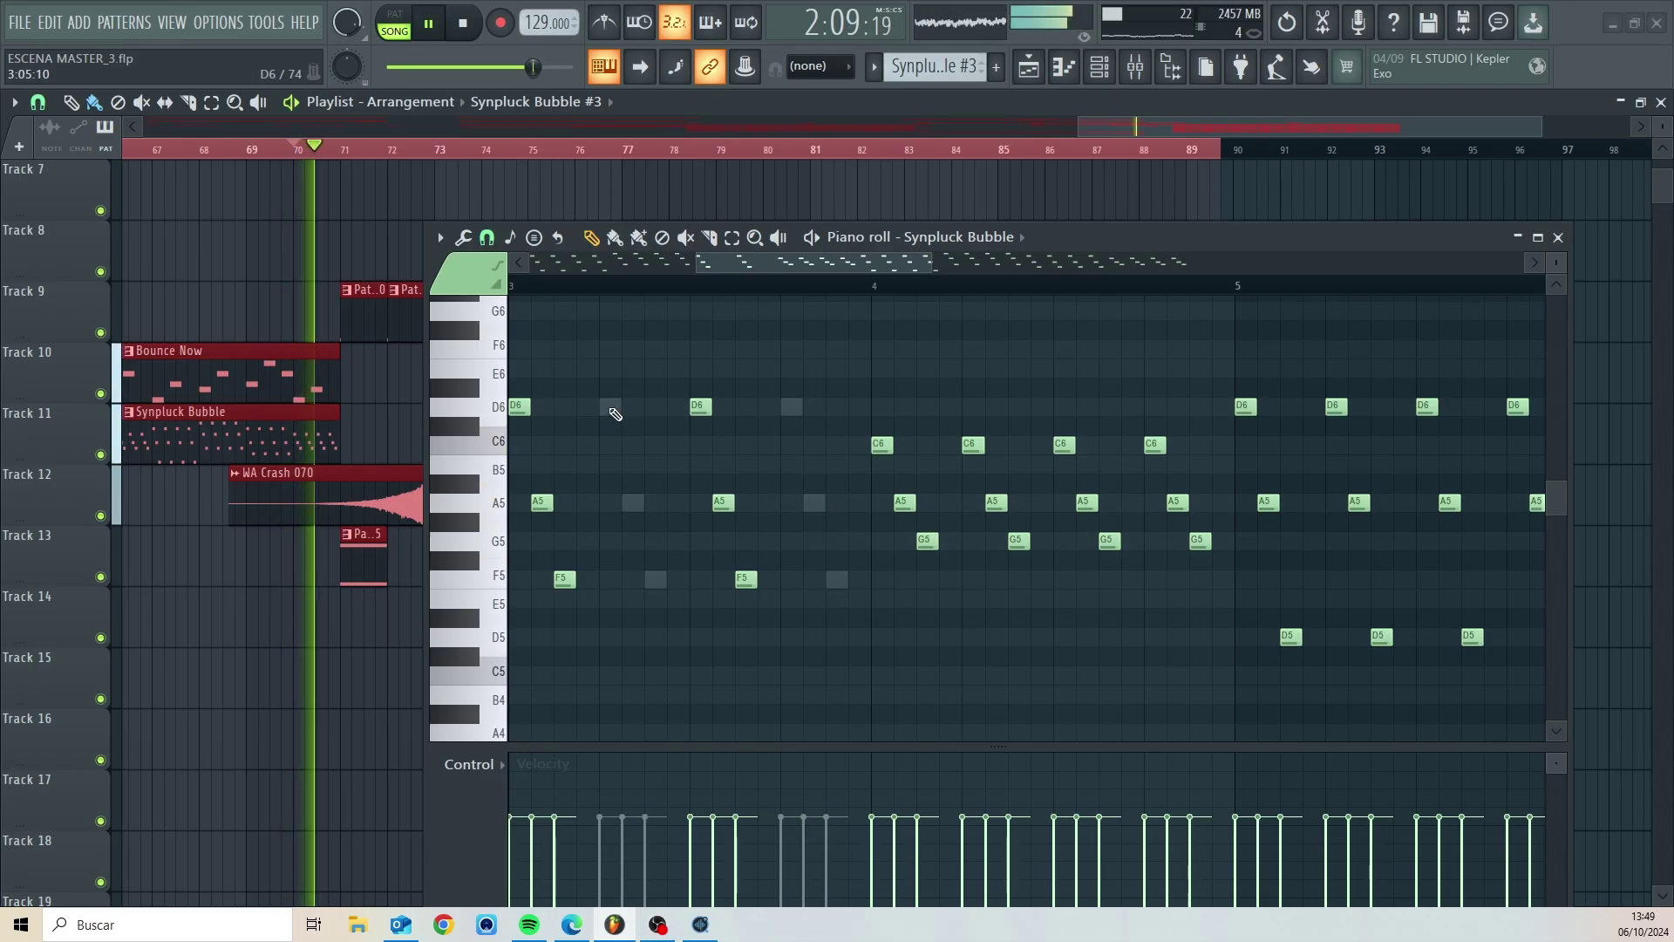
{"action": "key", "text": "space"}
{"action": "left_click_drag", "start_coordinate": [1044, 234], "coordinate": [1192, 258]}
{"action": "left_click", "coordinate": [444, 149]}
{"action": "key", "text": "space"}
{"action": "key", "text": "space"}
{"action": "key", "text": "space"}
{"action": "key", "text": "space"}
- Delete the second three-note group (D6, A5, D5) in bar 1 of the Synpluck Bubble part
{"action": "left_click_drag", "start_coordinate": [887, 290], "coordinate": [667, 281]}
{"action": "right_click", "coordinate": [710, 426]}
{"action": "right_click", "coordinate": [733, 523]}
{"action": "scroll", "coordinate": [749, 697], "scroll_direction": "down", "scroll_amount": 1}
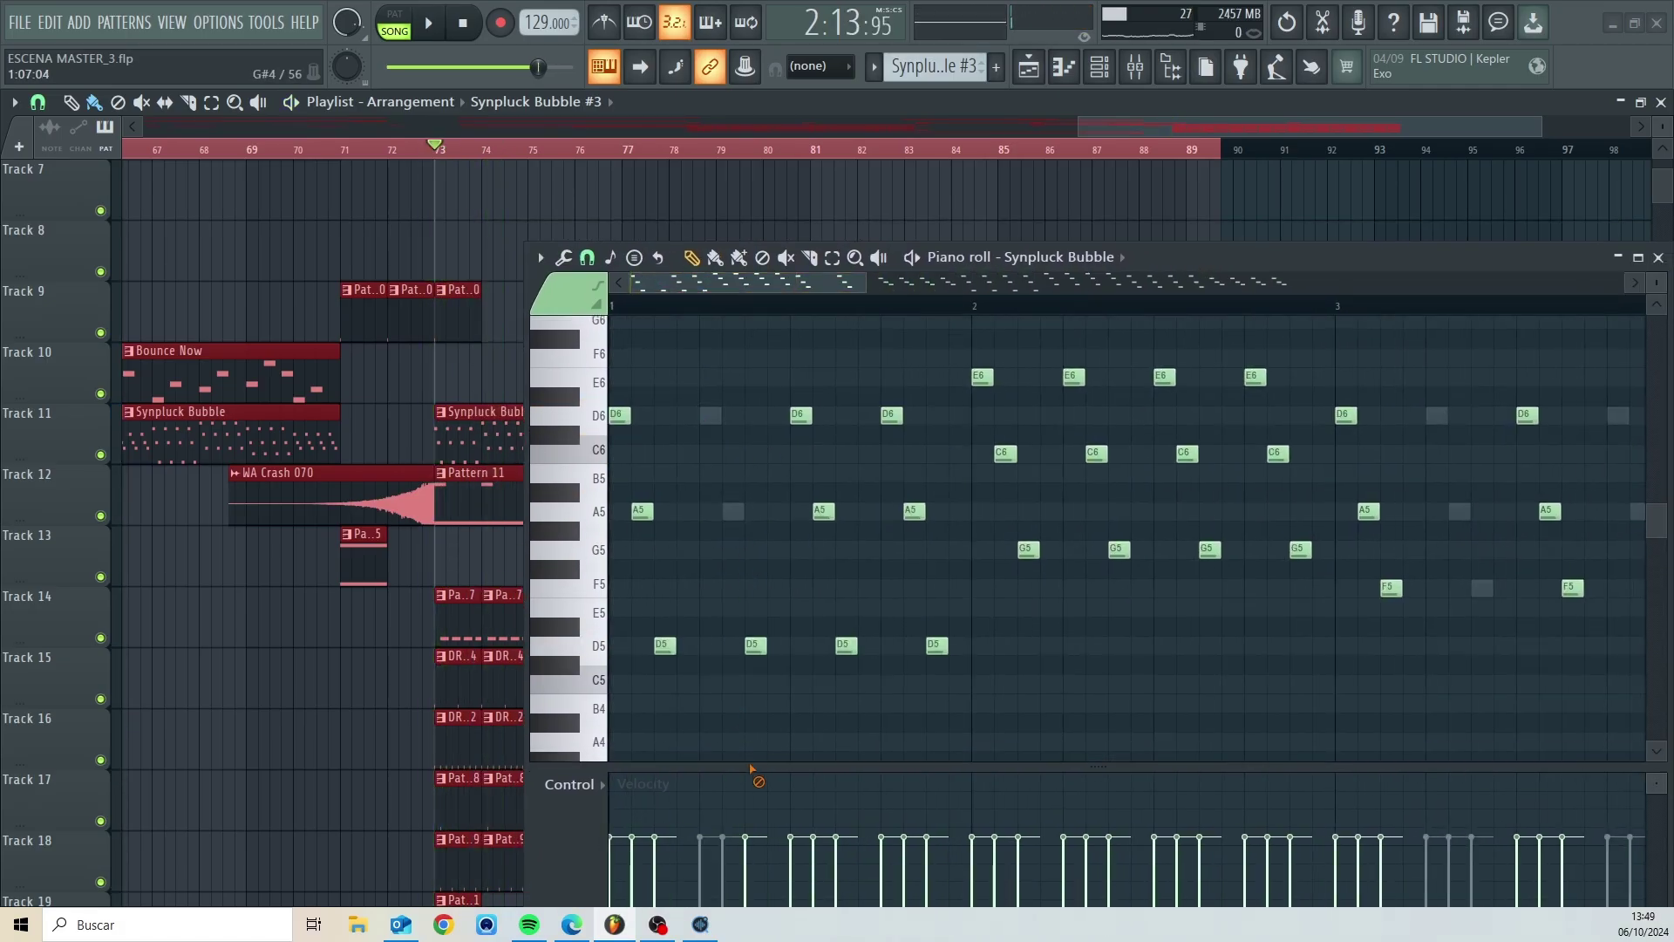
{"action": "right_click", "coordinate": [755, 641]}
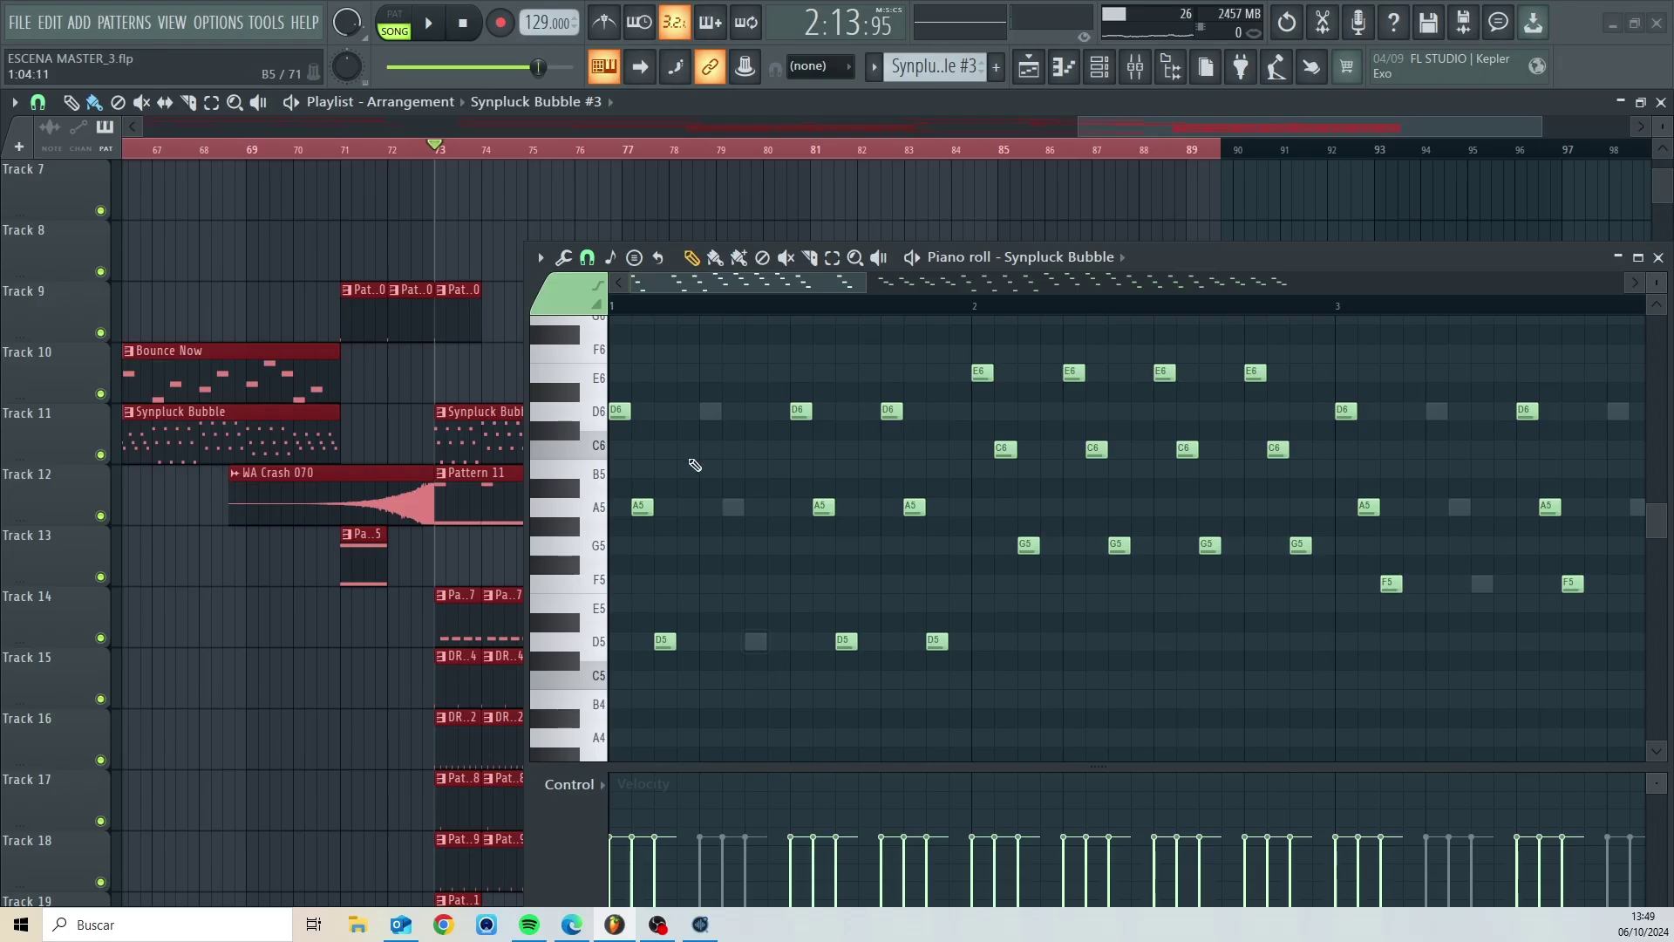
- Switch the piano roll to the Life Droplet notes and play the section from bar 73
{"action": "double_click", "coordinate": [711, 411]}
{"action": "key", "text": "space"}
{"action": "key", "text": "space"}
{"action": "right_click", "coordinate": [891, 411]}
{"action": "right_click", "coordinate": [914, 507]}
{"action": "right_click", "coordinate": [936, 641]}
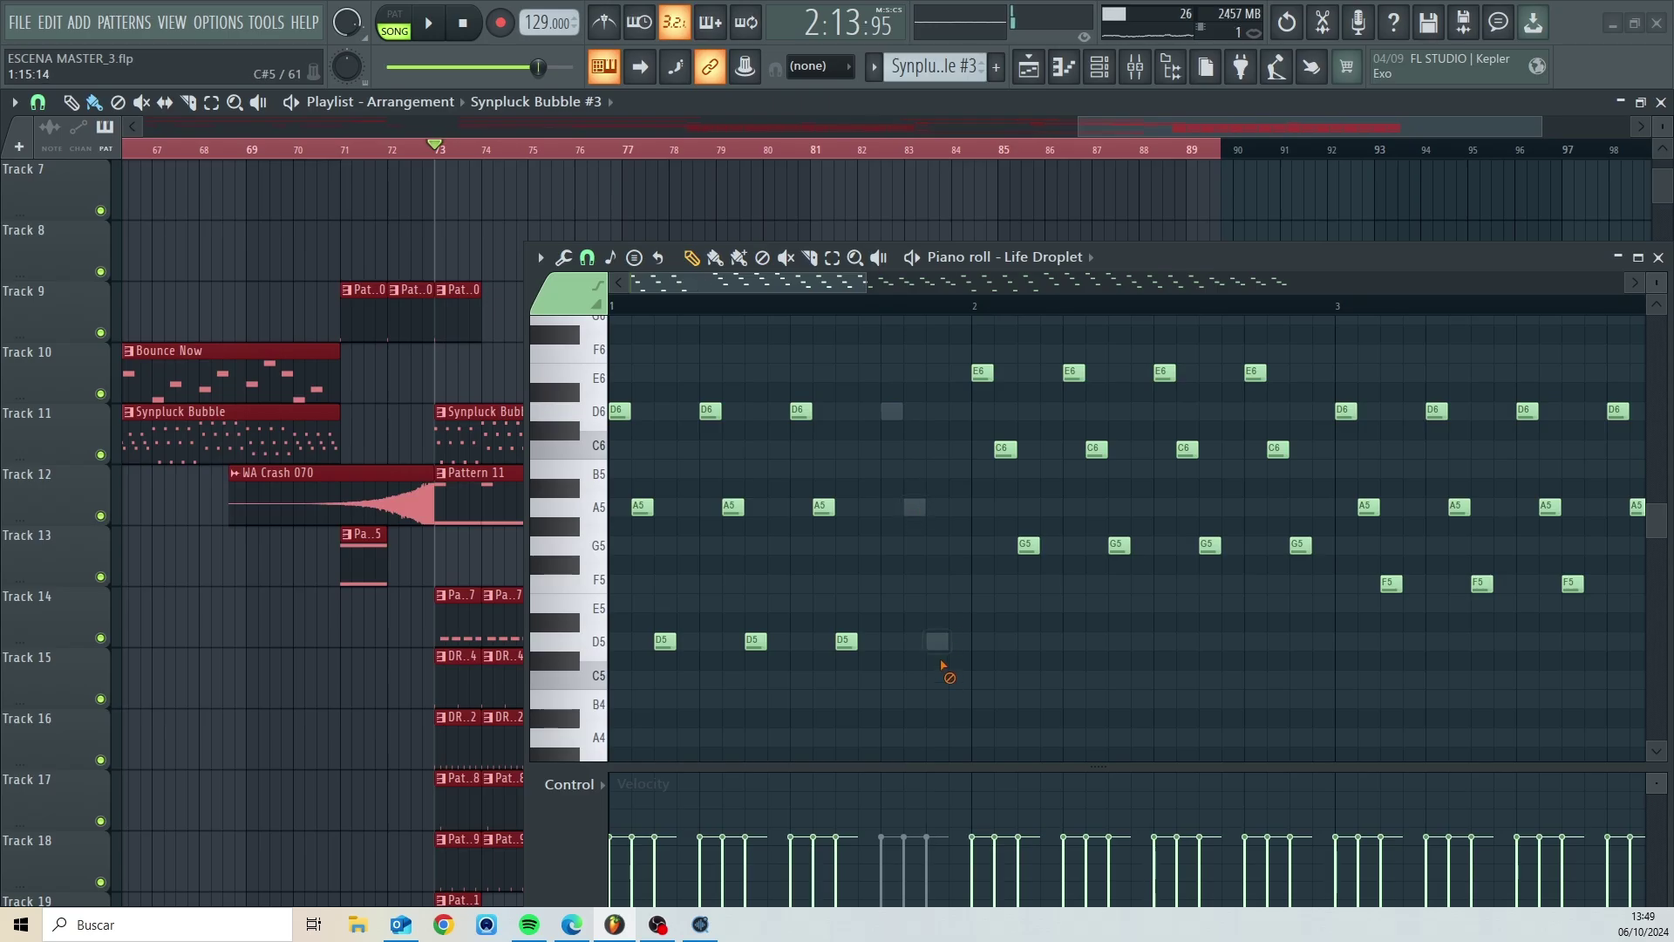
{"action": "key", "text": "ctrl+z"}
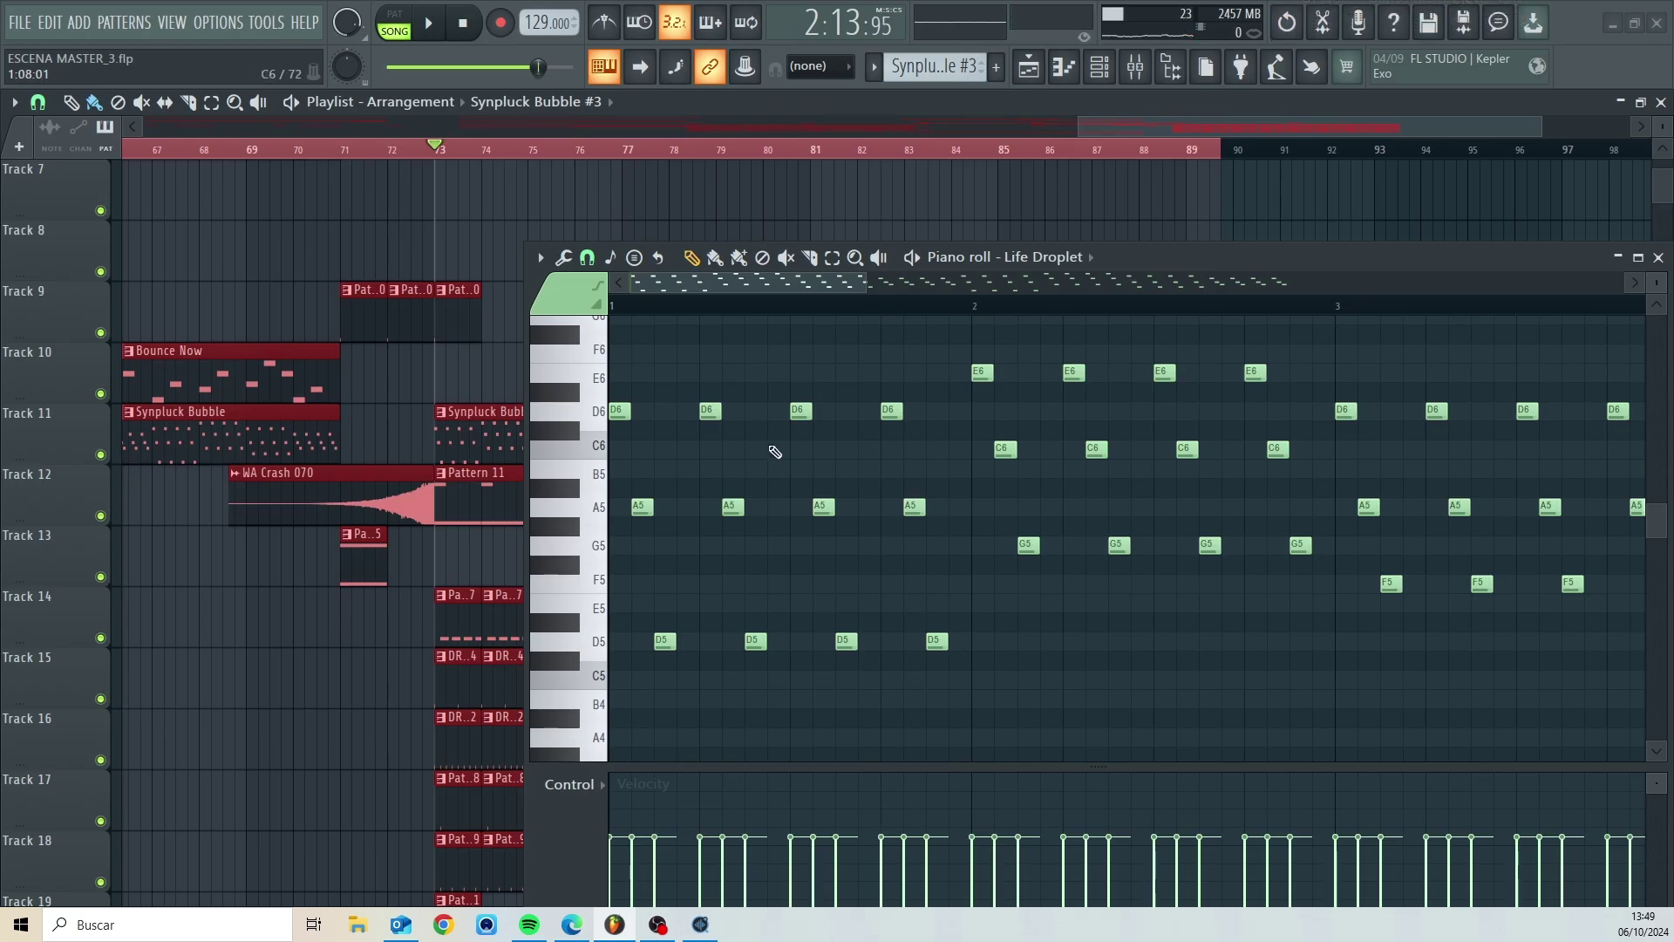
{"action": "scroll", "coordinate": [769, 449], "scroll_direction": "up", "scroll_amount": 3}
{"action": "scroll", "coordinate": [772, 451], "scroll_direction": "down", "scroll_amount": 2}
{"action": "right_click", "coordinate": [713, 467]}
{"action": "left_click", "coordinate": [706, 465]}
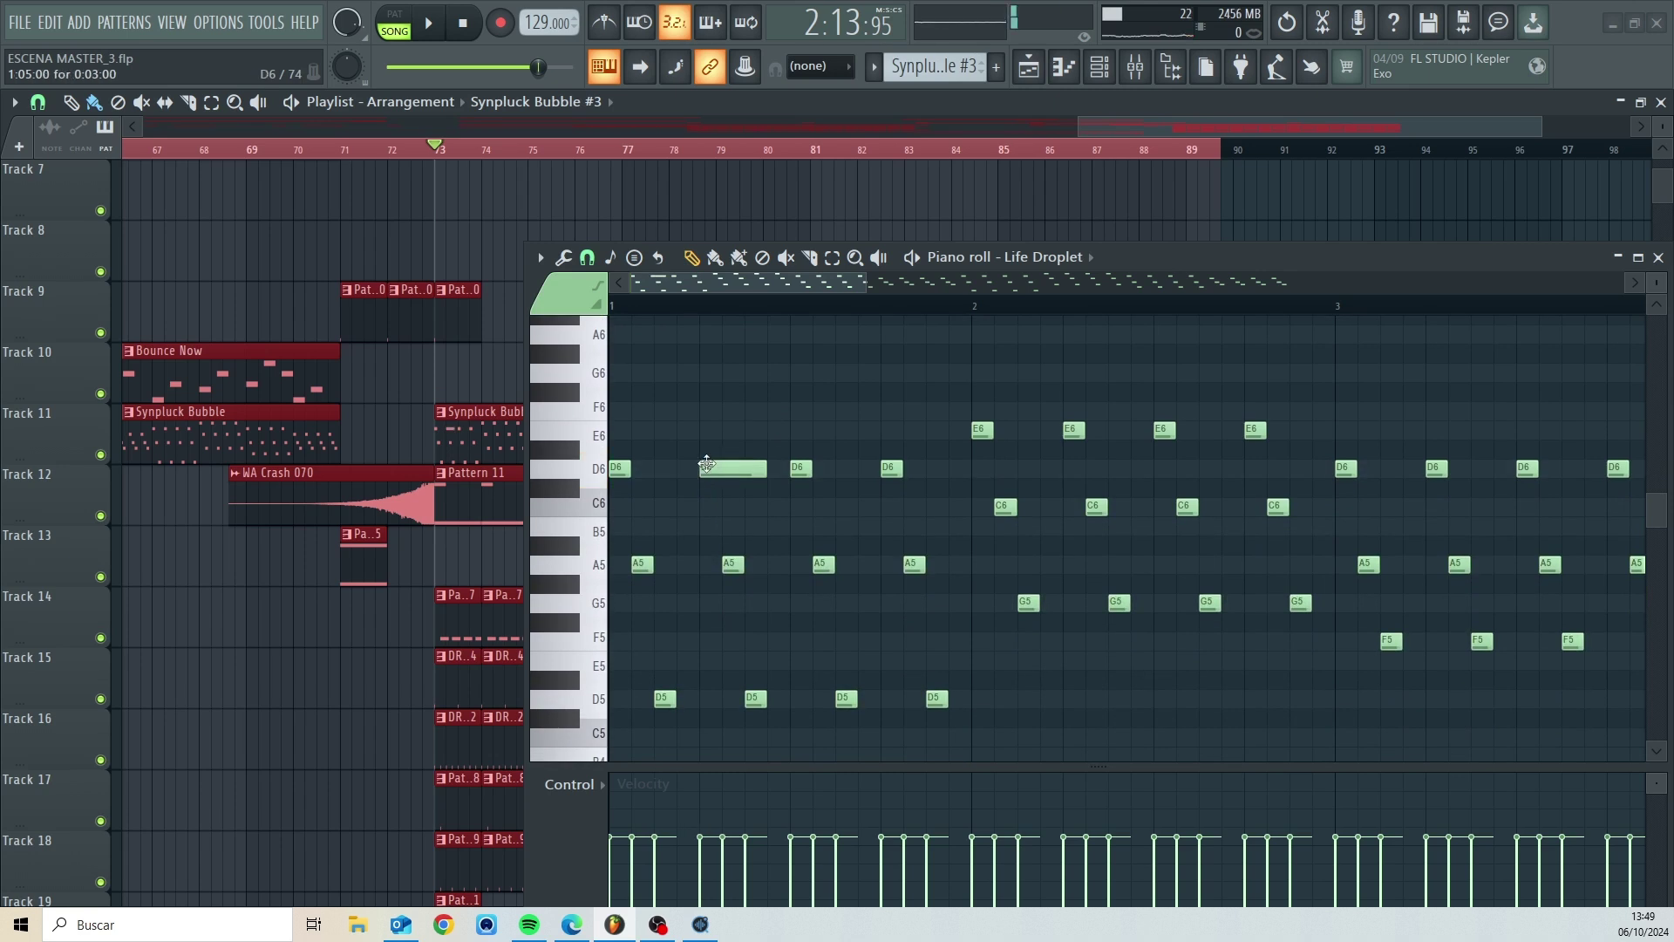
- Delete the fourth three-note group (D6, A5, D5) in bar 1 of the Life Droplet part and play the result
{"action": "key", "text": "space"}
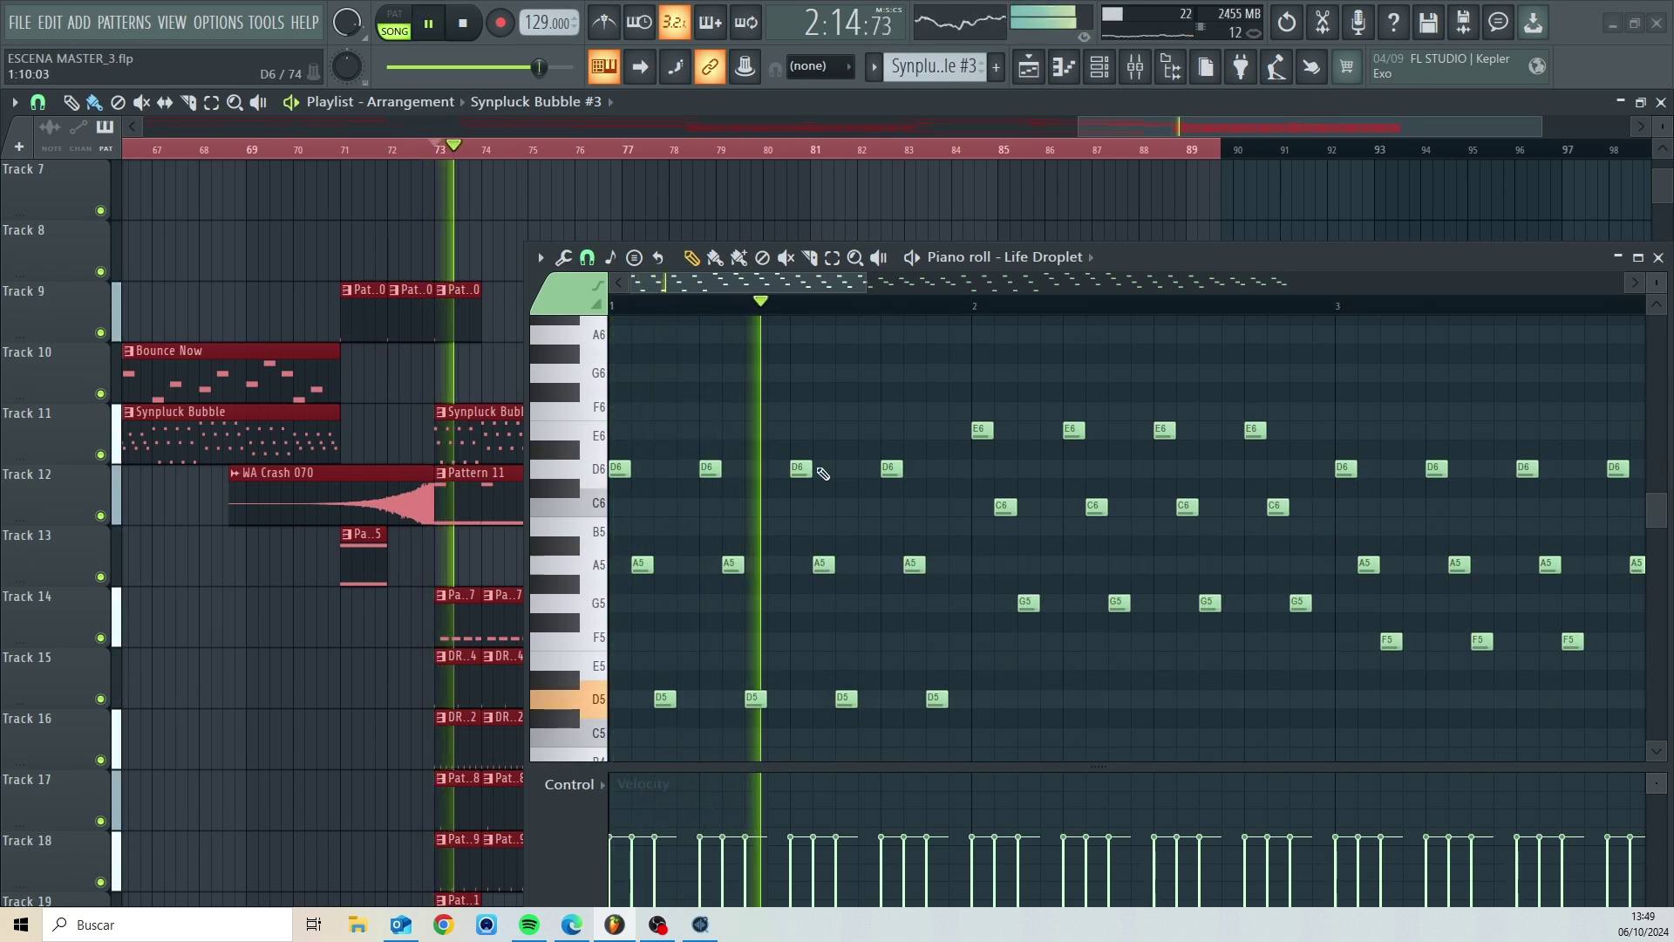
{"action": "key", "text": "space"}
{"action": "right_click", "coordinate": [885, 466]}
{"action": "right_click", "coordinate": [912, 564]}
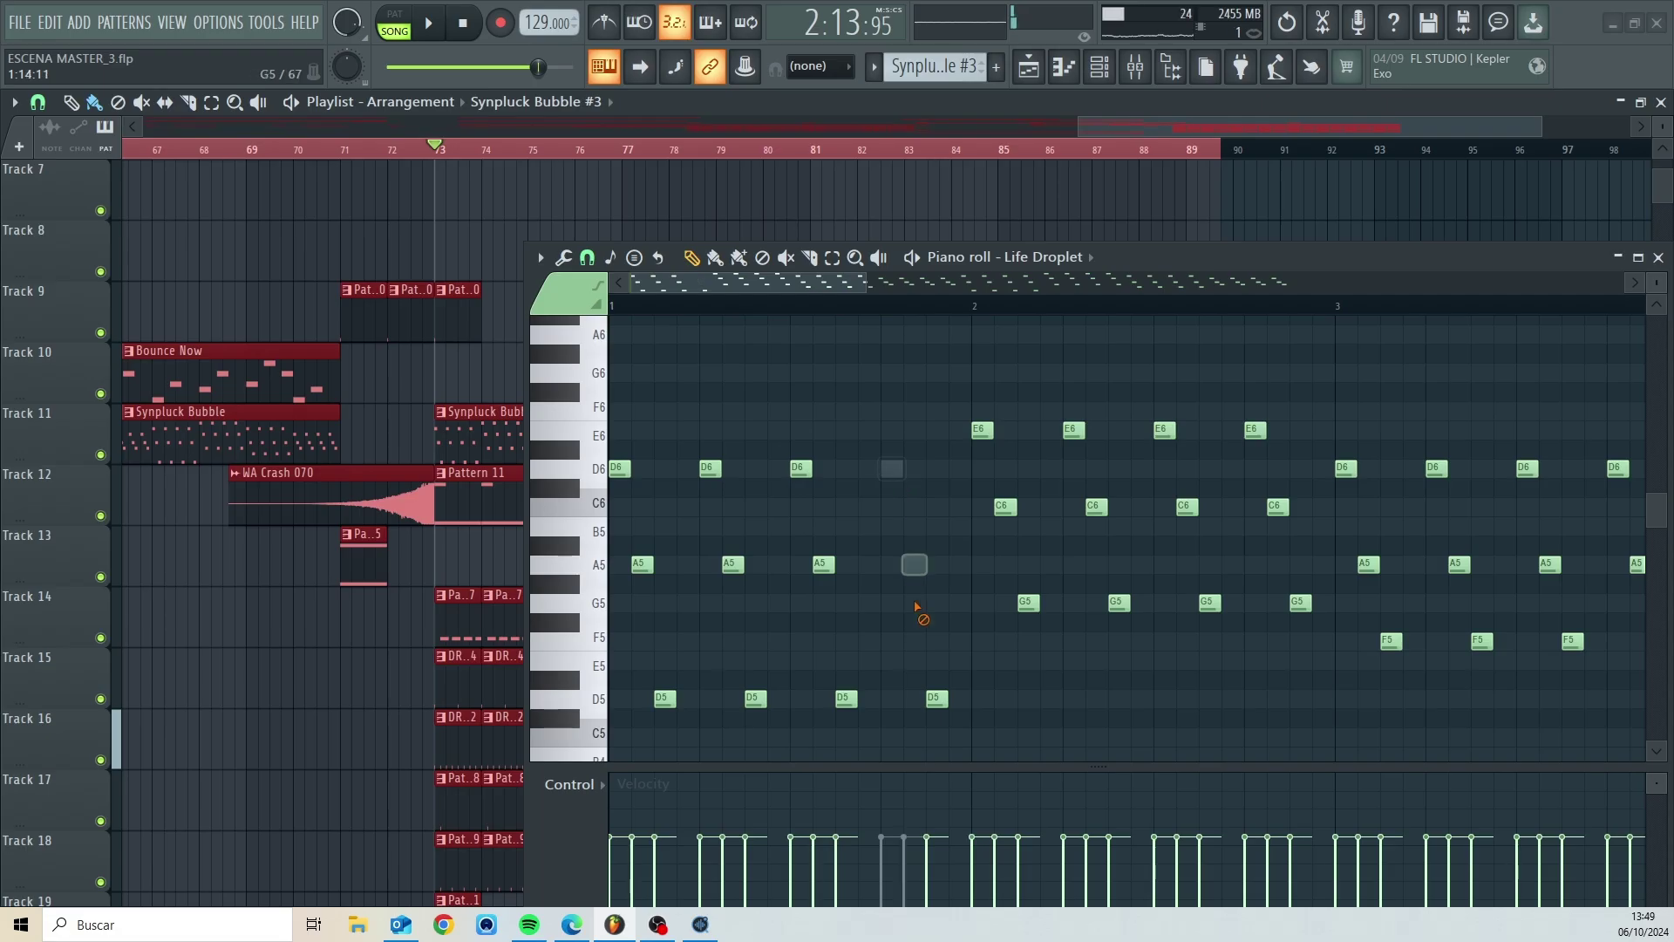
{"action": "right_click", "coordinate": [936, 698]}
{"action": "key", "text": "space"}
{"action": "key", "text": "space"}
- Delete the second three-note group (D6, A5, D5) in bar 1 of the Life Droplet part and audition it
{"action": "right_click", "coordinate": [710, 469]}
{"action": "right_click", "coordinate": [728, 562]}
{"action": "right_click", "coordinate": [755, 699]}
{"action": "key", "text": "space"}
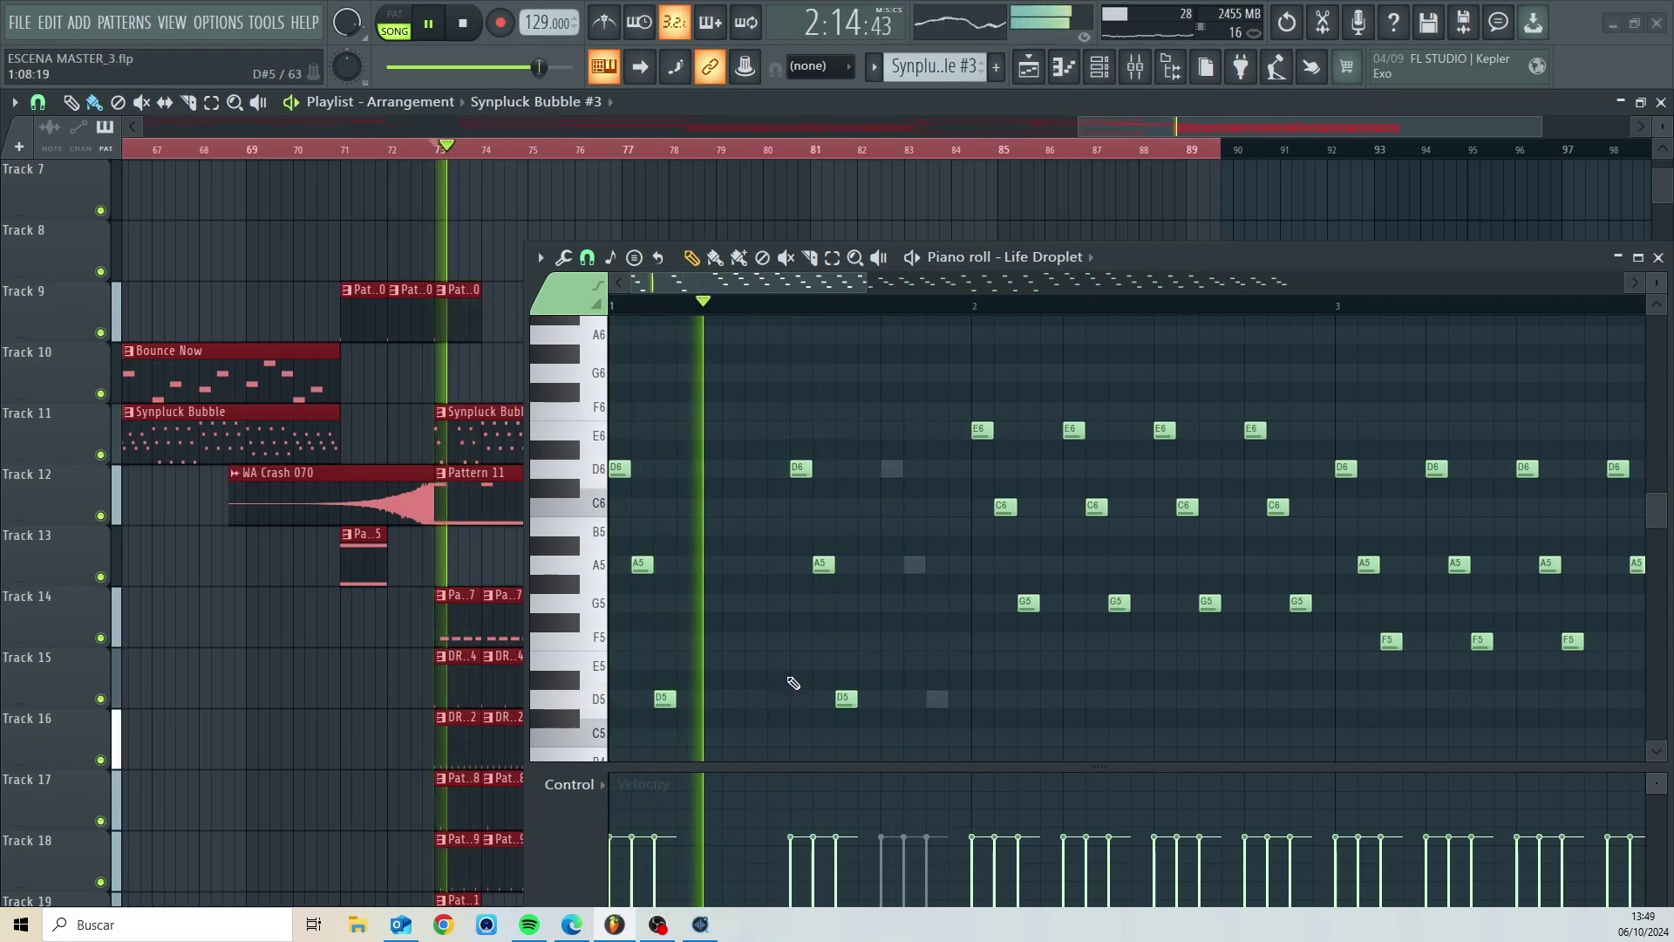
{"action": "key", "text": "space"}
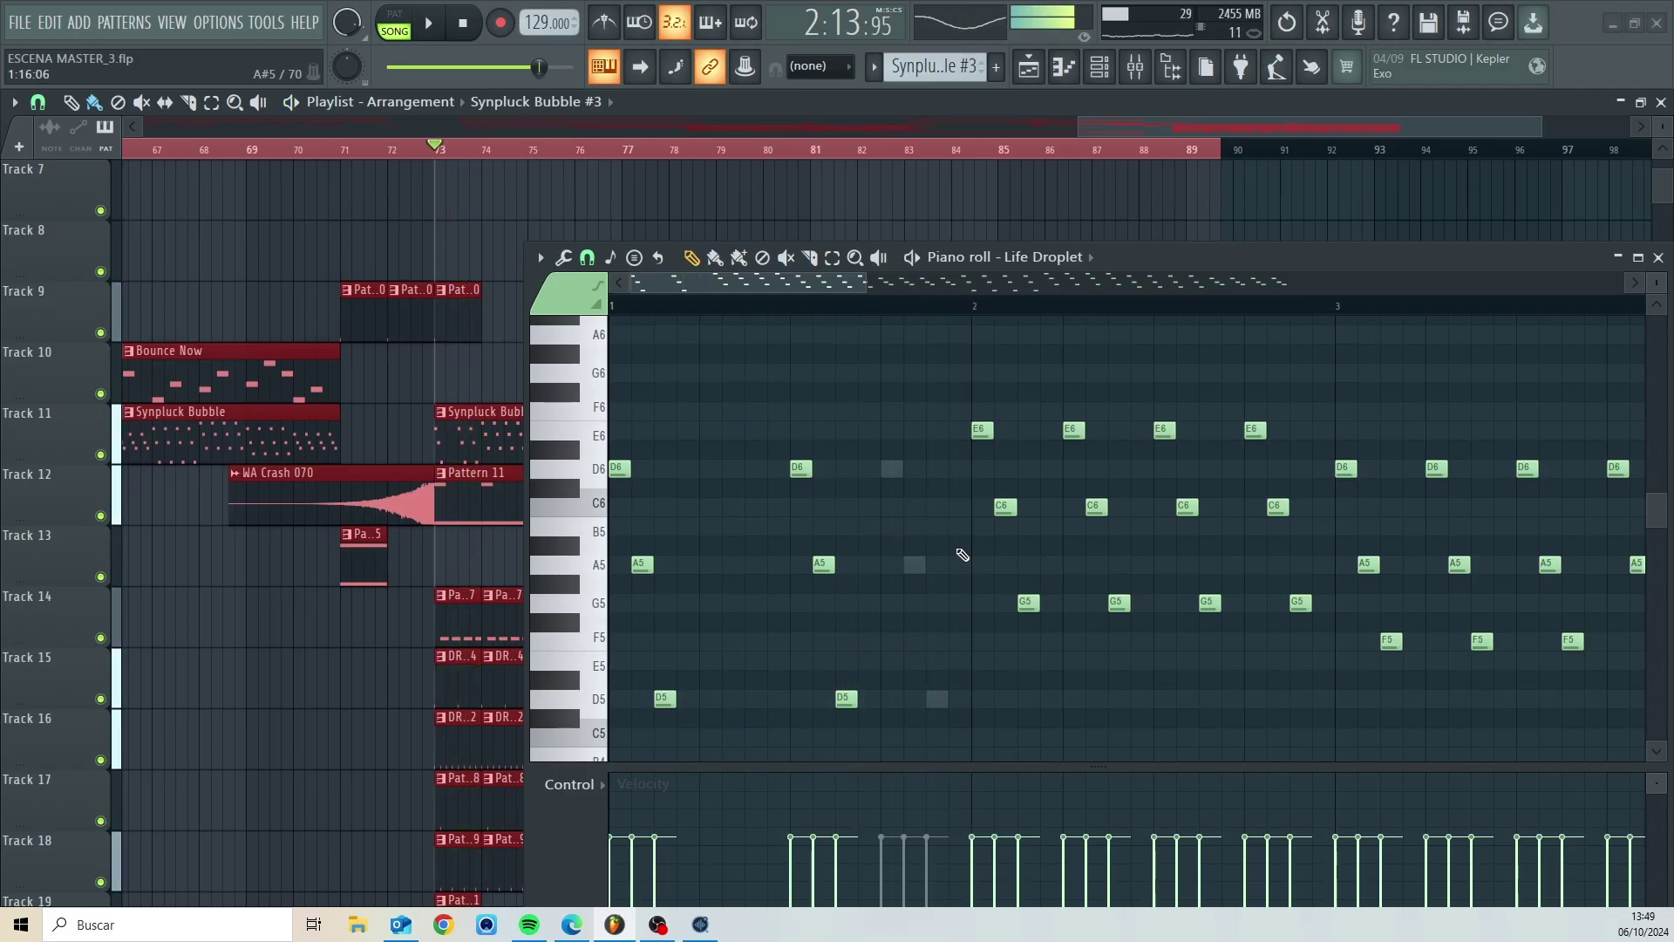
- Switch to the Synpluck Bubble notes, delete the fourth three-note group (D6, A5, D5) in bar 1 and audition it
{"action": "double_click", "coordinate": [891, 468]}
{"action": "right_click", "coordinate": [889, 467]}
{"action": "right_click", "coordinate": [914, 564]}
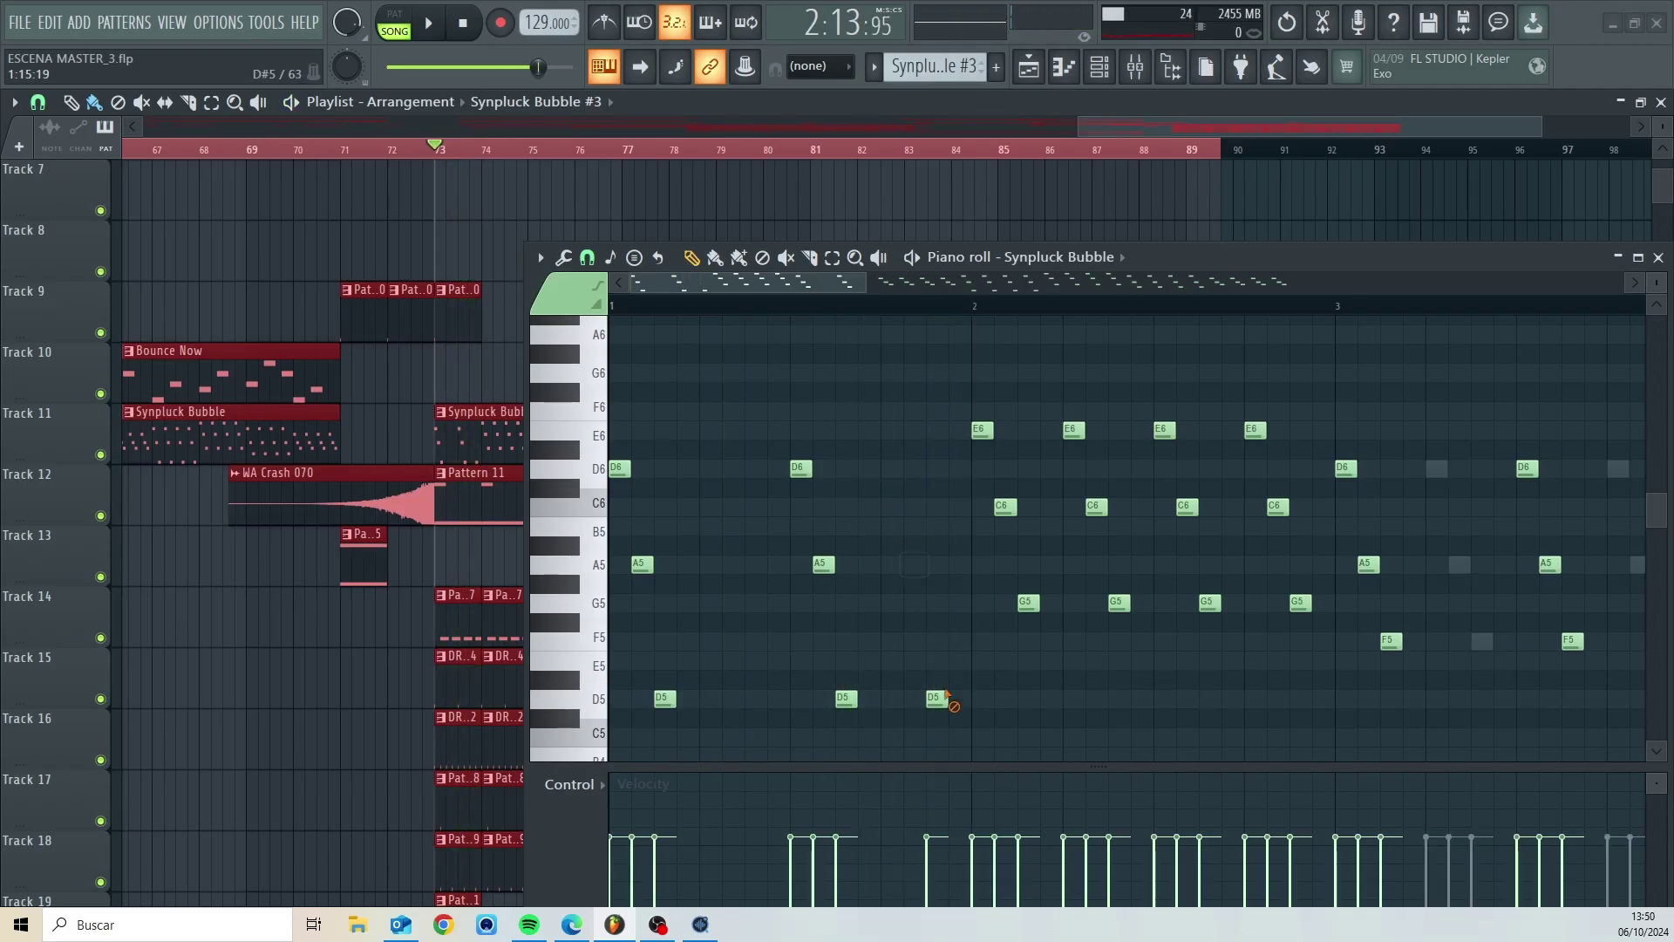
{"action": "key", "text": "space"}
{"action": "left_click_drag", "start_coordinate": [1222, 261], "coordinate": [969, 220]}
{"action": "key", "text": "space"}
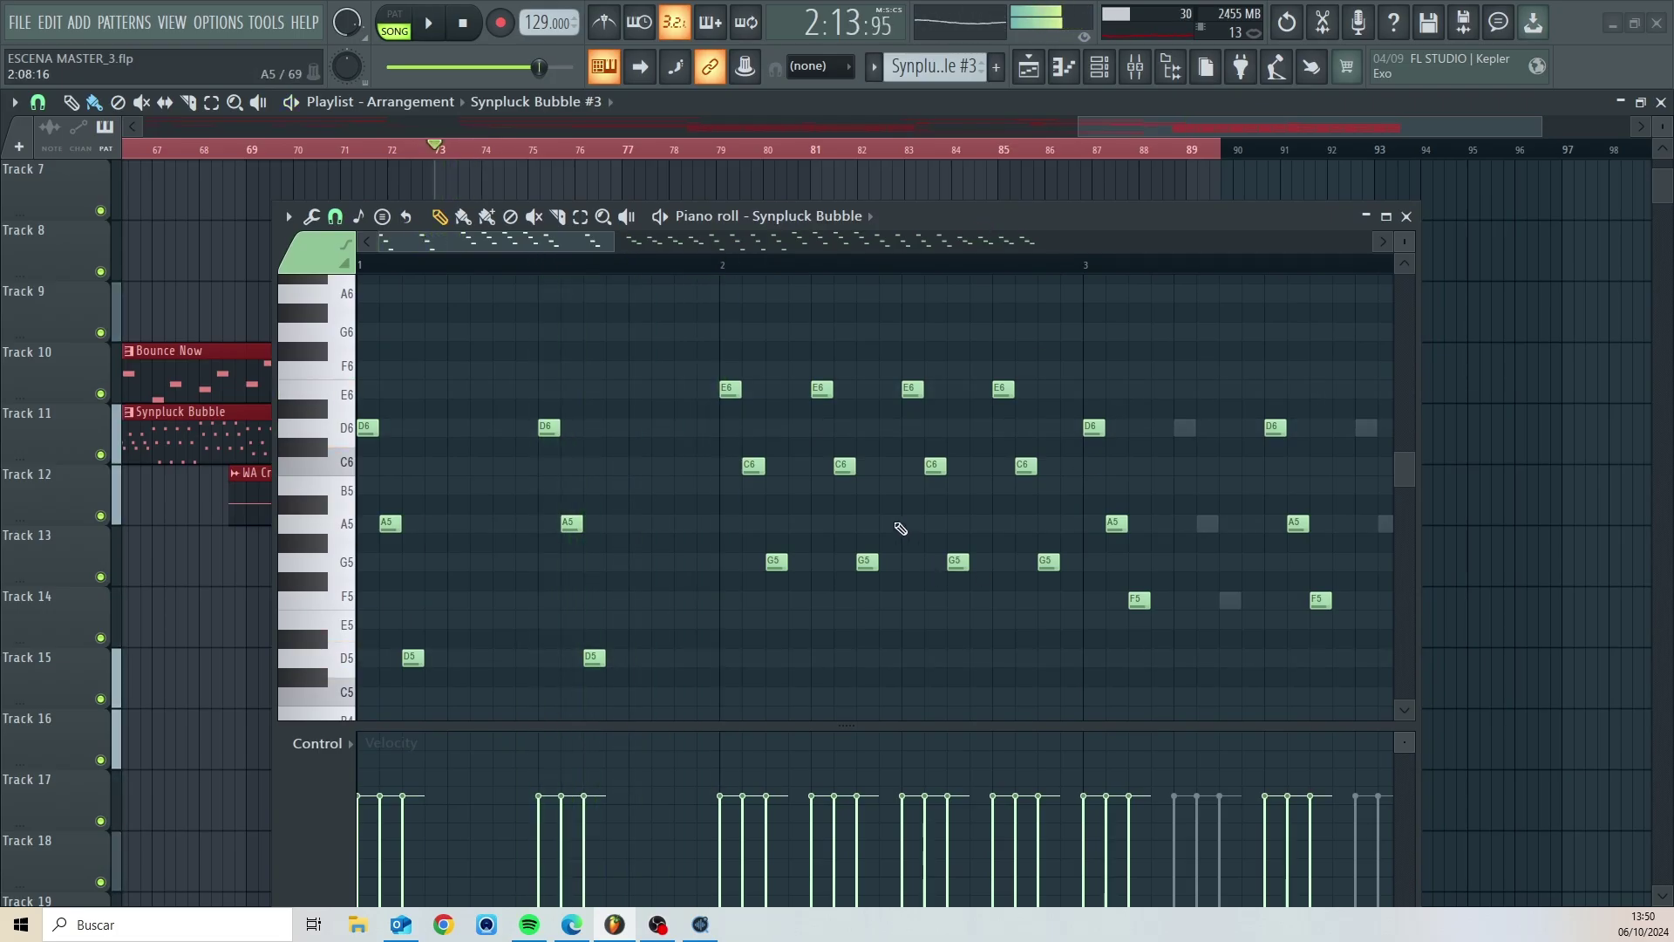
- Delete the second three-note group (E6, C6, G5) in bar 2 of both the Synpluck Bubble and Life Droplet parts
{"action": "right_click", "coordinate": [821, 389]}
{"action": "right_click", "coordinate": [844, 466]}
{"action": "right_click", "coordinate": [867, 561]}
{"action": "right_click", "coordinate": [822, 390]}
{"action": "right_click", "coordinate": [823, 390]}
{"action": "right_click", "coordinate": [821, 390]}
{"action": "right_click", "coordinate": [844, 465]}
{"action": "right_click", "coordinate": [867, 560]}
- Delete the fourth three-note group (E6, C6, G5) in bar 2 of both the Life Droplet and Synpluck Bubble parts
{"action": "right_click", "coordinate": [1004, 390]}
{"action": "right_click", "coordinate": [1025, 465]}
{"action": "right_click", "coordinate": [1048, 561]}
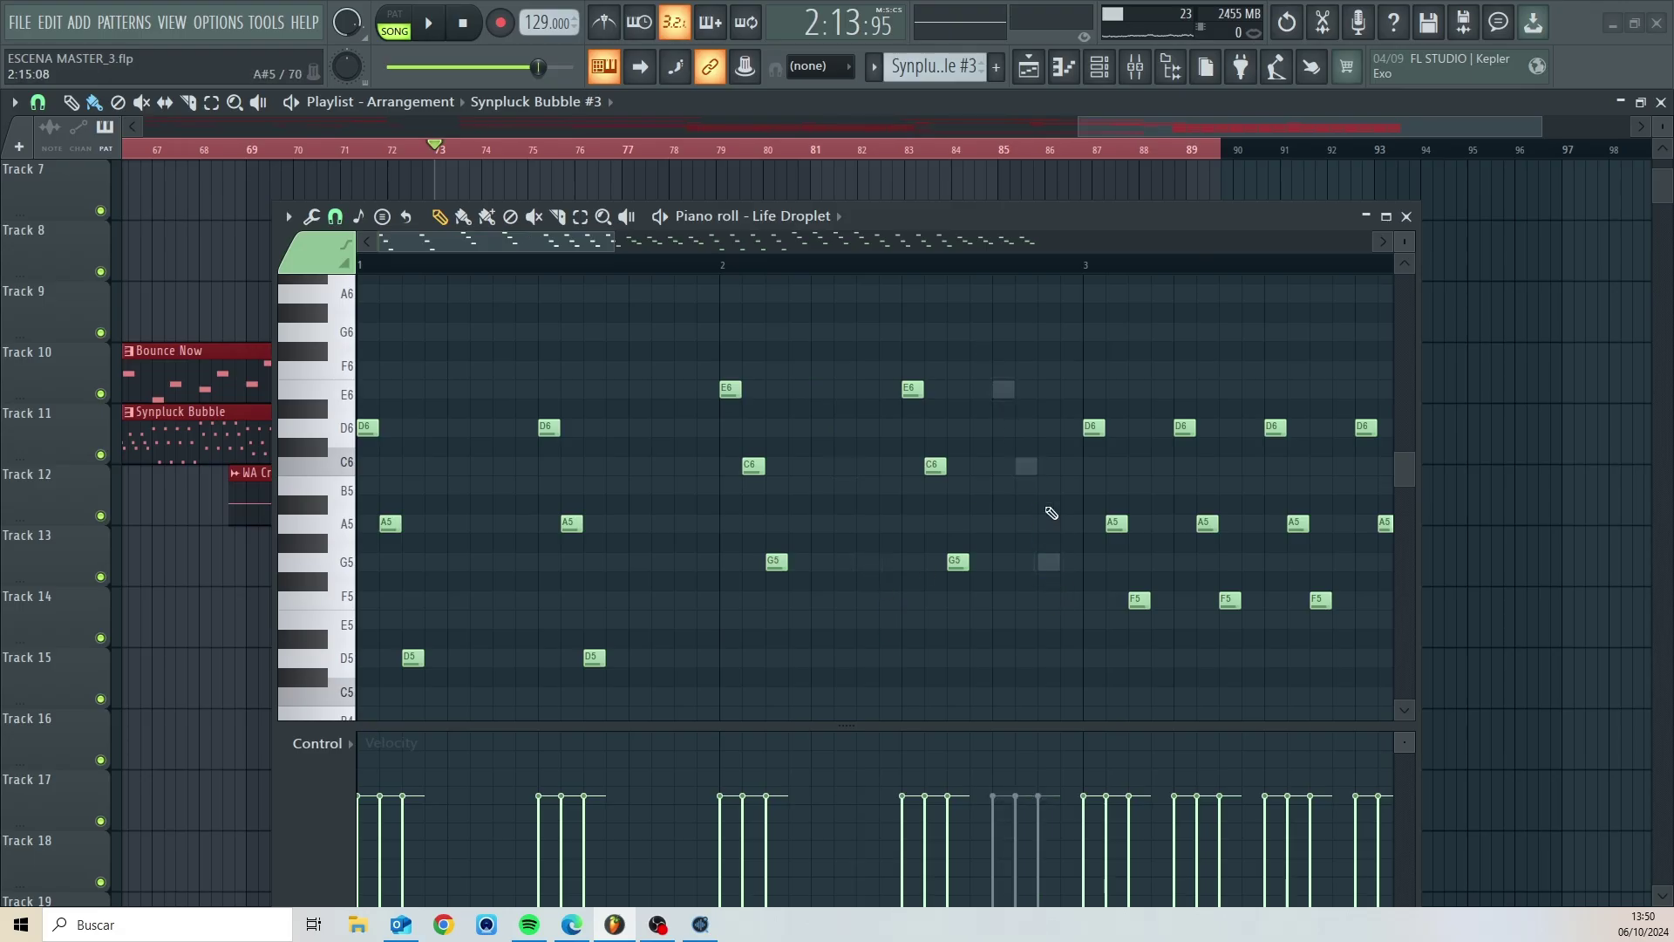
{"action": "right_click", "coordinate": [1003, 392]}
{"action": "right_click", "coordinate": [1003, 390]}
{"action": "right_click", "coordinate": [1026, 466]}
{"action": "right_click", "coordinate": [1048, 562]}
- Switch to the Life Droplet notes and delete the second and fourth three-note groups (D6, A5, F5) in bar 3
{"action": "left_click_drag", "start_coordinate": [624, 239], "coordinate": [735, 255]}
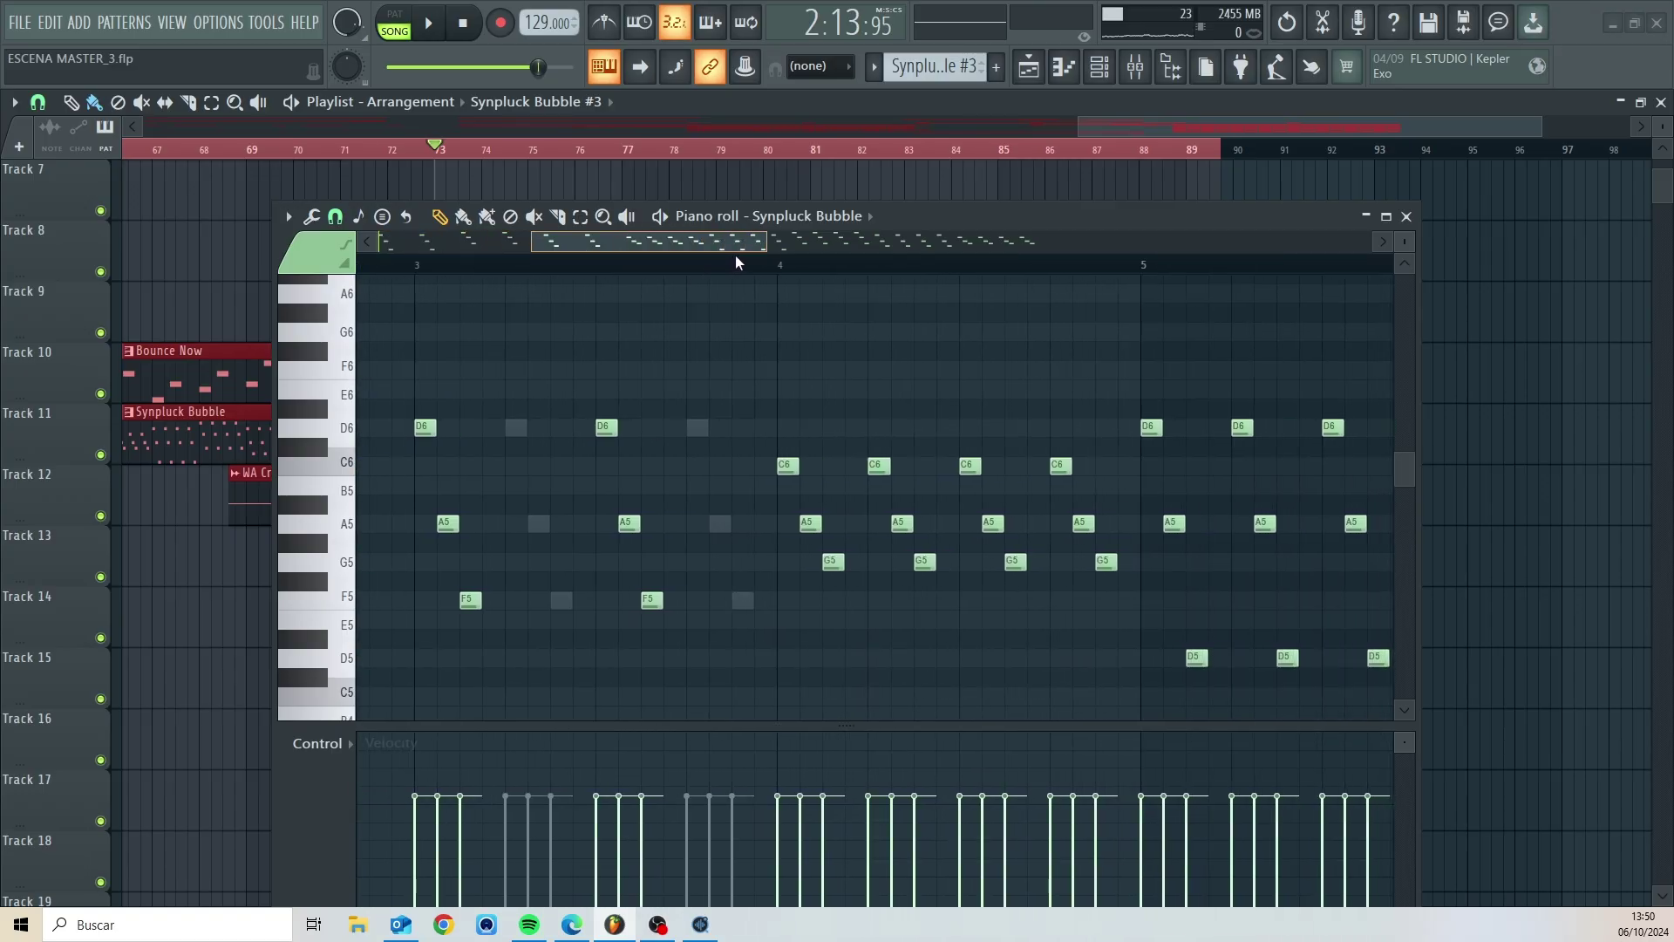
{"action": "double_click", "coordinate": [513, 428]}
{"action": "right_click", "coordinate": [516, 427]}
{"action": "right_click", "coordinate": [538, 523]}
{"action": "right_click", "coordinate": [561, 600]}
{"action": "right_click", "coordinate": [695, 428]}
{"action": "right_click", "coordinate": [719, 523]}
{"action": "right_click", "coordinate": [741, 600]}
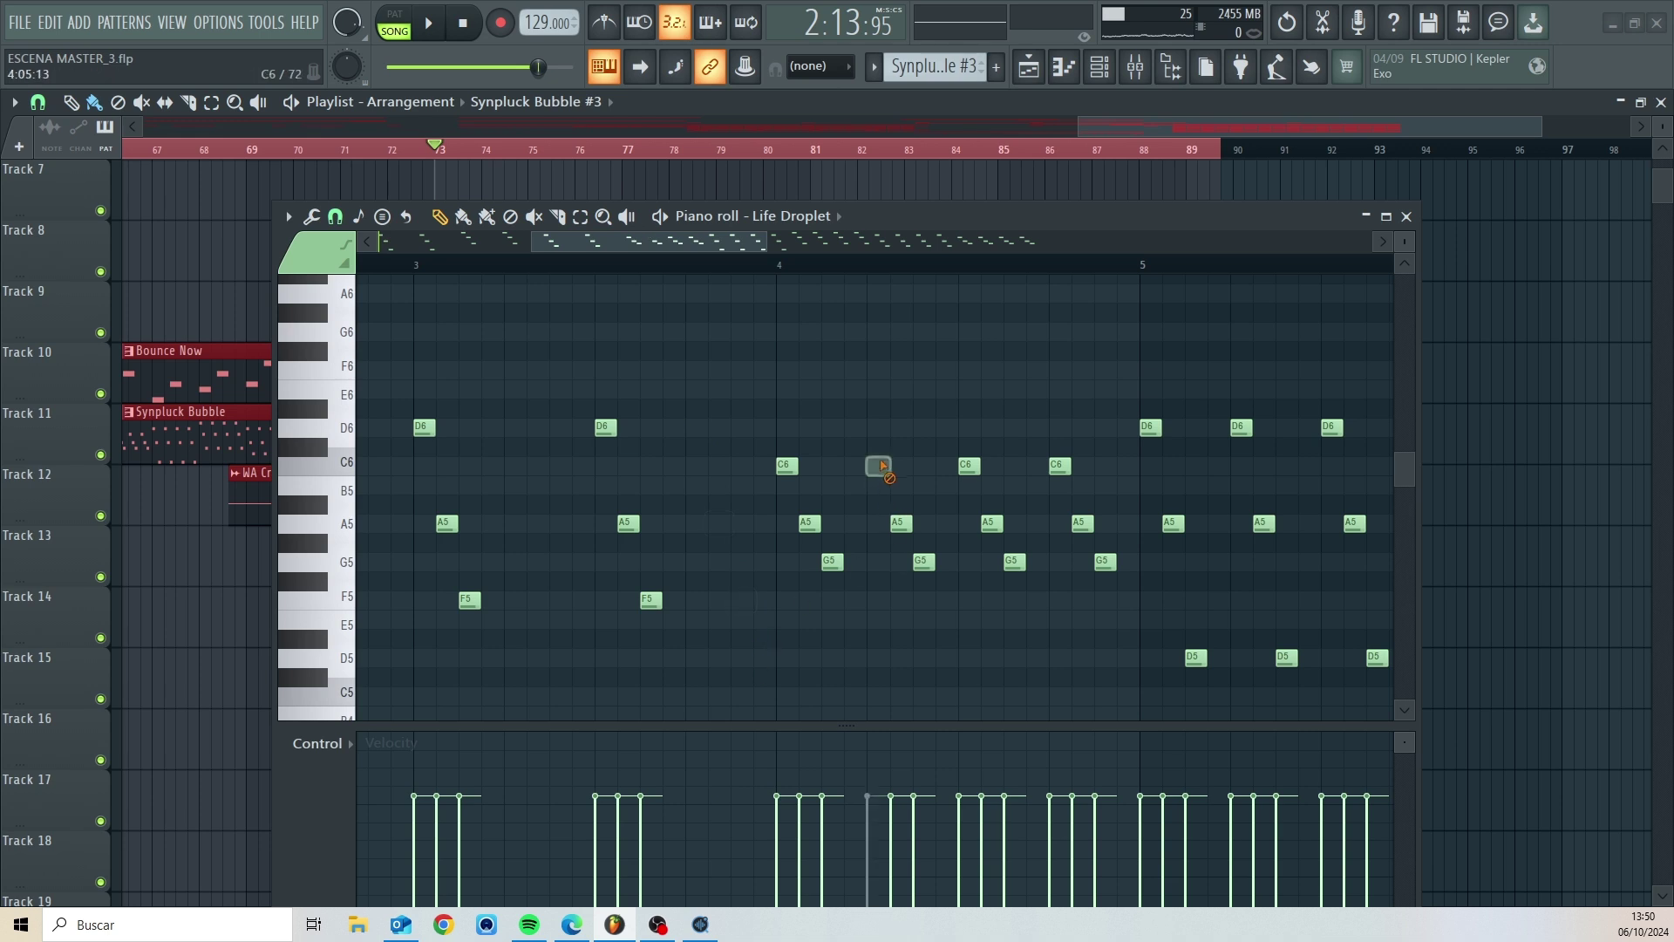
- Delete the second three-note group (C6, A5, G5) in bar 4 of both the Life Droplet and Synpluck Bubble parts
{"action": "right_click", "coordinate": [901, 523]}
{"action": "right_click", "coordinate": [923, 562]}
{"action": "double_click", "coordinate": [878, 466]}
{"action": "right_click", "coordinate": [878, 465]}
{"action": "right_click", "coordinate": [900, 523]}
{"action": "right_click", "coordinate": [923, 562]}
- Delete the fourth three-note group (C6, A5, G5) in bar 4 of both the Synpluck Bubble and Life Droplet parts
{"action": "right_click", "coordinate": [1058, 465]}
{"action": "right_click", "coordinate": [1082, 523]}
{"action": "right_click", "coordinate": [1105, 562]}
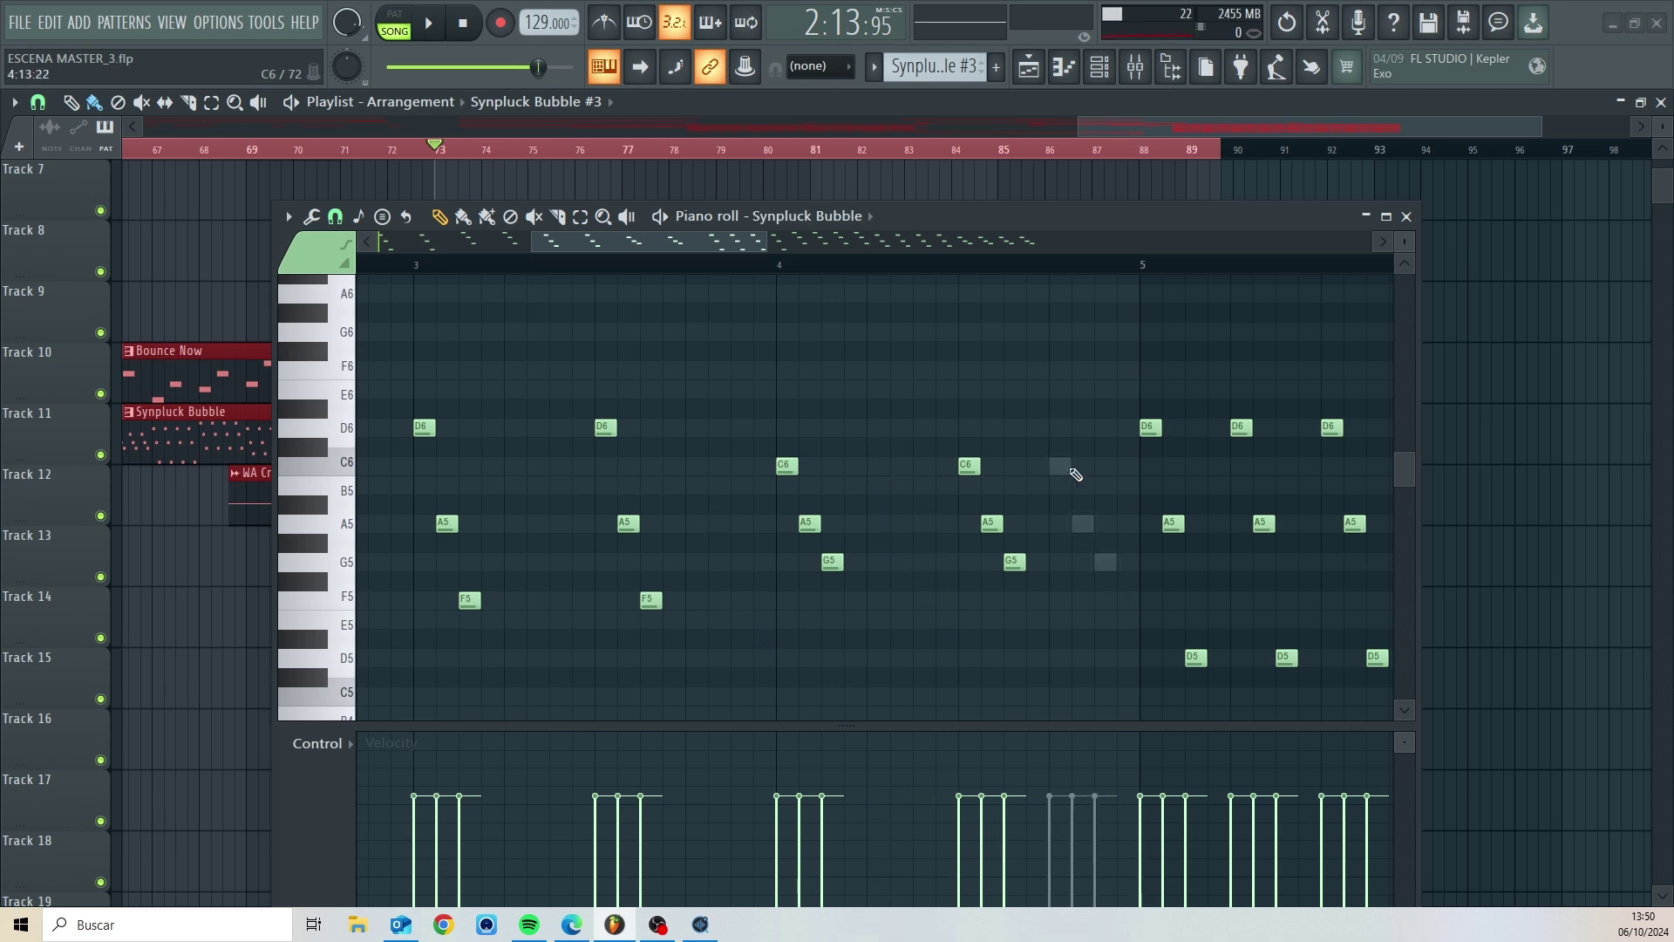
{"action": "double_click", "coordinate": [1060, 466]}
{"action": "right_click", "coordinate": [1060, 466]}
{"action": "right_click", "coordinate": [1082, 523]}
{"action": "right_click", "coordinate": [1105, 561]}
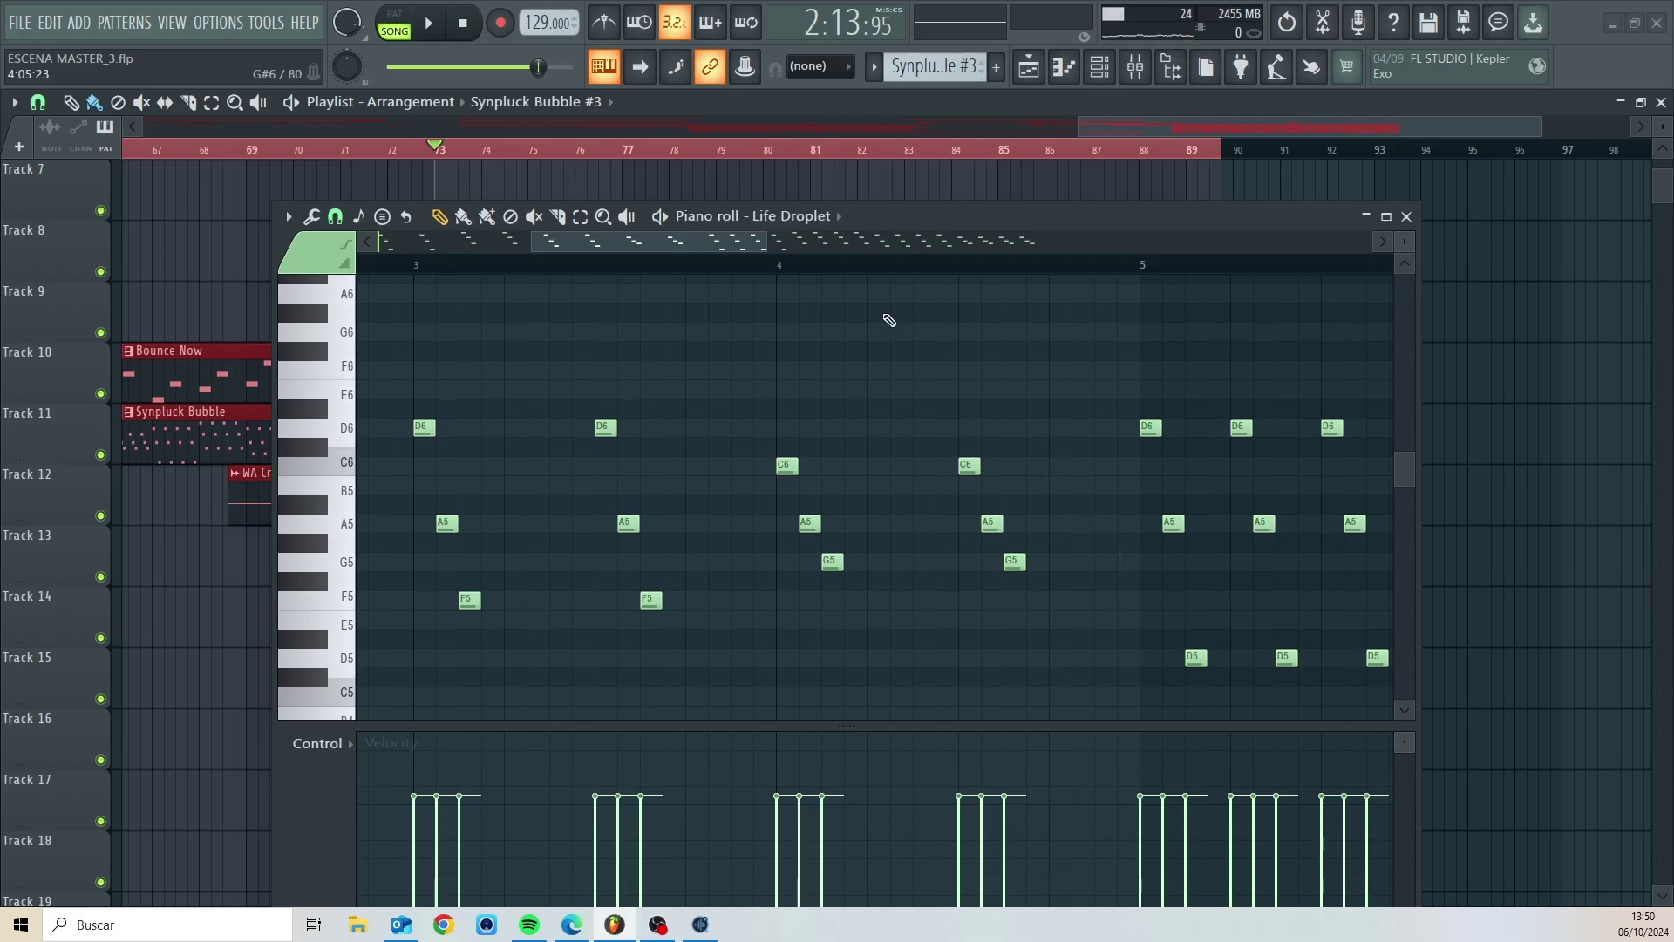
- Delete the second three-note group (D6, A5, D5) in bar 5 of both the Life Droplet and Synpluck Bubble parts
{"action": "left_click_drag", "start_coordinate": [757, 243], "coordinate": [1112, 244]}
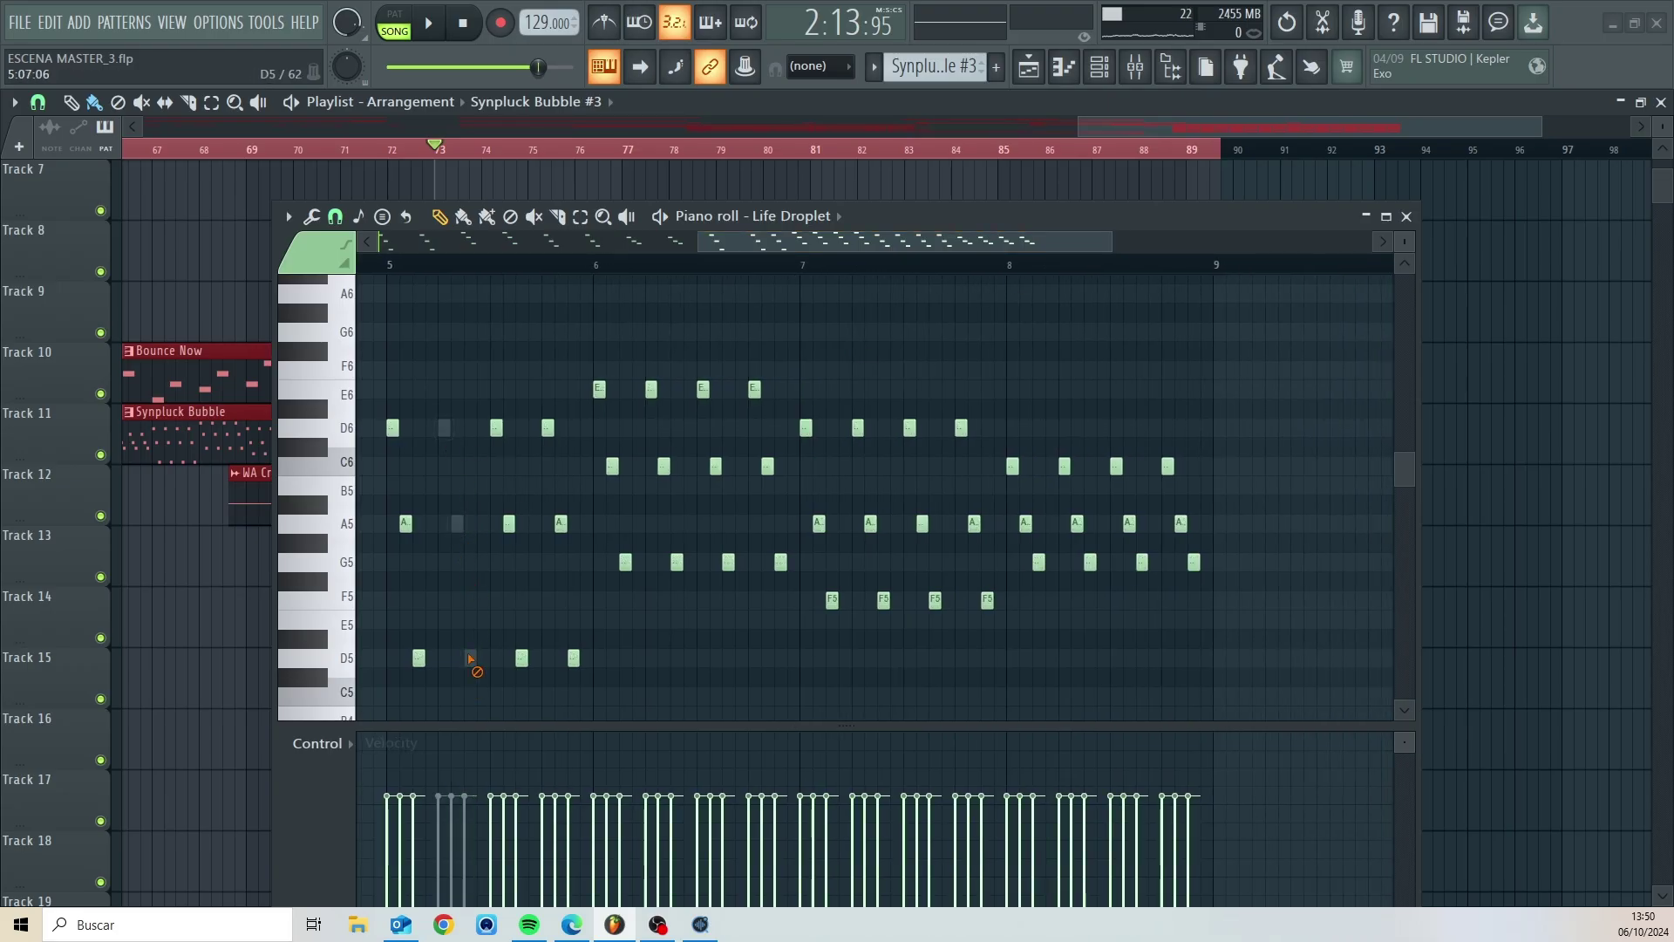
{"action": "double_click", "coordinate": [471, 659]}
{"action": "right_click", "coordinate": [472, 659]}
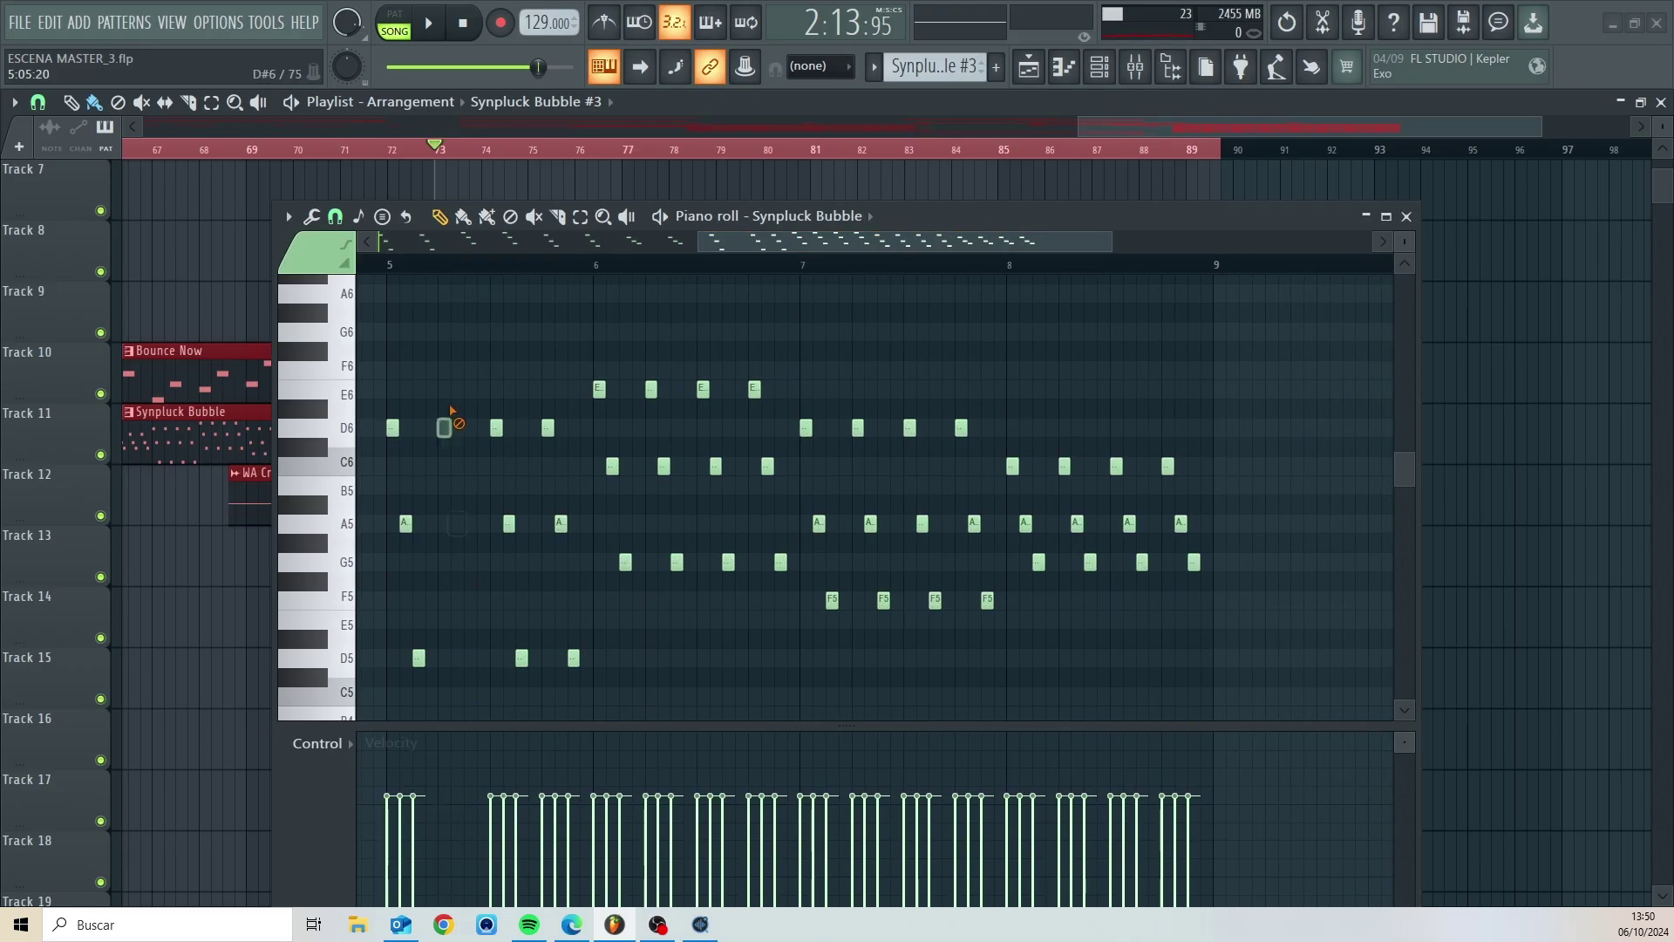
- Delete the fourth three-note group (D6, A5, D5) in bar 5 of both the Synpluck Bubble and Life Droplet parts
{"action": "right_click", "coordinate": [548, 428]}
{"action": "right_click", "coordinate": [572, 658]}
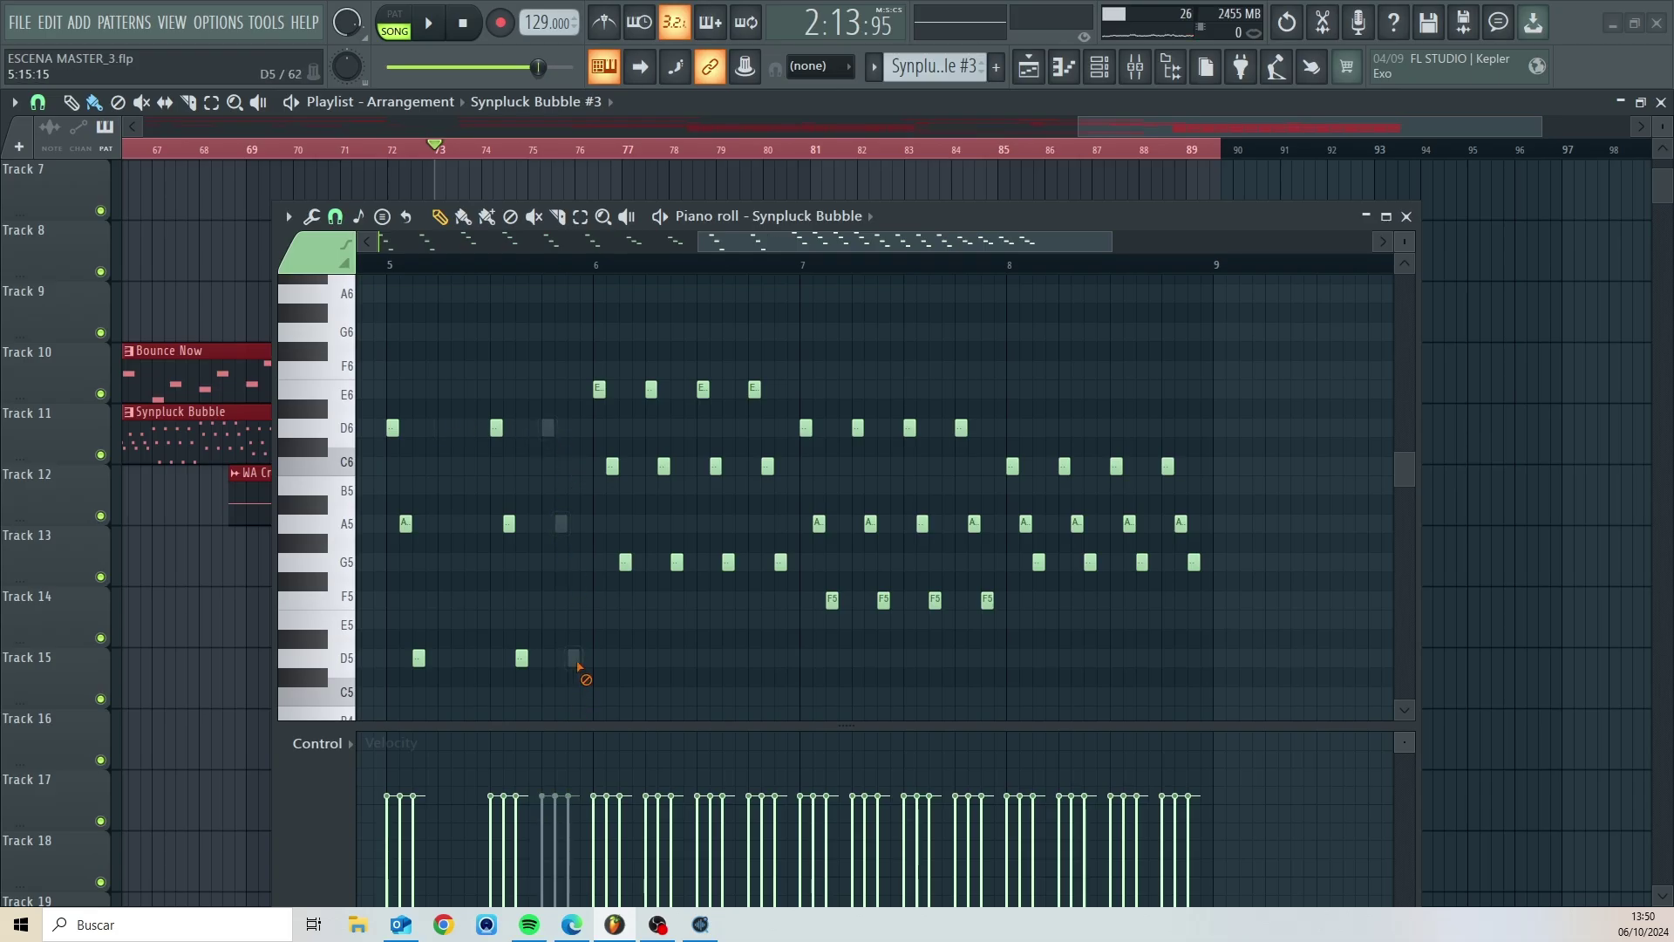
{"action": "right_click", "coordinate": [571, 662]}
{"action": "right_click", "coordinate": [572, 659]}
{"action": "right_click", "coordinate": [561, 525]}
{"action": "right_click", "coordinate": [547, 427]}
- Delete the second and fourth three-note groups (E6, C6, G5) in bar 6 of both the Synpluck Bubble and Life Droplet parts
{"action": "right_click", "coordinate": [664, 466]}
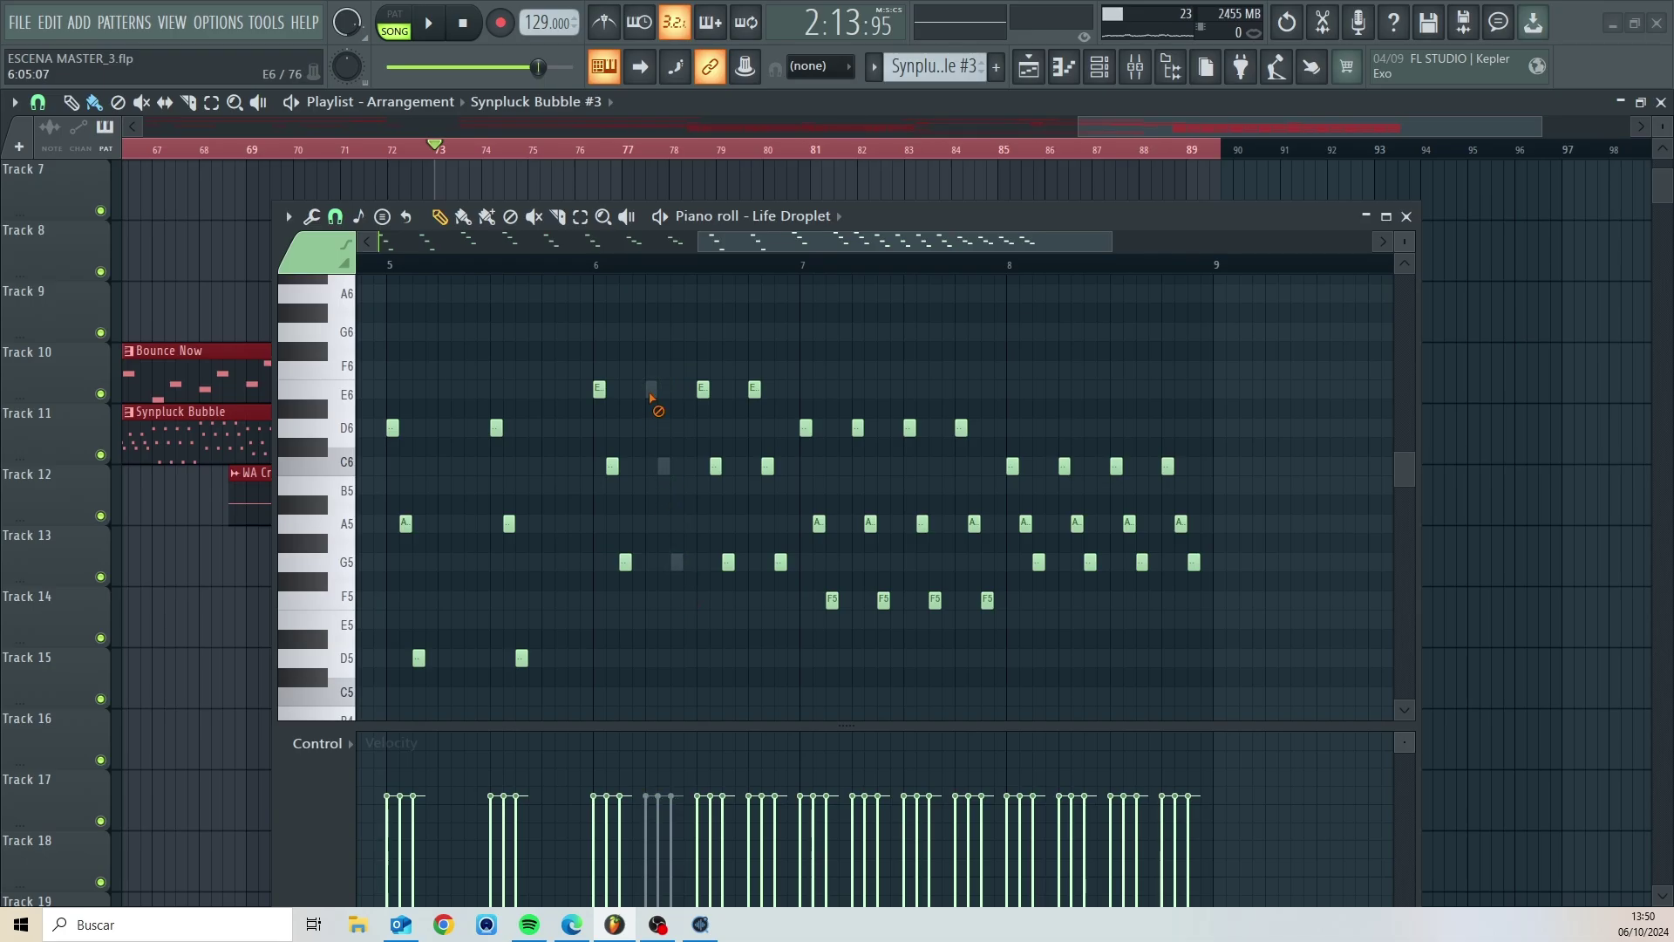
{"action": "double_click", "coordinate": [651, 391]}
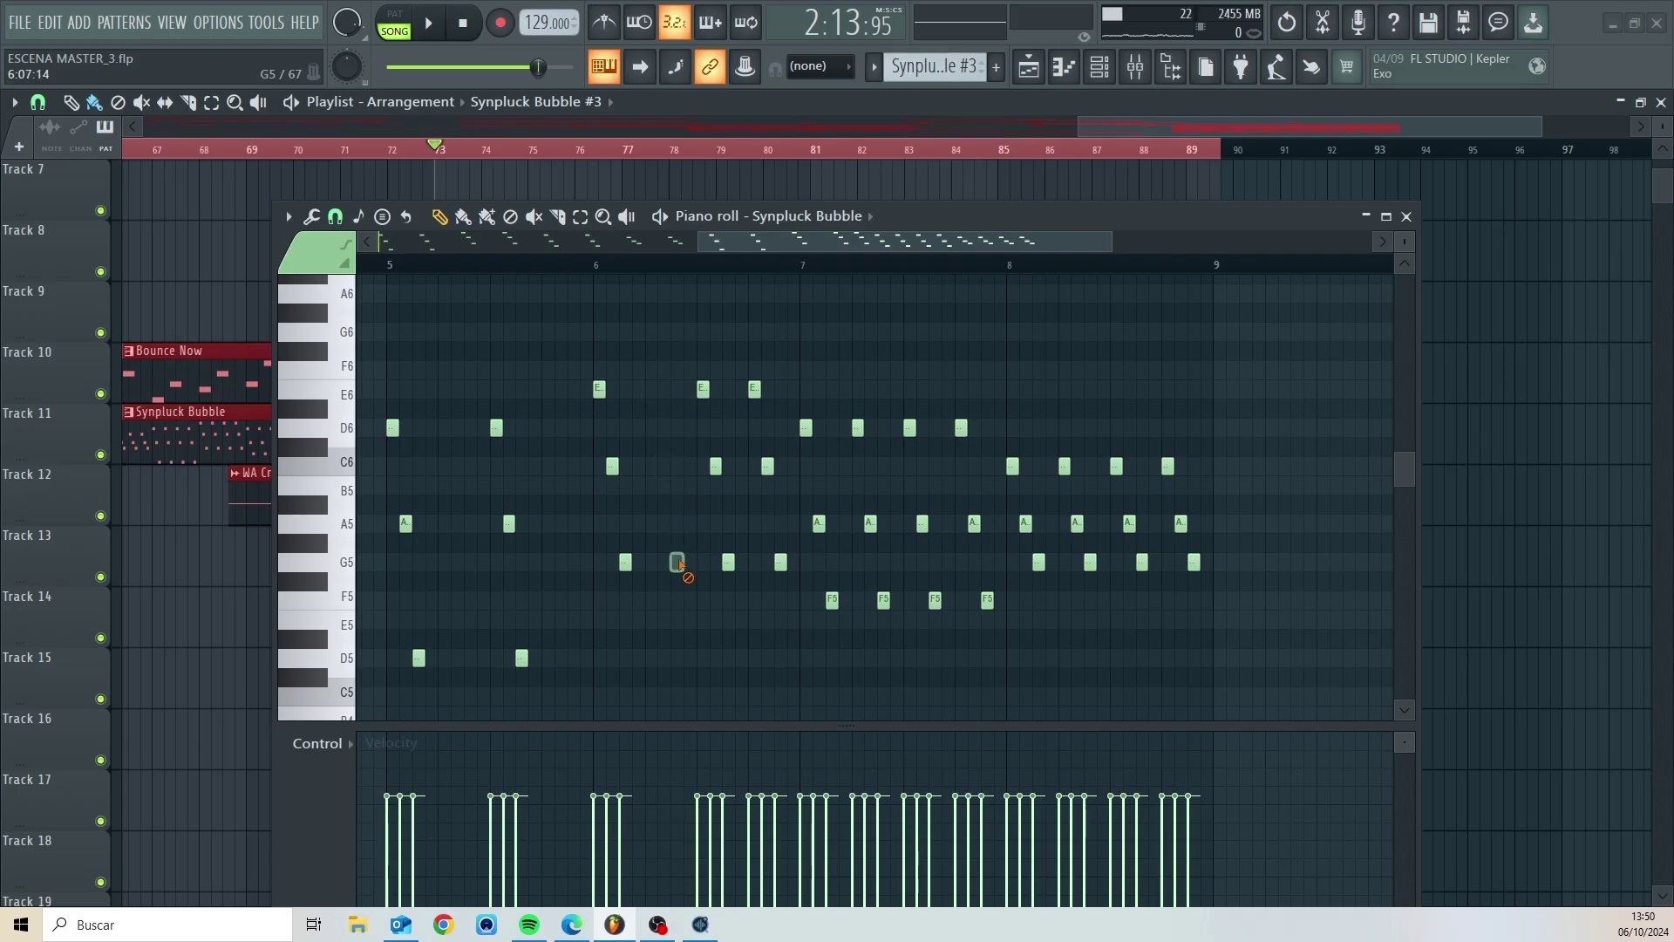
{"action": "right_click", "coordinate": [781, 562]}
{"action": "right_click", "coordinate": [752, 394]}
{"action": "right_click", "coordinate": [754, 391]}
{"action": "right_click", "coordinate": [767, 467]}
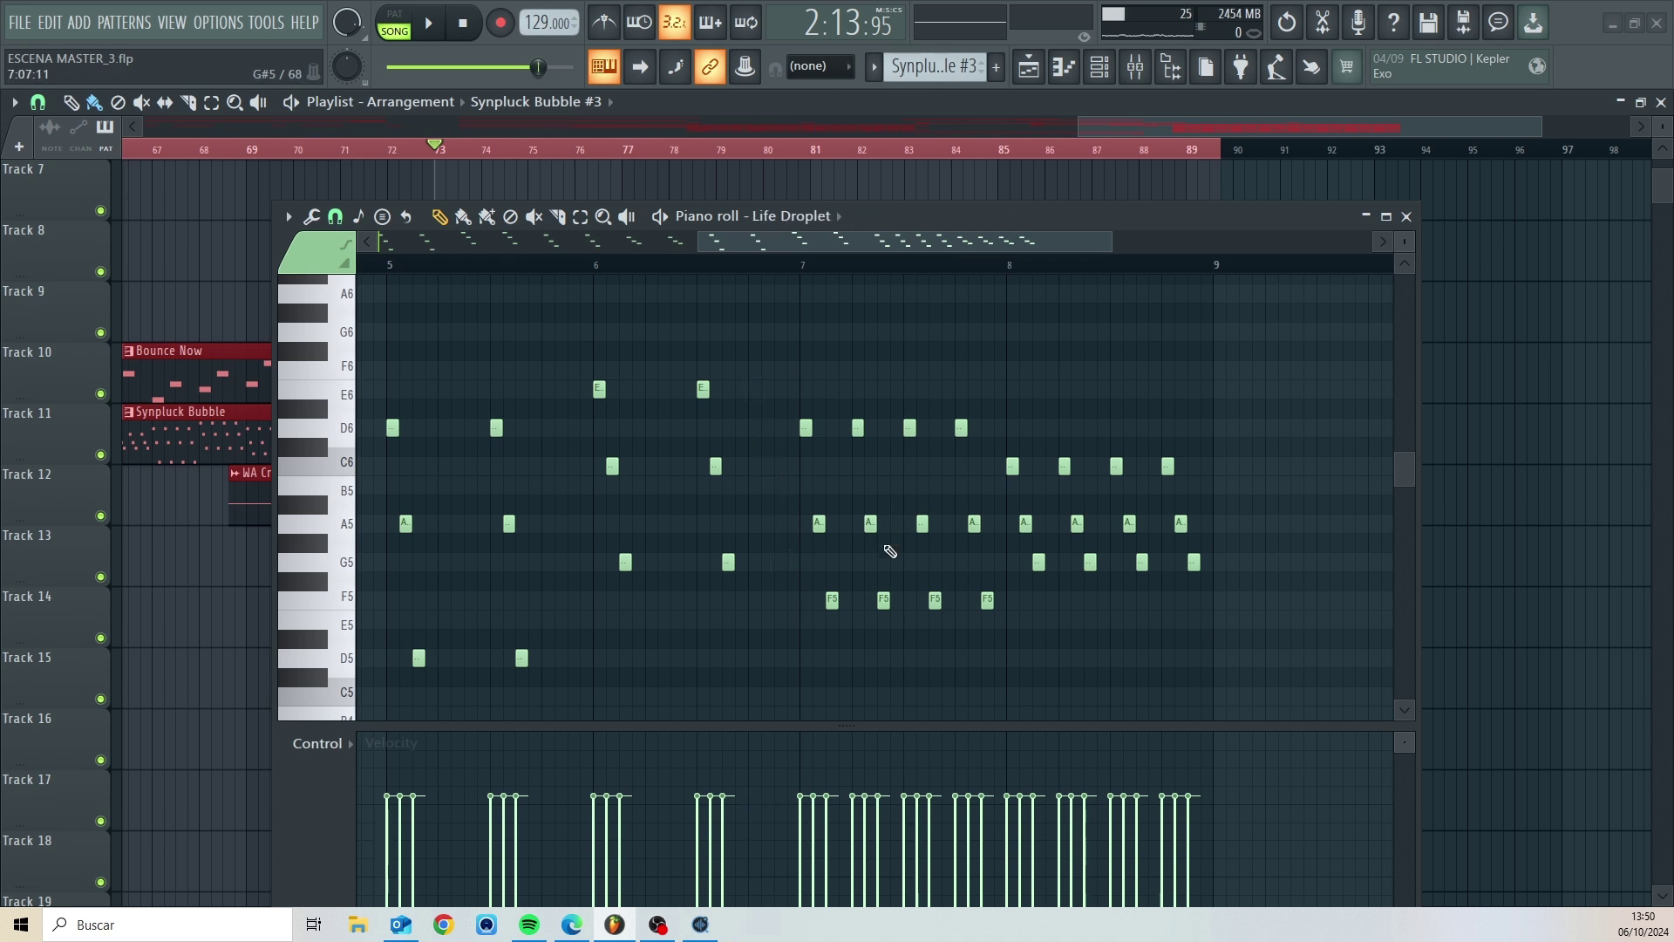
- Delete the second and fourth three-note groups (D6, A5, F5) in bar 7 of both the Life Droplet and Synpluck Bubble parts
{"action": "right_click", "coordinate": [857, 429]}
{"action": "right_click", "coordinate": [856, 429]}
{"action": "right_click", "coordinate": [960, 428]}
{"action": "right_click", "coordinate": [974, 524]}
{"action": "right_click", "coordinate": [988, 600]}
{"action": "right_click", "coordinate": [988, 600]}
{"action": "right_click", "coordinate": [988, 600]}
{"action": "right_click", "coordinate": [973, 523]}
{"action": "right_click", "coordinate": [960, 428]}
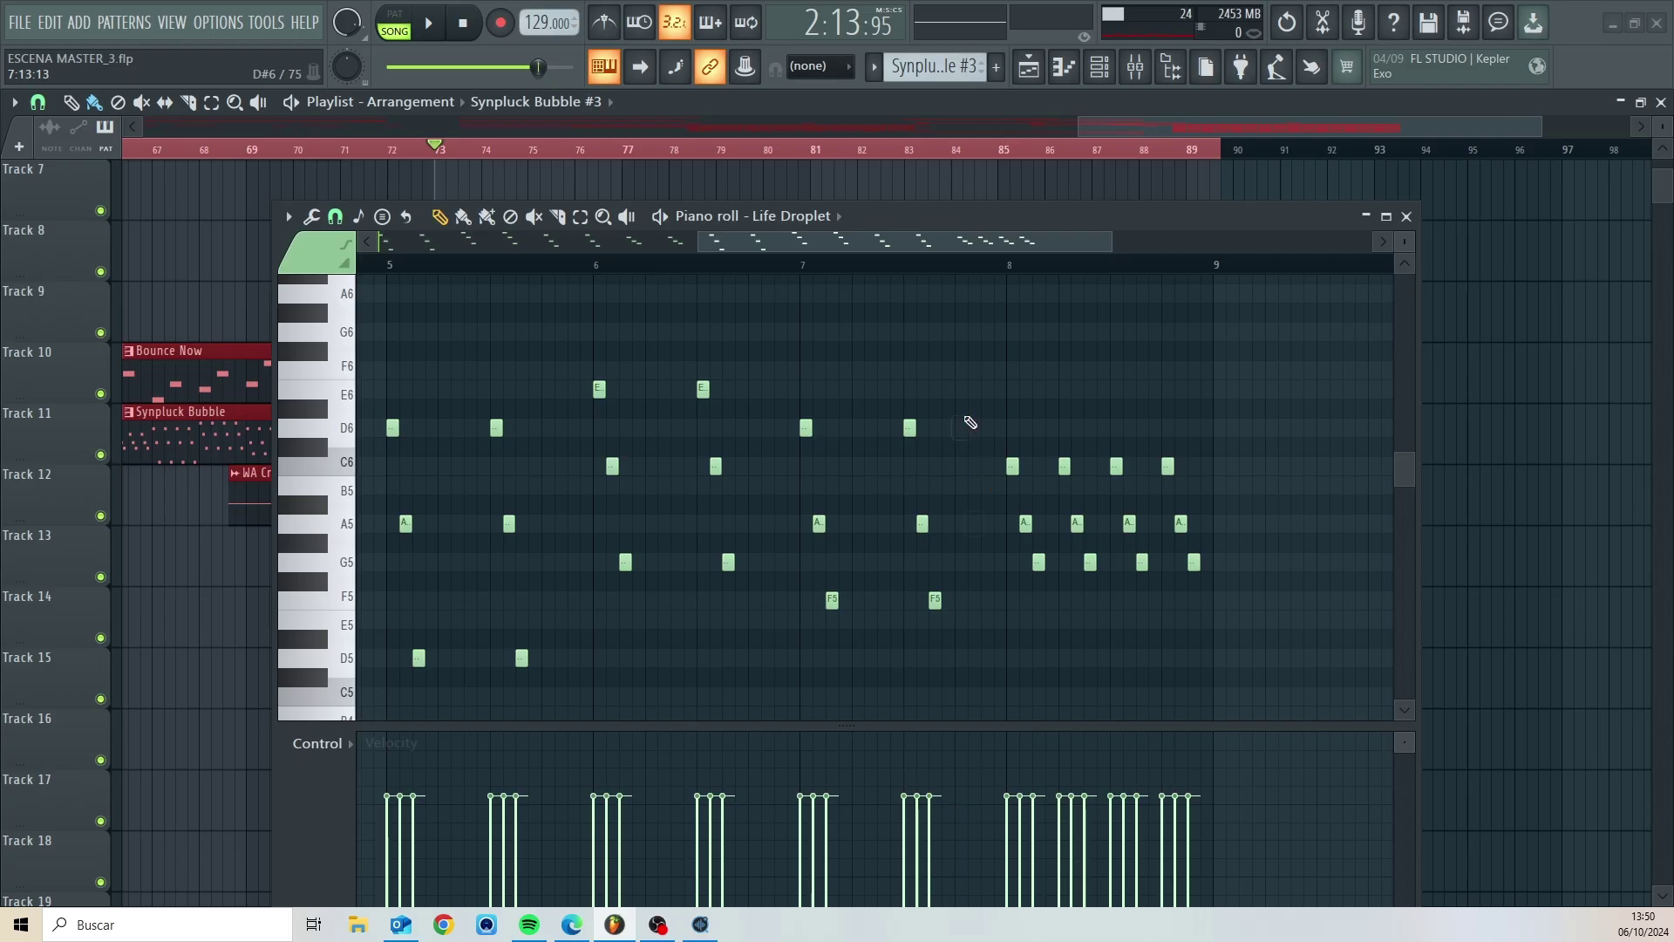
- Delete the second three-note group (C6, A5, G5) in bar 8 of both the Life Droplet and Synpluck Bubble parts
{"action": "right_click", "coordinate": [1064, 467]}
{"action": "right_click", "coordinate": [1077, 523]}
{"action": "right_click", "coordinate": [1090, 561]}
{"action": "right_click", "coordinate": [1092, 562]}
{"action": "right_click", "coordinate": [1090, 561]}
{"action": "right_click", "coordinate": [1077, 523]}
{"action": "right_click", "coordinate": [1065, 466]}
- Delete the fourth three-note group (C6, A5, G5) in bar 8 of both the Life Droplet and Synpluck Bubble parts
{"action": "right_click", "coordinate": [1168, 466]}
{"action": "right_click", "coordinate": [1181, 523]}
{"action": "right_click", "coordinate": [1194, 561]}
{"action": "right_click", "coordinate": [1194, 561]}
{"action": "right_click", "coordinate": [1193, 562]}
{"action": "right_click", "coordinate": [1180, 523]}
{"action": "right_click", "coordinate": [1168, 467]}
- Play the song from bar 73 and check how the thinned arpeggio sounds through its first bars
{"action": "key", "text": "space"}
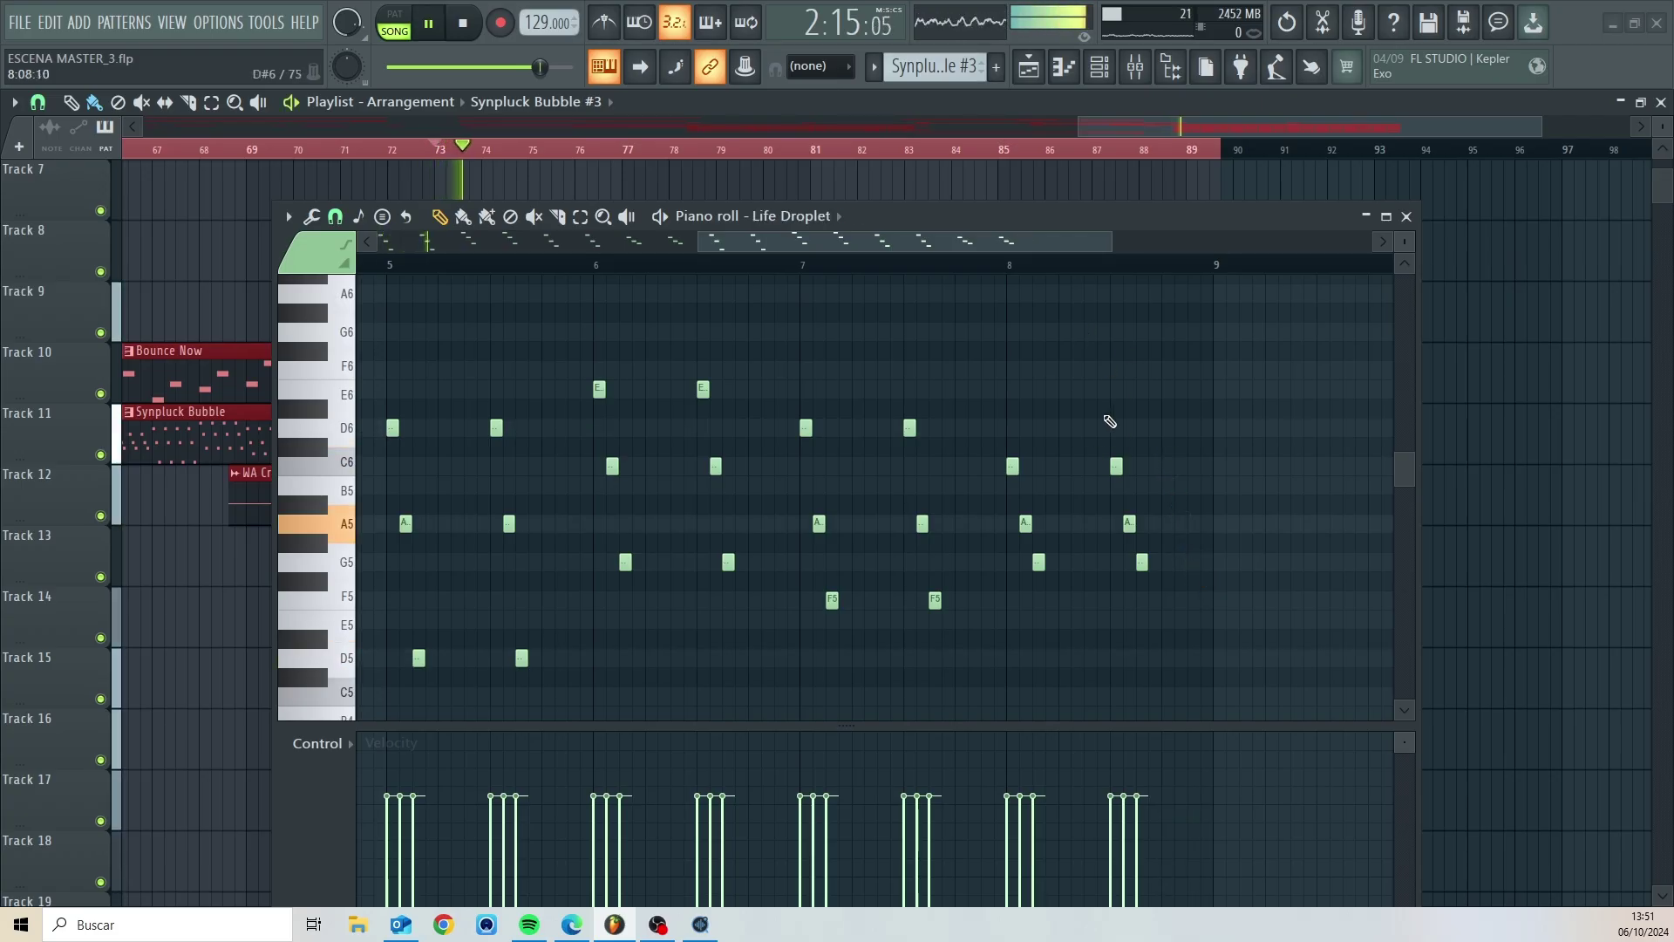
{"action": "left_click_drag", "start_coordinate": [915, 244], "coordinate": [459, 228]}
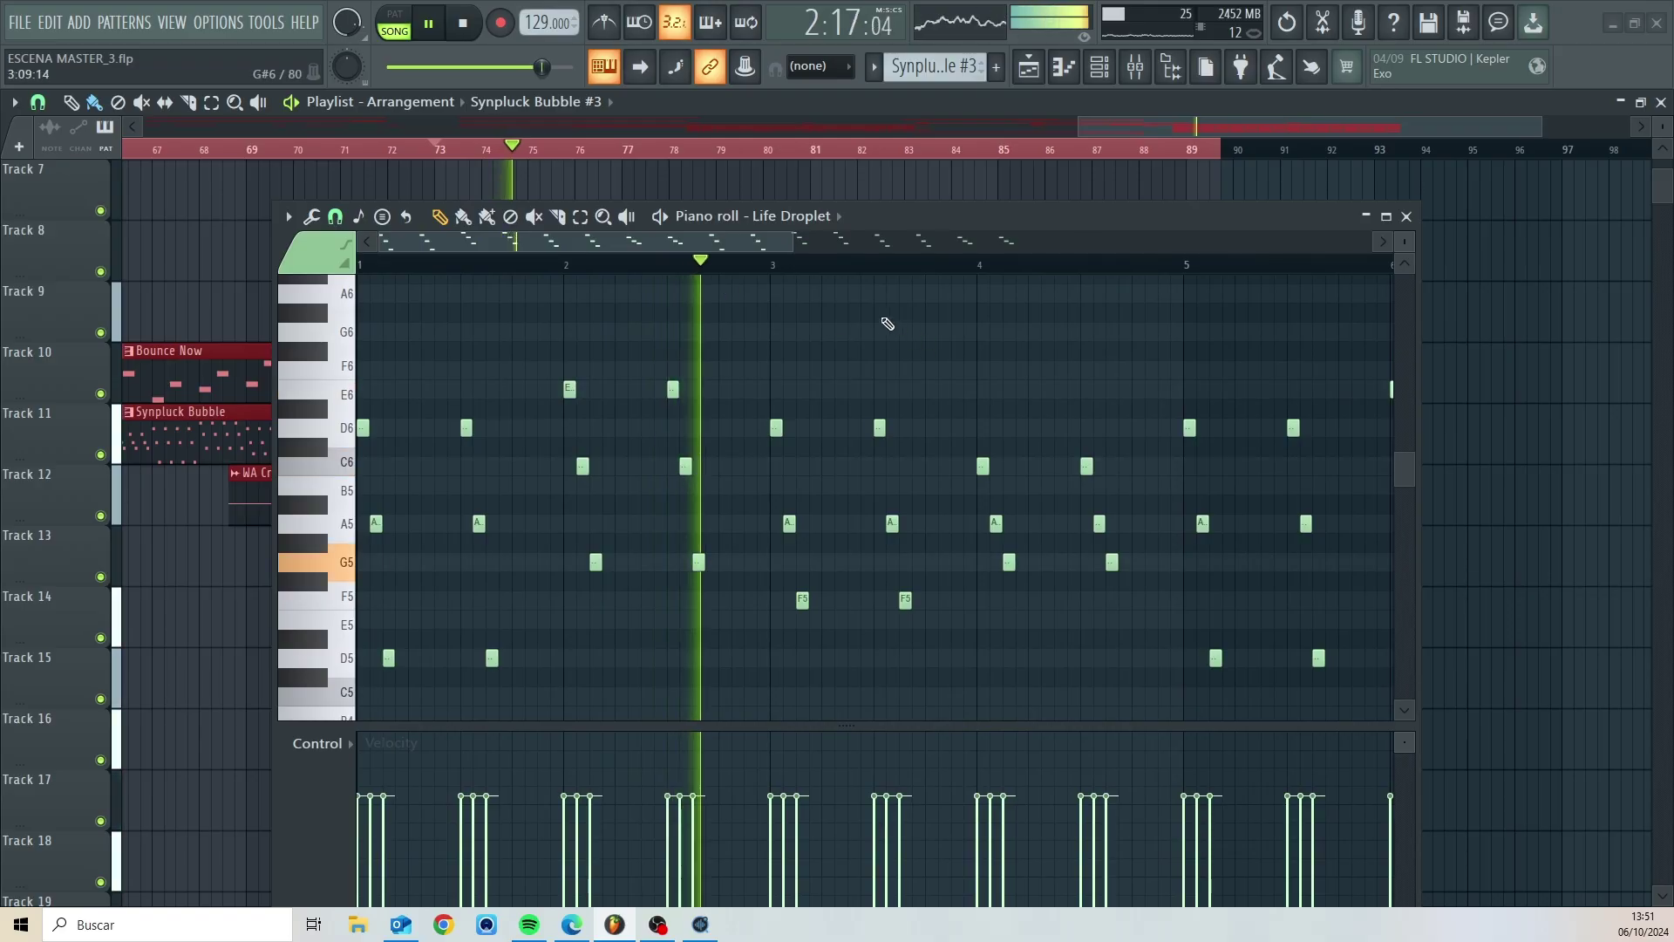
{"action": "left_click_drag", "start_coordinate": [708, 240], "coordinate": [785, 244]}
{"action": "key", "text": "space"}
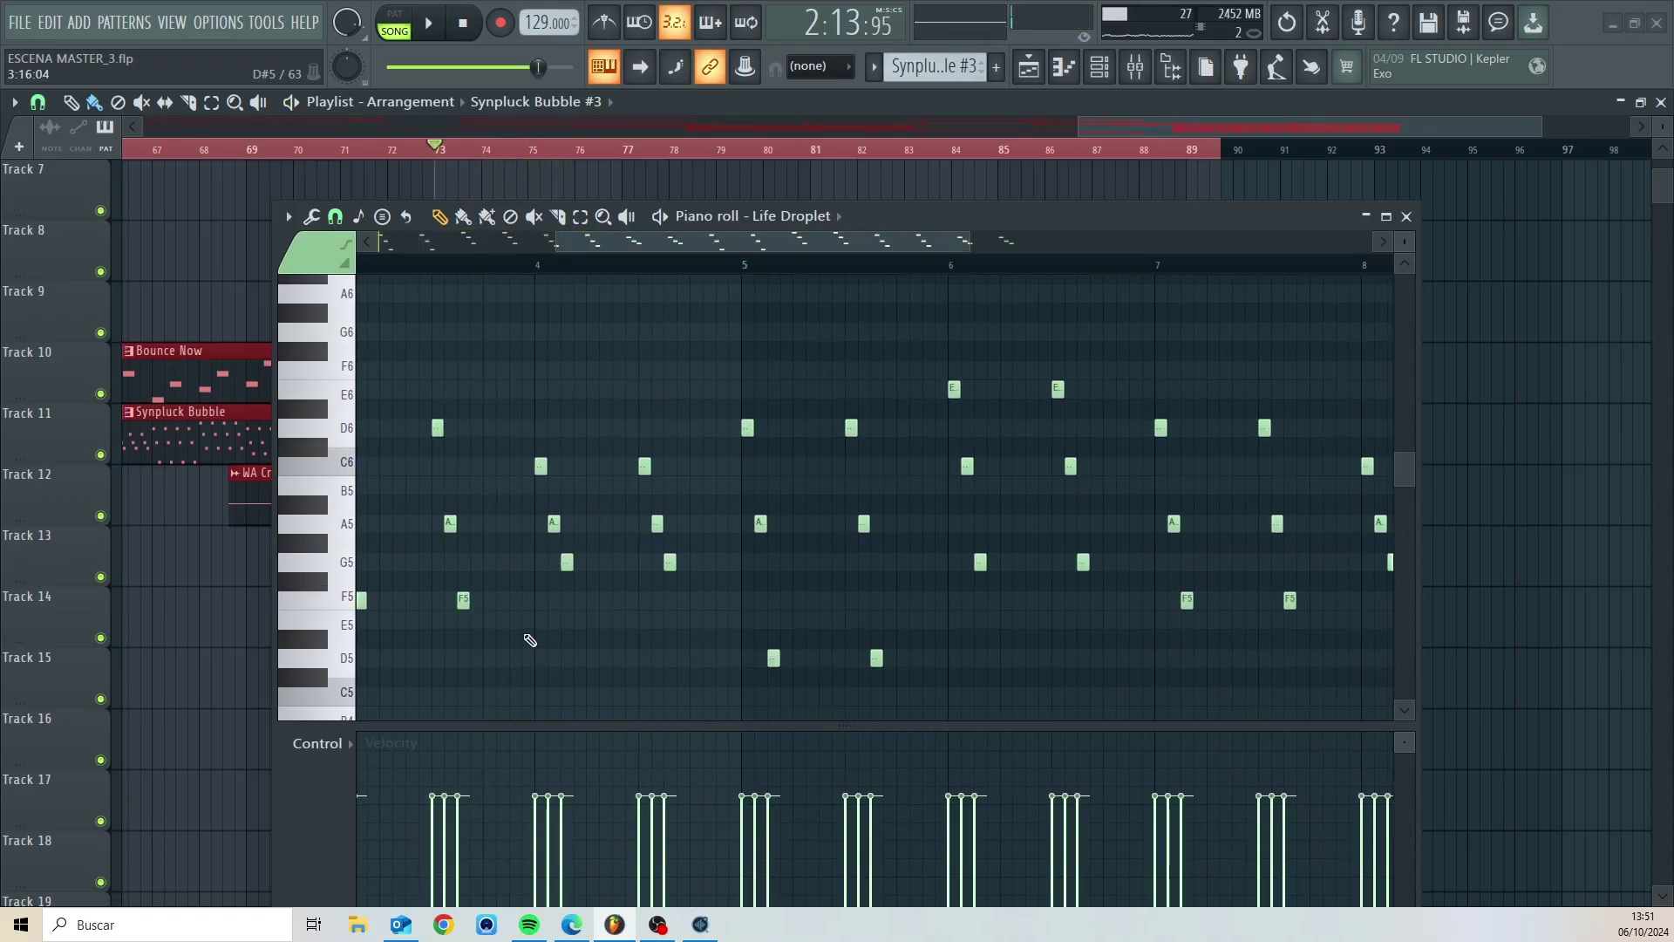
{"action": "left_click", "coordinate": [504, 604]}
{"action": "right_click", "coordinate": [503, 605]}
{"action": "left_click", "coordinate": [501, 602]}
{"action": "left_click_drag", "start_coordinate": [513, 563], "coordinate": [520, 527]}
{"action": "right_click", "coordinate": [504, 601]}
{"action": "left_click", "coordinate": [513, 604]}
{"action": "key", "text": "space"}
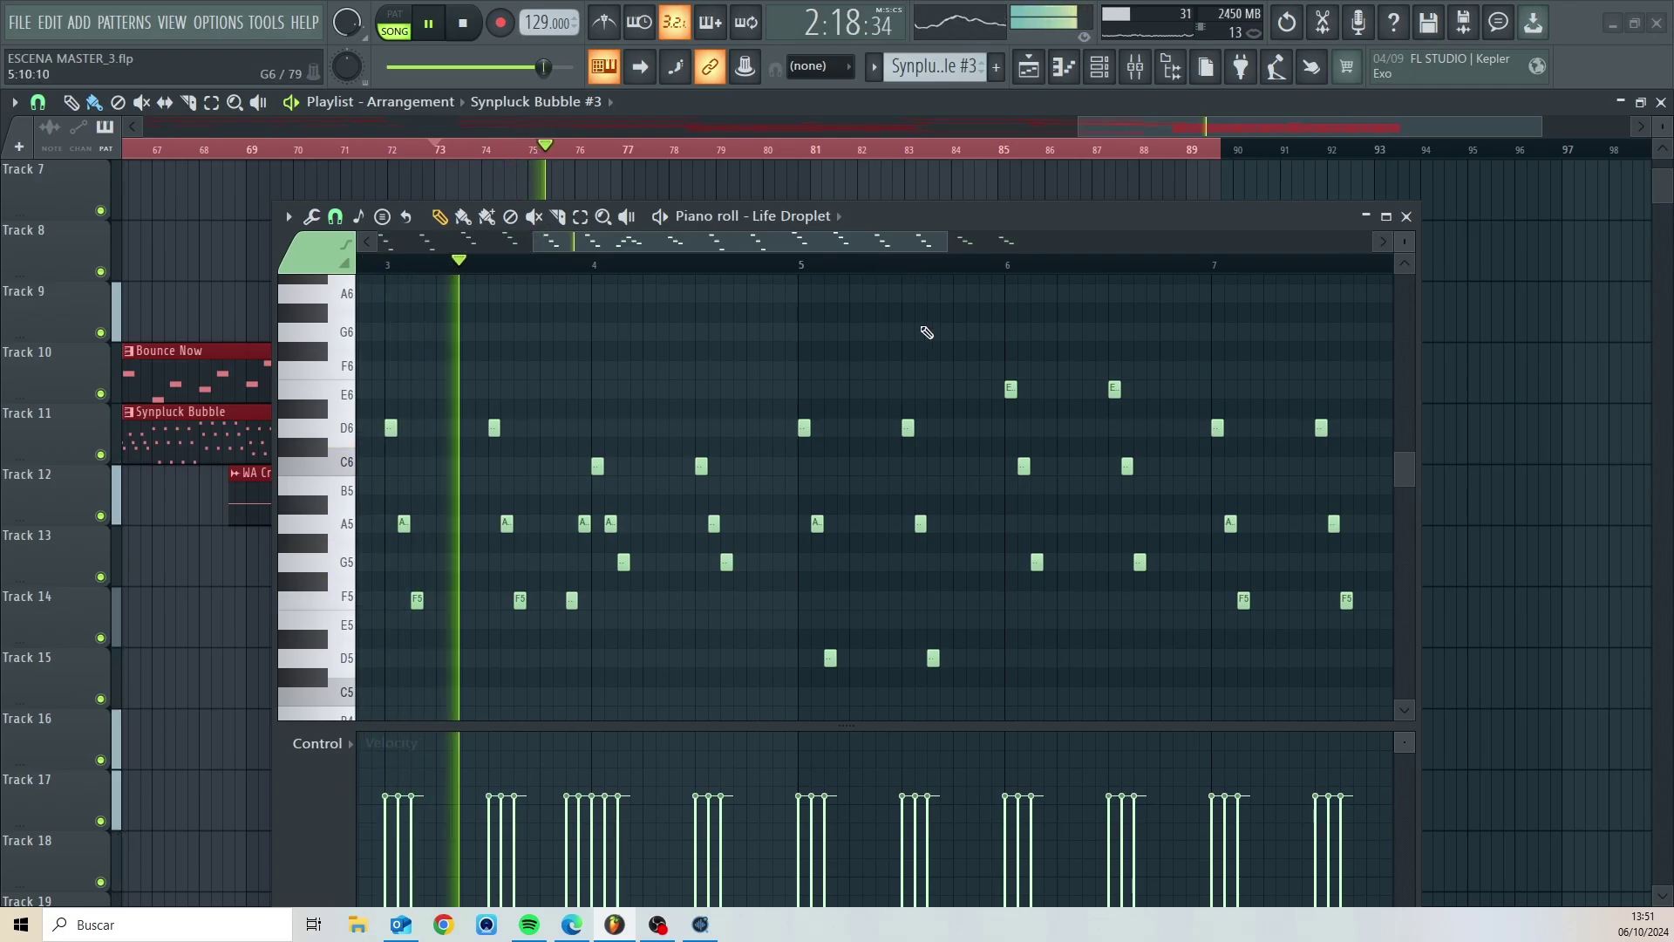
{"action": "key", "text": "space"}
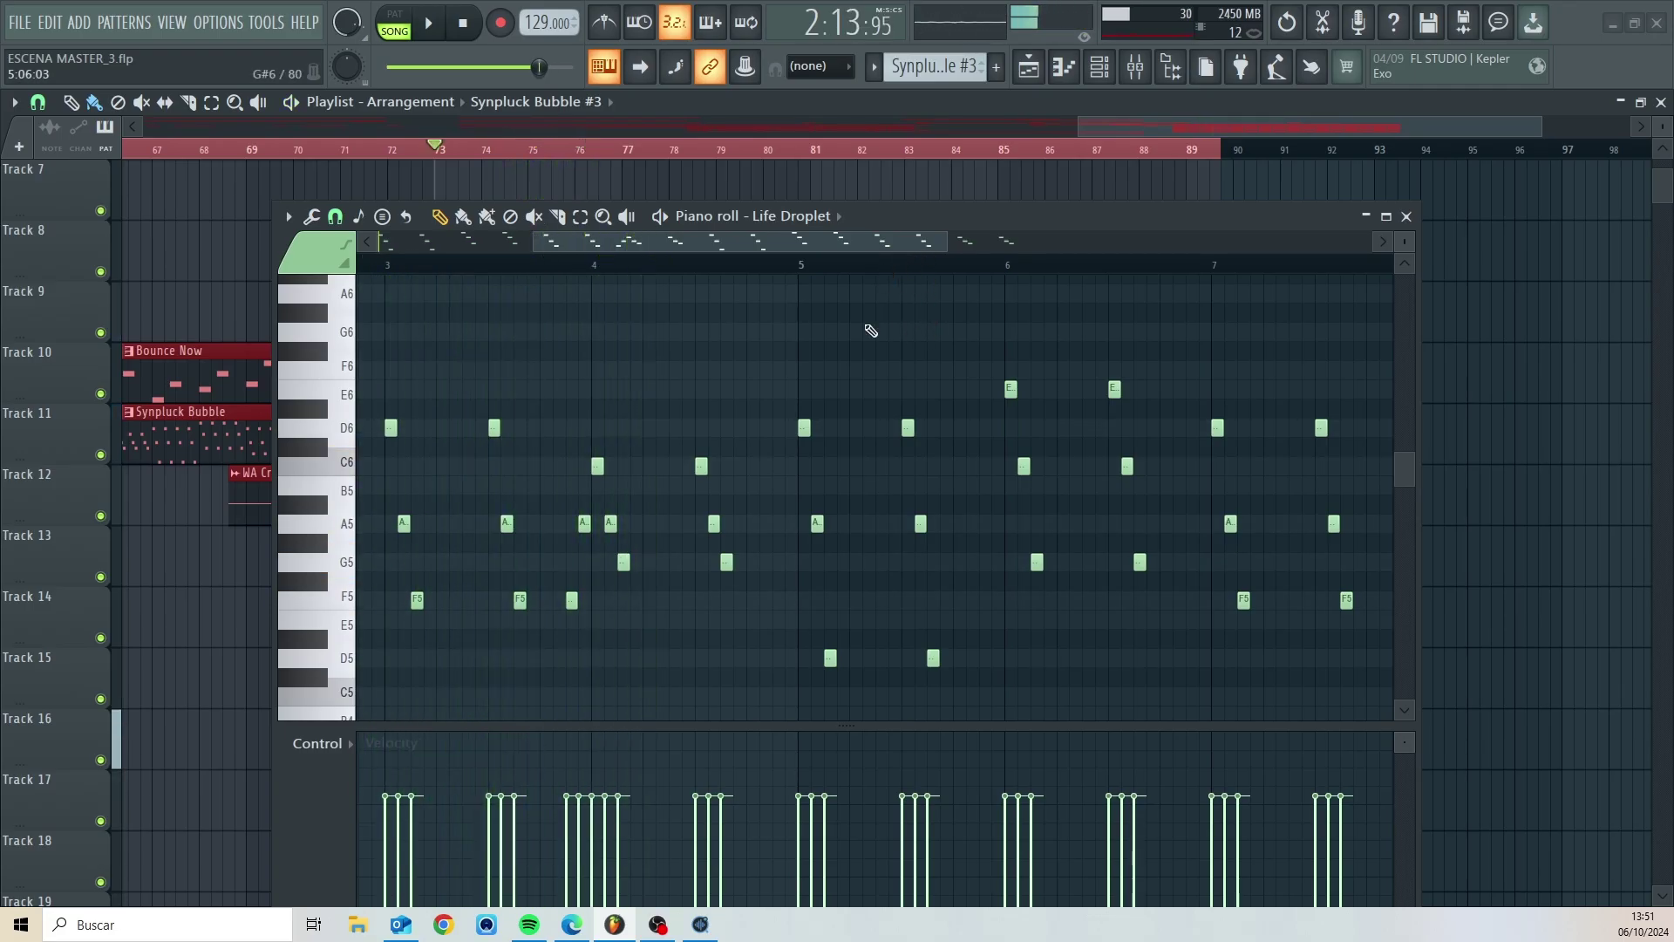
{"action": "right_click", "coordinate": [584, 523]}
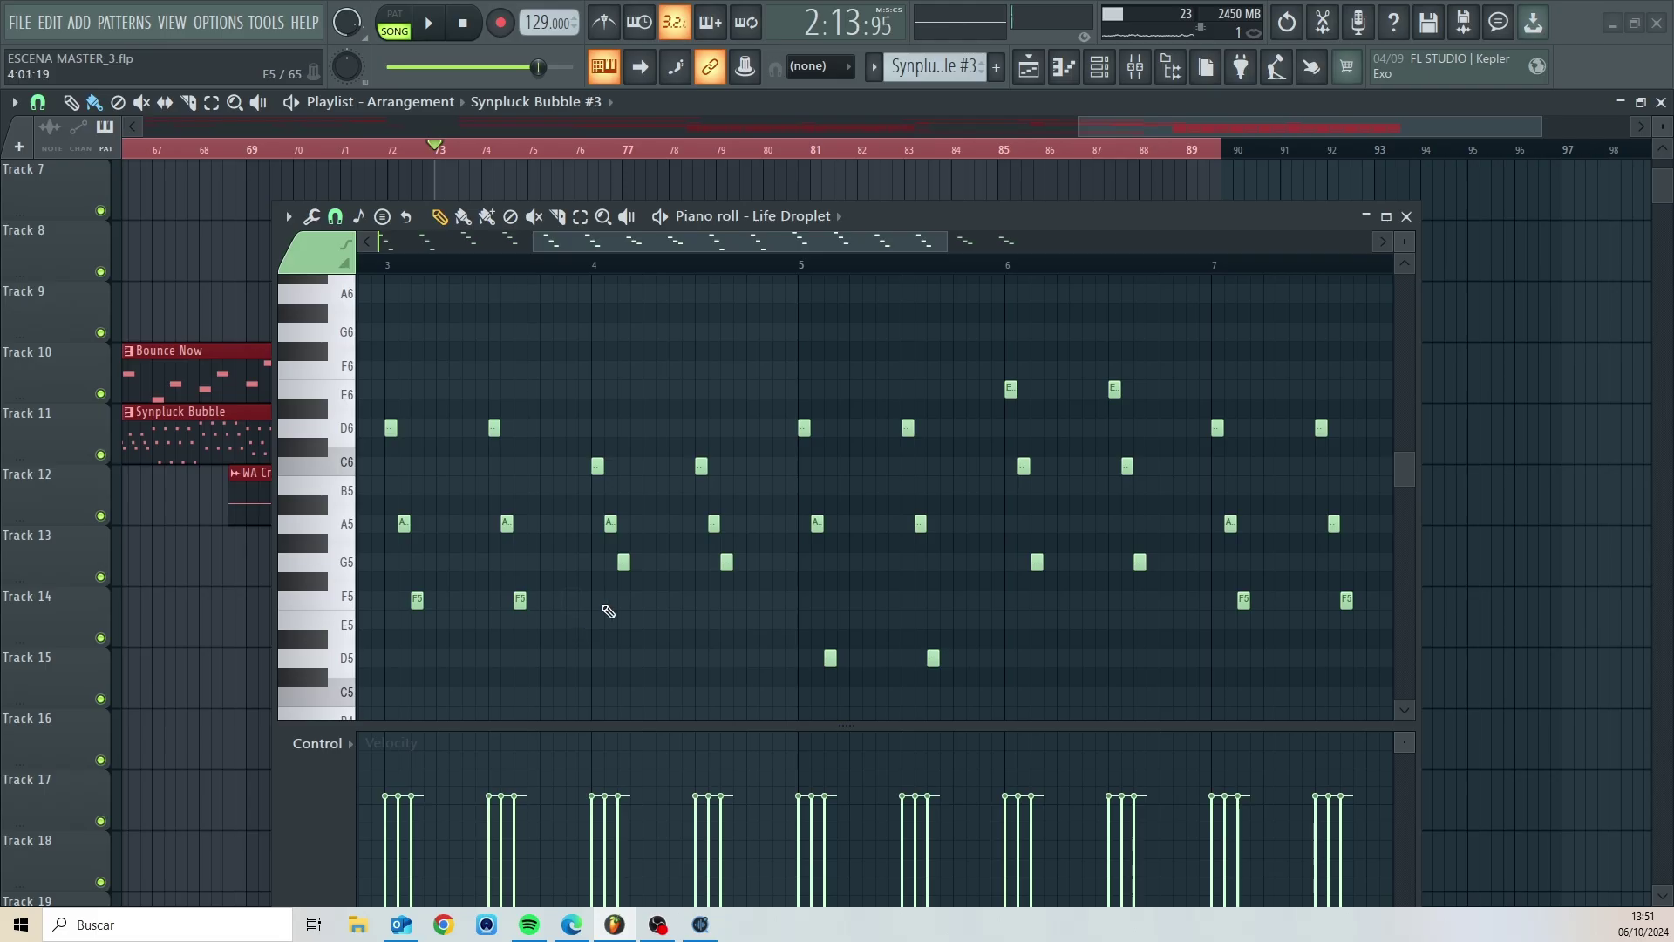
- Add an F5 note followed by an A5 note at the end of bar 3 in the Synpluck Bubble part
{"action": "left_click", "coordinate": [1099, 66]}
{"action": "scroll", "coordinate": [837, 677], "scroll_direction": "down", "scroll_amount": 5}
{"action": "left_click", "coordinate": [790, 800]}
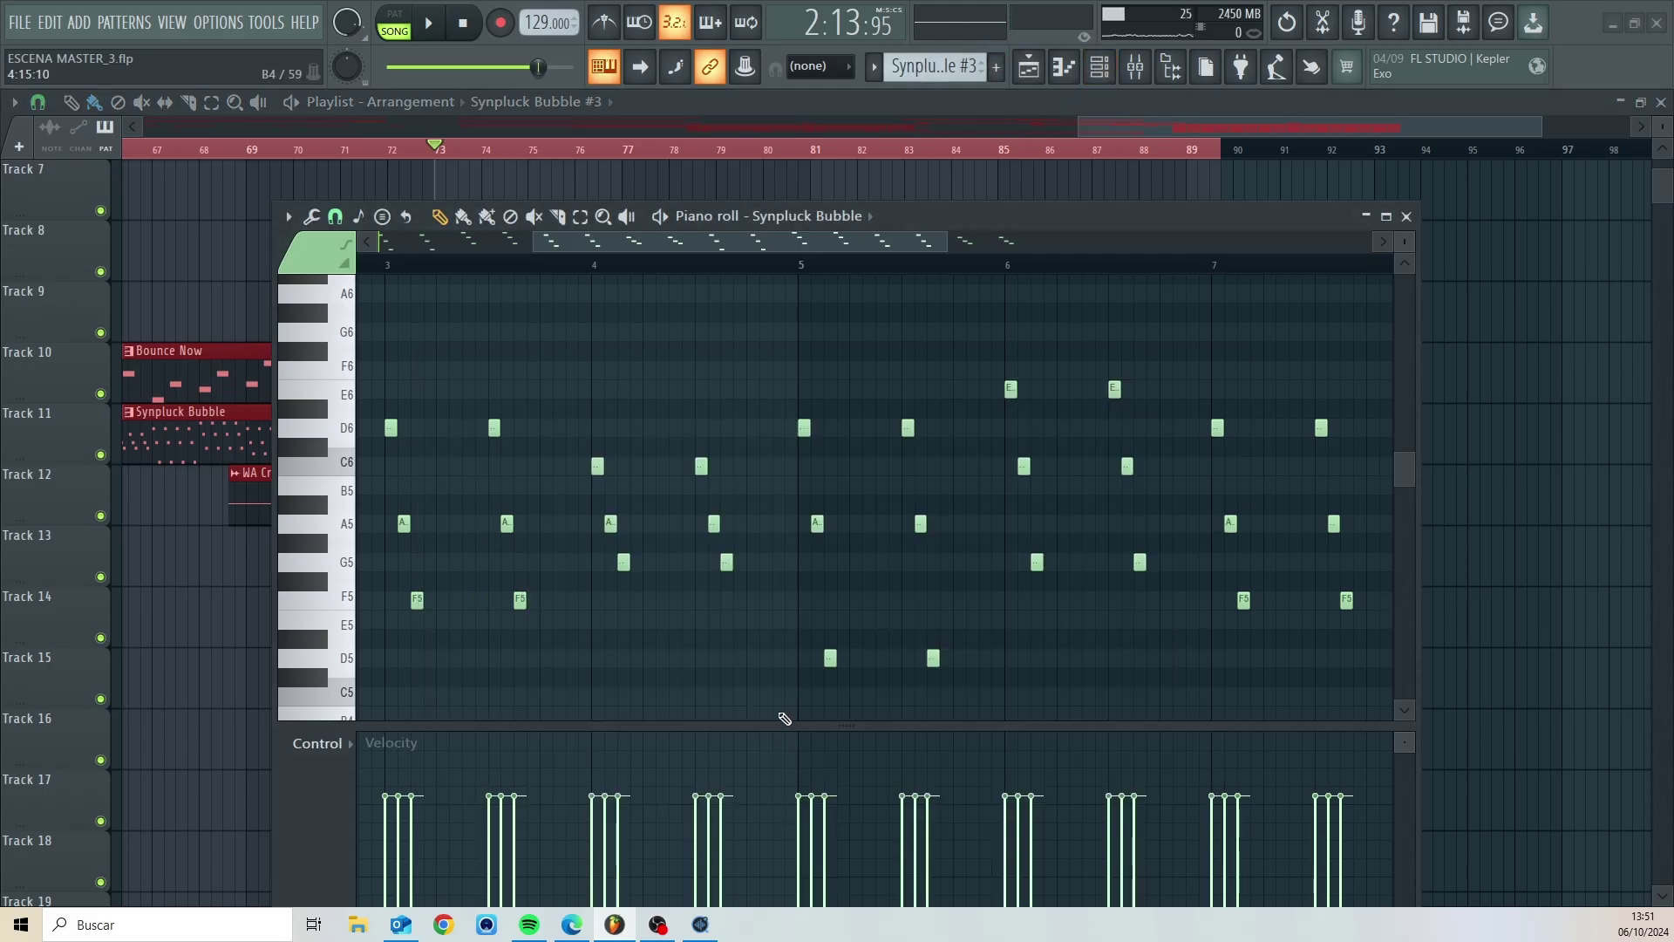
{"action": "left_click", "coordinate": [561, 540]}
{"action": "right_click", "coordinate": [561, 543]}
{"action": "left_click", "coordinate": [568, 582]}
{"action": "right_click", "coordinate": [569, 581]}
{"action": "left_click", "coordinate": [558, 598]}
{"action": "right_click", "coordinate": [561, 600]}
{"action": "left_click", "coordinate": [570, 597]}
{"action": "left_click", "coordinate": [581, 523]}
- Play the pattern through bar 8 to check the added pickup notes, and close the piano roll and channel rack
{"action": "key", "text": "space"}
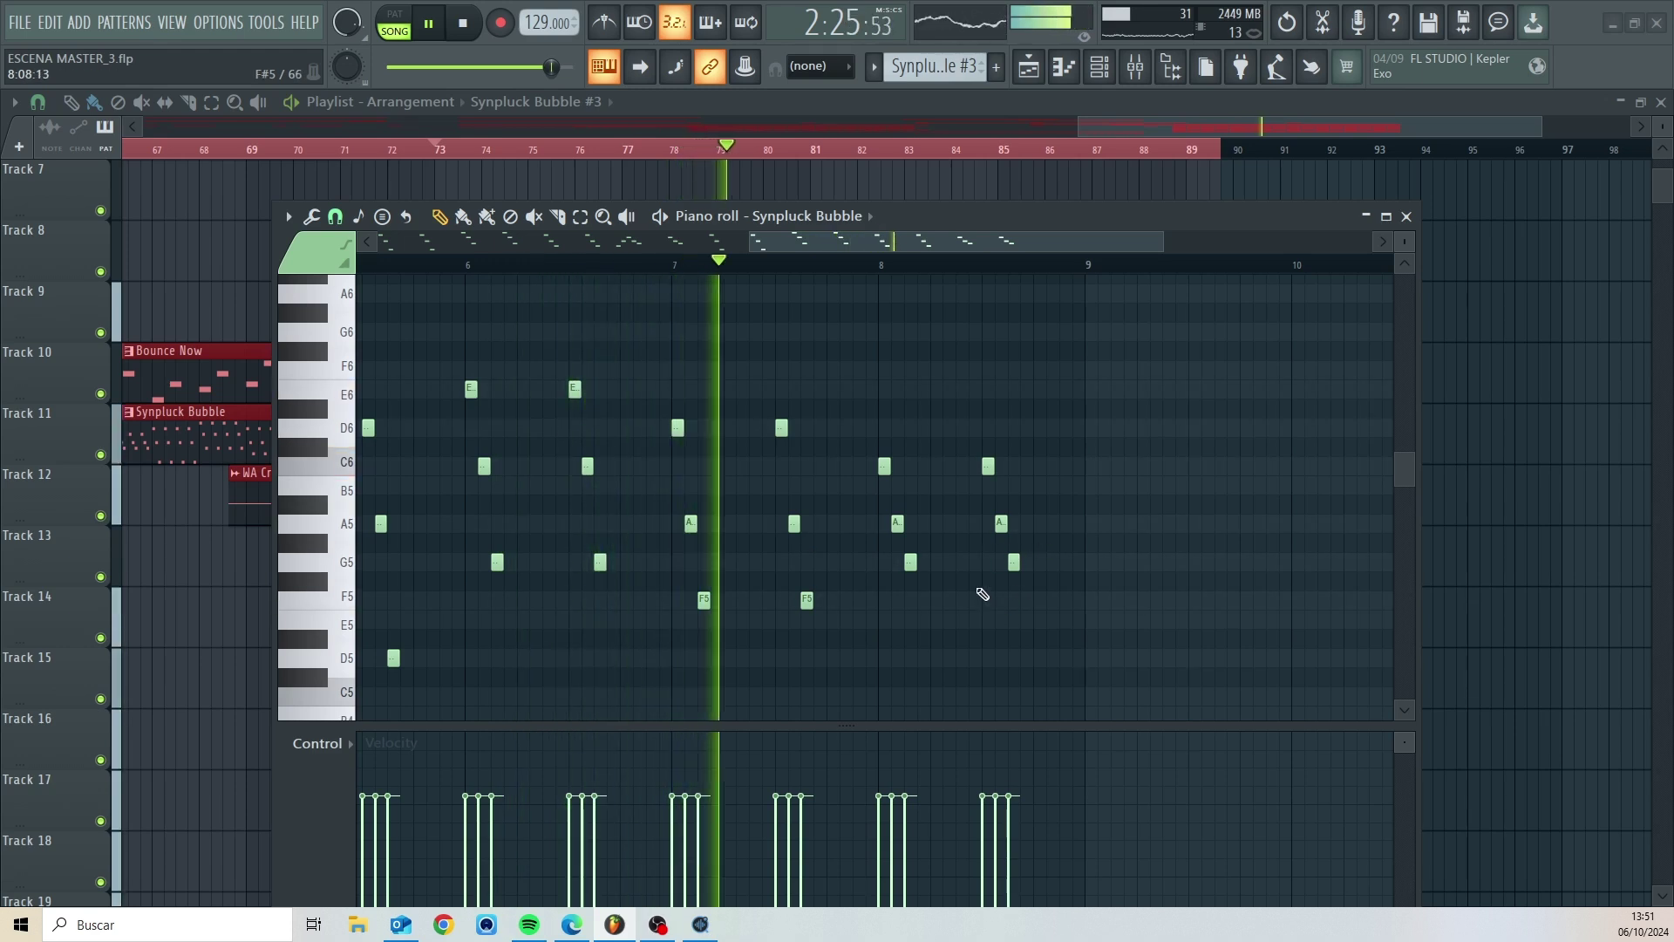
{"action": "key", "text": "space"}
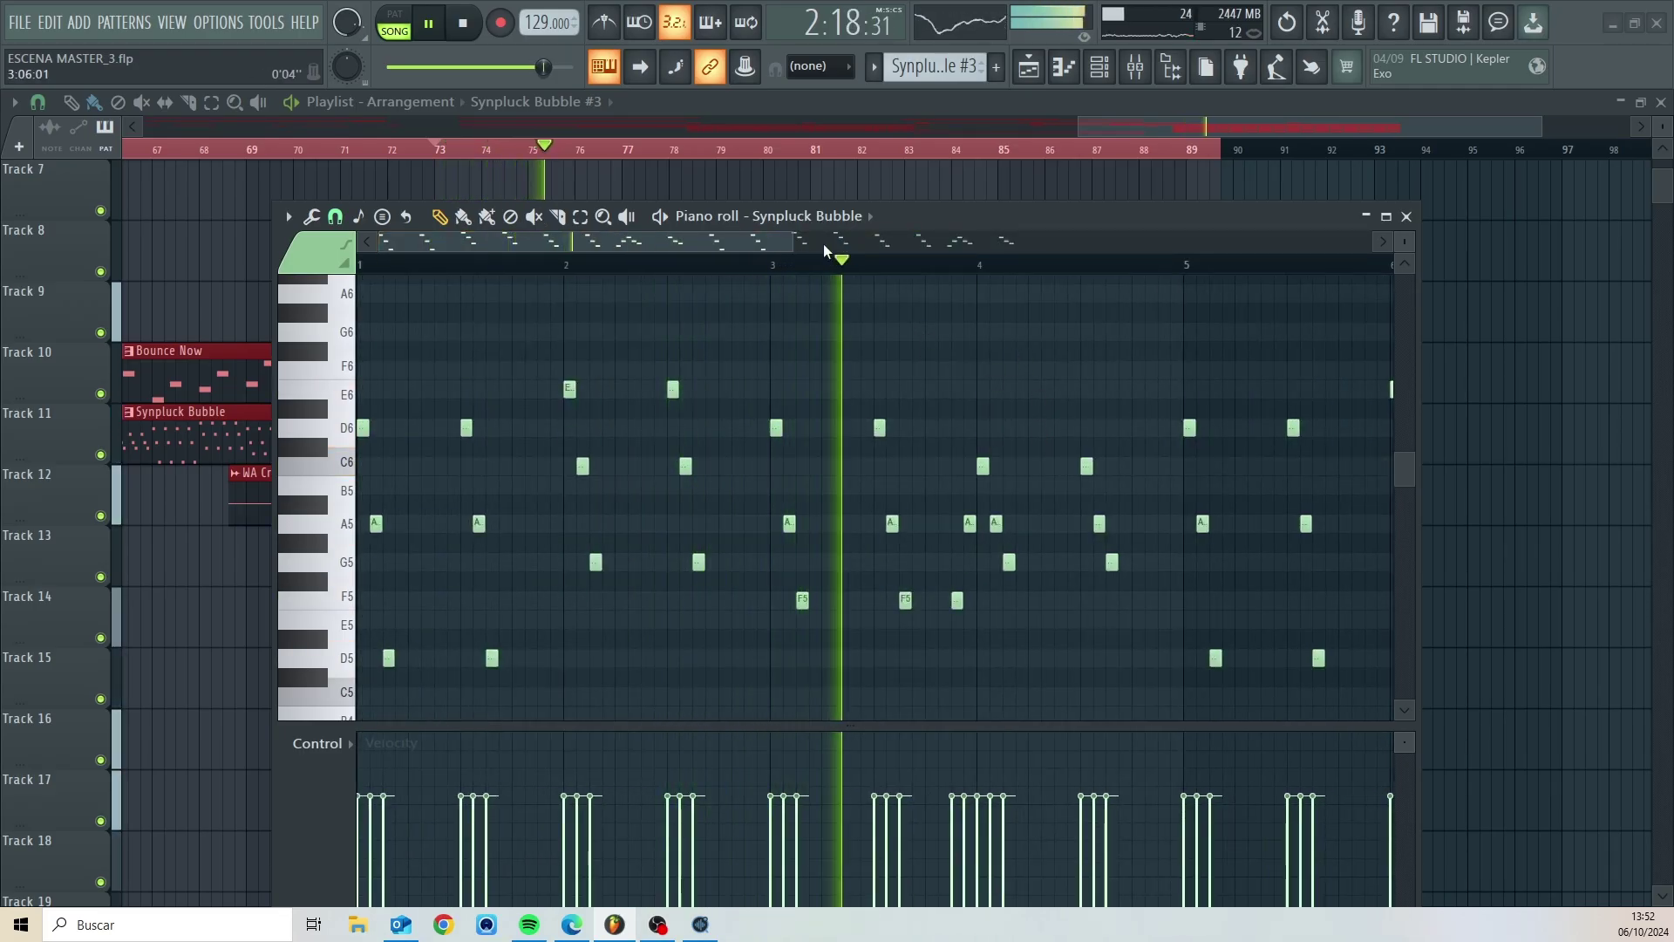
{"action": "left_click_drag", "start_coordinate": [767, 242], "coordinate": [1097, 202]}
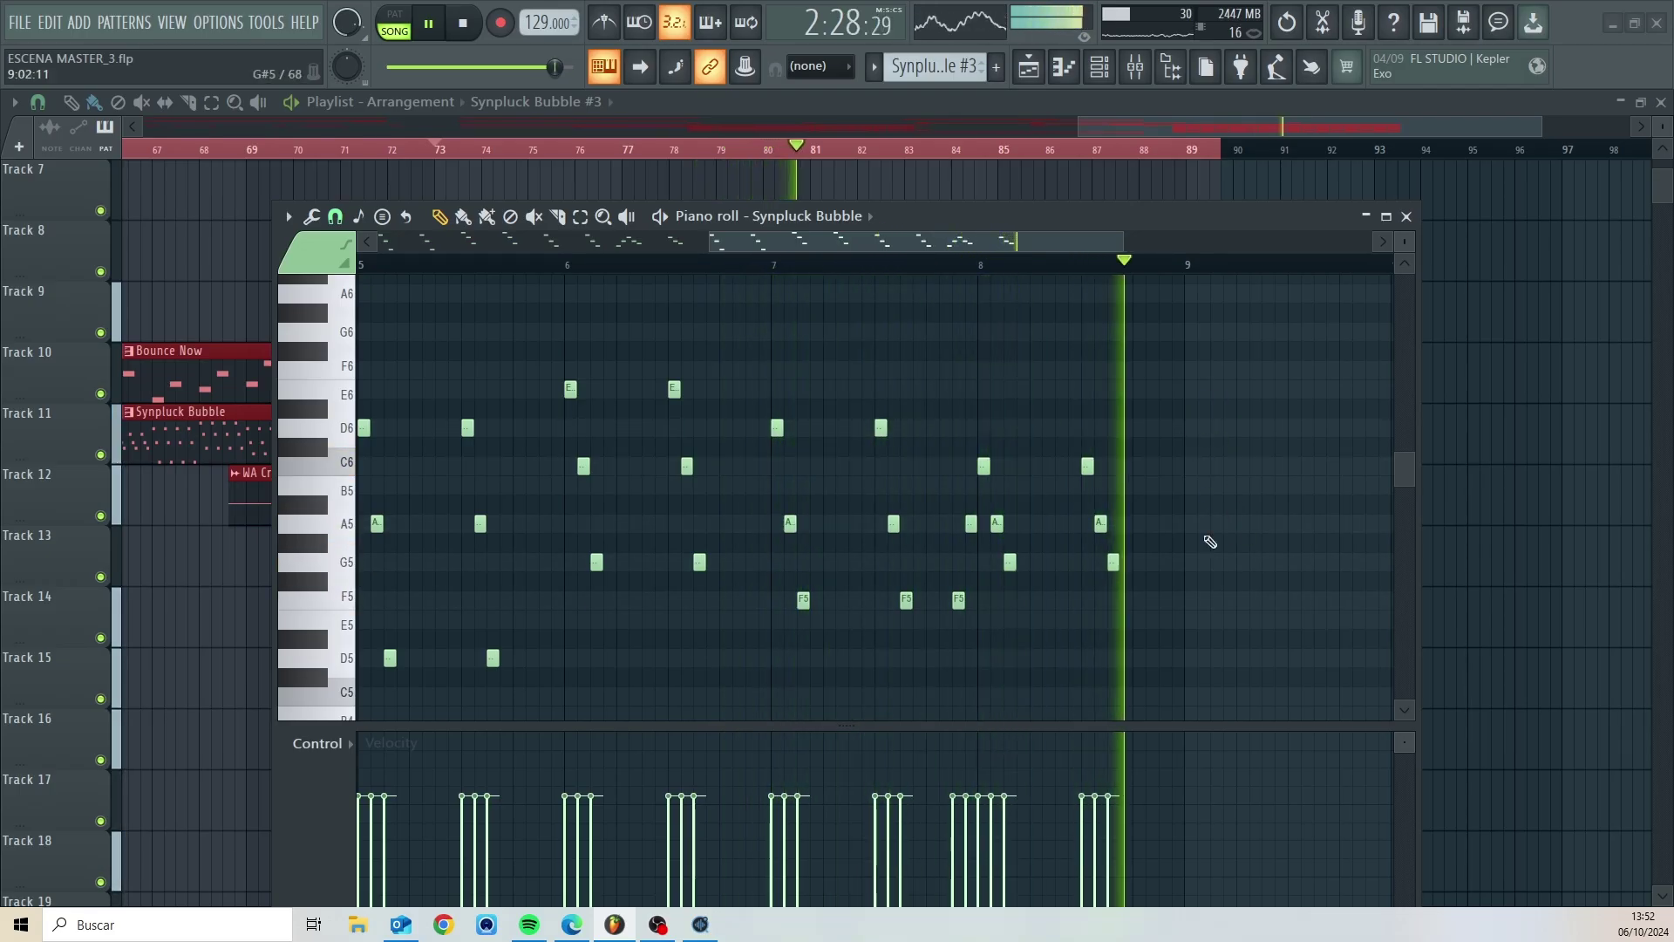
{"action": "key", "text": "space"}
{"action": "left_click", "coordinate": [1407, 218]}
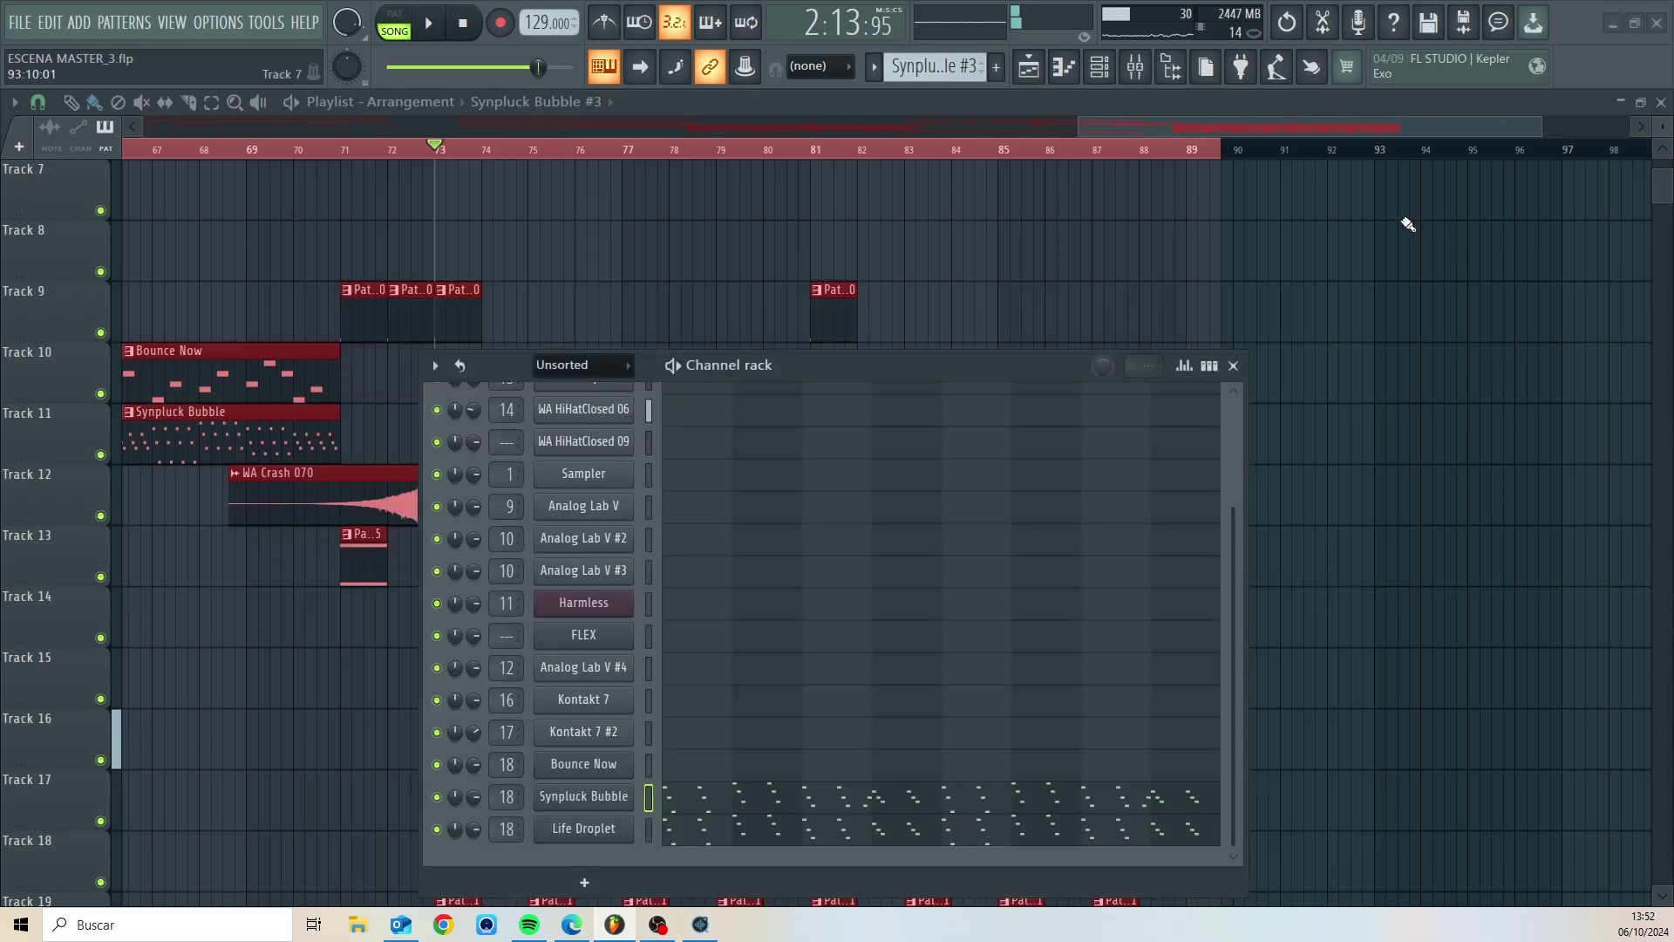
{"action": "left_click", "coordinate": [1235, 367]}
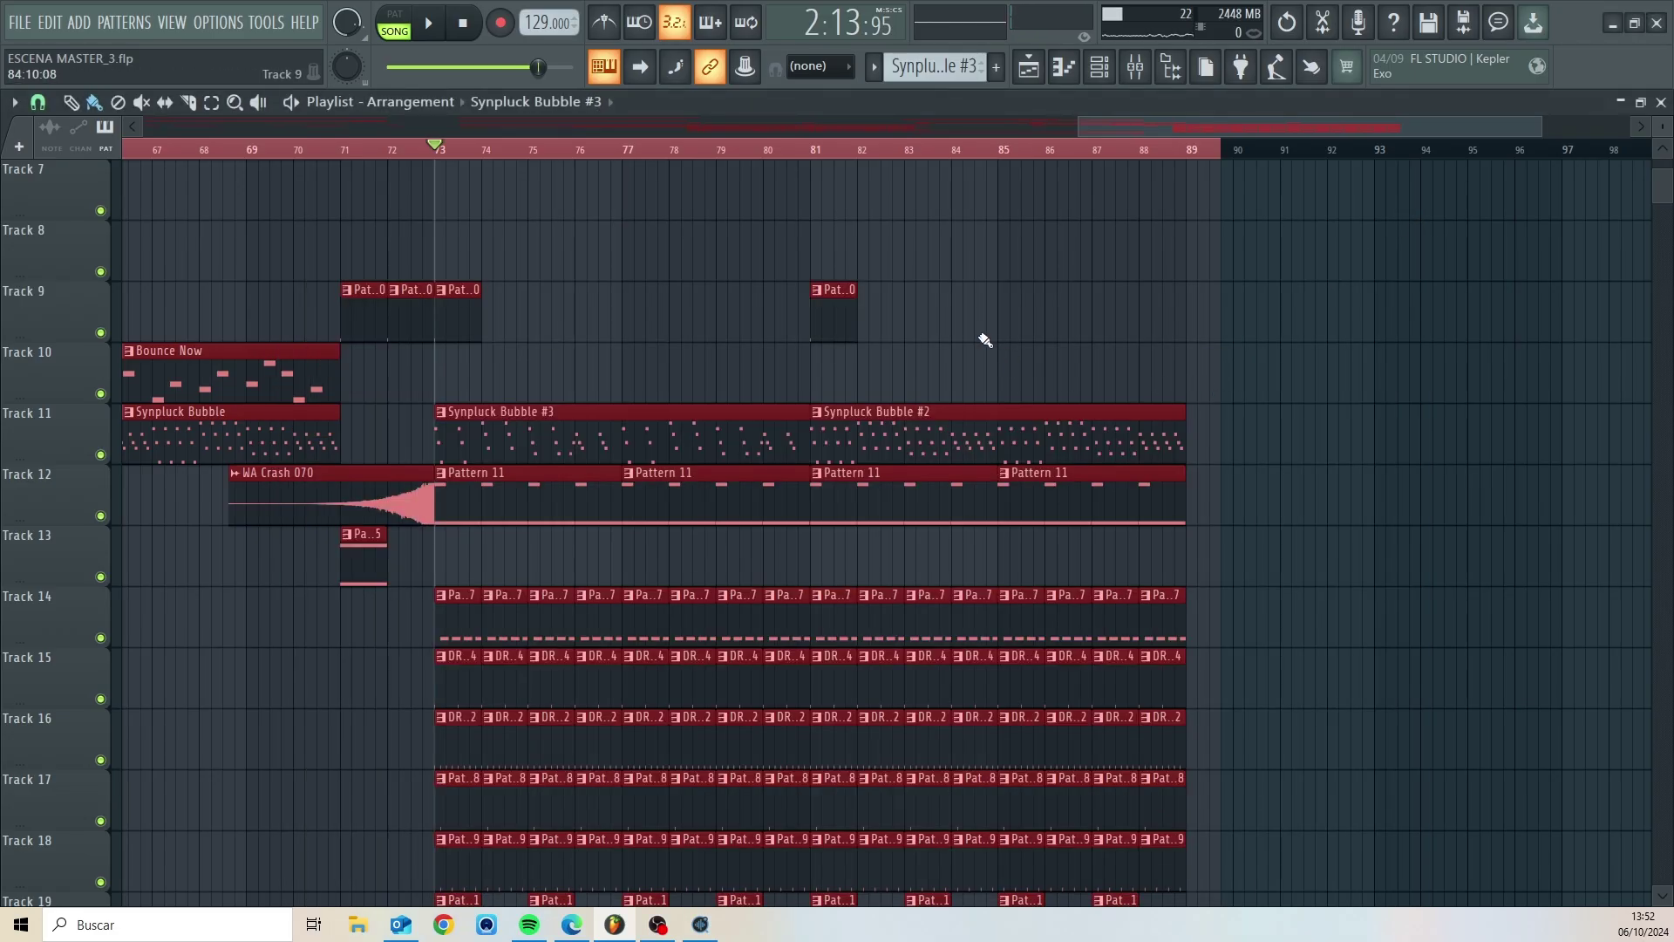
{"action": "left_click_drag", "start_coordinate": [909, 436], "coordinate": [1117, 433]}
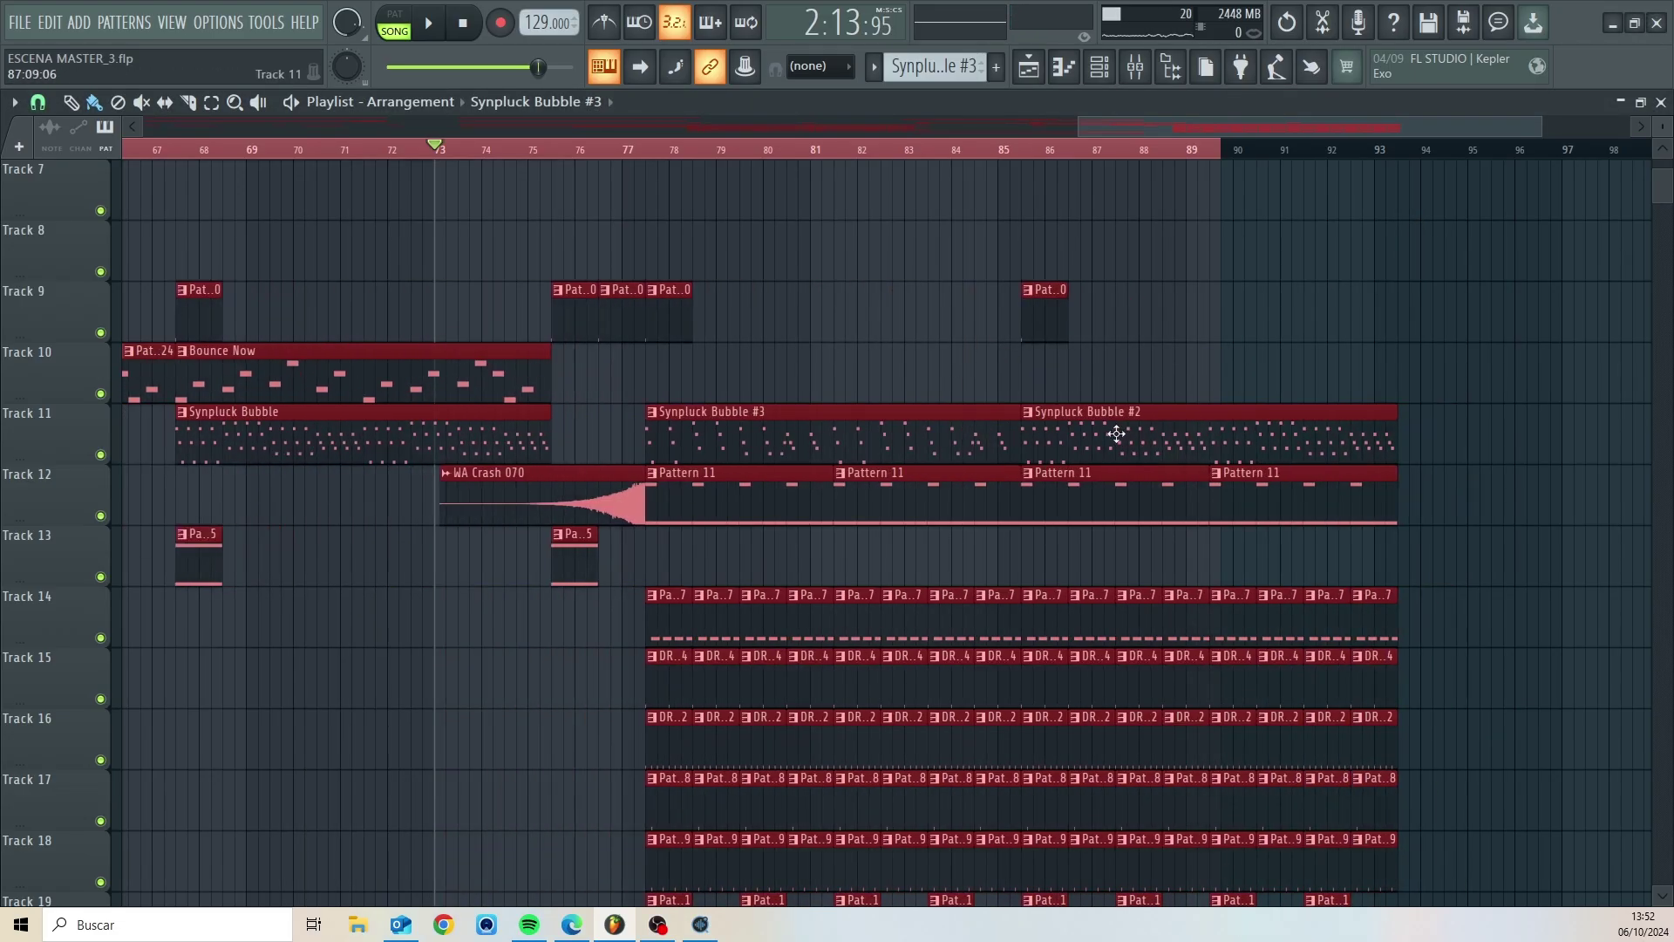
{"action": "key", "text": "ctrl+z"}
{"action": "left_click", "coordinate": [995, 357]}
{"action": "right_click", "coordinate": [996, 357]}
- Move the Synpluck Bubble #2 clip on Track 11 to bar 89 and place a Synpluck Bubble #3 clip at bar 81
{"action": "left_click_drag", "start_coordinate": [926, 413], "coordinate": [1307, 430]}
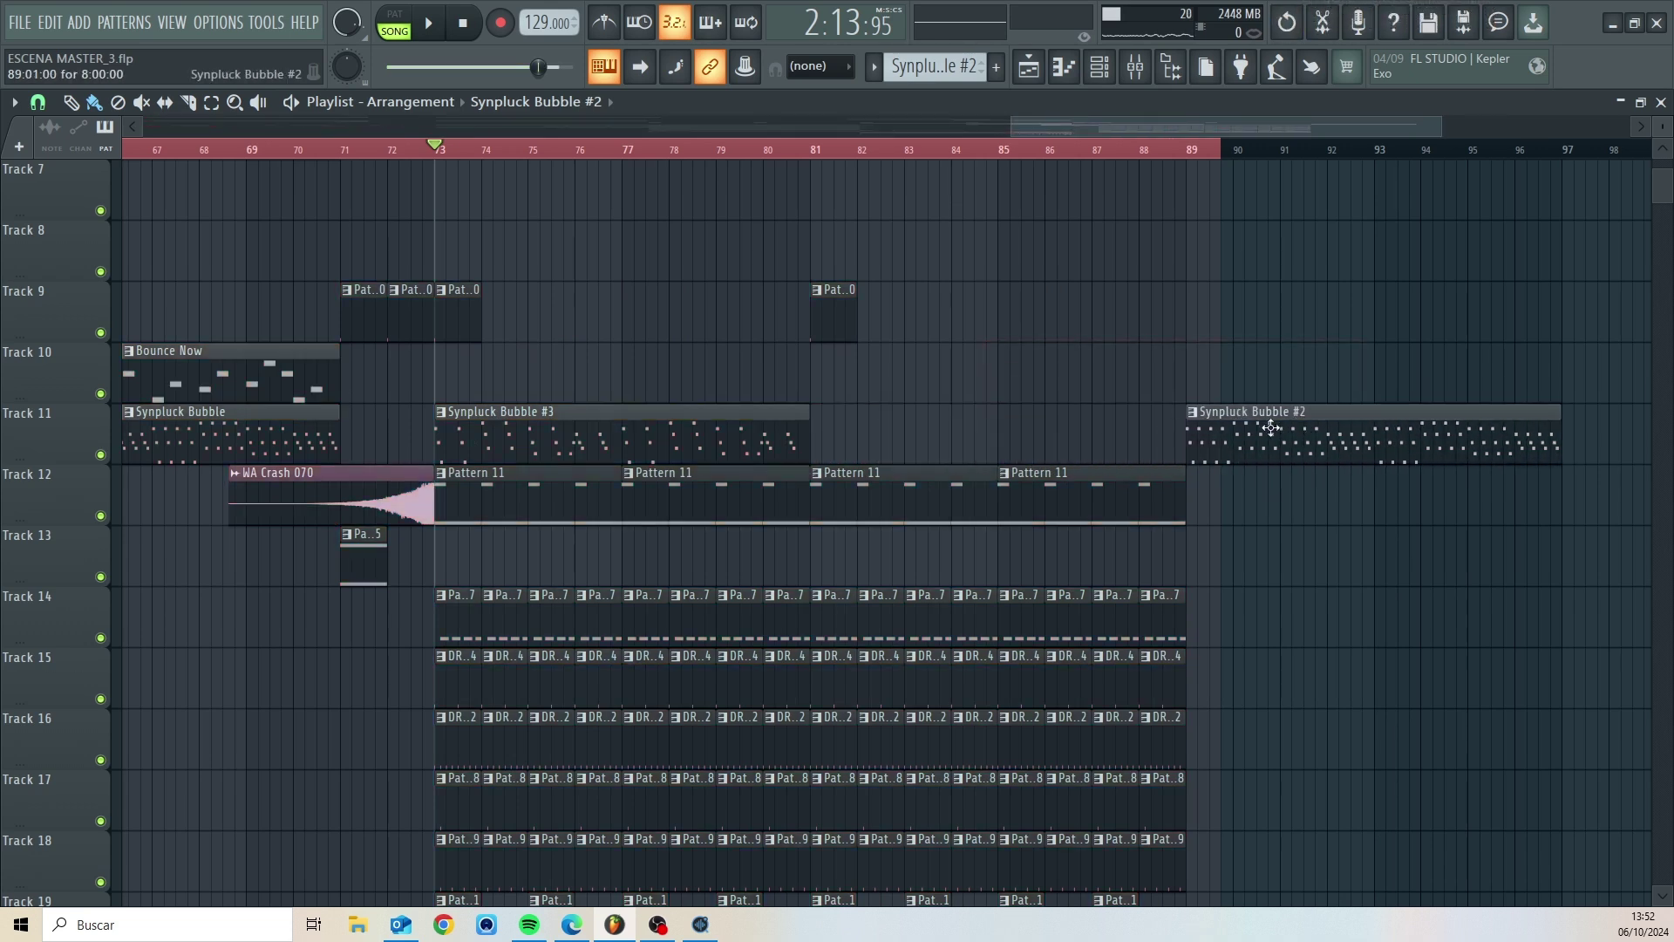
{"action": "left_click", "coordinate": [820, 435]}
- Play the section from bar 73 to check the arpeggio against the drum tracks
{"action": "scroll", "coordinate": [815, 409], "scroll_direction": "down", "scroll_amount": 4}
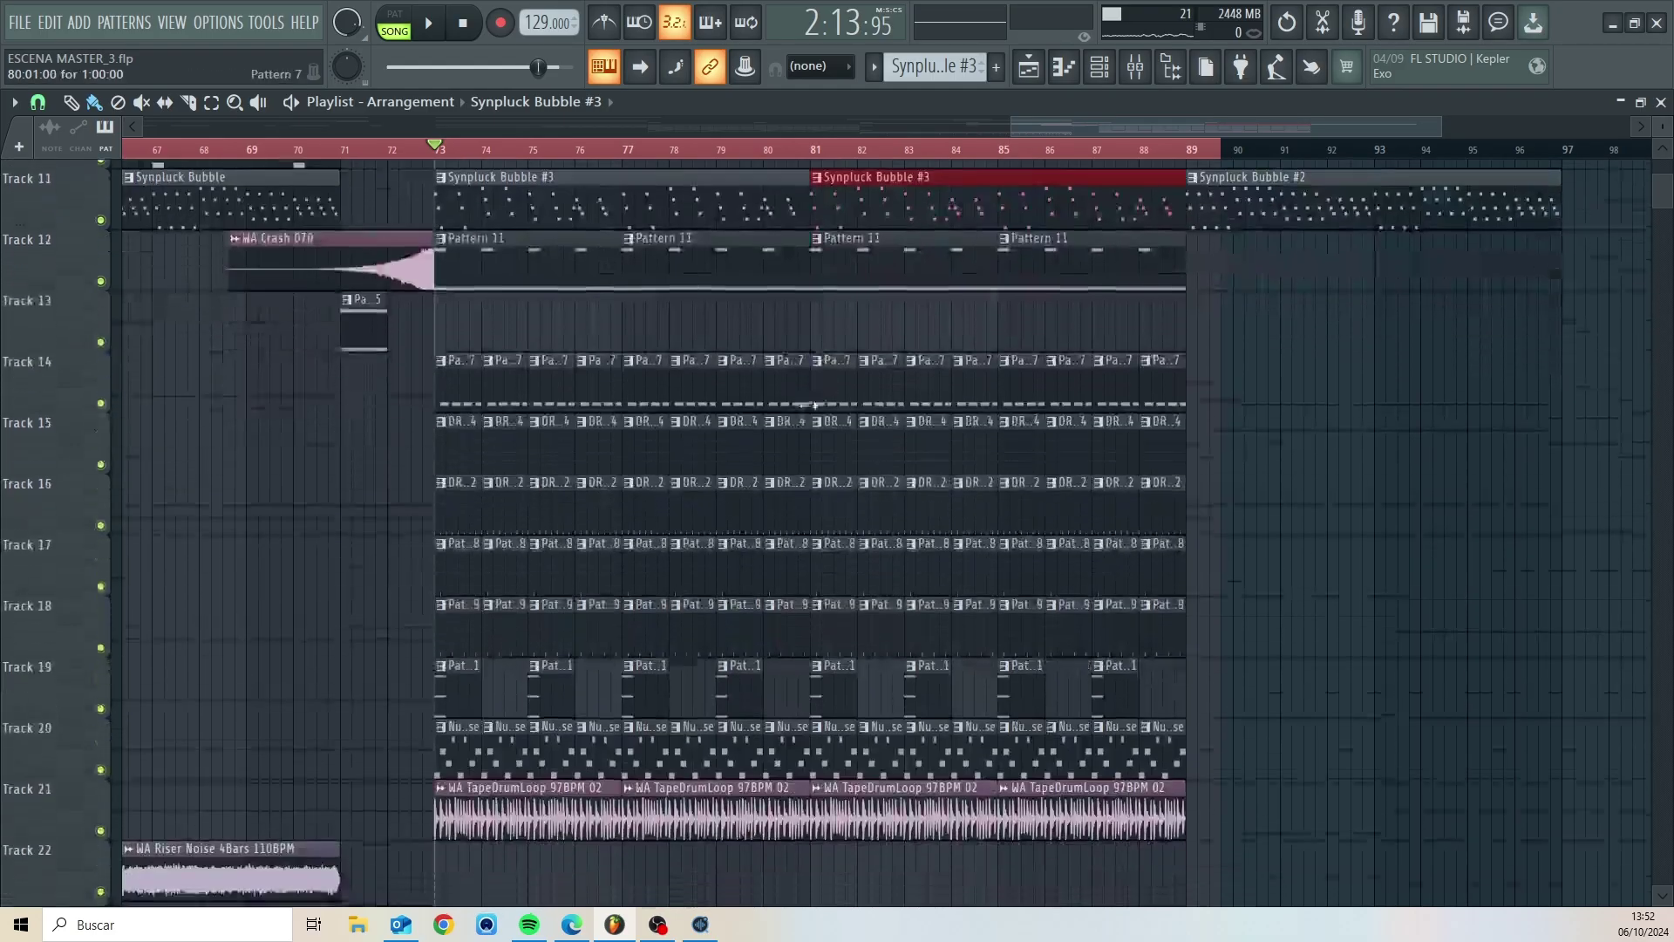
{"action": "scroll", "coordinate": [804, 386], "scroll_direction": "up", "scroll_amount": 1}
{"action": "scroll", "coordinate": [804, 386], "scroll_direction": "down", "scroll_amount": 1}
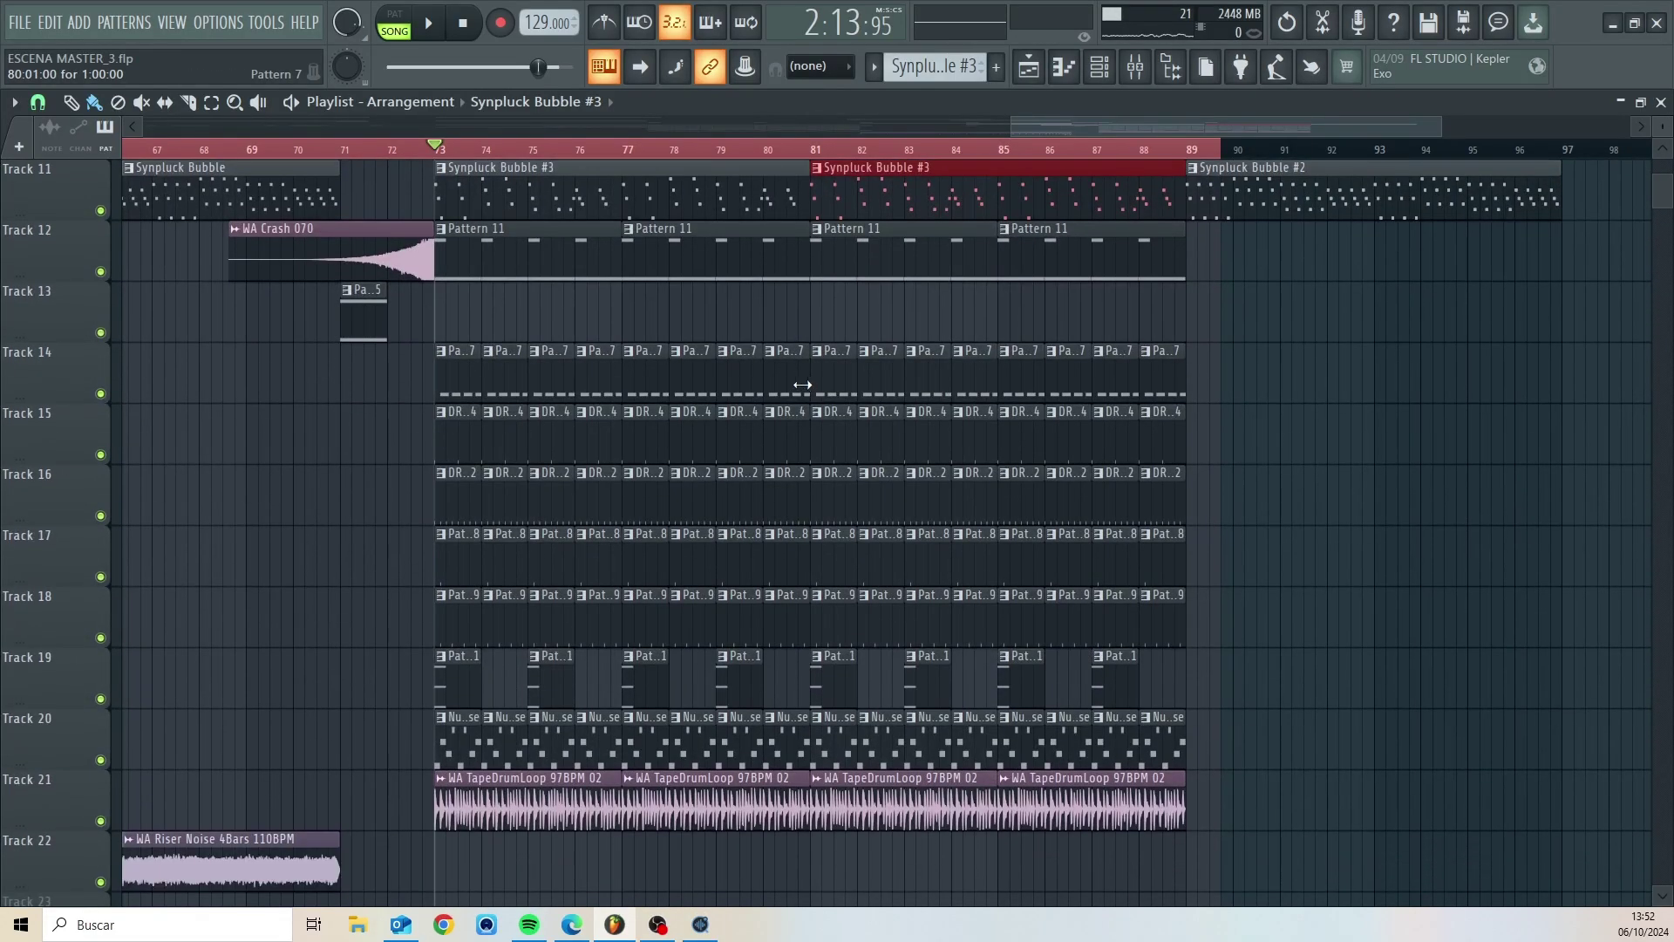
{"action": "key", "text": "space"}
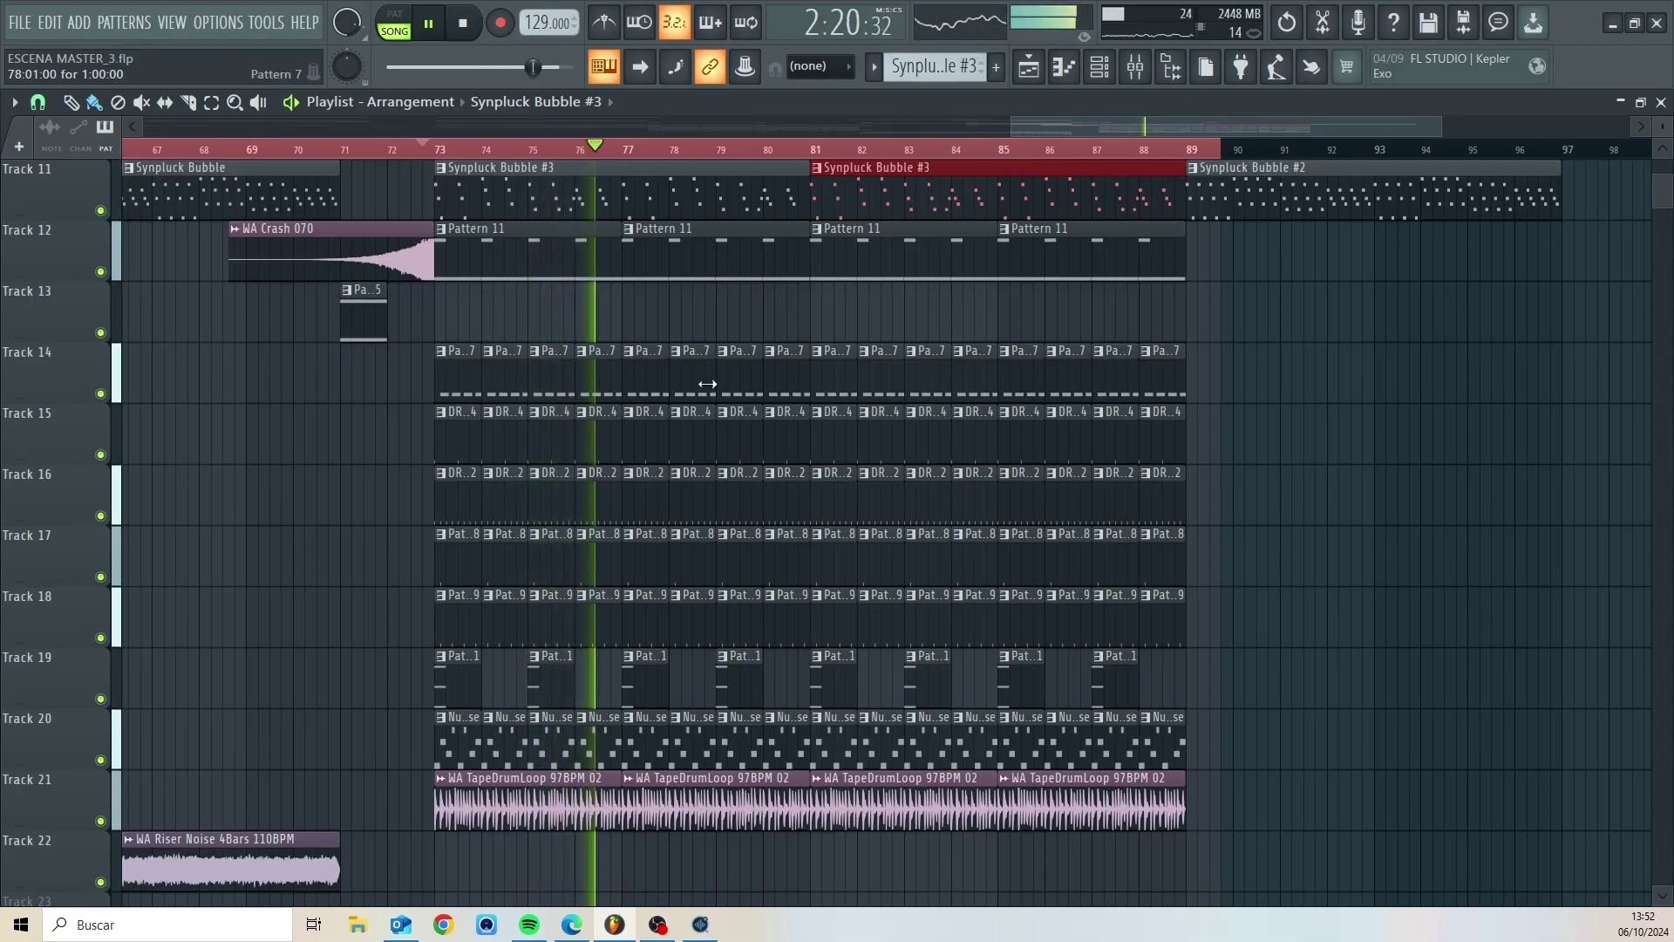
{"action": "key", "text": "space"}
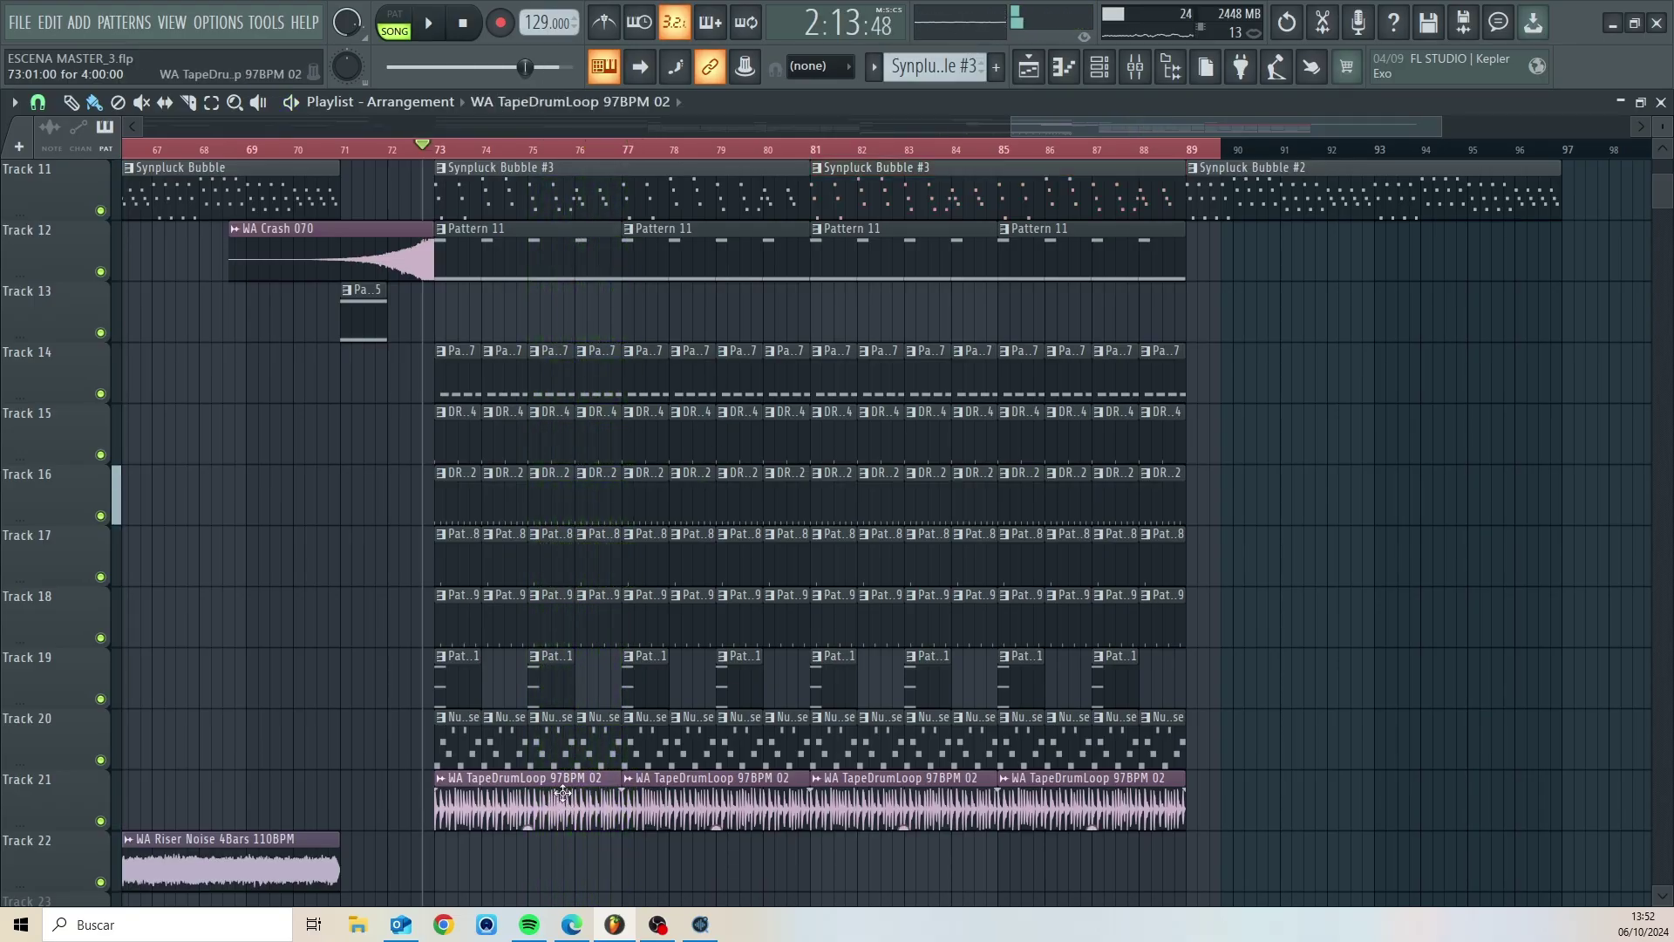
- Set the WA TapeDrumLoop 97BPM 02 channel volume to 55% during playback, and save the project
{"action": "double_click", "coordinate": [569, 802]}
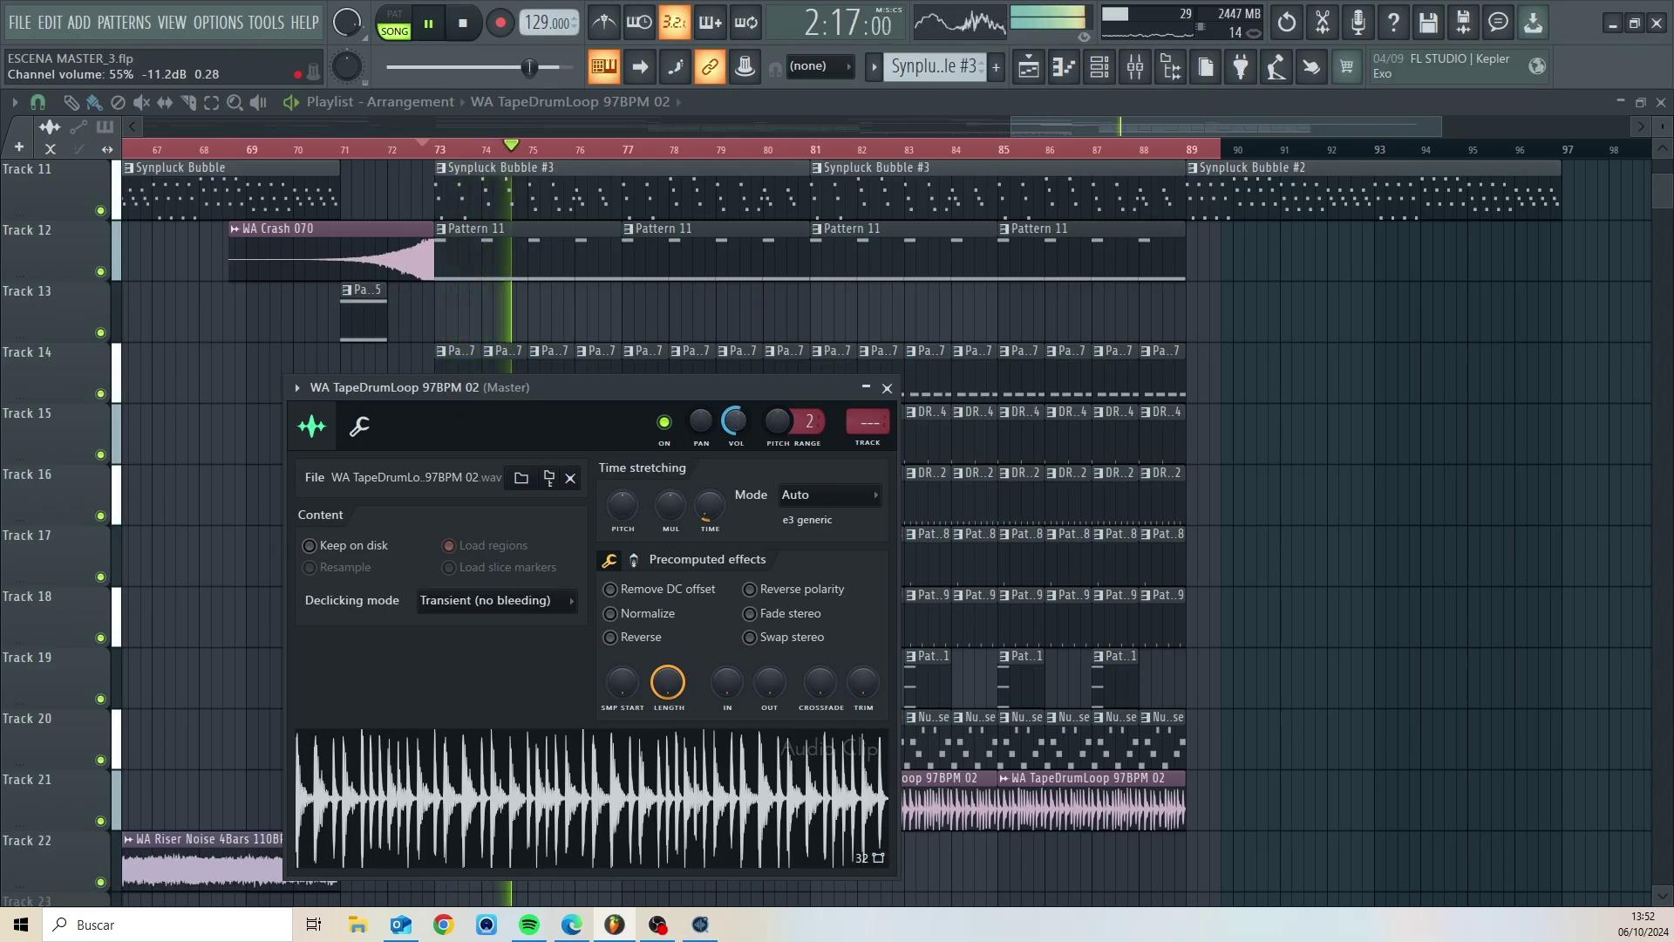
{"action": "left_click", "coordinate": [887, 387]}
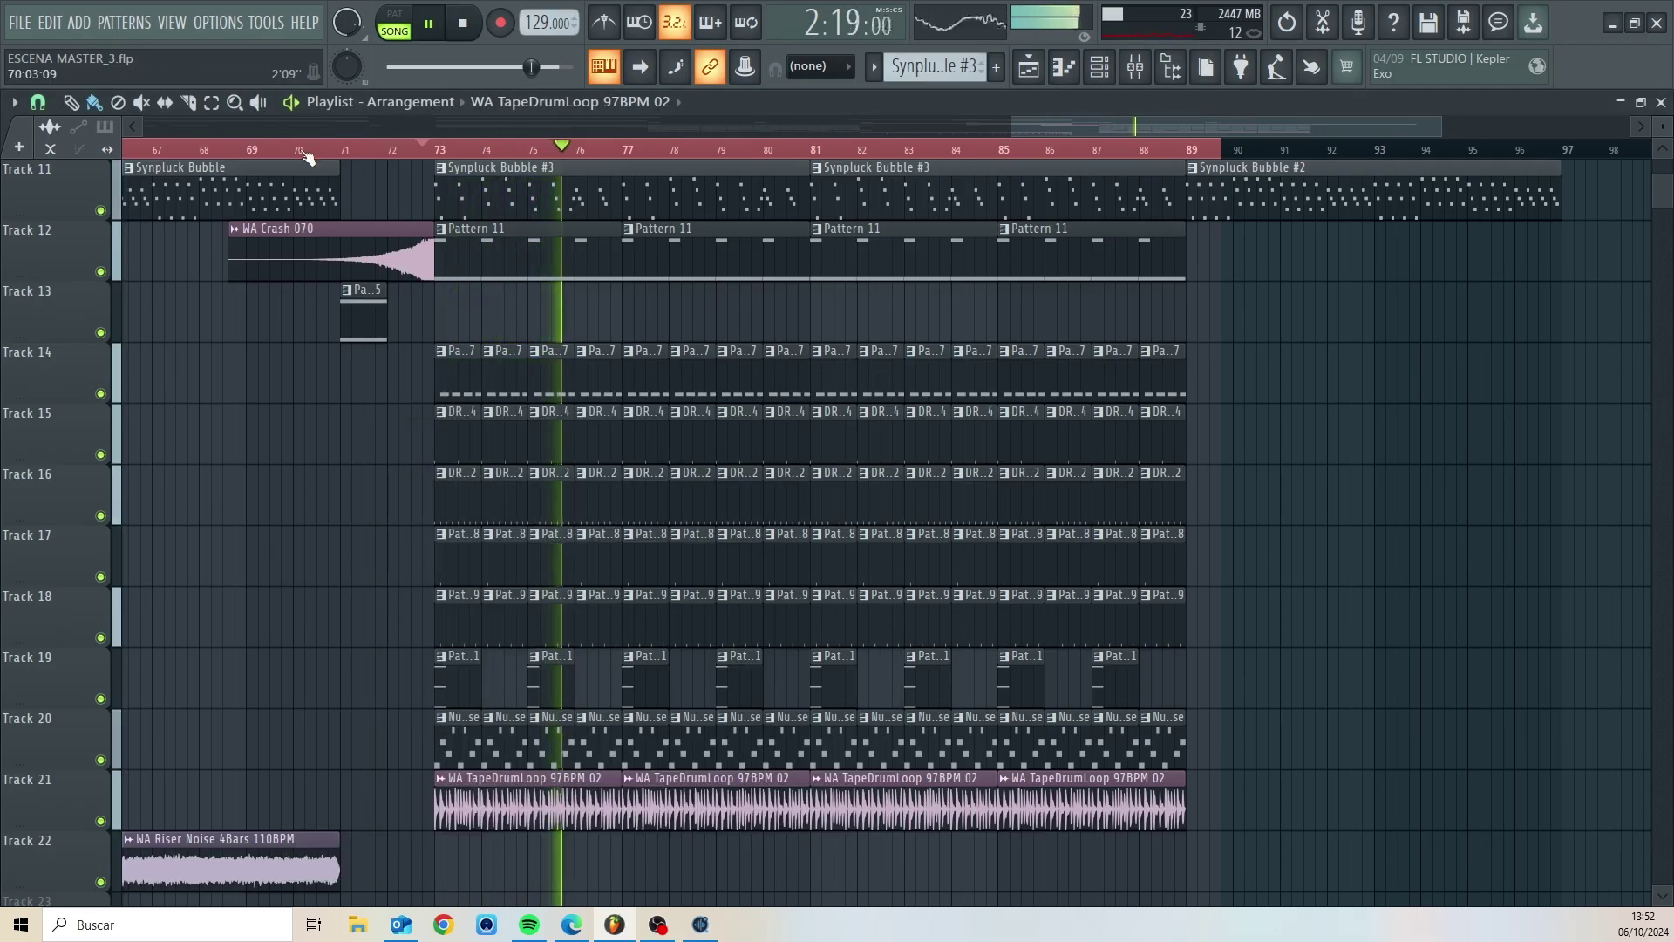
{"action": "key", "text": "space"}
{"action": "left_click", "coordinate": [19, 22]}
{"action": "left_click", "coordinate": [38, 115]}
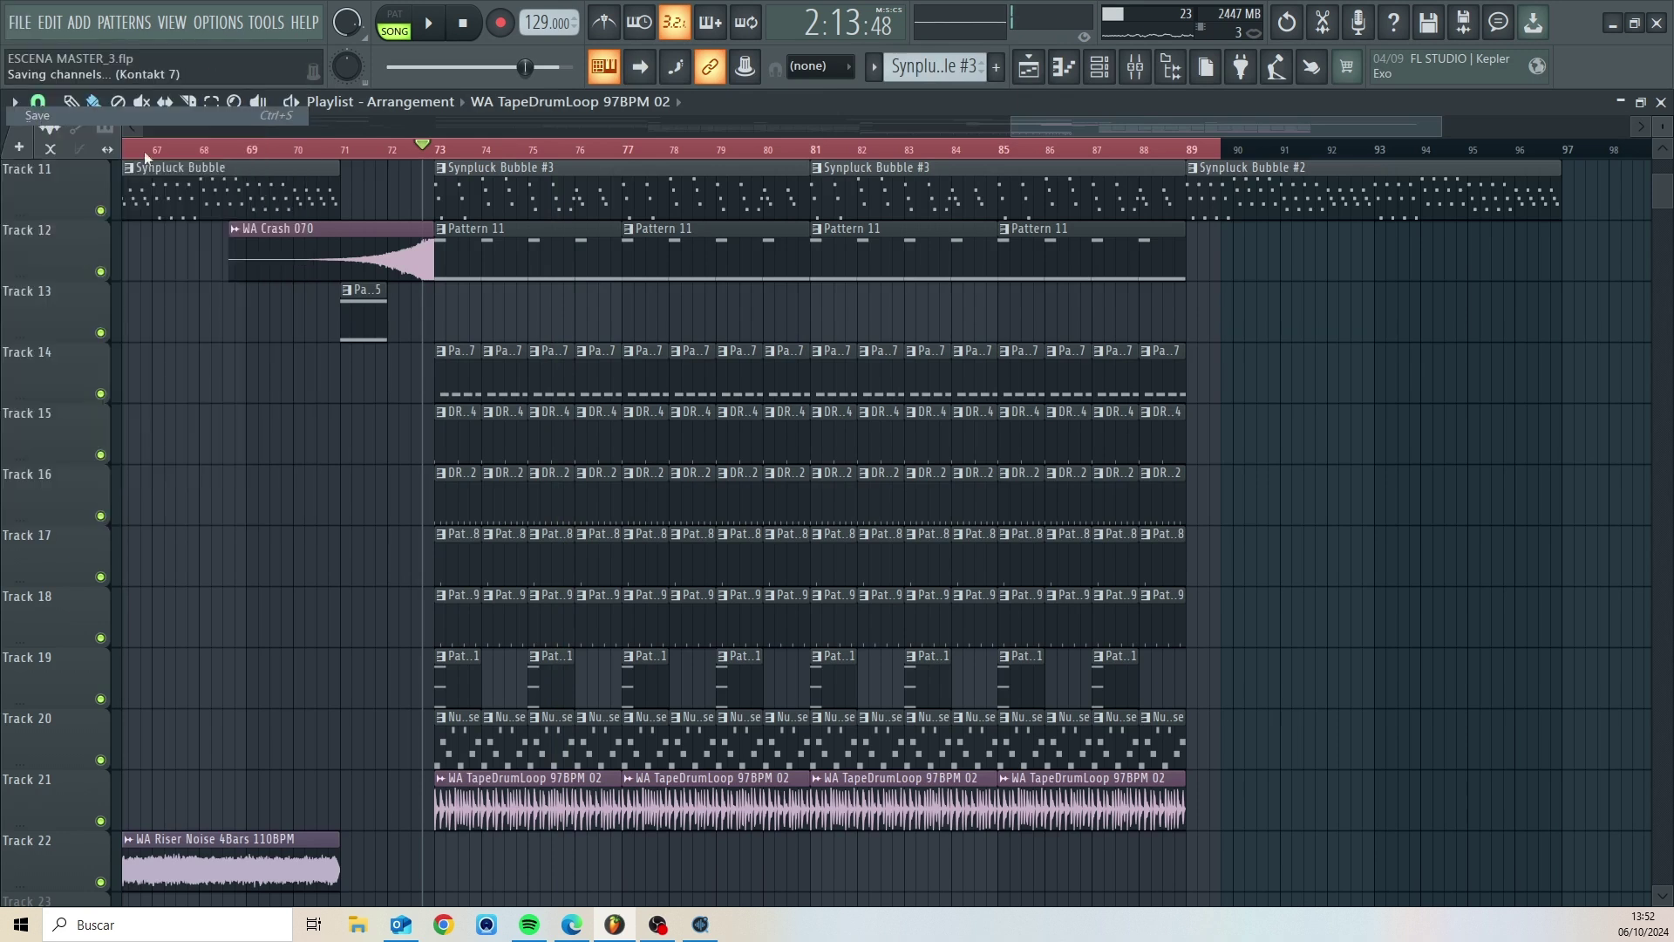
- Play the arrangement from bar 63 through the transition into bar 73
{"action": "left_click_drag", "start_coordinate": [1170, 133], "coordinate": [1107, 131]}
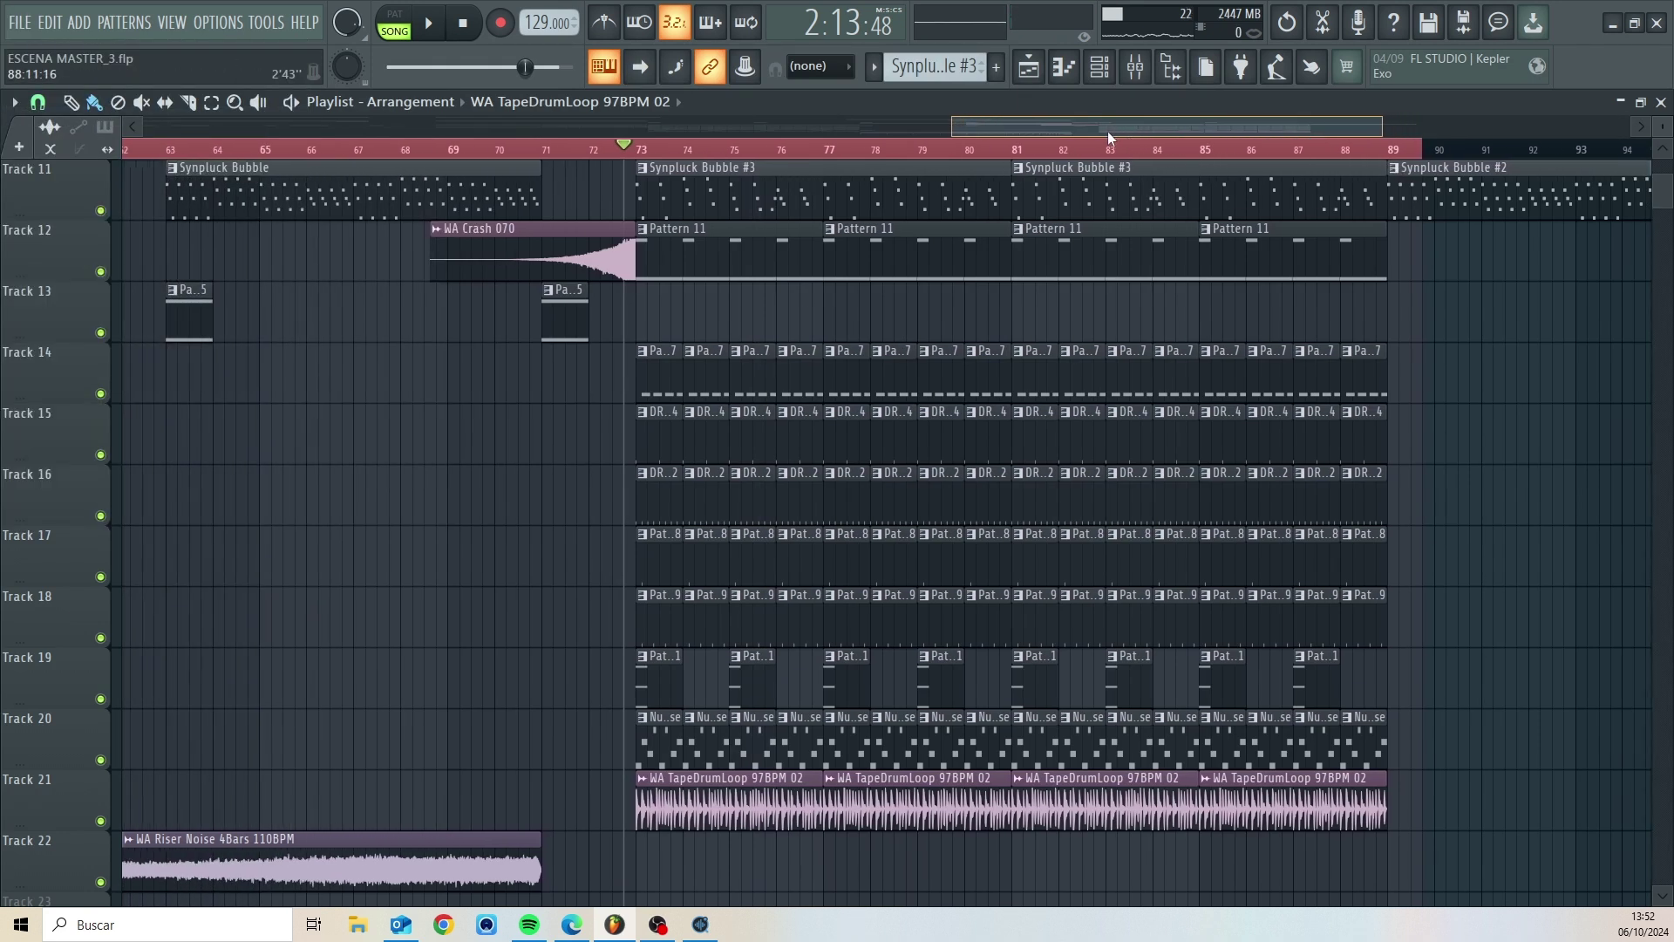
{"action": "scroll", "coordinate": [767, 400], "scroll_direction": "up", "scroll_amount": 2}
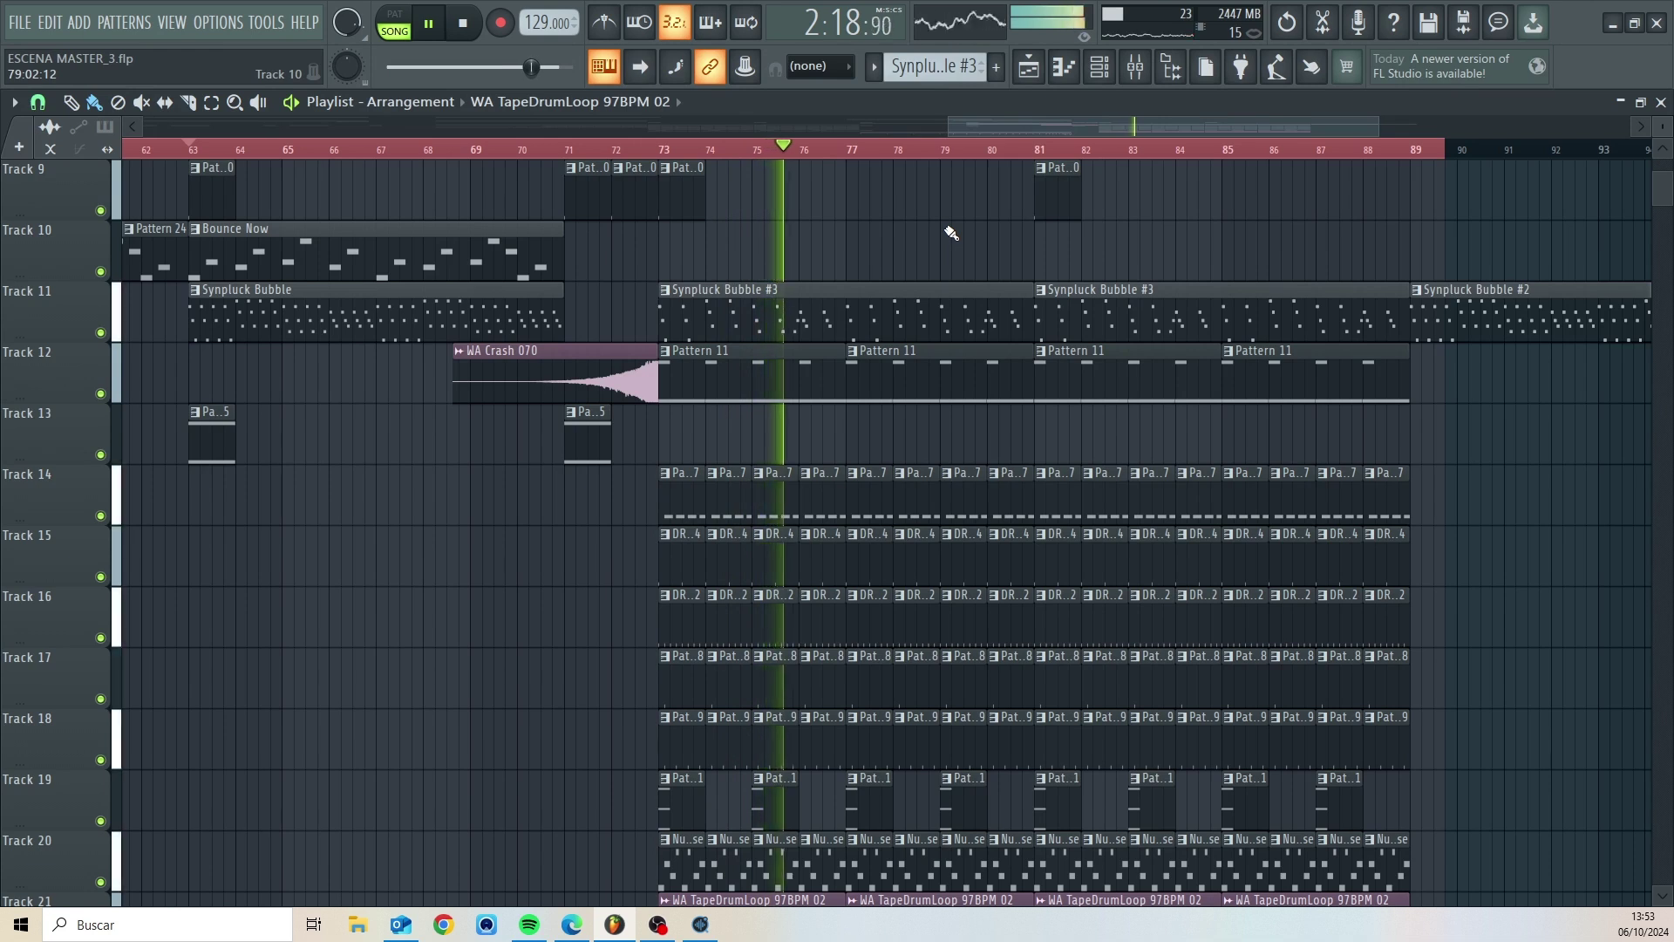
{"action": "key", "text": "space"}
{"action": "left_click", "coordinate": [678, 262]}
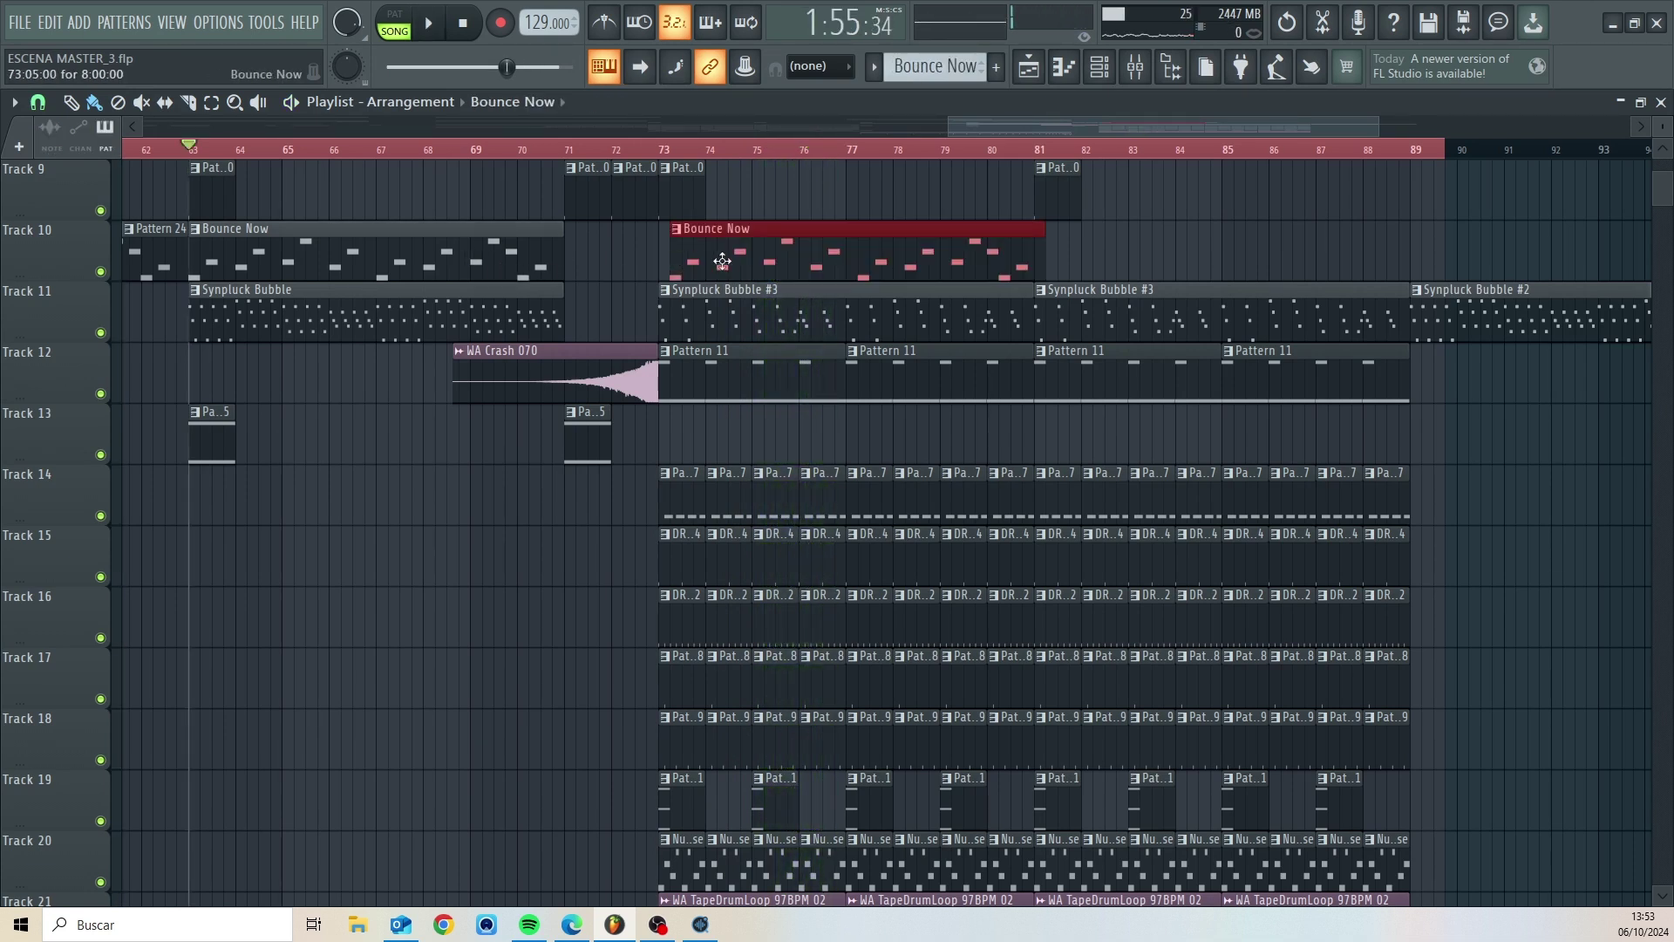
{"action": "key", "text": "space"}
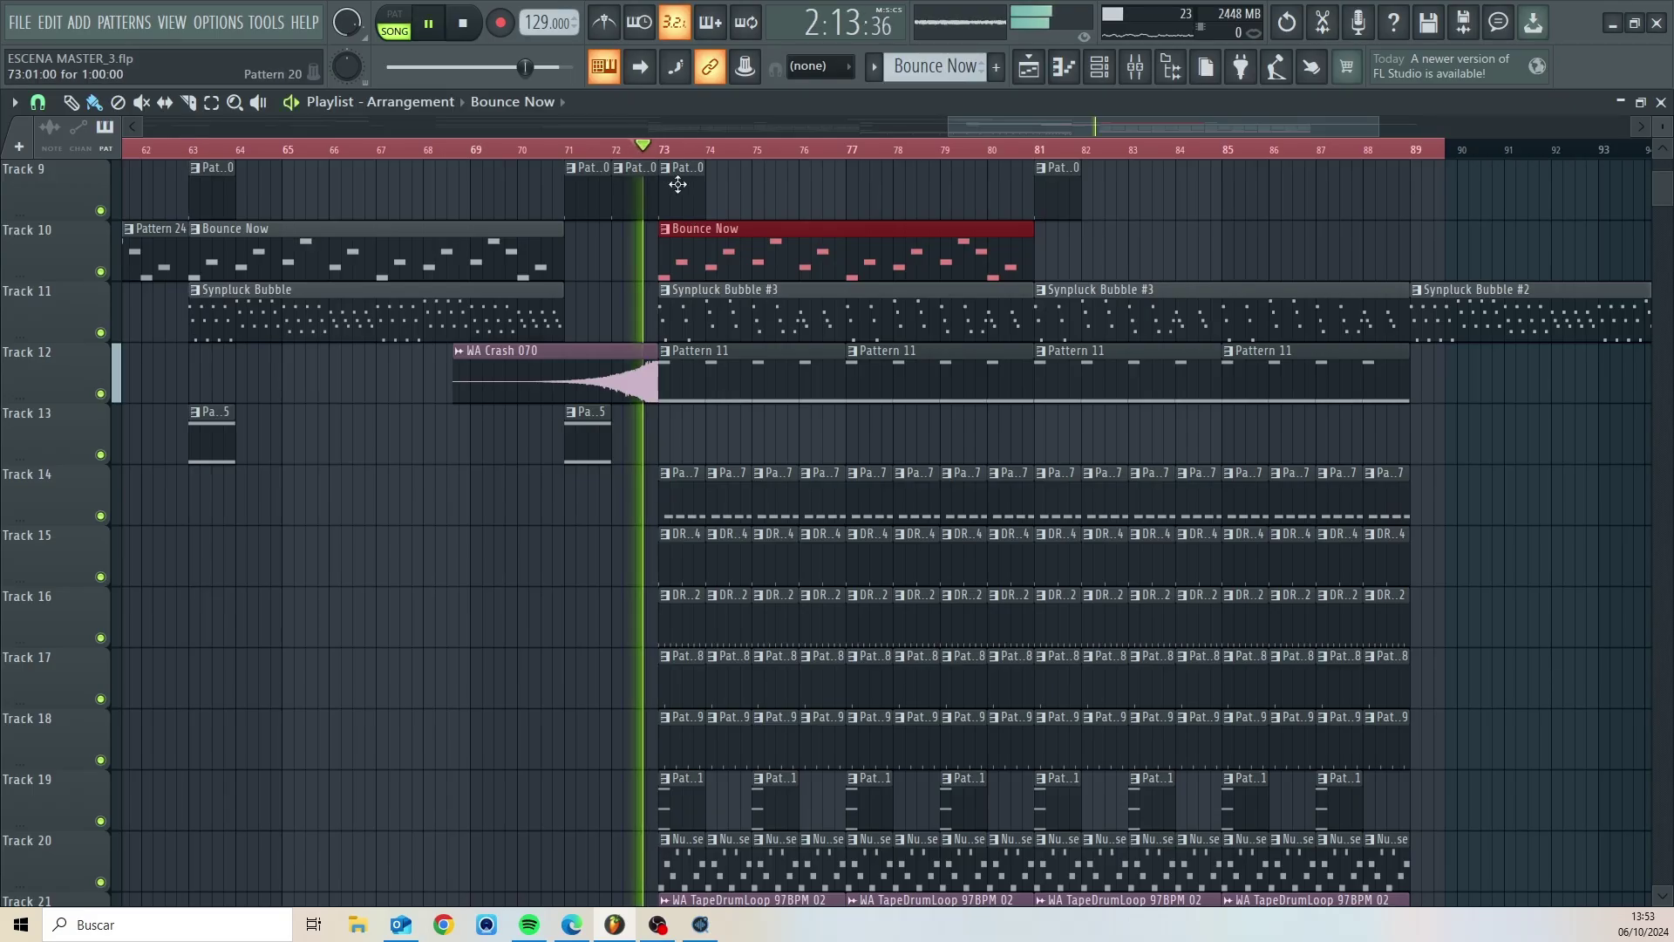
{"action": "key", "text": "space"}
{"action": "right_click", "coordinate": [814, 253]}
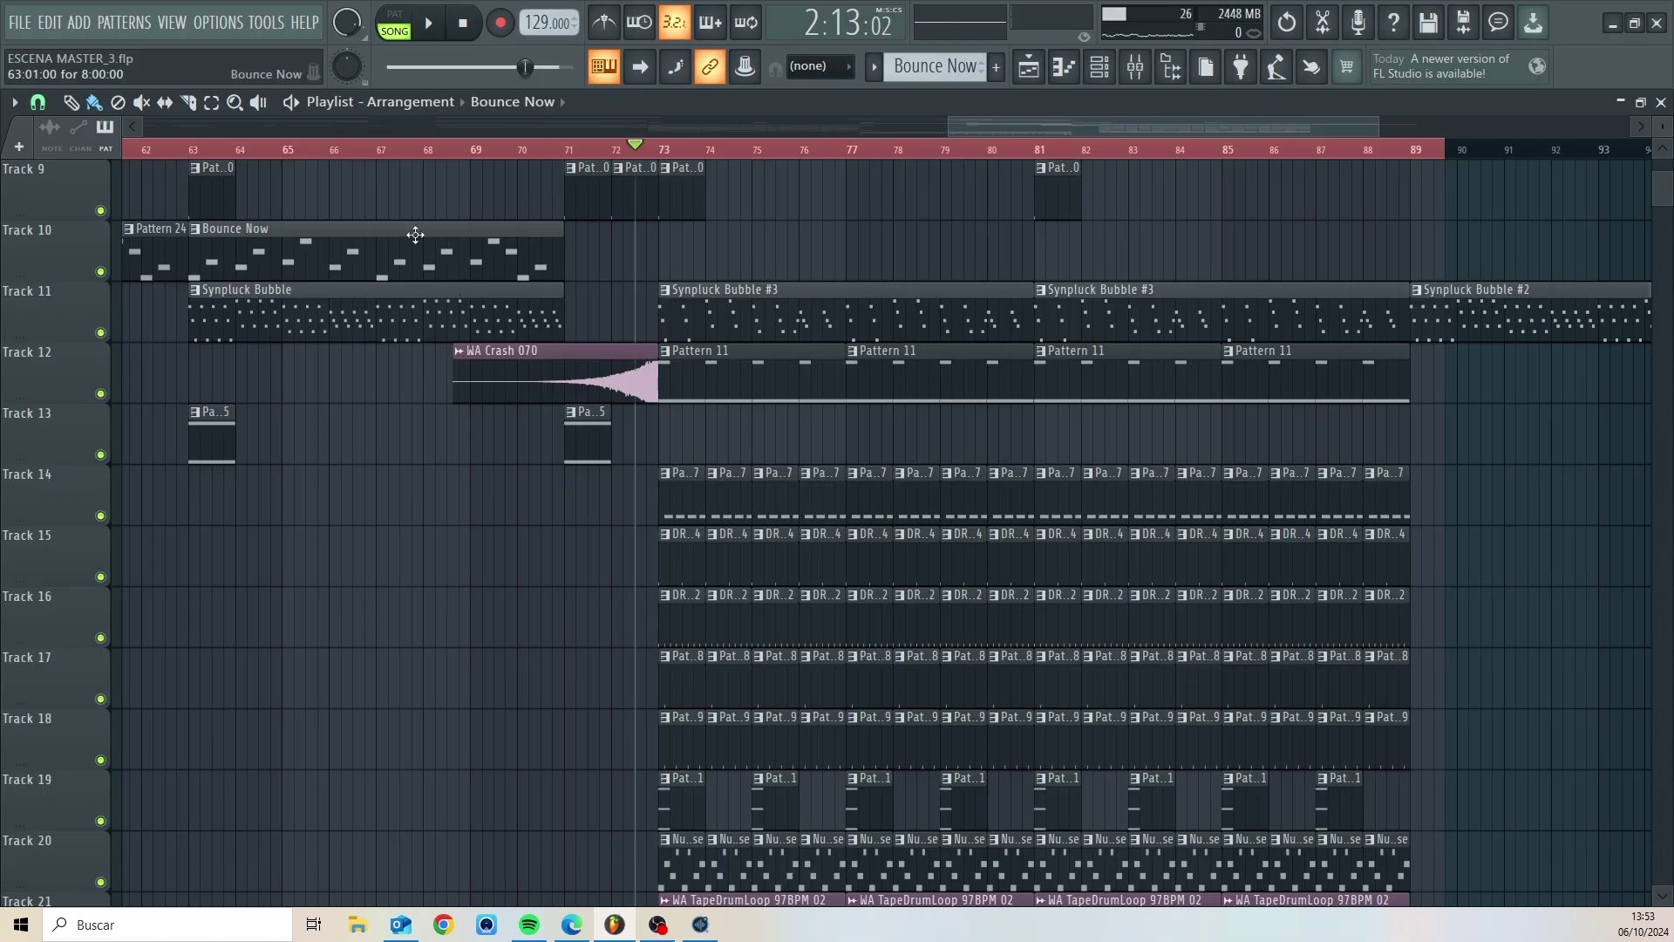
- Play the earlier section from bar 55 and place a copy of its Pattern 29 automation on the kICK 2 track starting at bar 72
{"action": "left_click_drag", "start_coordinate": [1022, 129], "coordinate": [867, 152]}
{"action": "left_click", "coordinate": [305, 149]}
{"action": "key", "text": "space"}
{"action": "scroll", "coordinate": [396, 310], "scroll_direction": "up", "scroll_amount": 4}
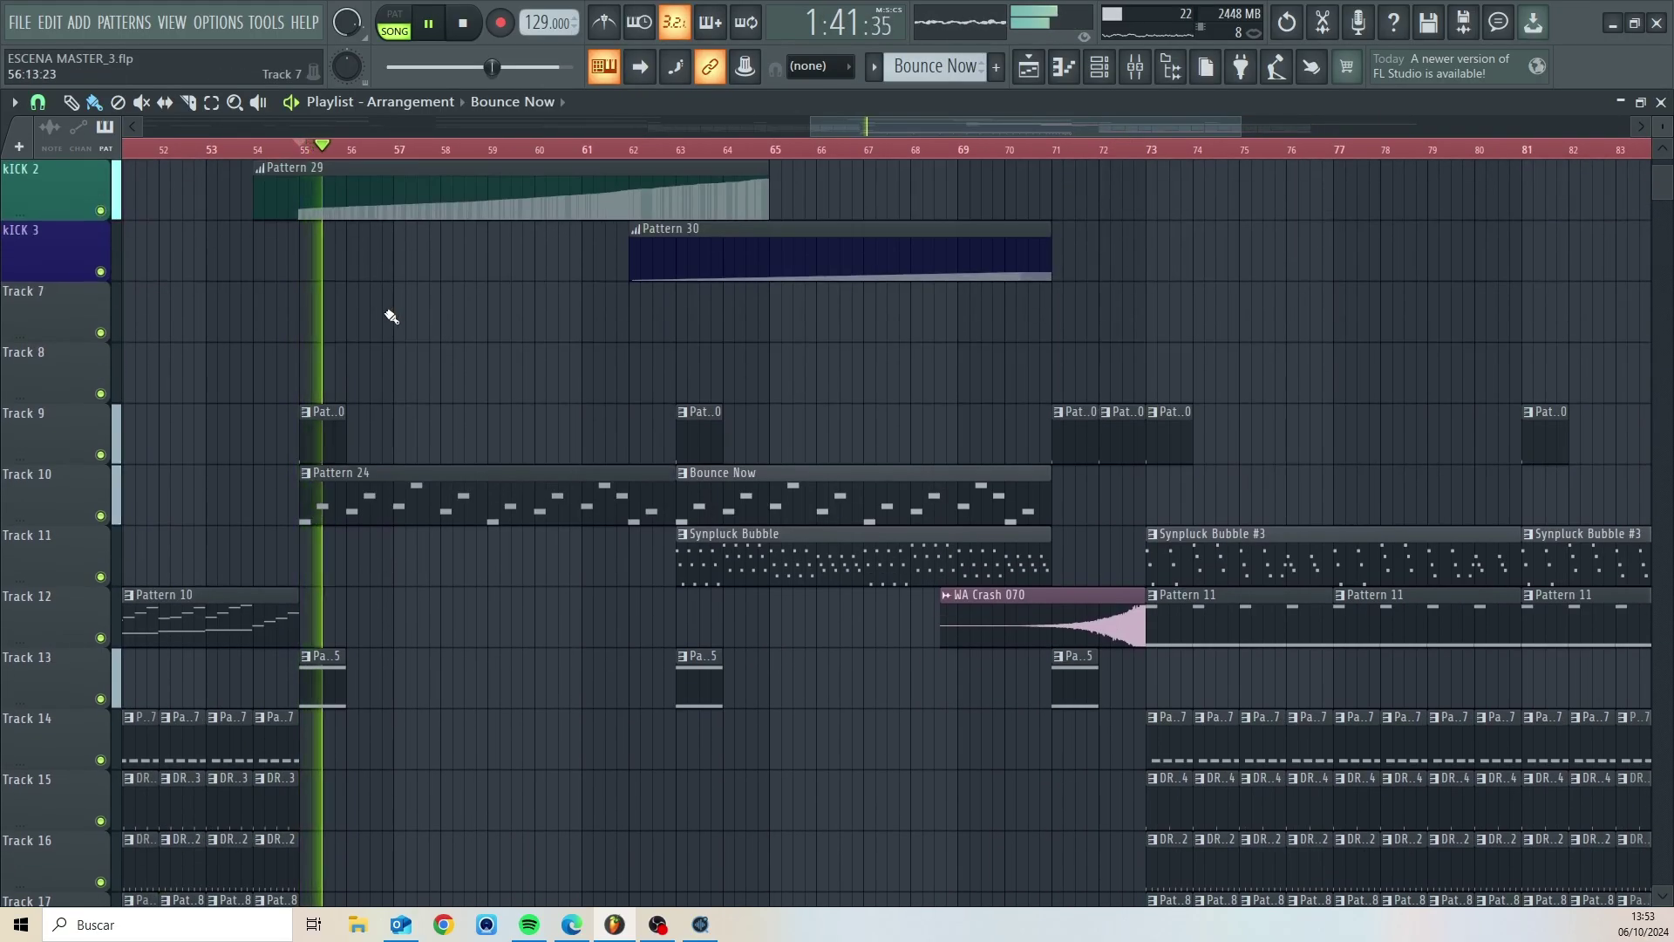
{"action": "left_click", "coordinate": [442, 187]}
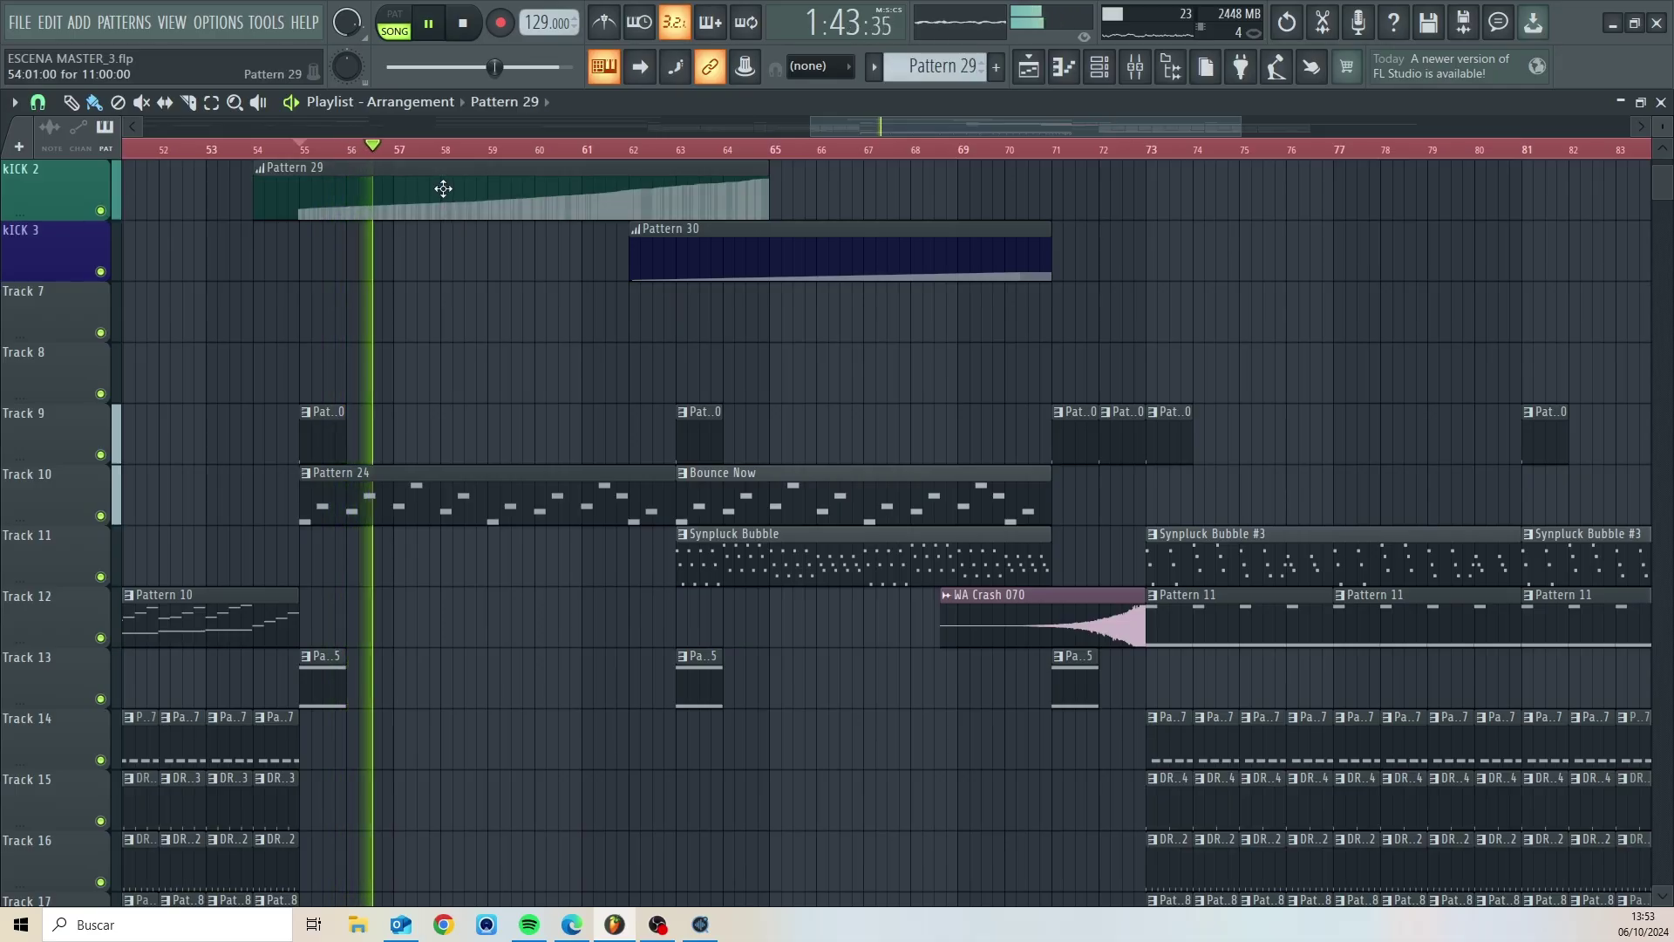
{"action": "left_click", "coordinate": [1149, 206]}
{"action": "left_click_drag", "start_coordinate": [1256, 195], "coordinate": [1222, 192]}
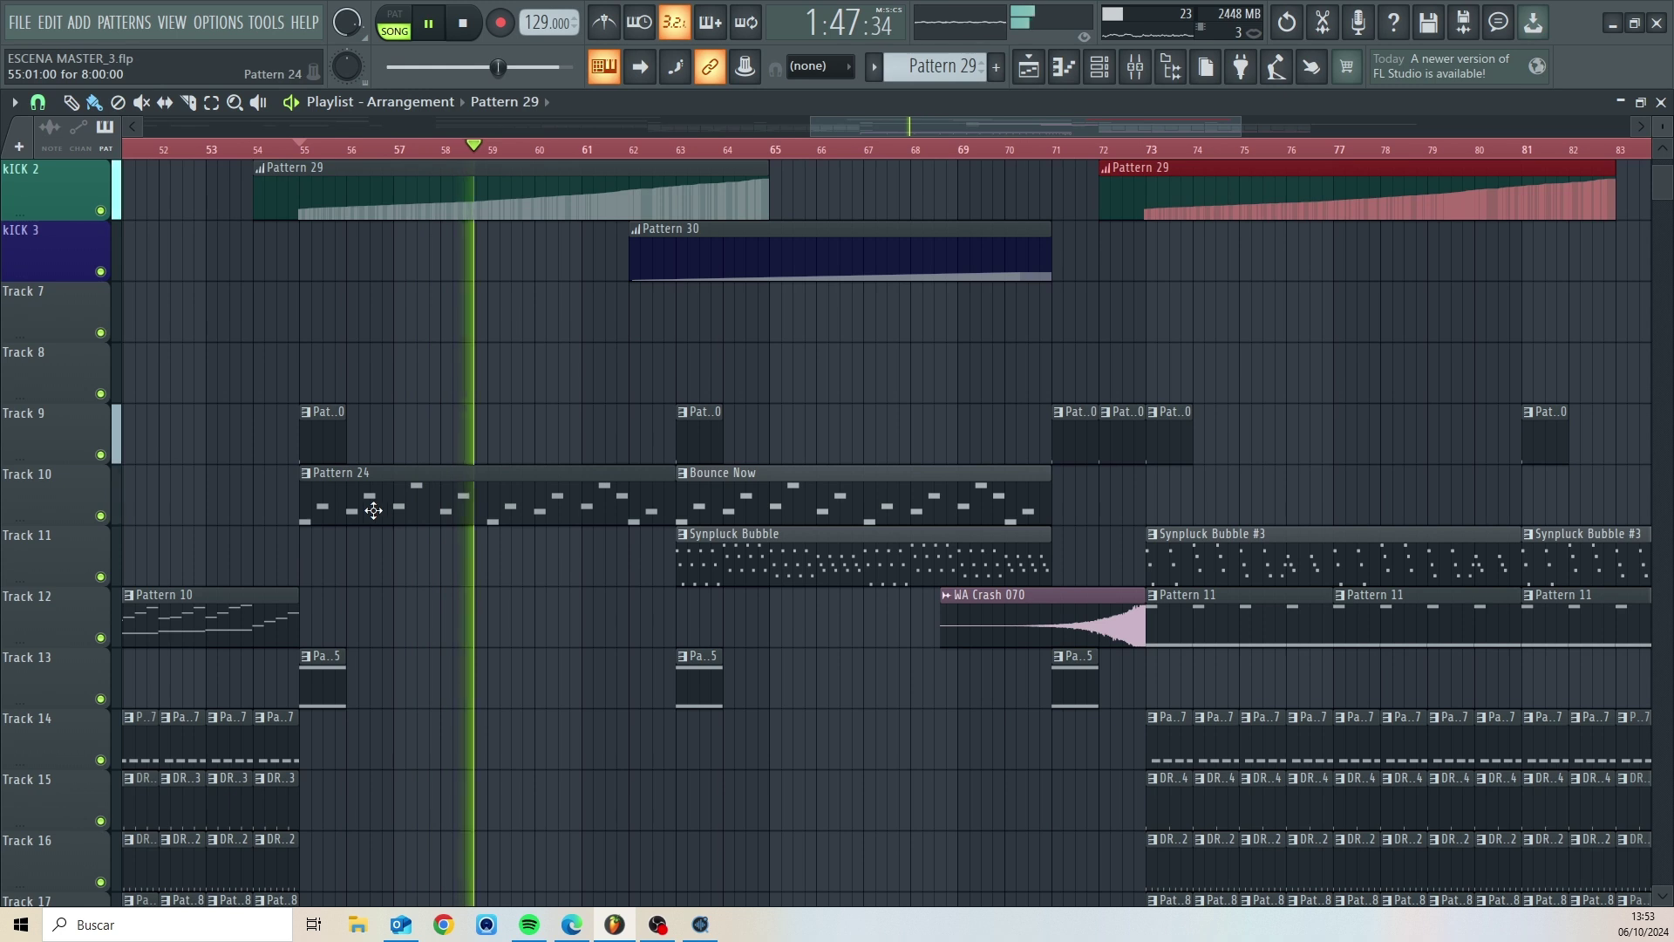
- Place a copy of Pattern 24 on Track 10 starting at bar 73
{"action": "left_click", "coordinate": [440, 502]}
{"action": "key", "text": "space"}
{"action": "left_click", "coordinate": [1149, 497]}
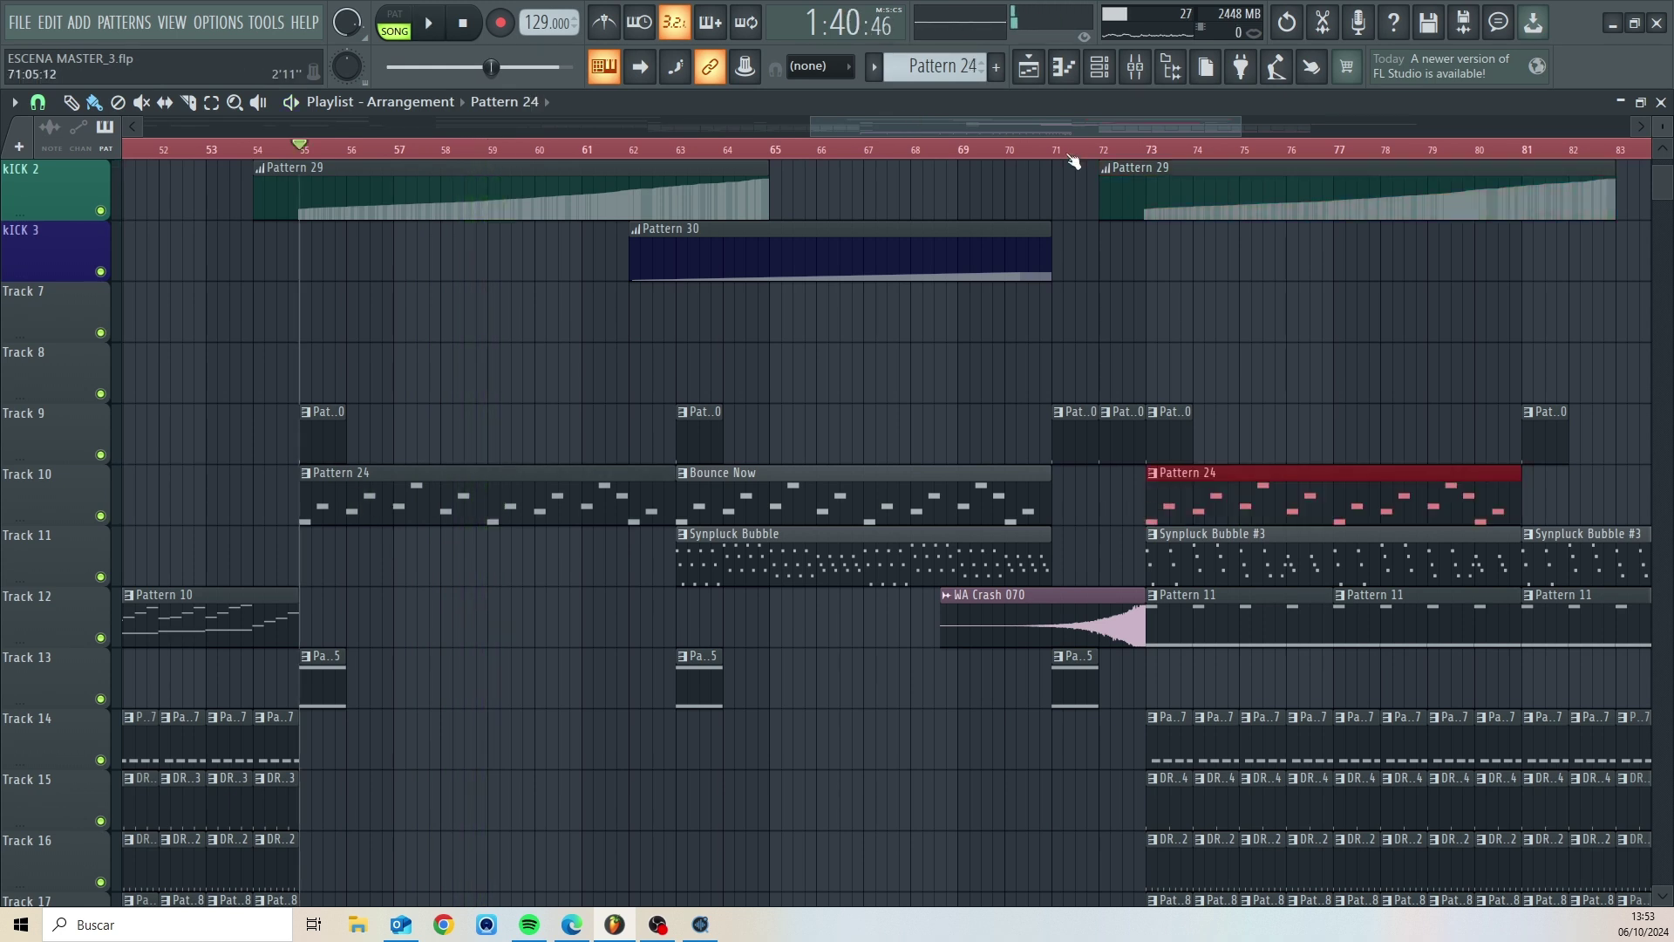
- Play the song from bar 72 to check the new Pattern 24 and Pattern 29 clips
{"action": "left_click", "coordinate": [1116, 149]}
{"action": "key", "text": "space"}
{"action": "left_click_drag", "start_coordinate": [926, 129], "coordinate": [1137, 128]}
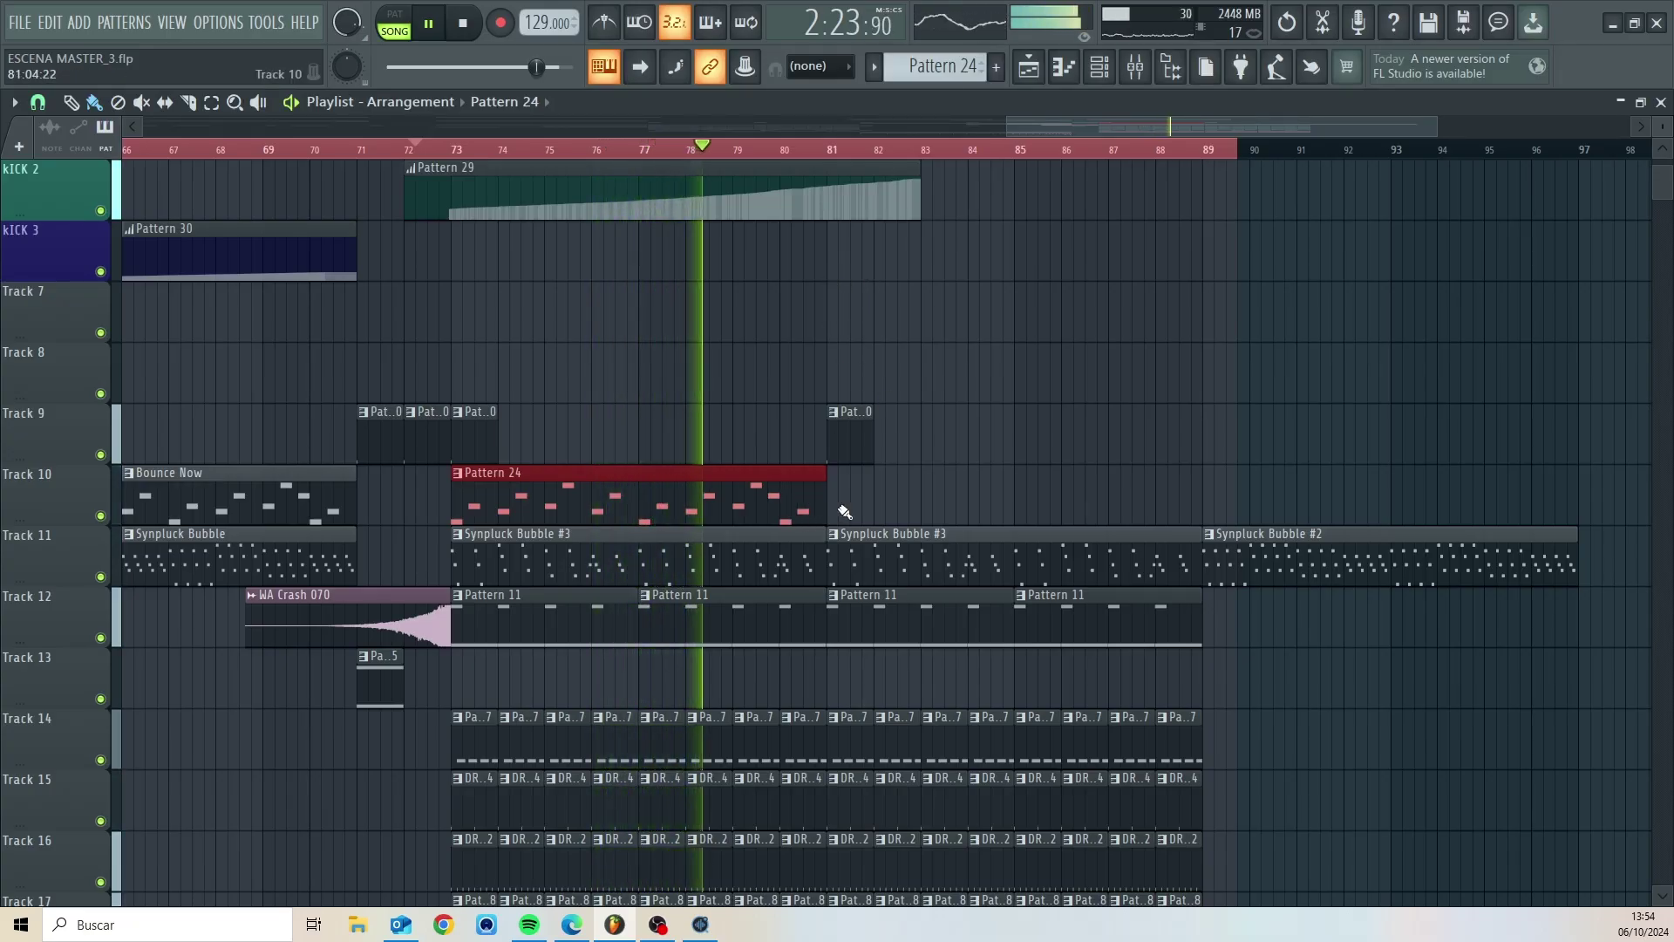
- Duplicate the Pattern 24 clip on Track 10 to start at bar 81 and play the section up to bar 89
{"action": "key", "text": "ctrl+b"}
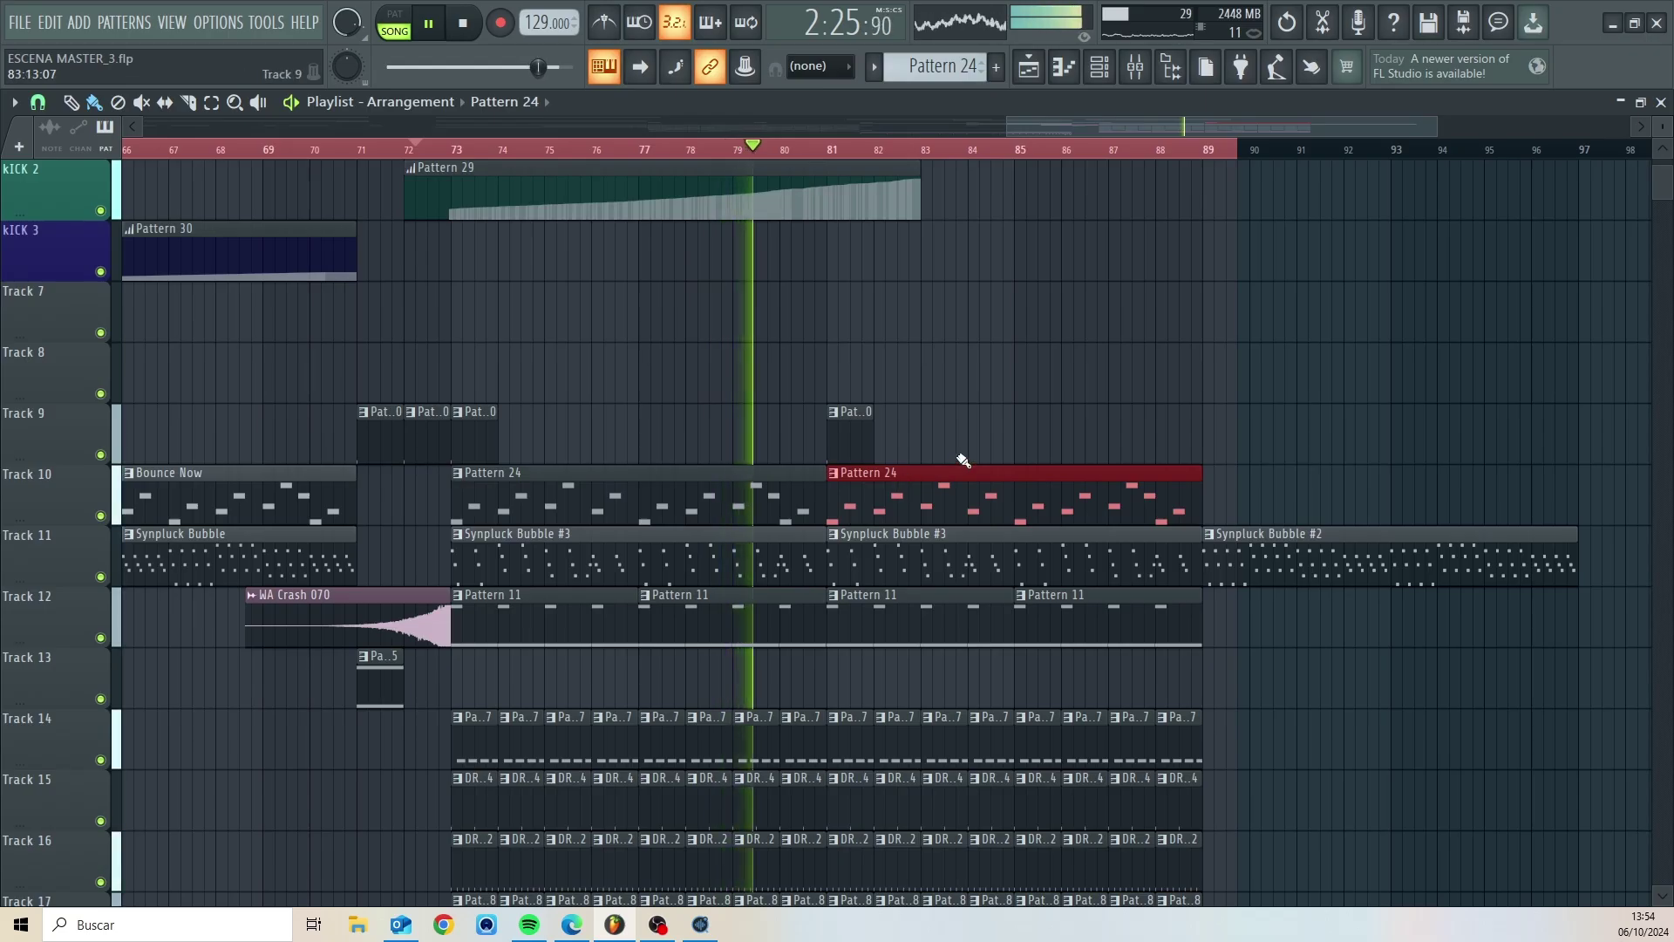
{"action": "scroll", "coordinate": [955, 453], "scroll_direction": "down", "scroll_amount": 1}
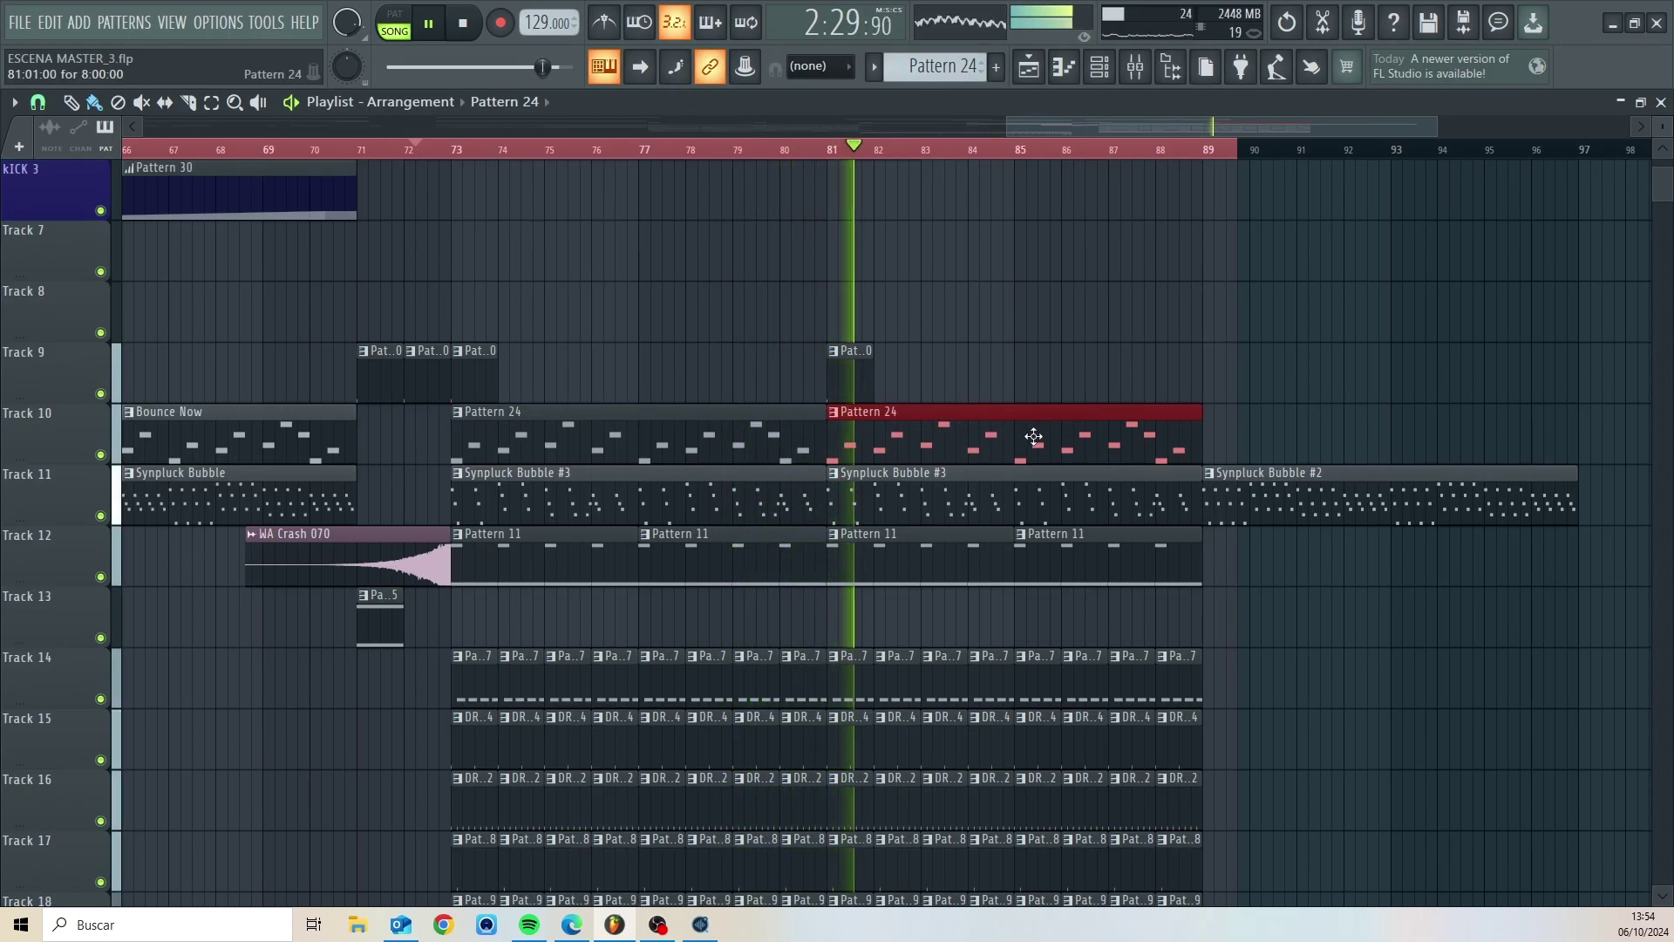
{"action": "scroll", "coordinate": [1034, 437], "scroll_direction": "down", "scroll_amount": 3}
{"action": "scroll", "coordinate": [1016, 419], "scroll_direction": "up", "scroll_amount": 3}
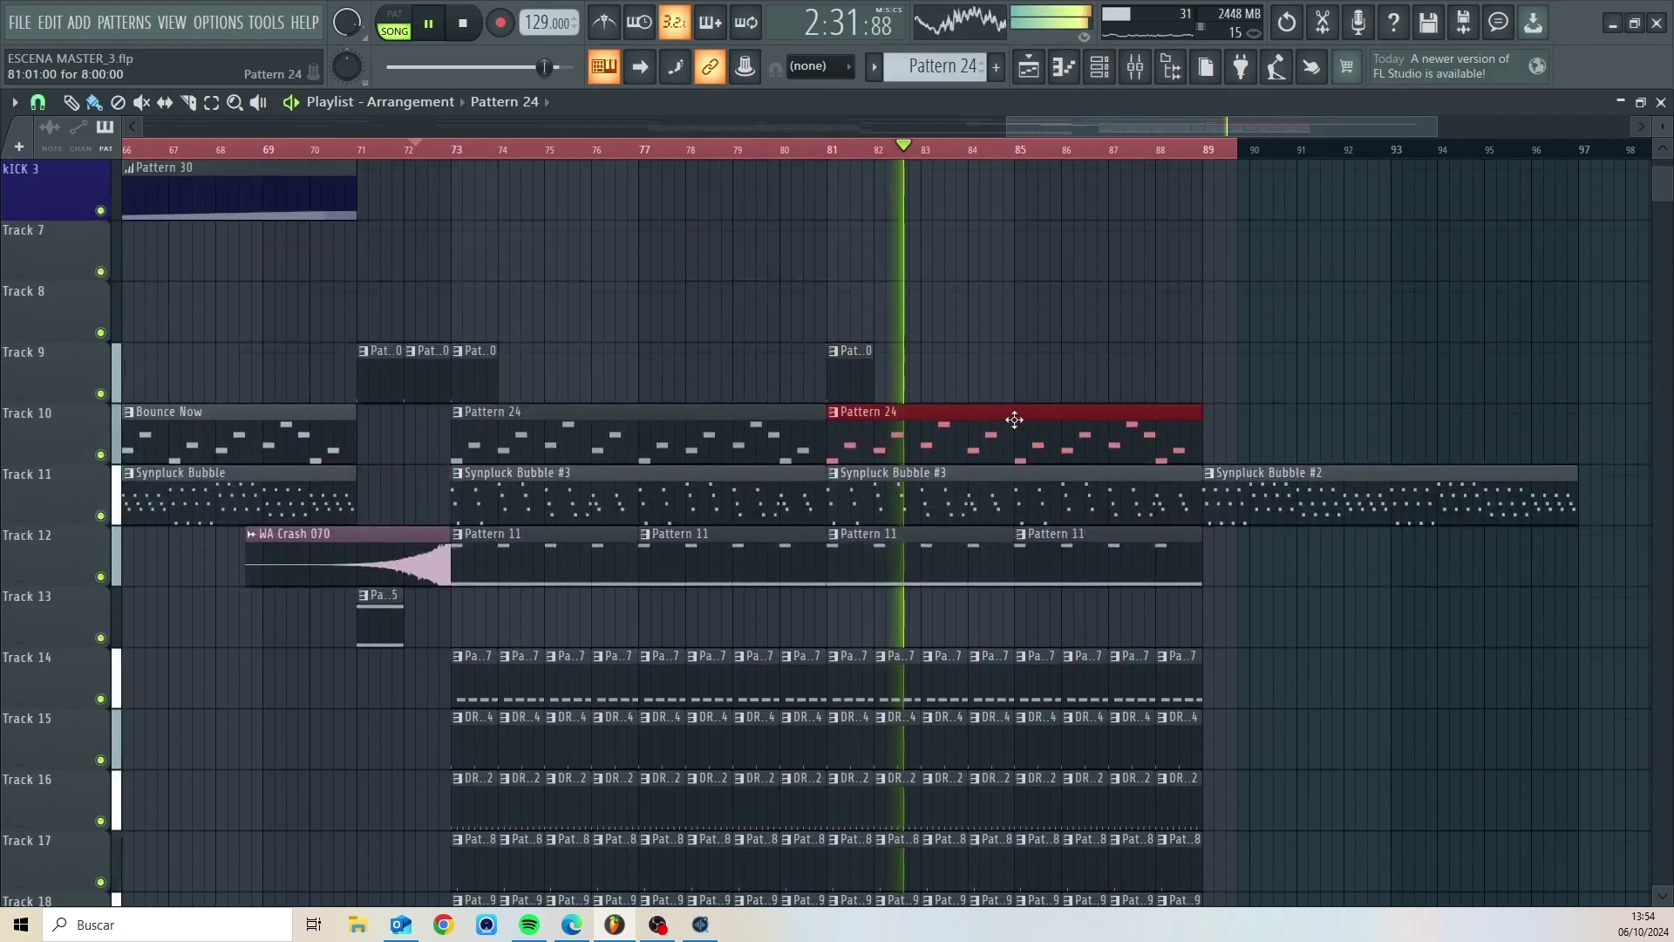
{"action": "scroll", "coordinate": [1015, 421], "scroll_direction": "up", "scroll_amount": 4}
{"action": "scroll", "coordinate": [1016, 423], "scroll_direction": "down", "scroll_amount": 3}
{"action": "scroll", "coordinate": [1015, 427], "scroll_direction": "up", "scroll_amount": 2}
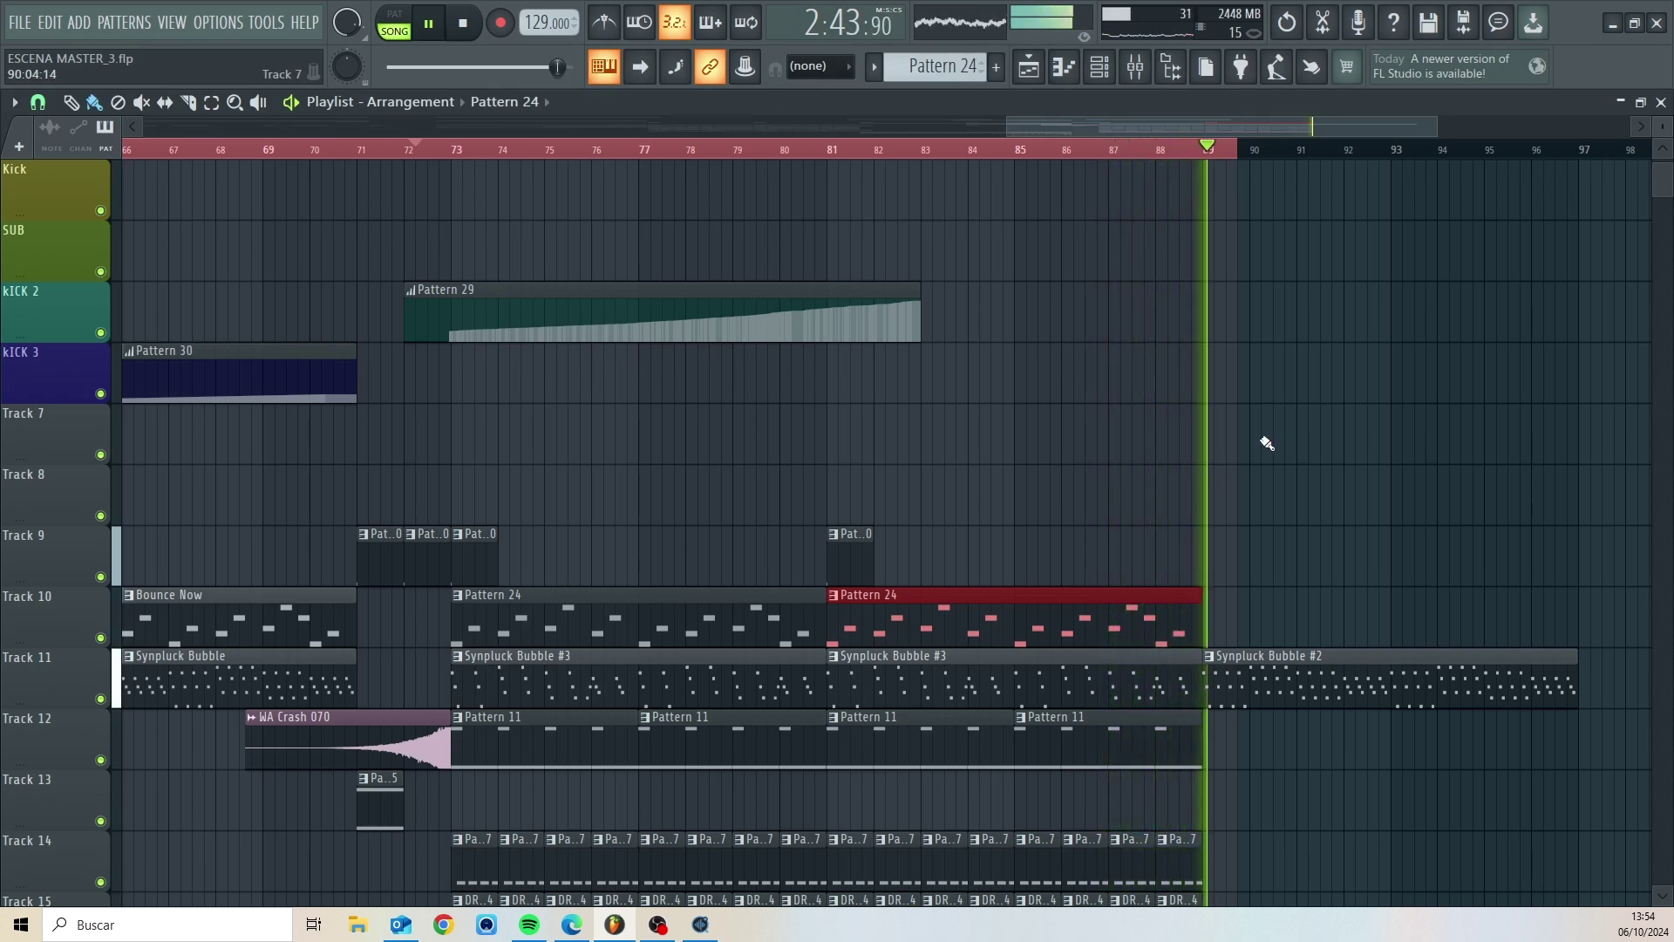
{"action": "key", "text": "space"}
- Move Synpluck Bubble #2 on Track 11 to about bar 89.5 and place a Pattern 20 clip on Track 9 at bar 89
{"action": "left_click_drag", "start_coordinate": [1249, 669], "coordinate": [1270, 669]}
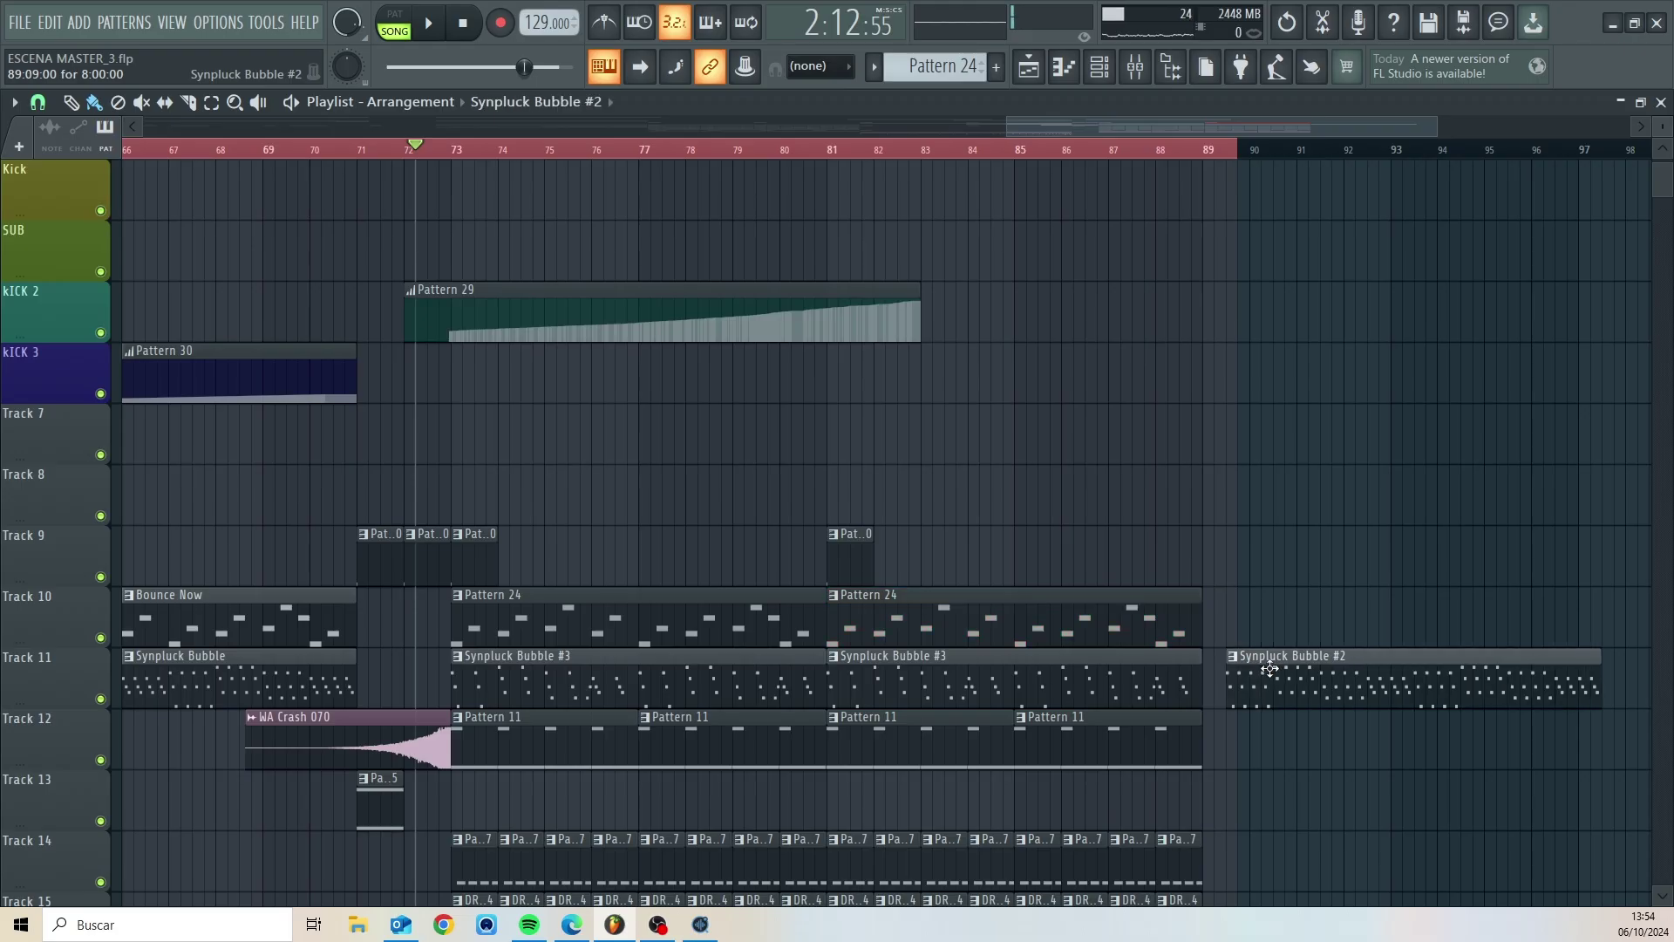
{"action": "scroll", "coordinate": [1068, 436], "scroll_direction": "up", "scroll_amount": 2}
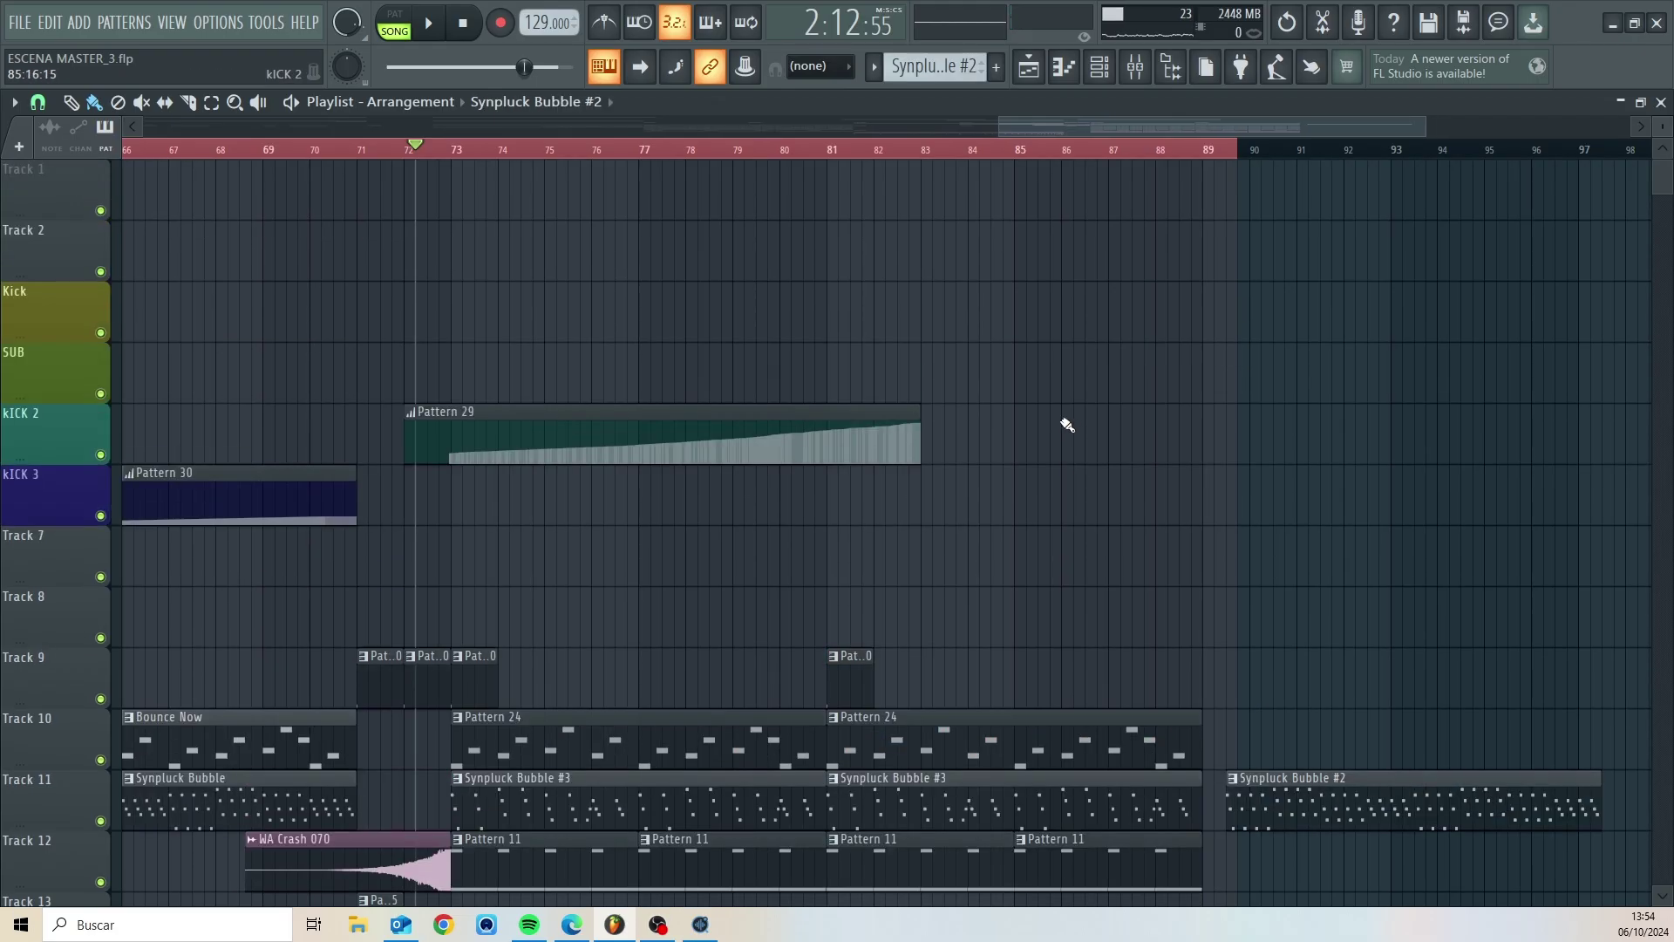
{"action": "scroll", "coordinate": [1061, 420], "scroll_direction": "down", "scroll_amount": 4}
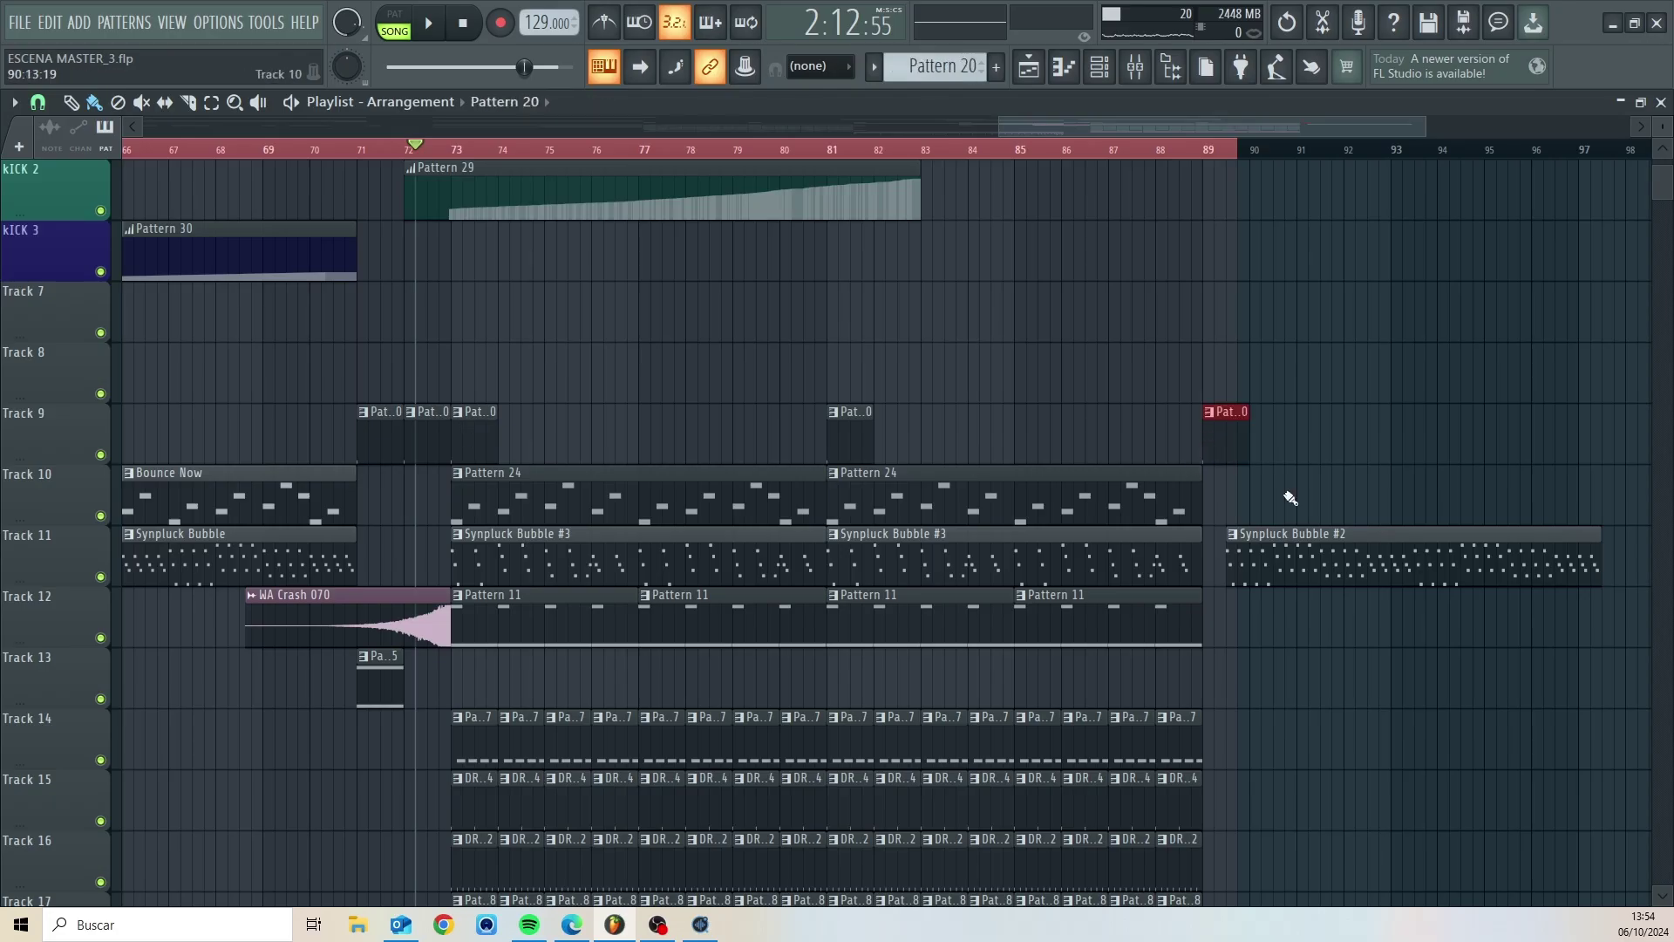
{"action": "scroll", "coordinate": [824, 448], "scroll_direction": "up", "scroll_amount": 1}
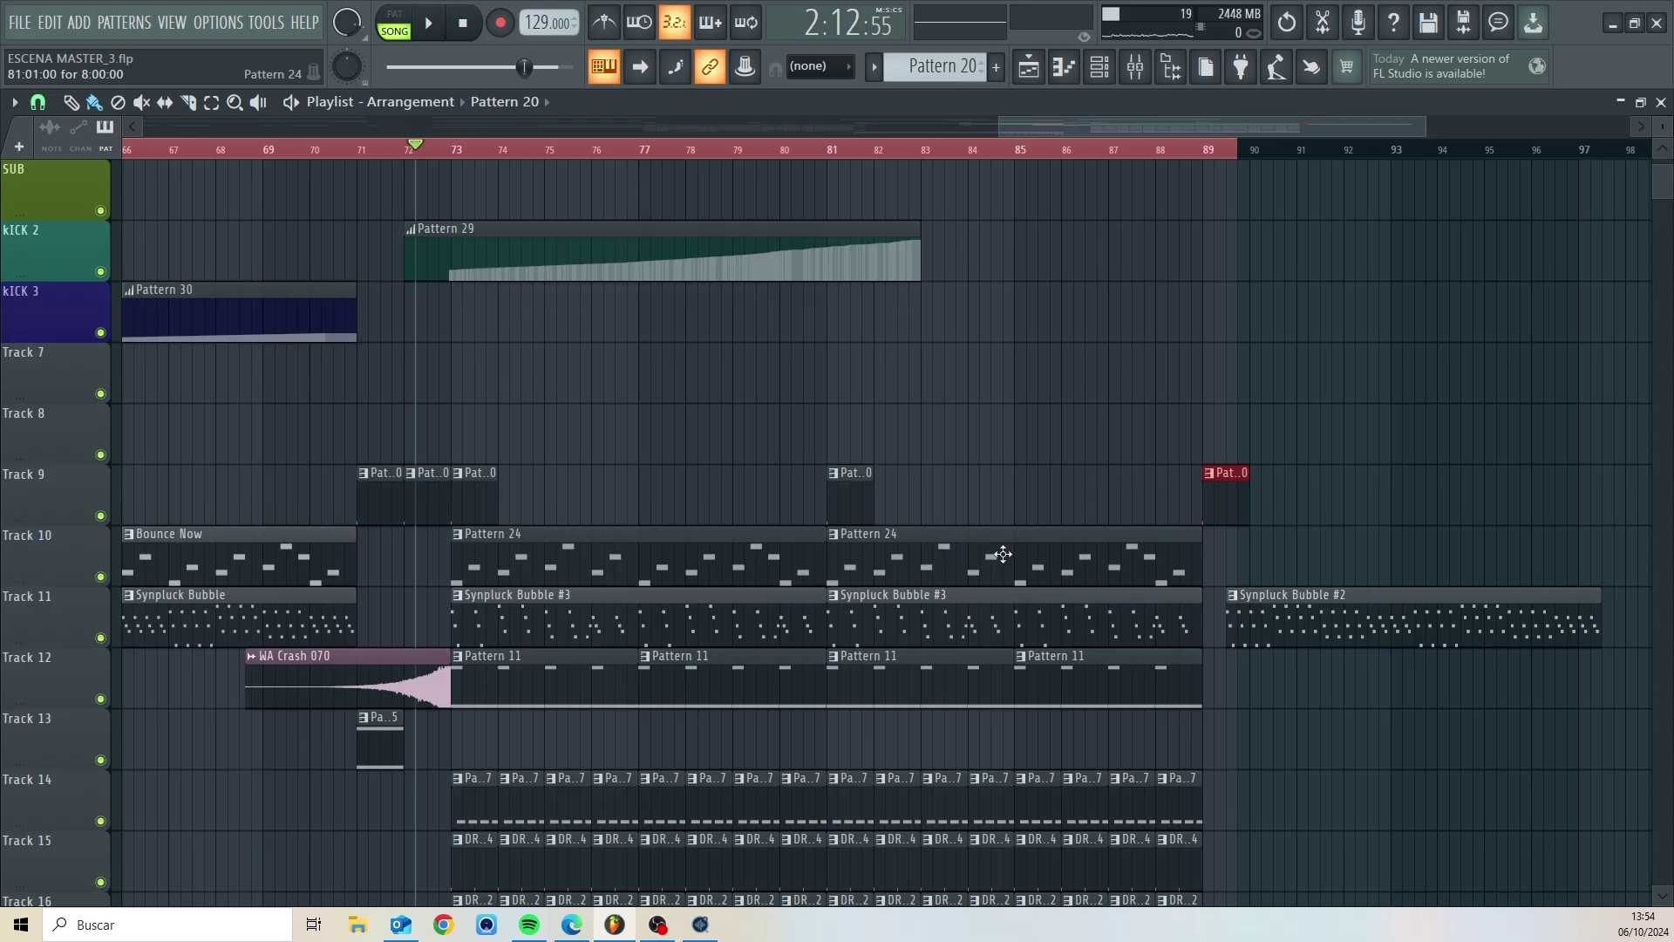
- Play the section from bar 72 and delete the Pattern 24 clip on Track 10 at bar 73
{"action": "left_click_drag", "start_coordinate": [1053, 124], "coordinate": [992, 138]}
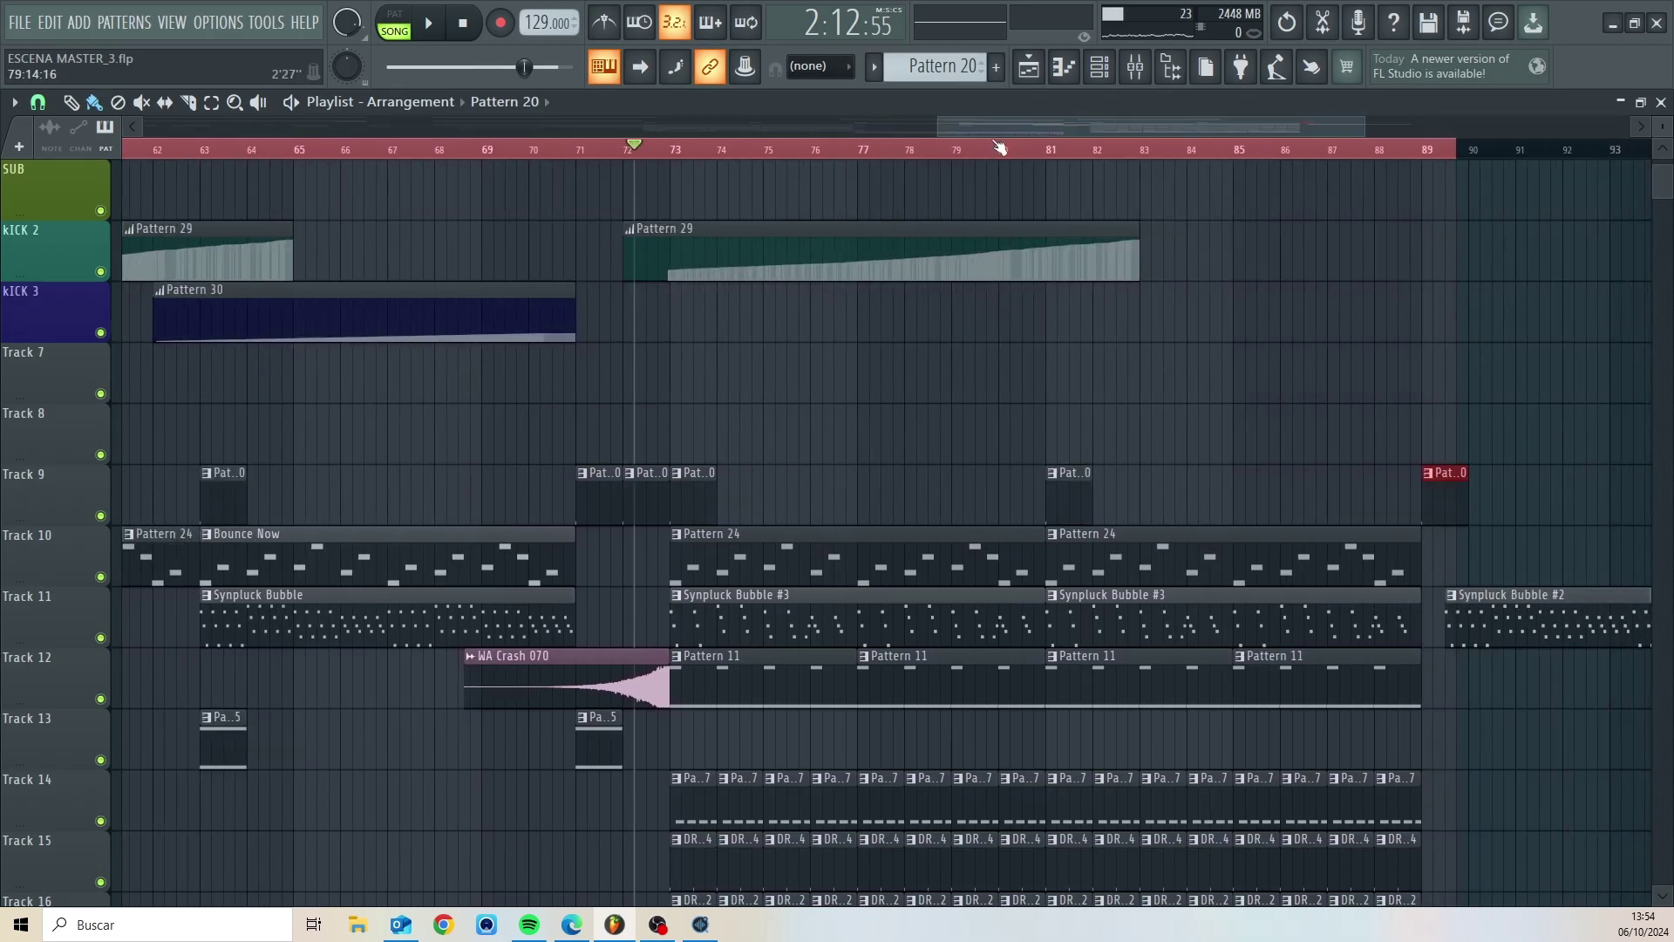
{"action": "key", "text": "space"}
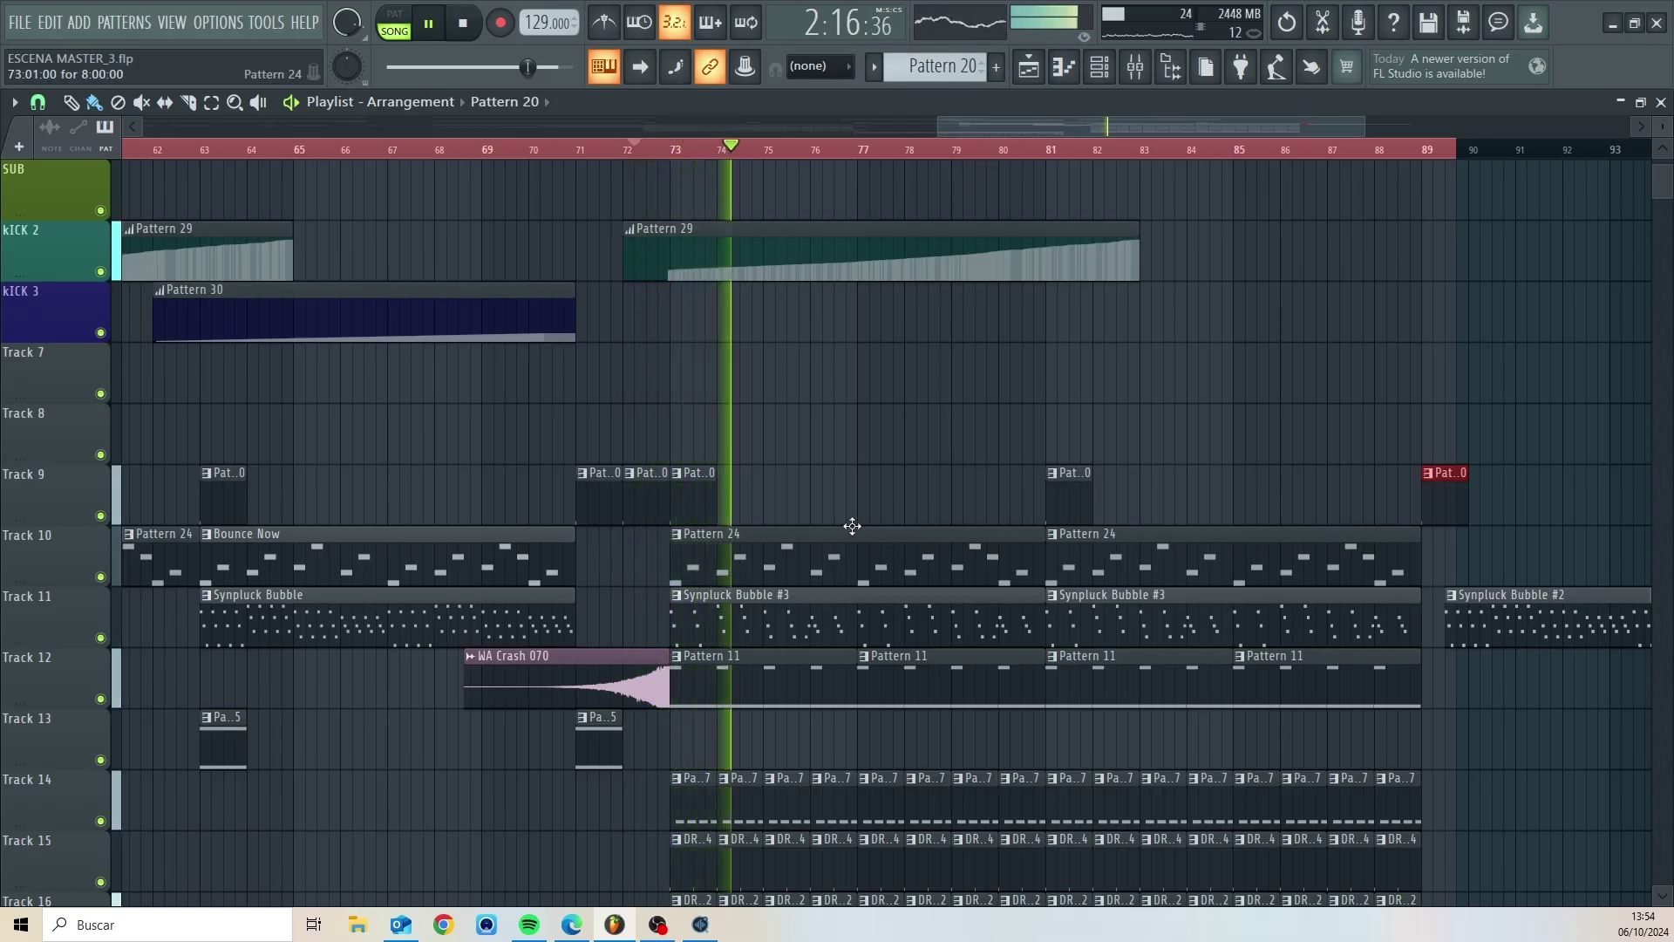
{"action": "key", "text": "space"}
{"action": "left_click", "coordinate": [805, 555]}
{"action": "key", "text": "Delete"}
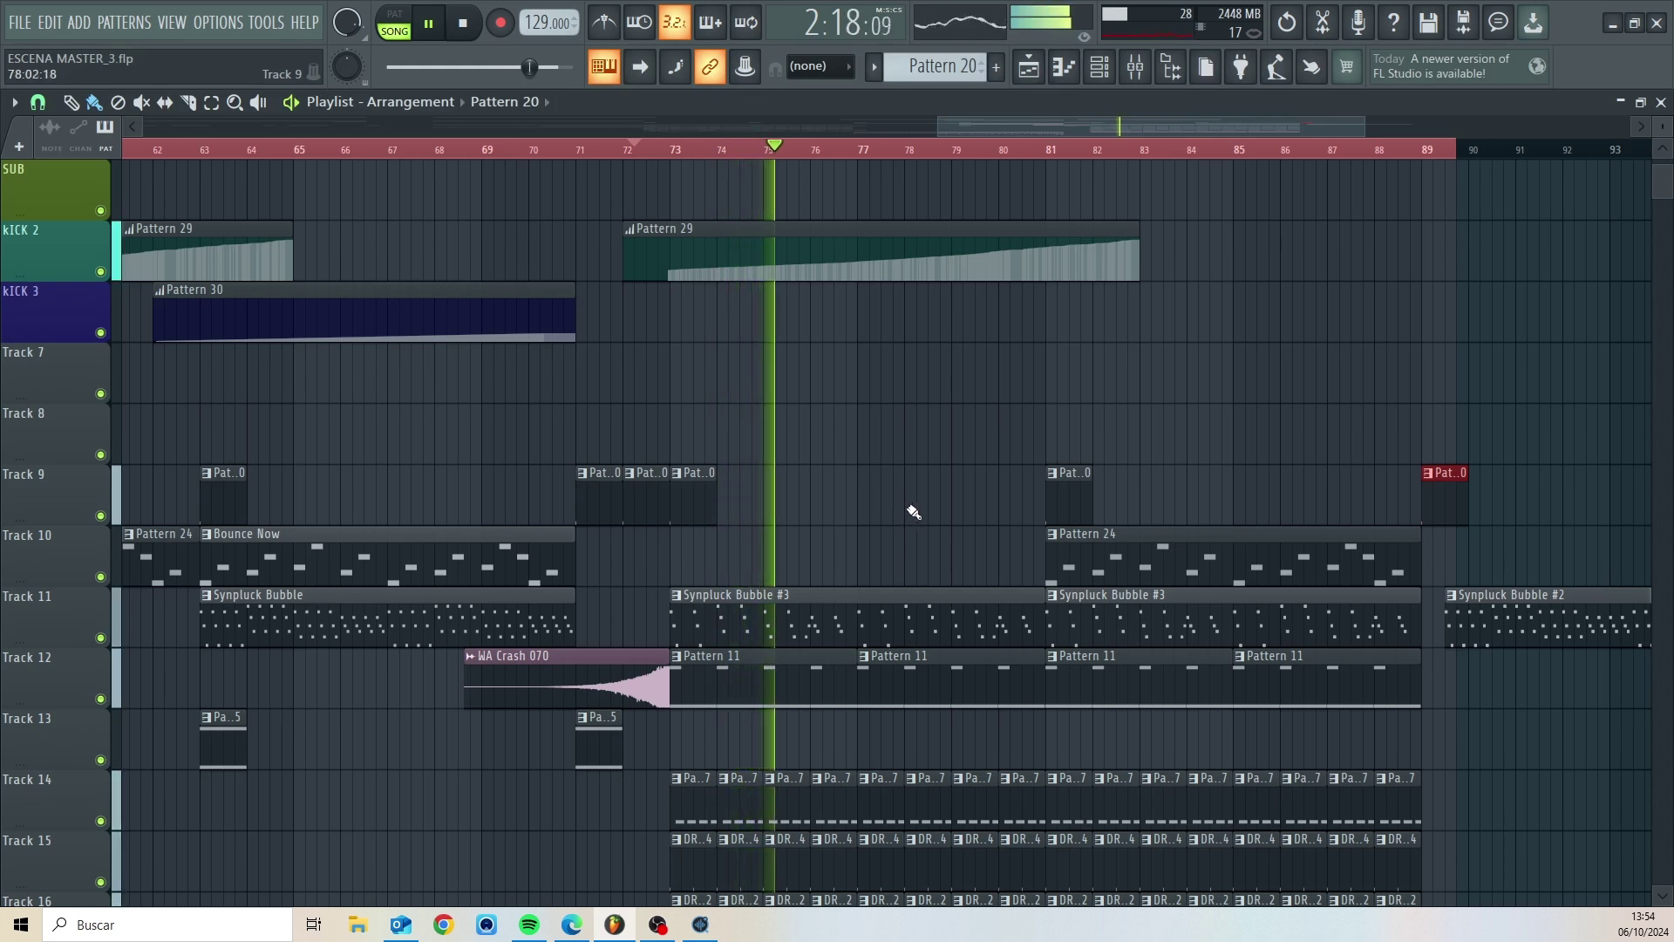
- Move the remaining Pattern 24 clip on Track 10 to bar 89 and Synpluck Bubble #2 on Track 11 to bar 97
{"action": "left_click_drag", "start_coordinate": [1157, 123], "coordinate": [1322, 123]}
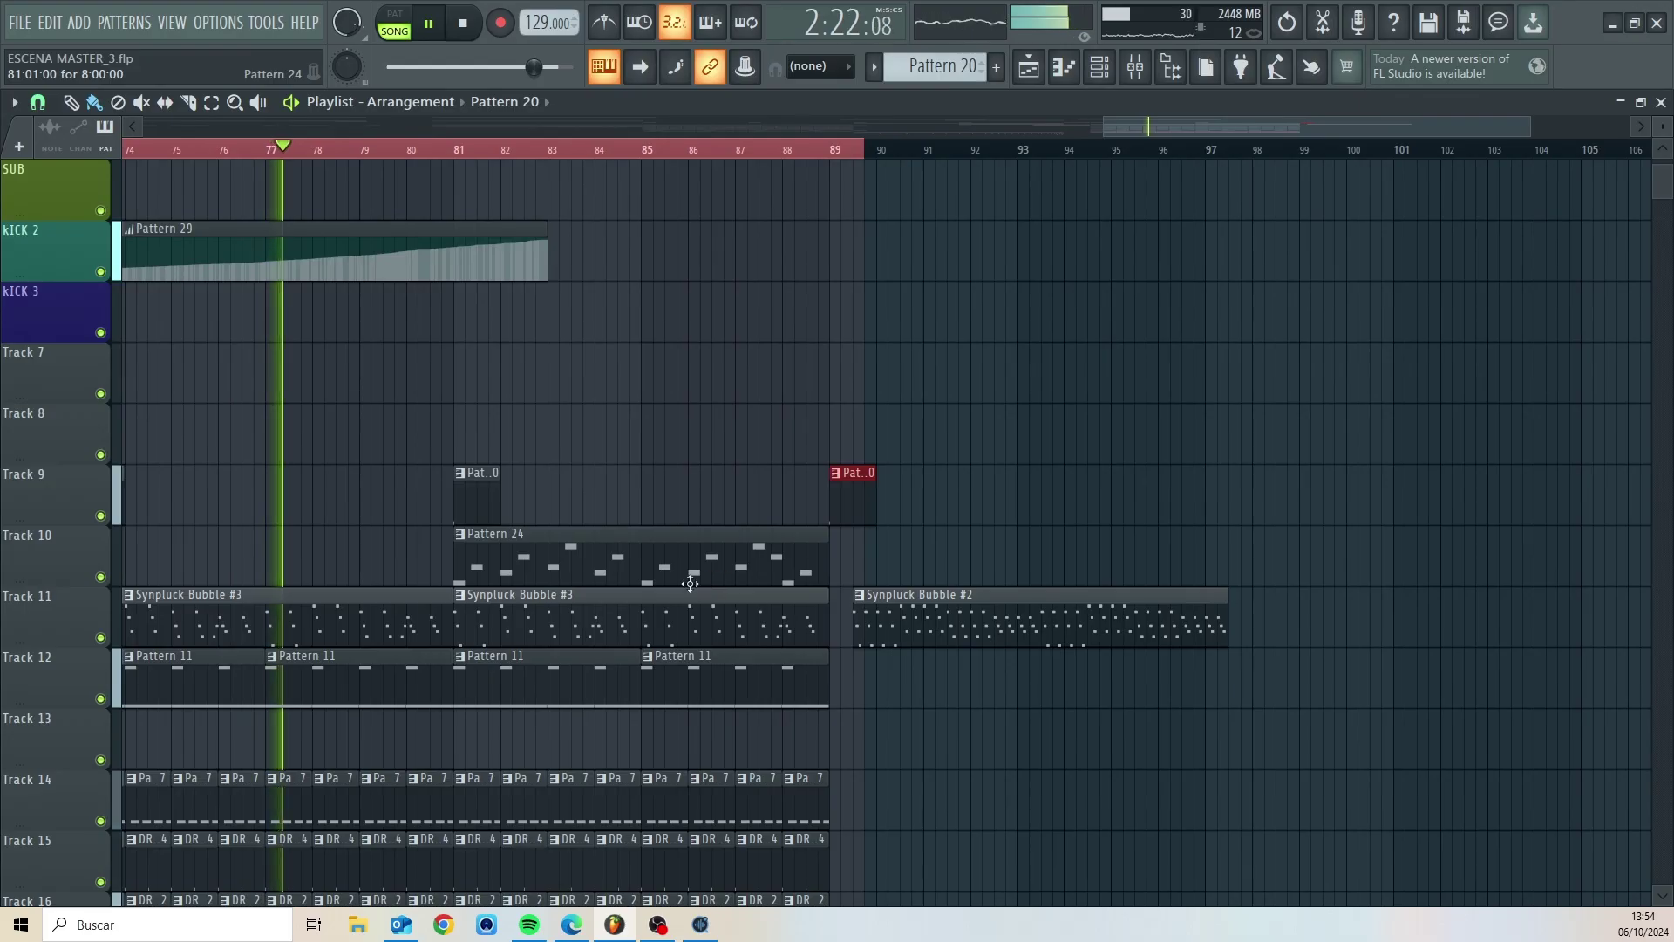
{"action": "left_click_drag", "start_coordinate": [646, 562], "coordinate": [1012, 560]}
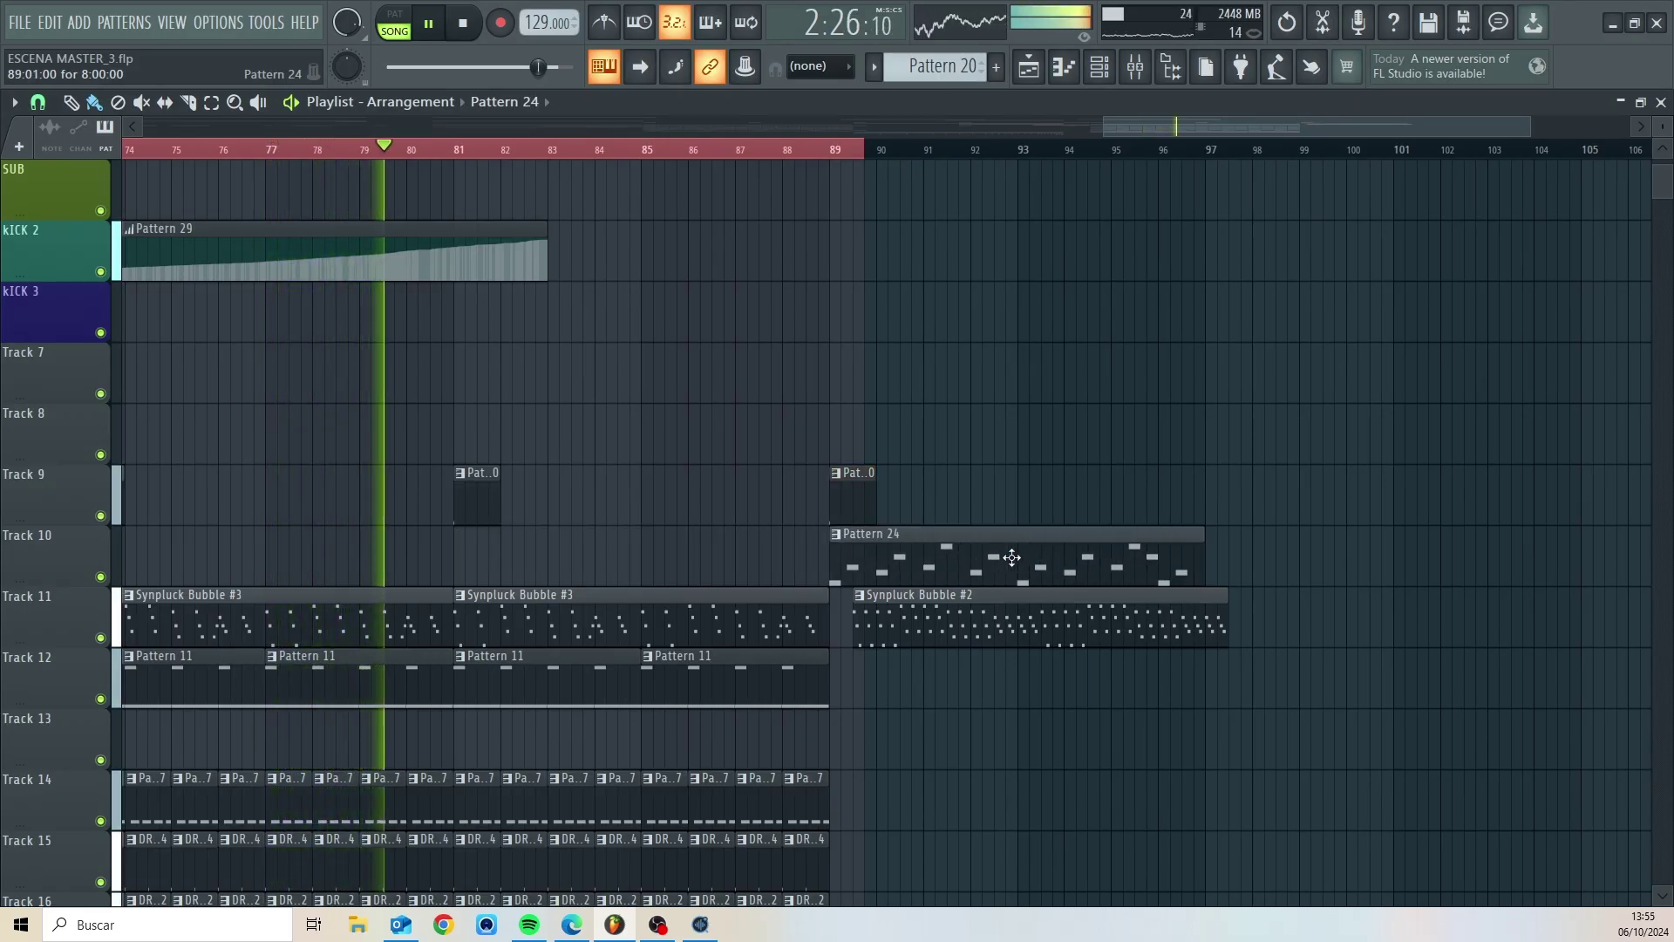
{"action": "left_click_drag", "start_coordinate": [957, 626], "coordinate": [1310, 626]}
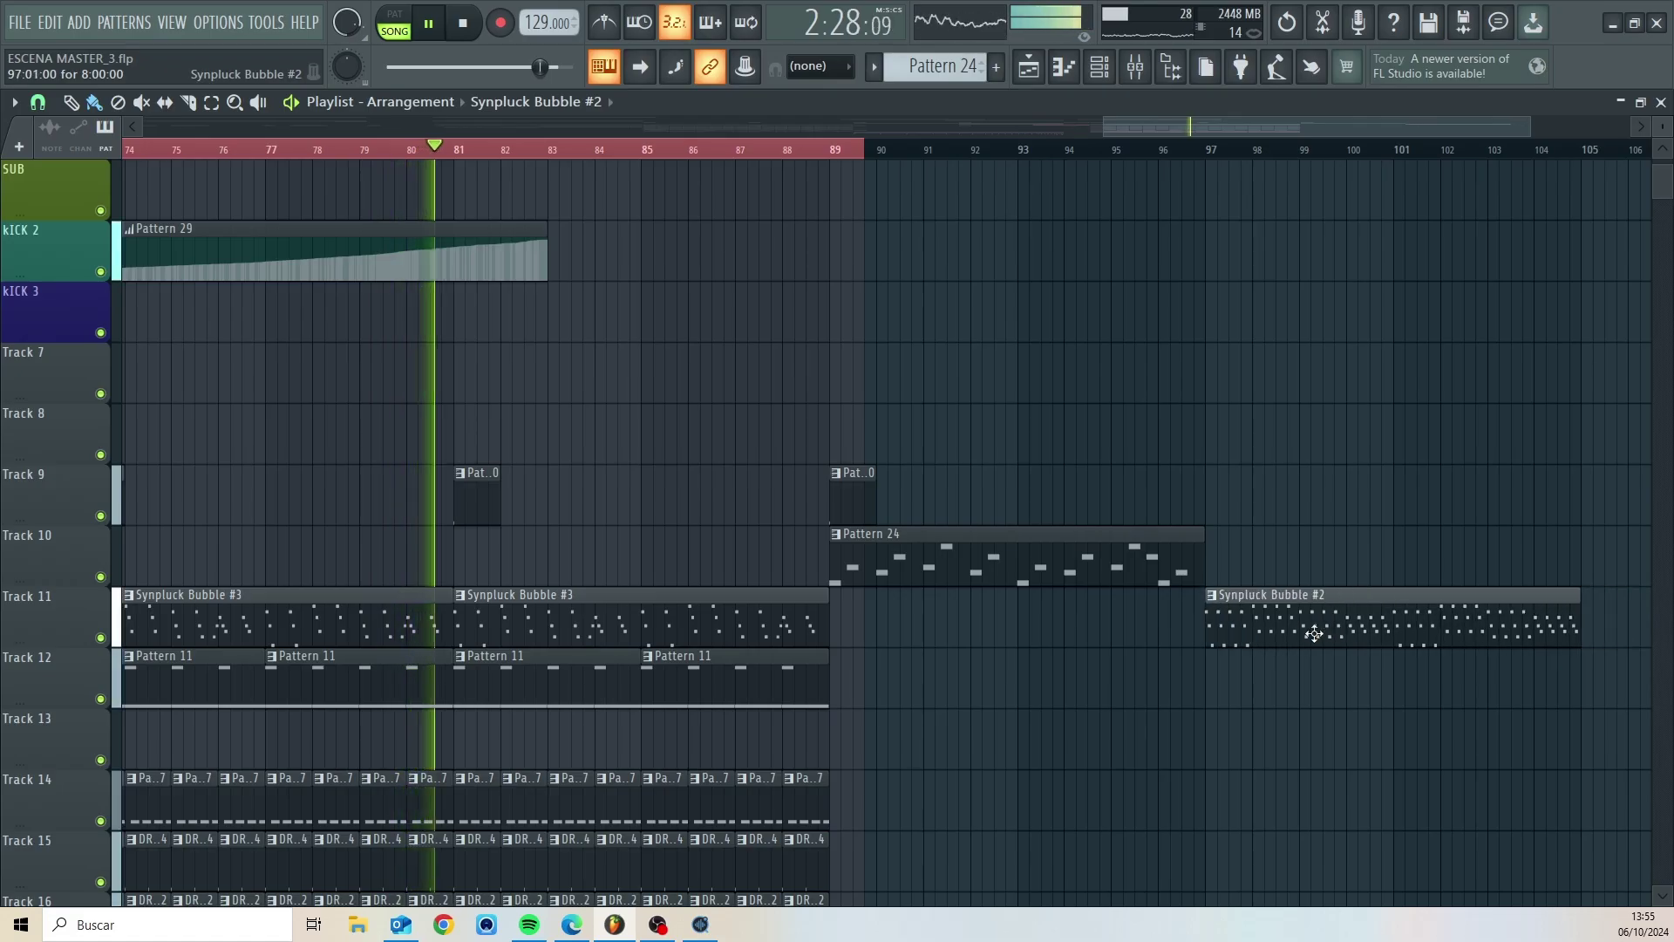
- Copy the bar 81–89 clips from Track 11 and the drum tracks below to bar 89, and extend the time selection through bar 97
{"action": "scroll", "coordinate": [1072, 689], "scroll_direction": "down", "scroll_amount": 5}
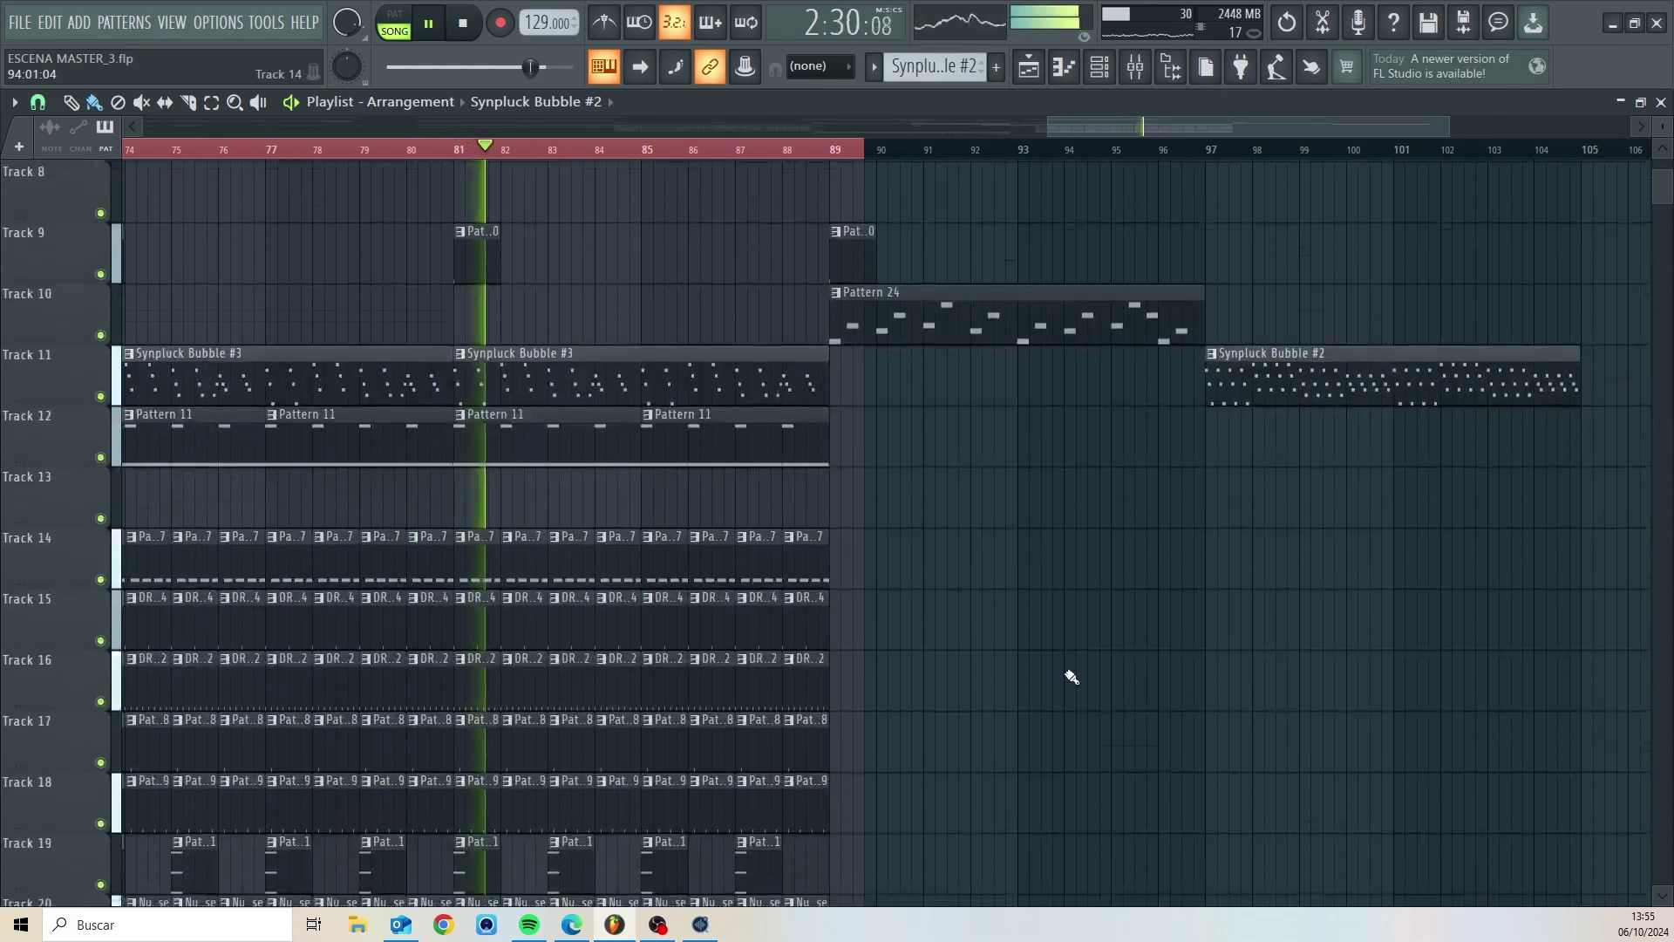
{"action": "left_click_drag", "start_coordinate": [1095, 122], "coordinate": [1046, 127]}
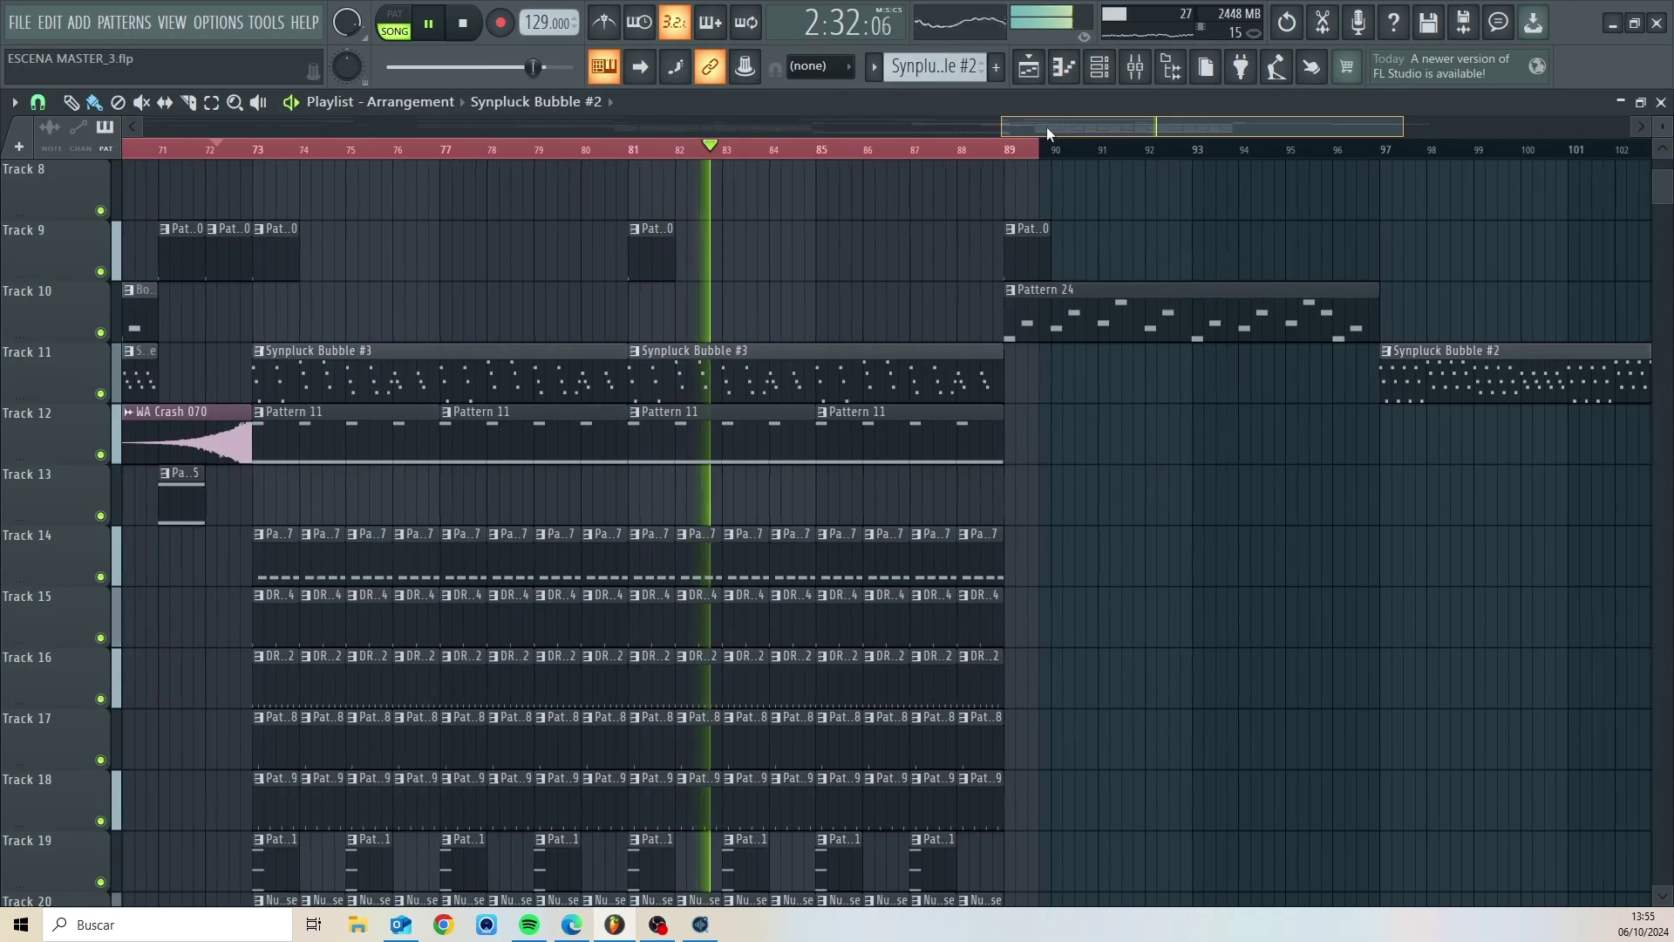
{"action": "left_click_drag", "start_coordinate": [678, 824], "coordinate": [699, 793]}
{"action": "scroll", "coordinate": [712, 715], "scroll_direction": "up", "scroll_amount": 6}
{"action": "left_click_drag", "start_coordinate": [700, 402], "coordinate": [1076, 406]}
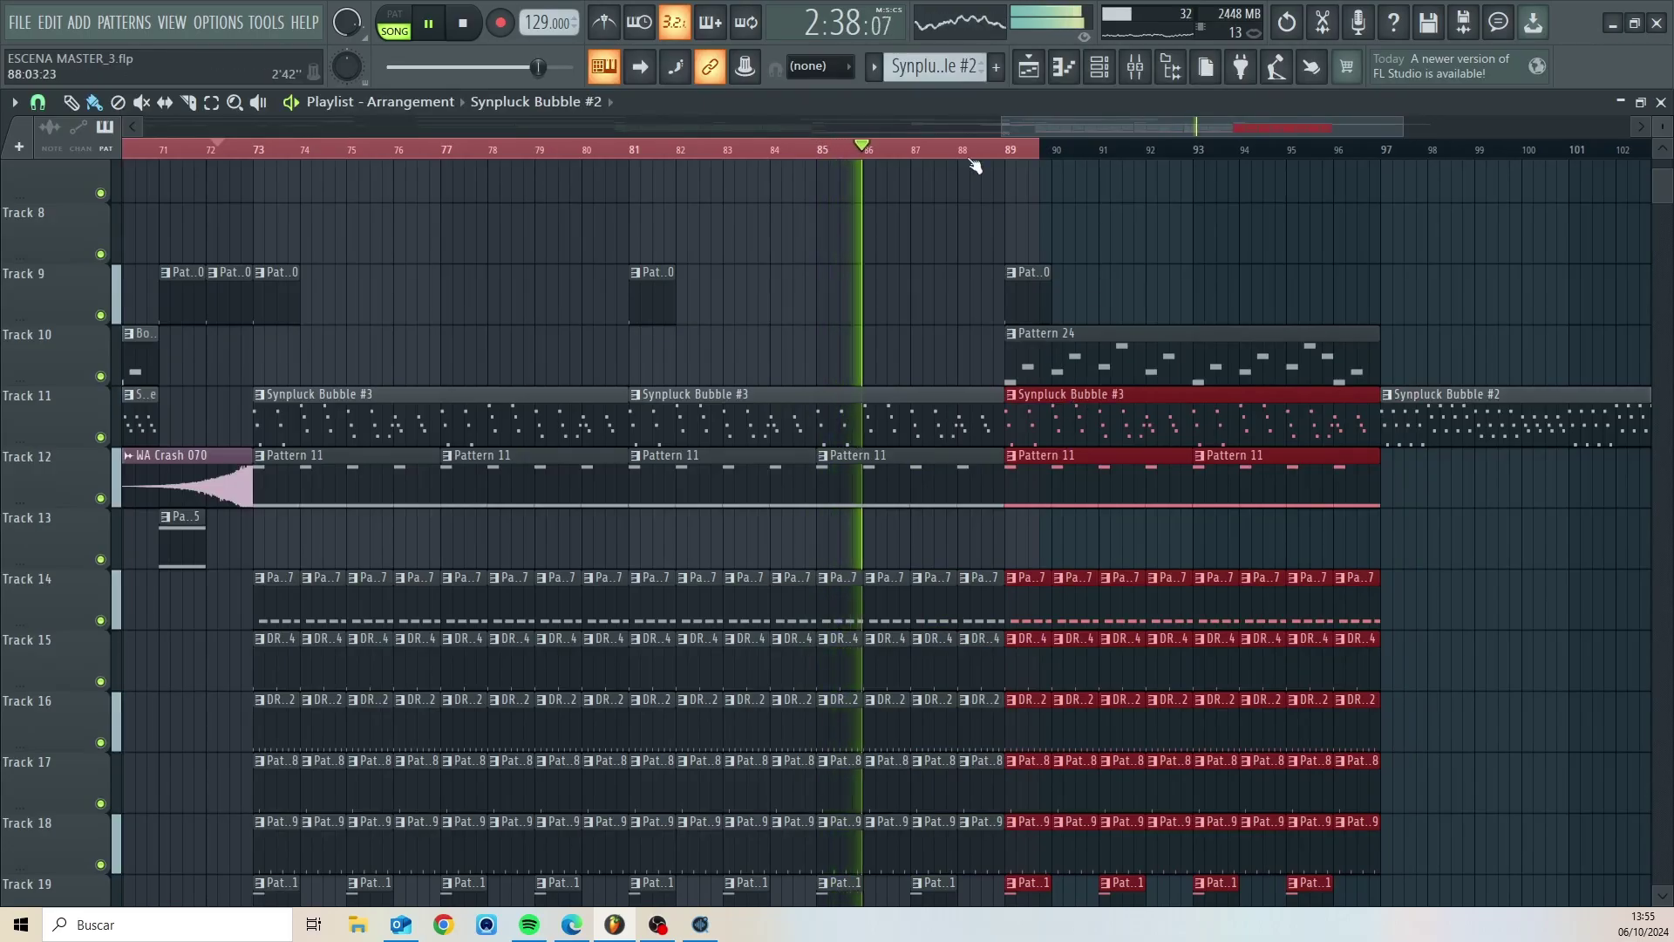
{"action": "key", "text": "ctrl+a"}
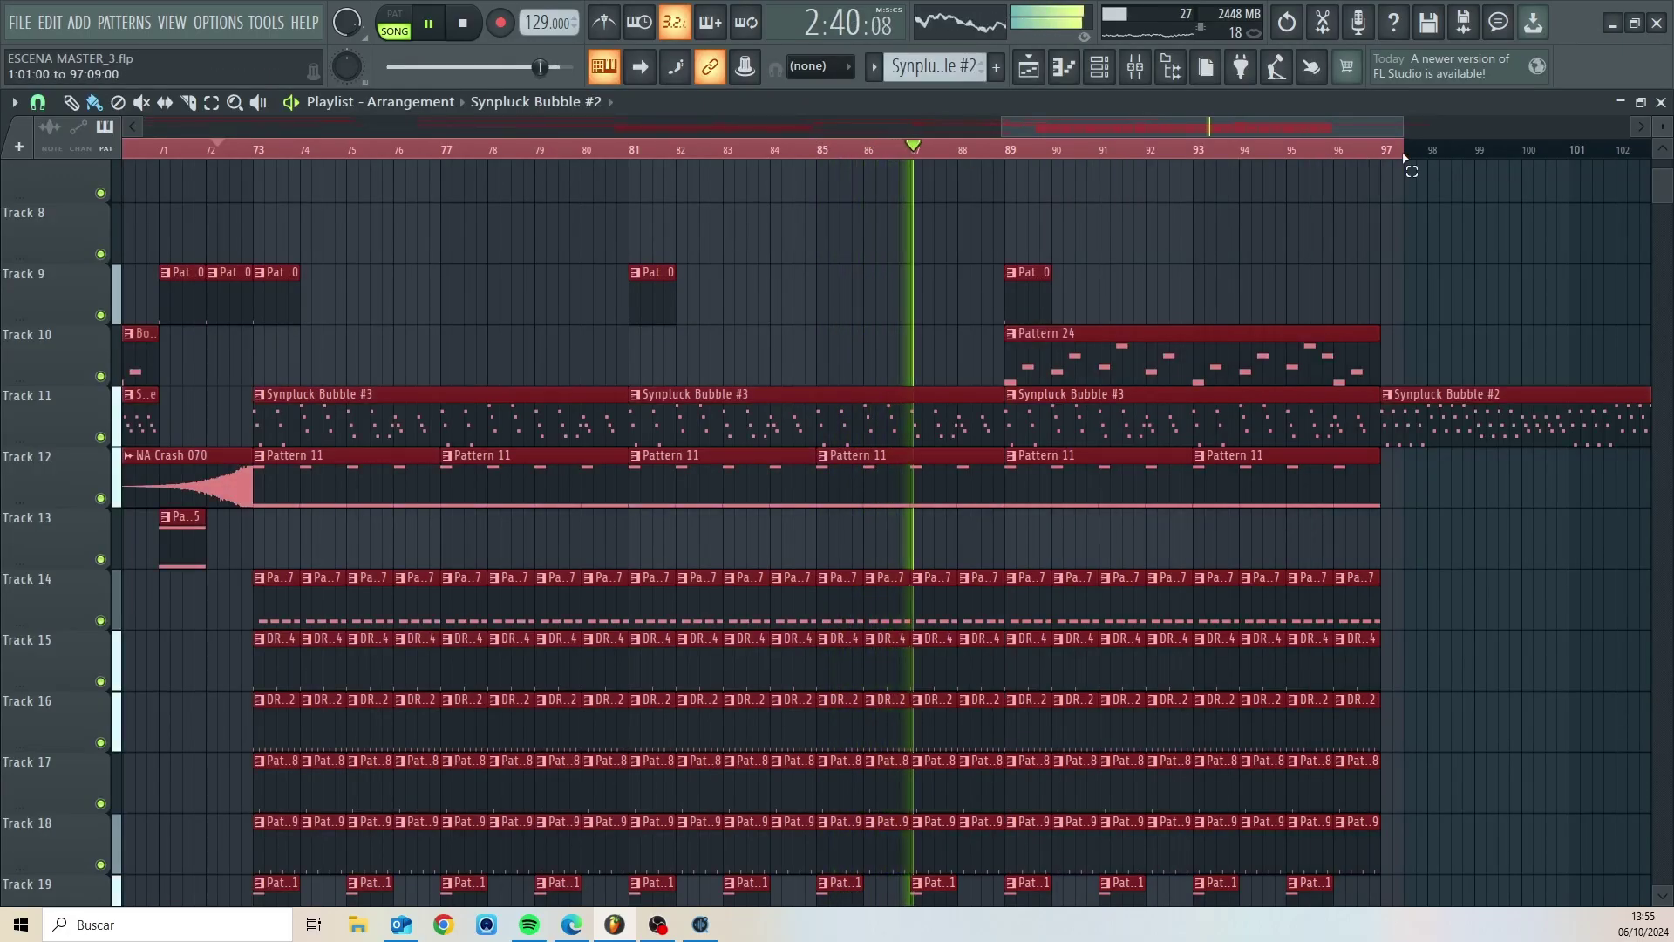
- Stop playback and move the Pattern 29 automation clip on the kICK 2 track to start at bar 88
{"action": "left_click_drag", "start_coordinate": [1300, 128], "coordinate": [1411, 119]}
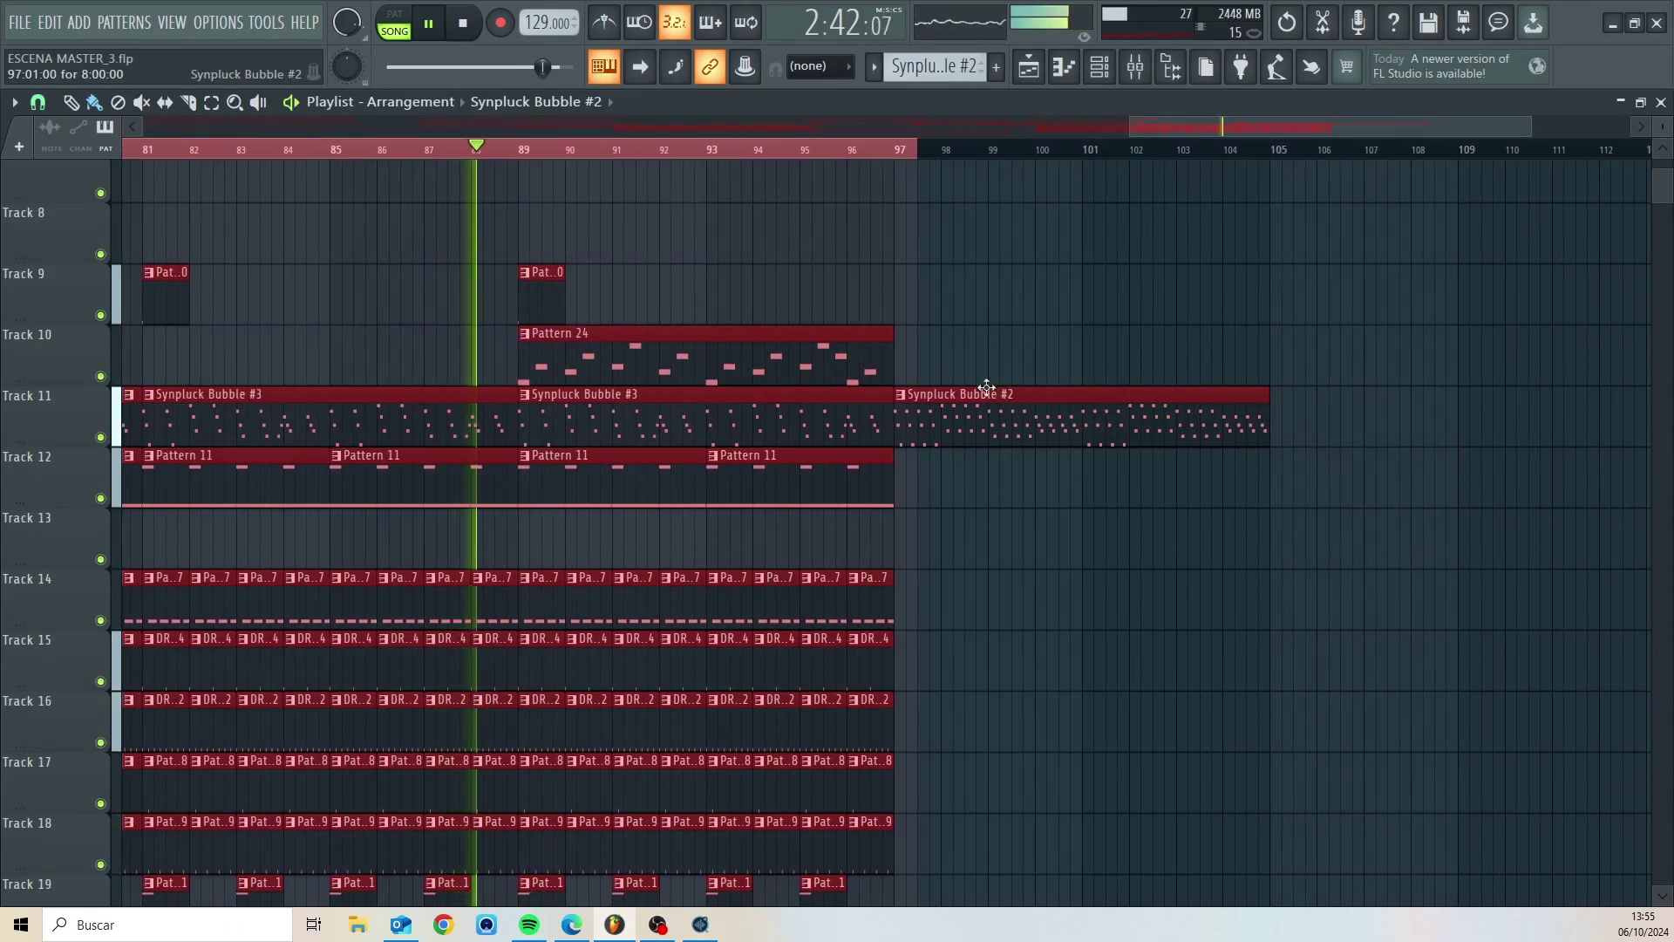
{"action": "scroll", "coordinate": [789, 392], "scroll_direction": "up", "scroll_amount": 5}
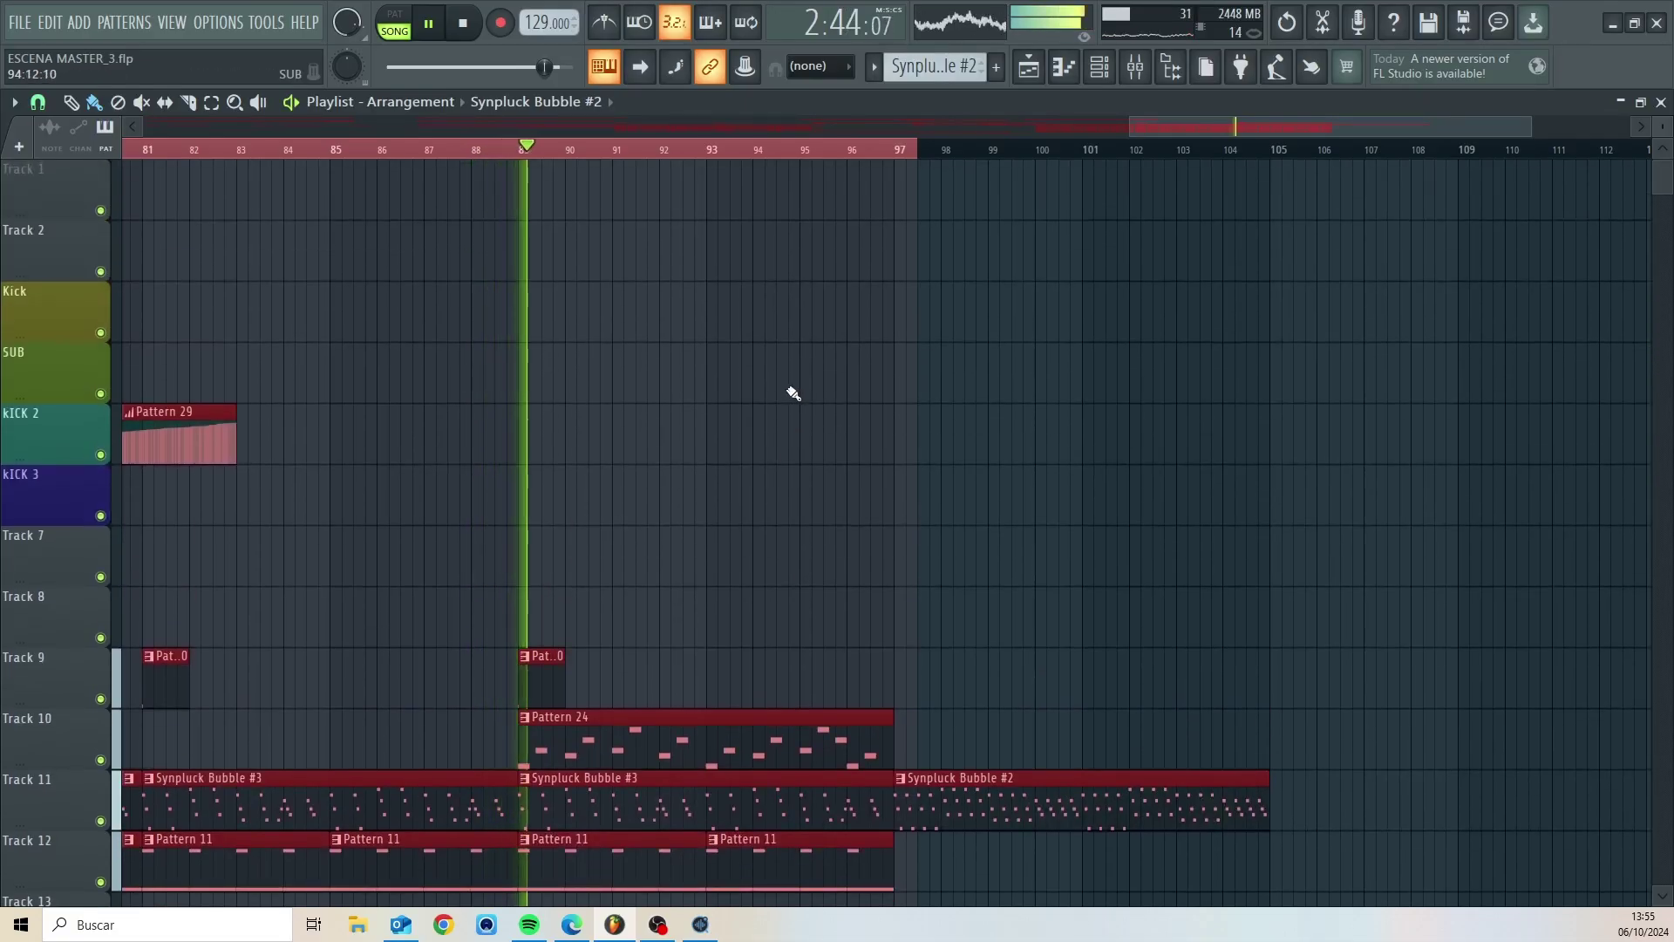
{"action": "key", "text": "space"}
{"action": "scroll", "coordinate": [790, 395], "scroll_direction": "up", "scroll_amount": 2}
{"action": "left_click_drag", "start_coordinate": [1187, 129], "coordinate": [1068, 131]}
{"action": "left_click_drag", "start_coordinate": [386, 436], "coordinate": [459, 438]}
{"action": "key", "text": "ctrl+z"}
{"action": "left_click", "coordinate": [456, 332]}
{"action": "right_click", "coordinate": [456, 332]}
{"action": "left_click_drag", "start_coordinate": [344, 436], "coordinate": [1106, 470]}
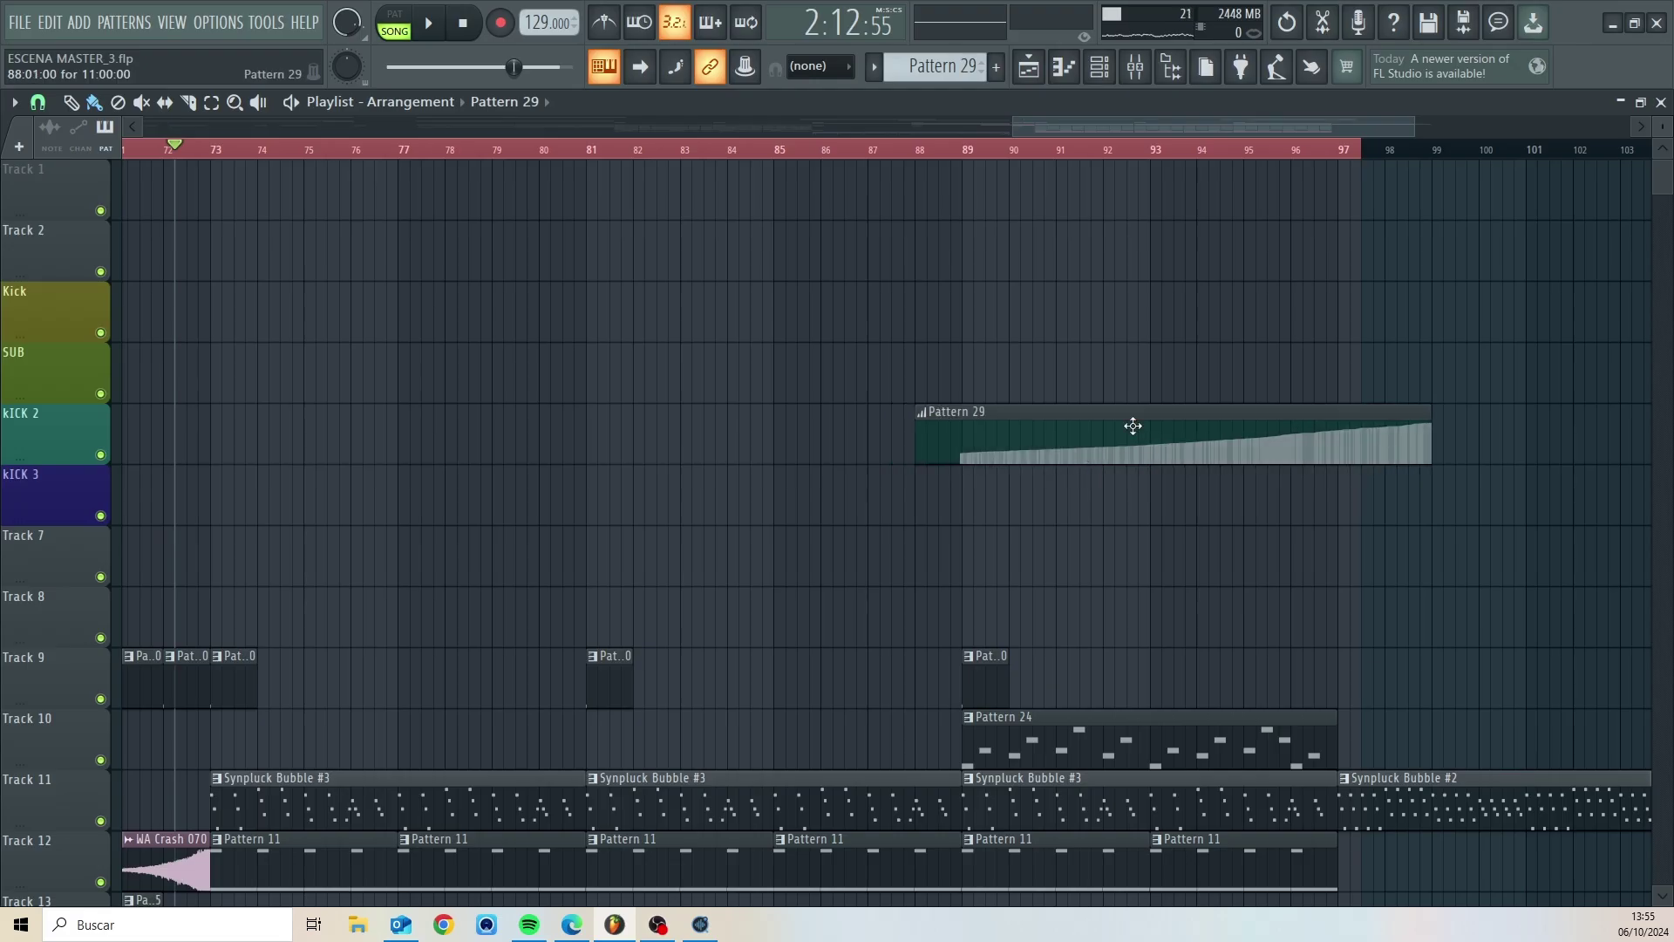
- Extend the time selection to about bar 105 and move Synpluck Bubble #2 on Track 11 to start at bar 105
{"action": "scroll", "coordinate": [1290, 384], "scroll_direction": "down", "scroll_amount": 4}
{"action": "left_click_drag", "start_coordinate": [1253, 127], "coordinate": [1479, 126]}
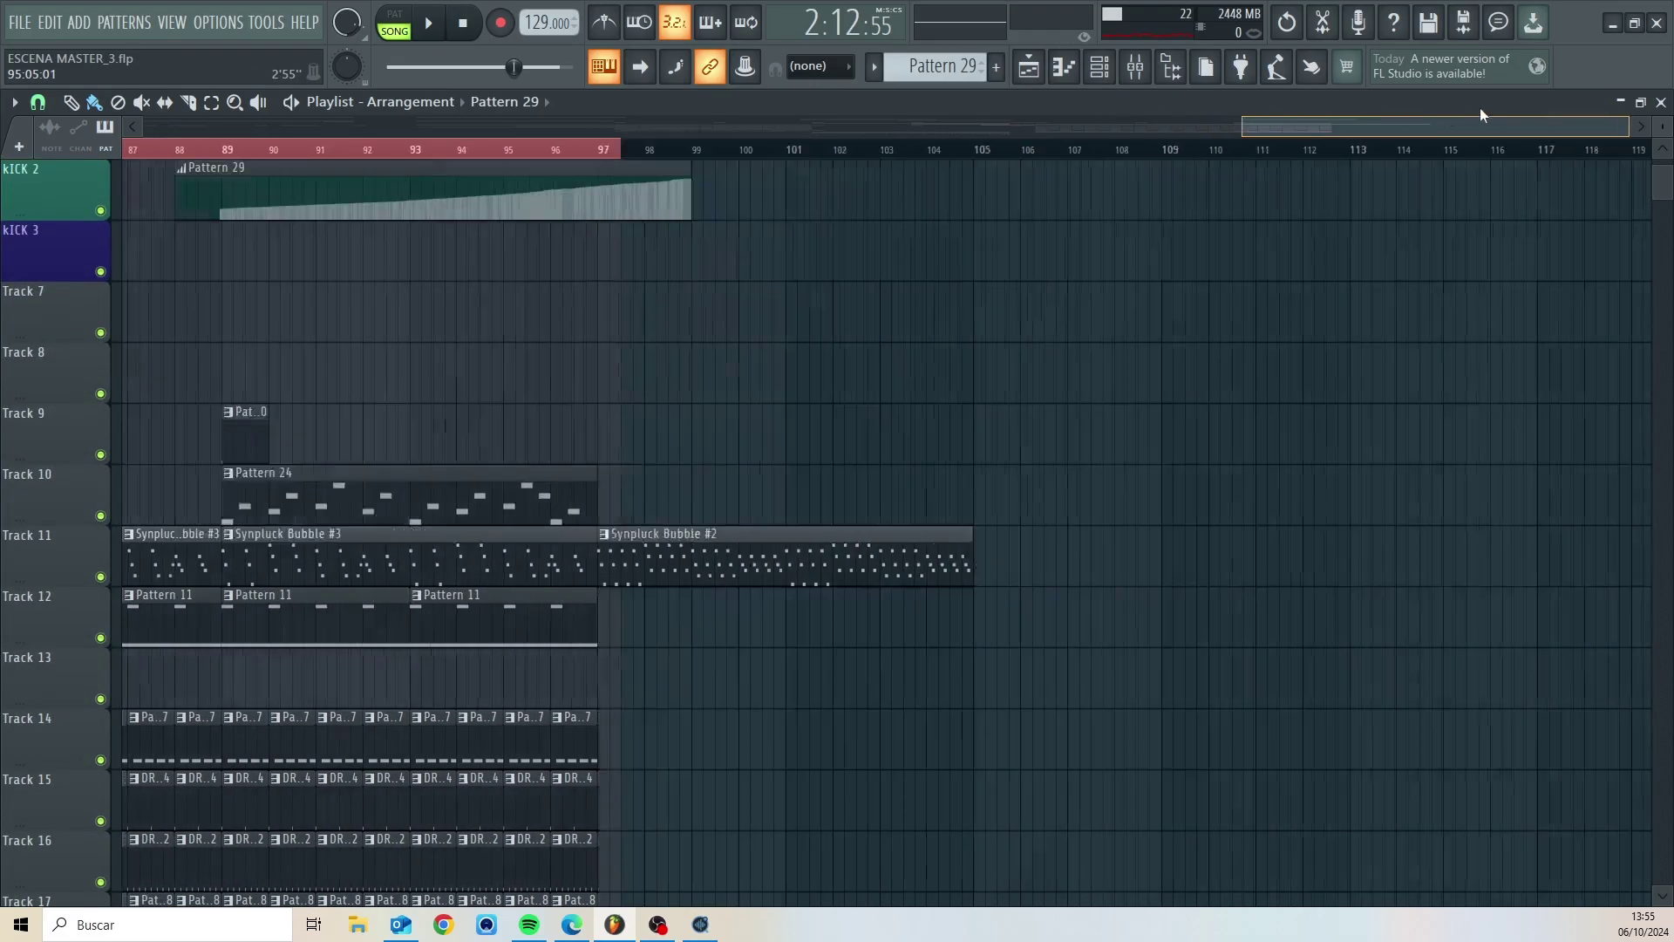
{"action": "left_click_drag", "start_coordinate": [843, 155], "coordinate": [873, 153]}
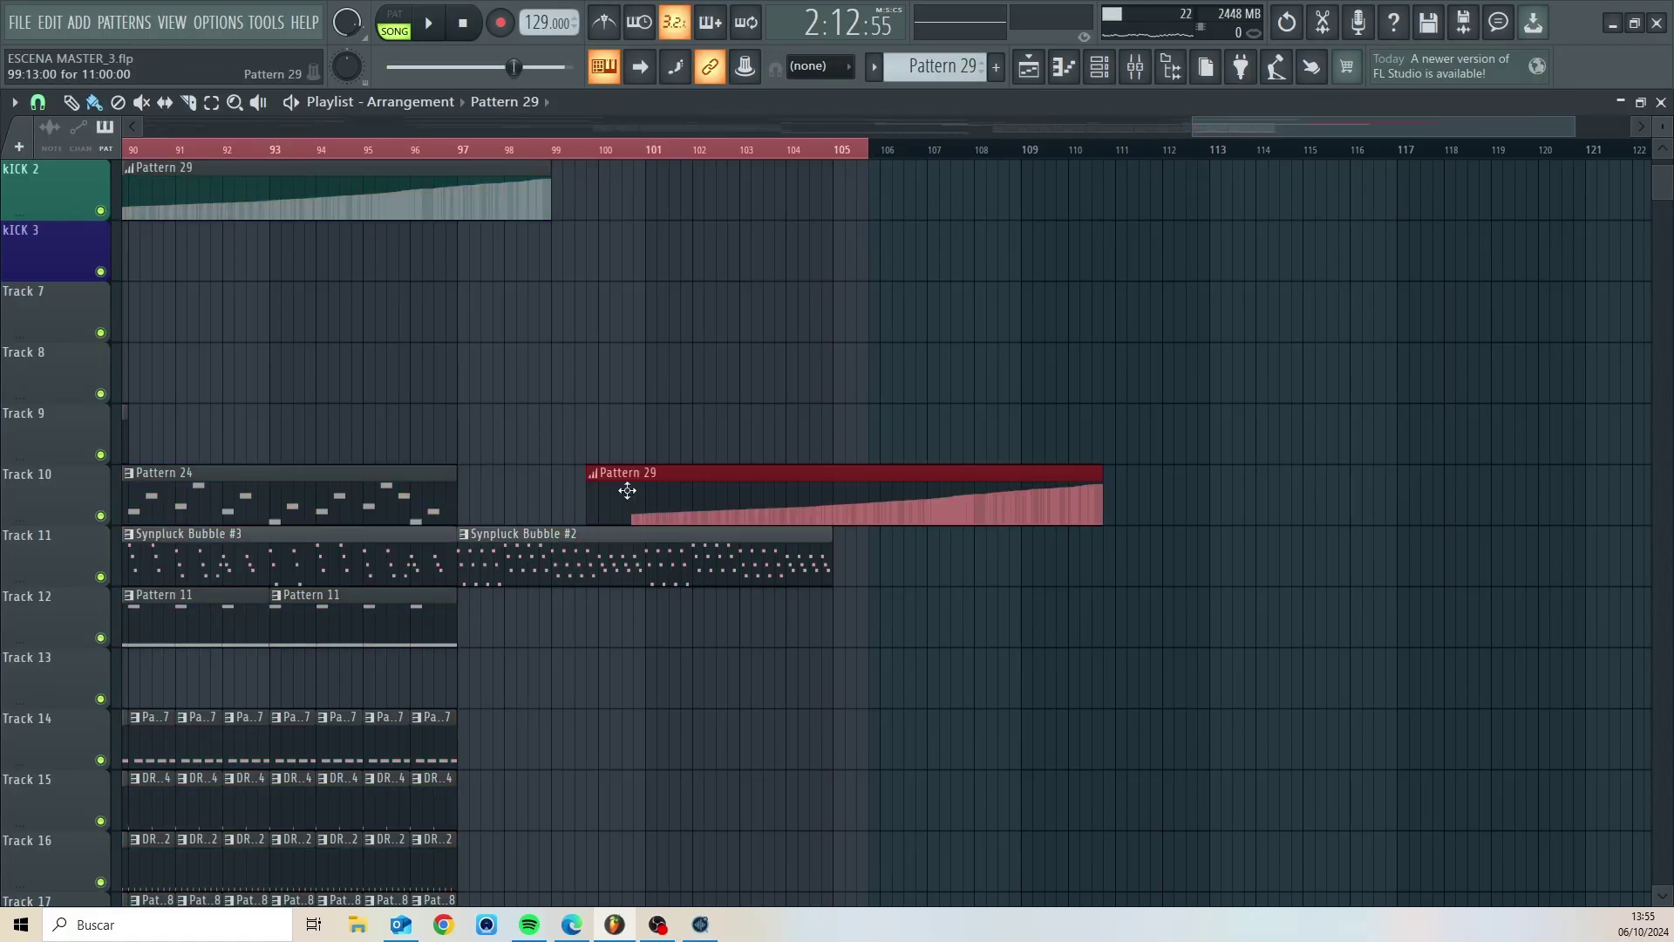
{"action": "left_click_drag", "start_coordinate": [555, 557], "coordinate": [947, 560]}
{"action": "left_click", "coordinate": [933, 564]}
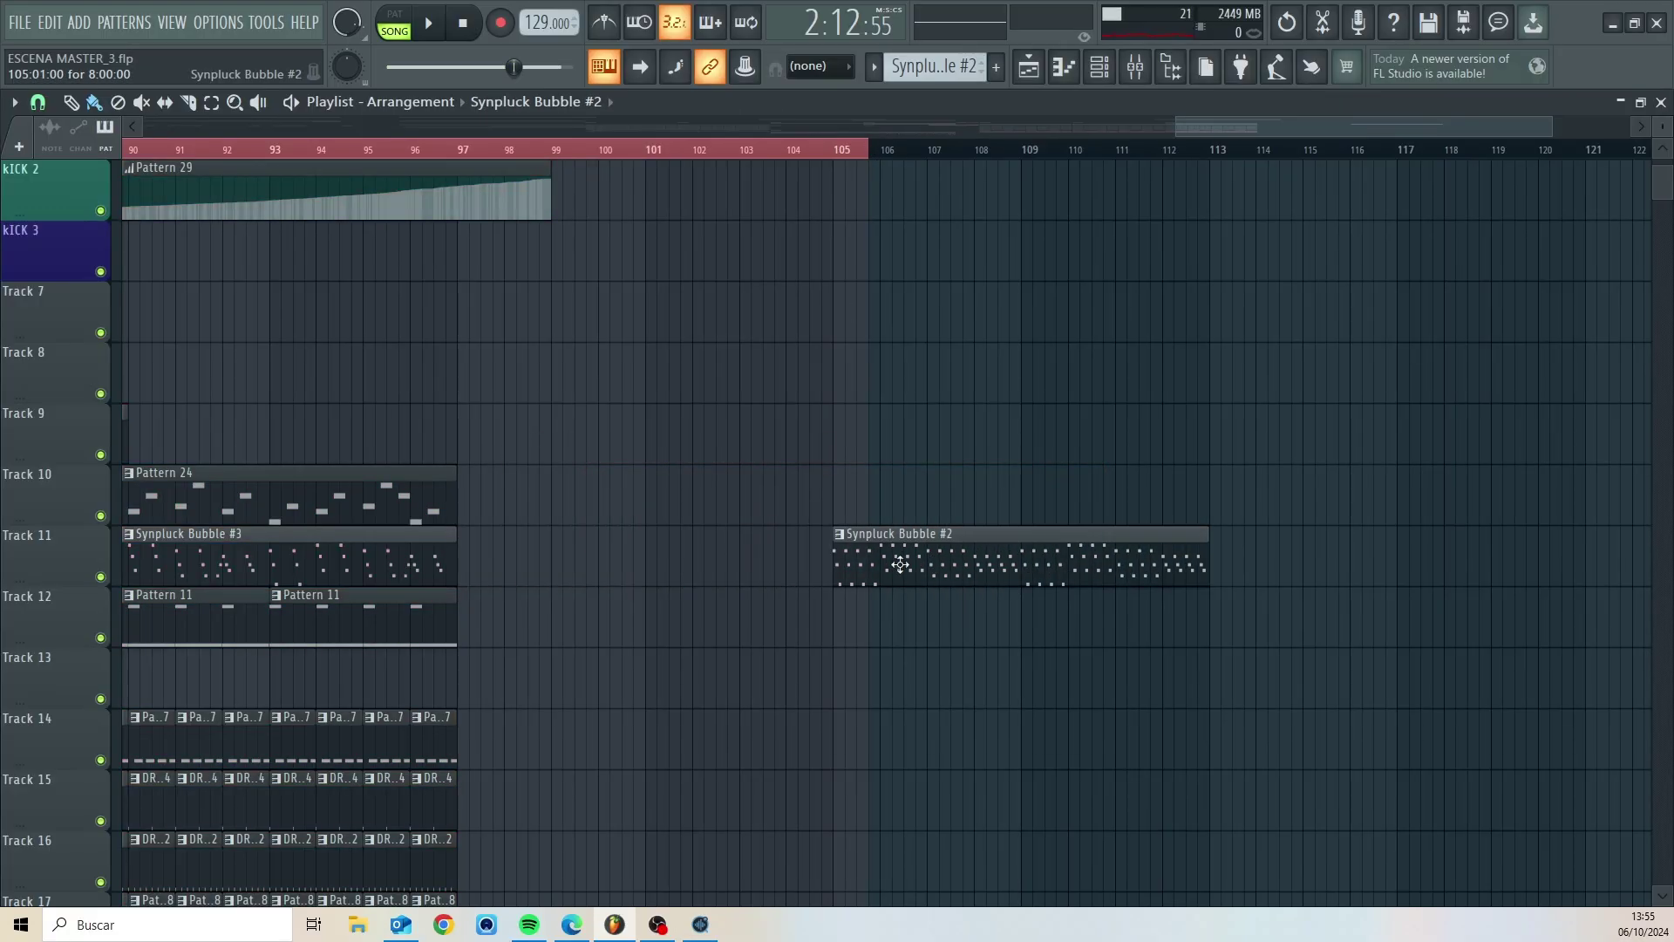
- Copy the bar 89–97 block of clips, from Track 9 down through the drum tracks, to start at bar 97
{"action": "left_click_drag", "start_coordinate": [1211, 123], "coordinate": [1105, 132]}
{"action": "left_click_drag", "start_coordinate": [733, 451], "coordinate": [533, 880]}
{"action": "scroll", "coordinate": [575, 720], "scroll_direction": "up", "scroll_amount": 4}
{"action": "scroll", "coordinate": [576, 719], "scroll_direction": "up", "scroll_amount": 5}
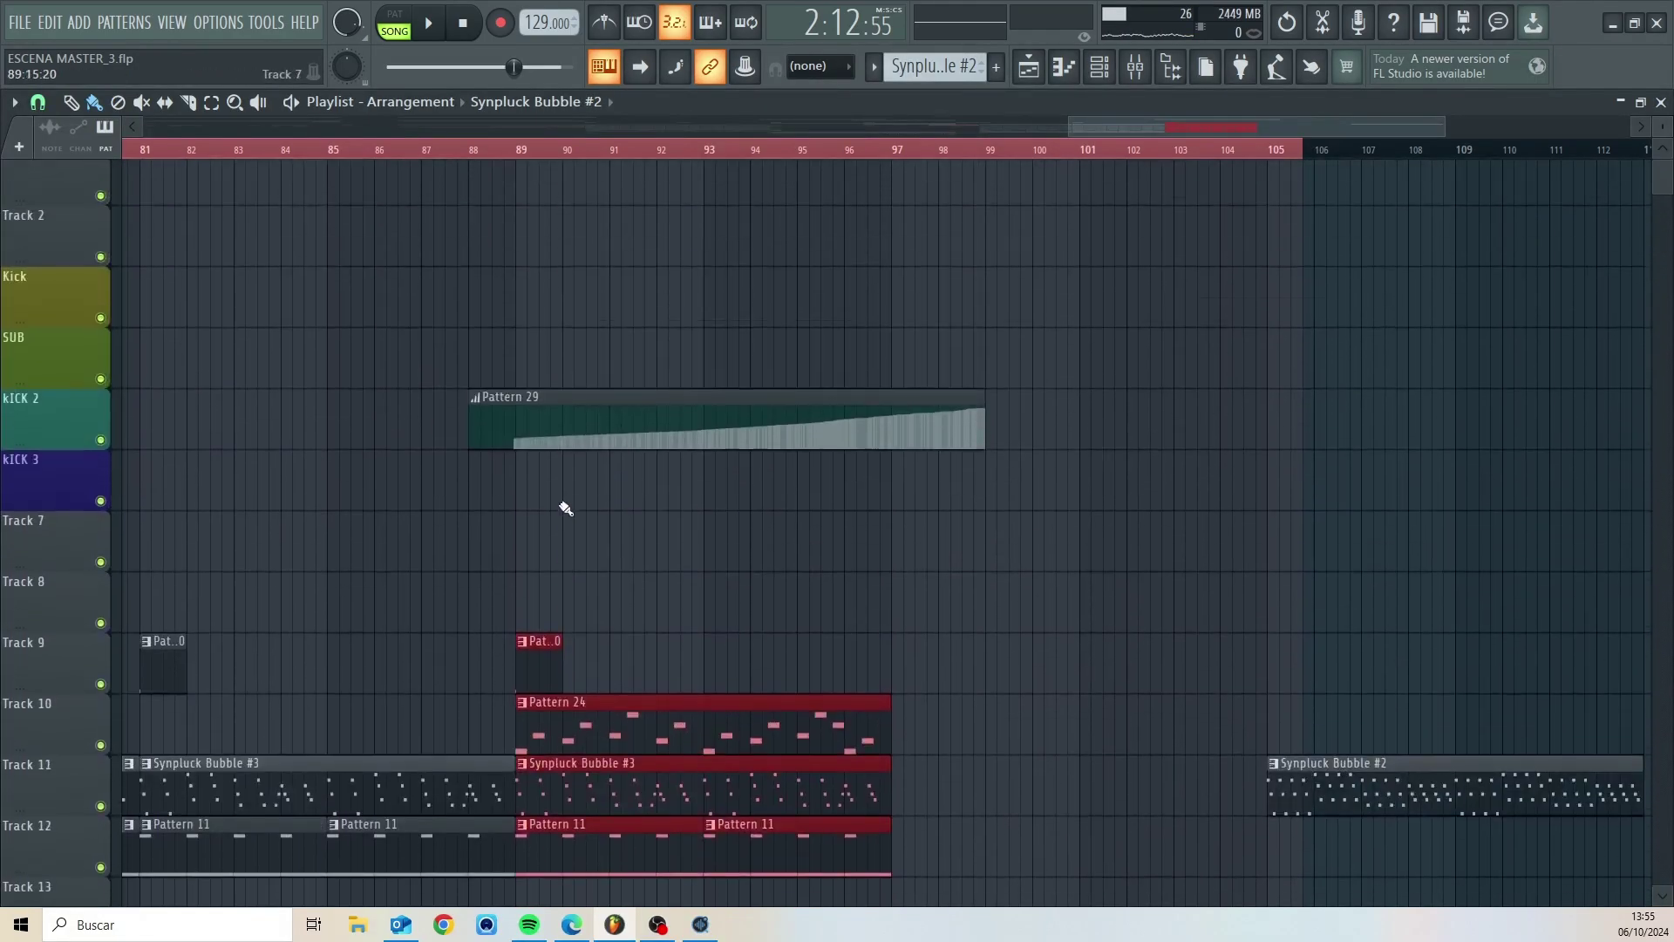
{"action": "left_click_drag", "start_coordinate": [578, 720], "coordinate": [948, 718]}
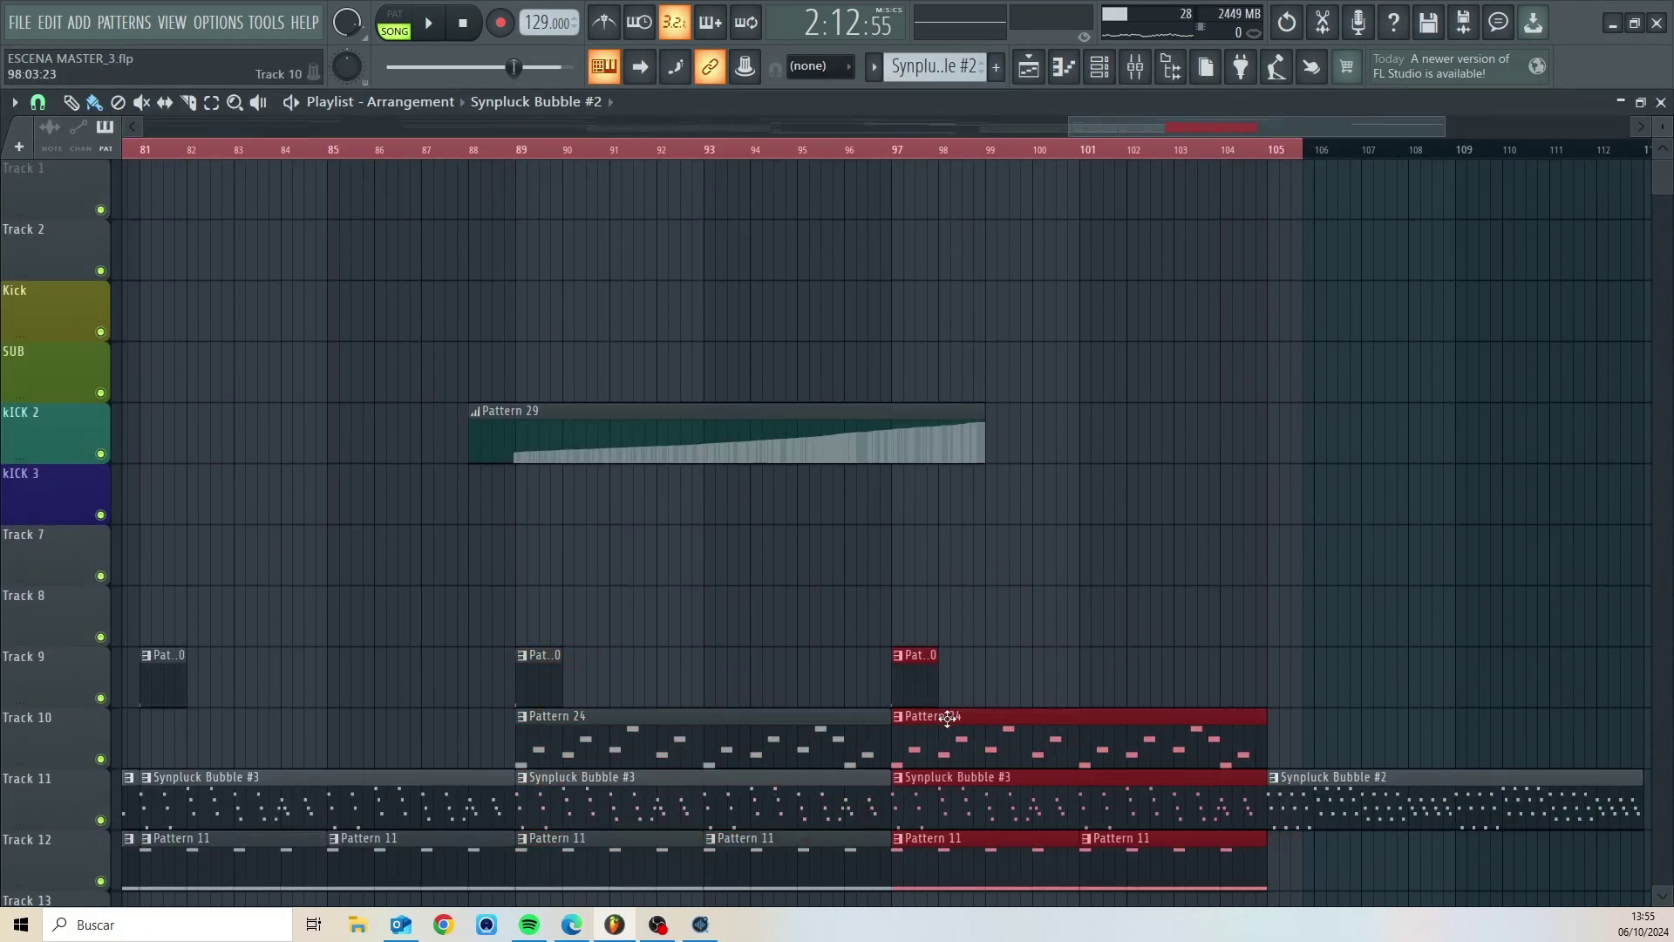
- Make the Pattern 29 clip at bar 88 on the kICK 2 track unique and save the project
{"action": "right_click", "coordinate": [478, 419]}
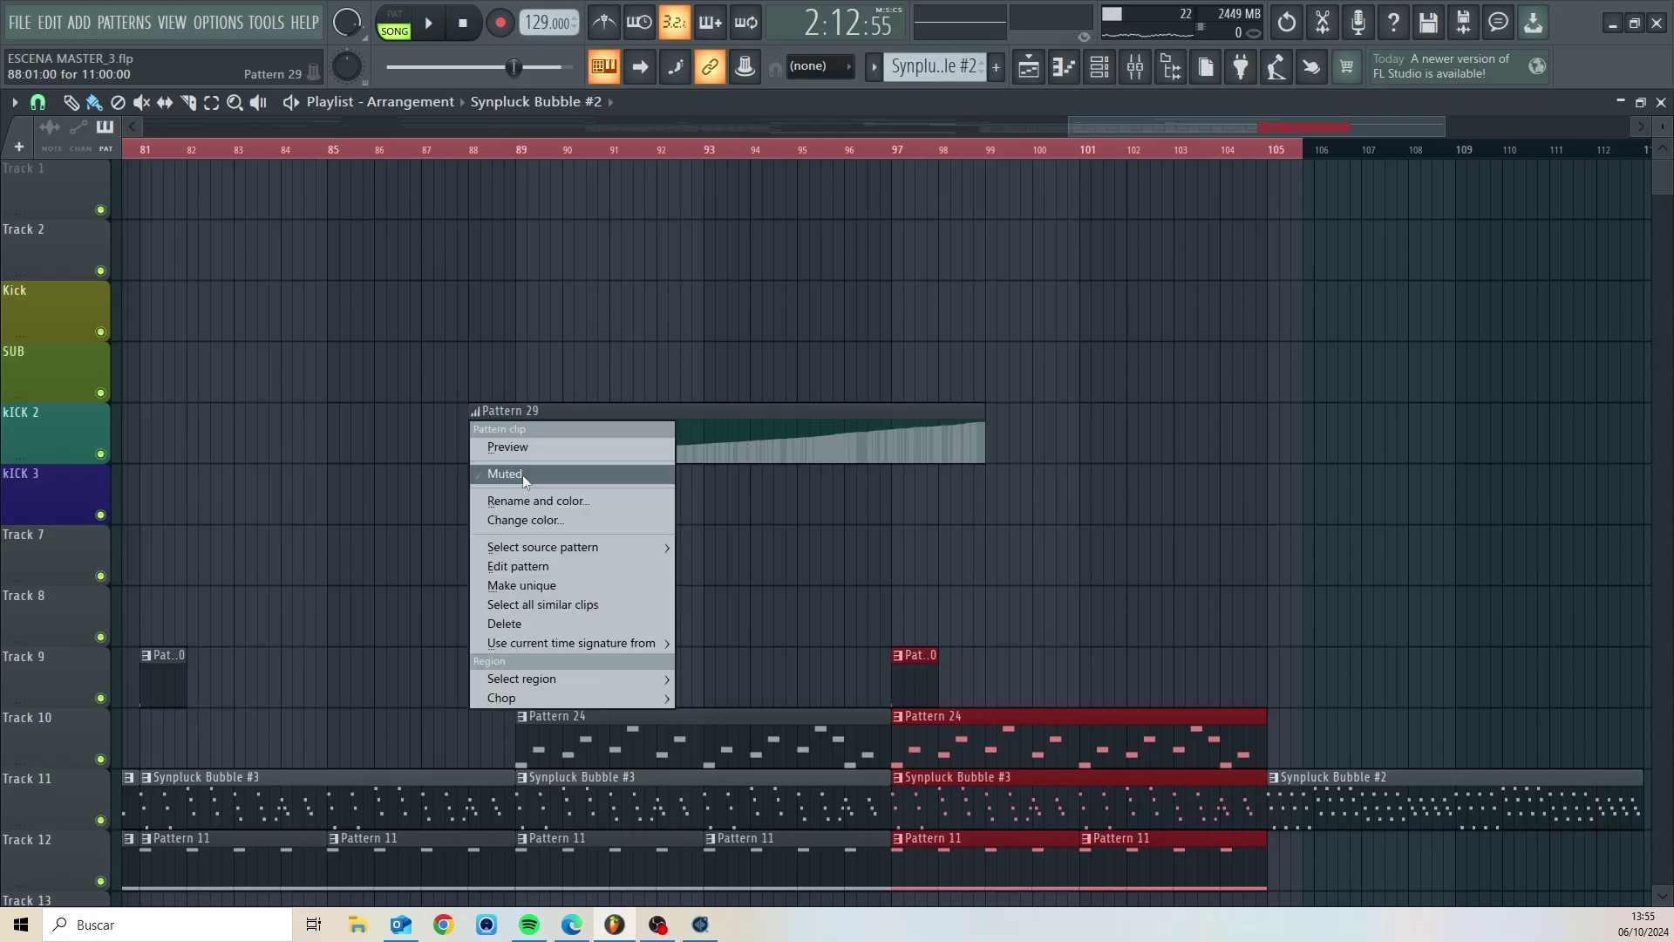
{"action": "left_click", "coordinate": [540, 586]}
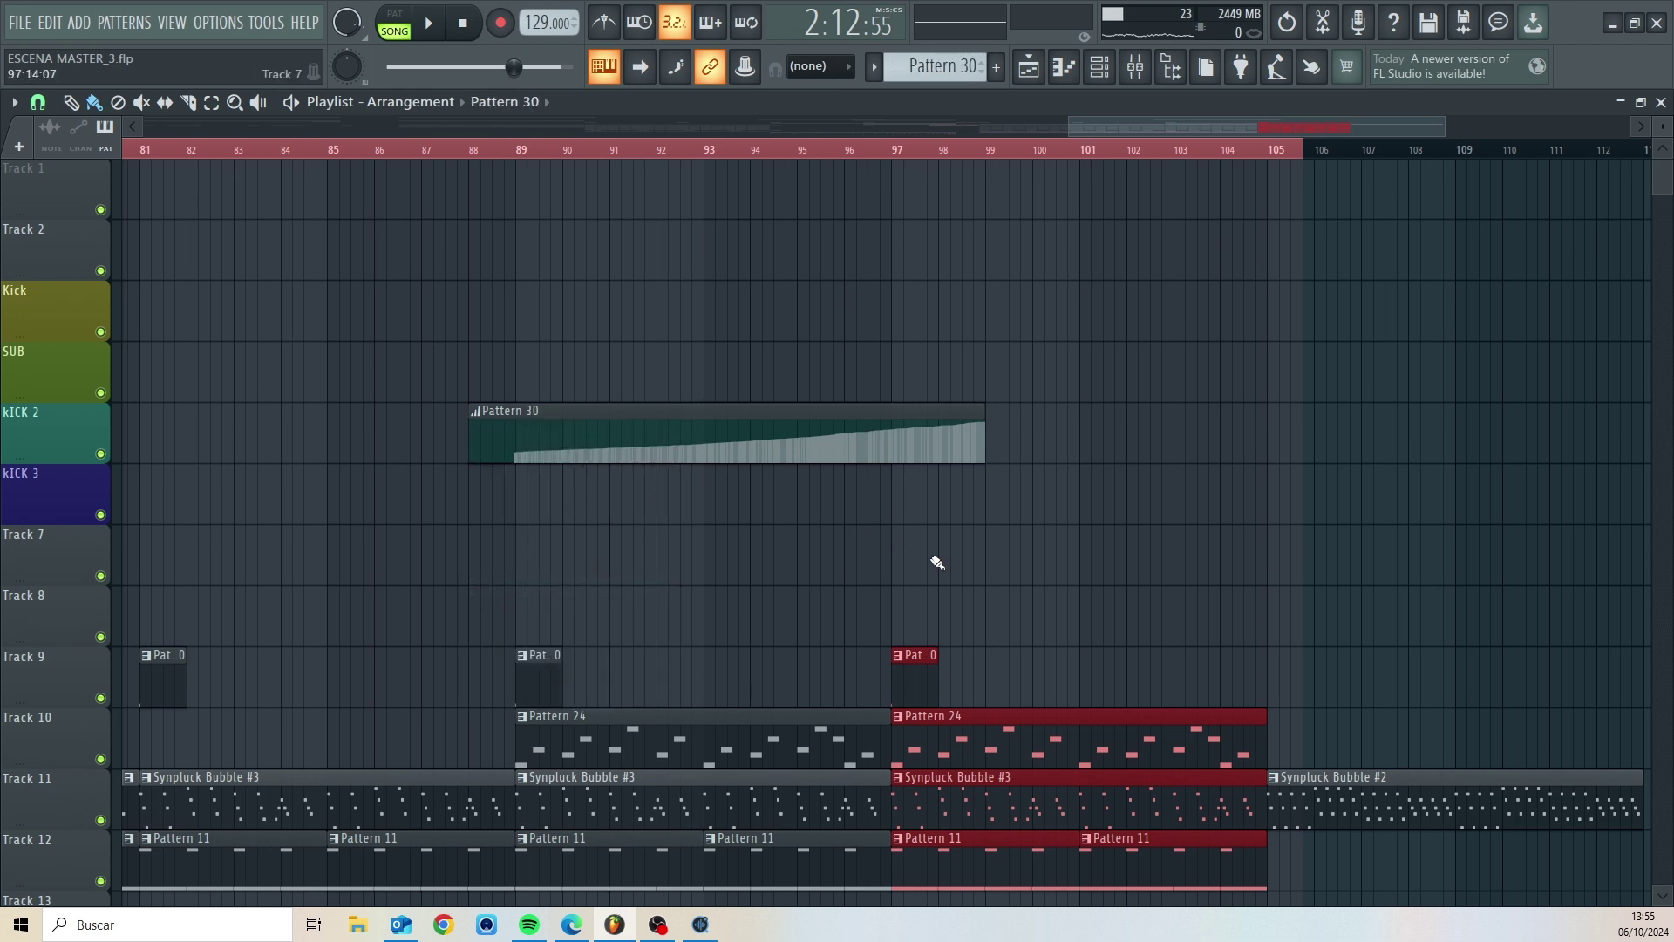
{"action": "scroll", "coordinate": [1086, 578], "scroll_direction": "down", "scroll_amount": 2}
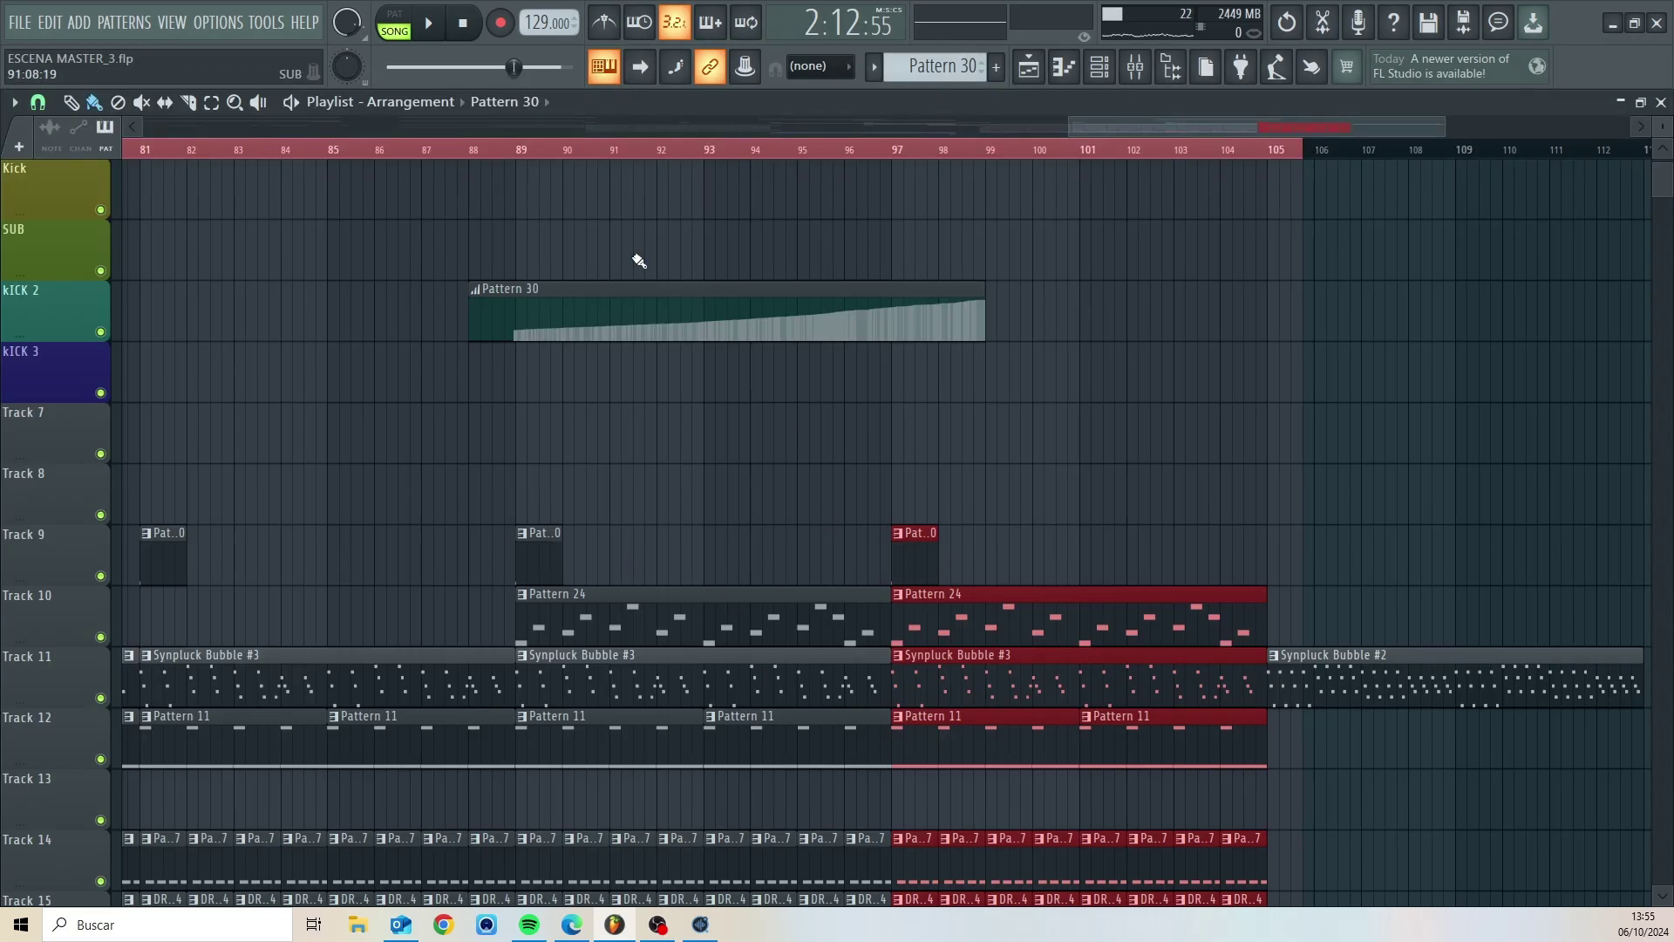
{"action": "left_click_drag", "start_coordinate": [1168, 125], "coordinate": [1113, 124]}
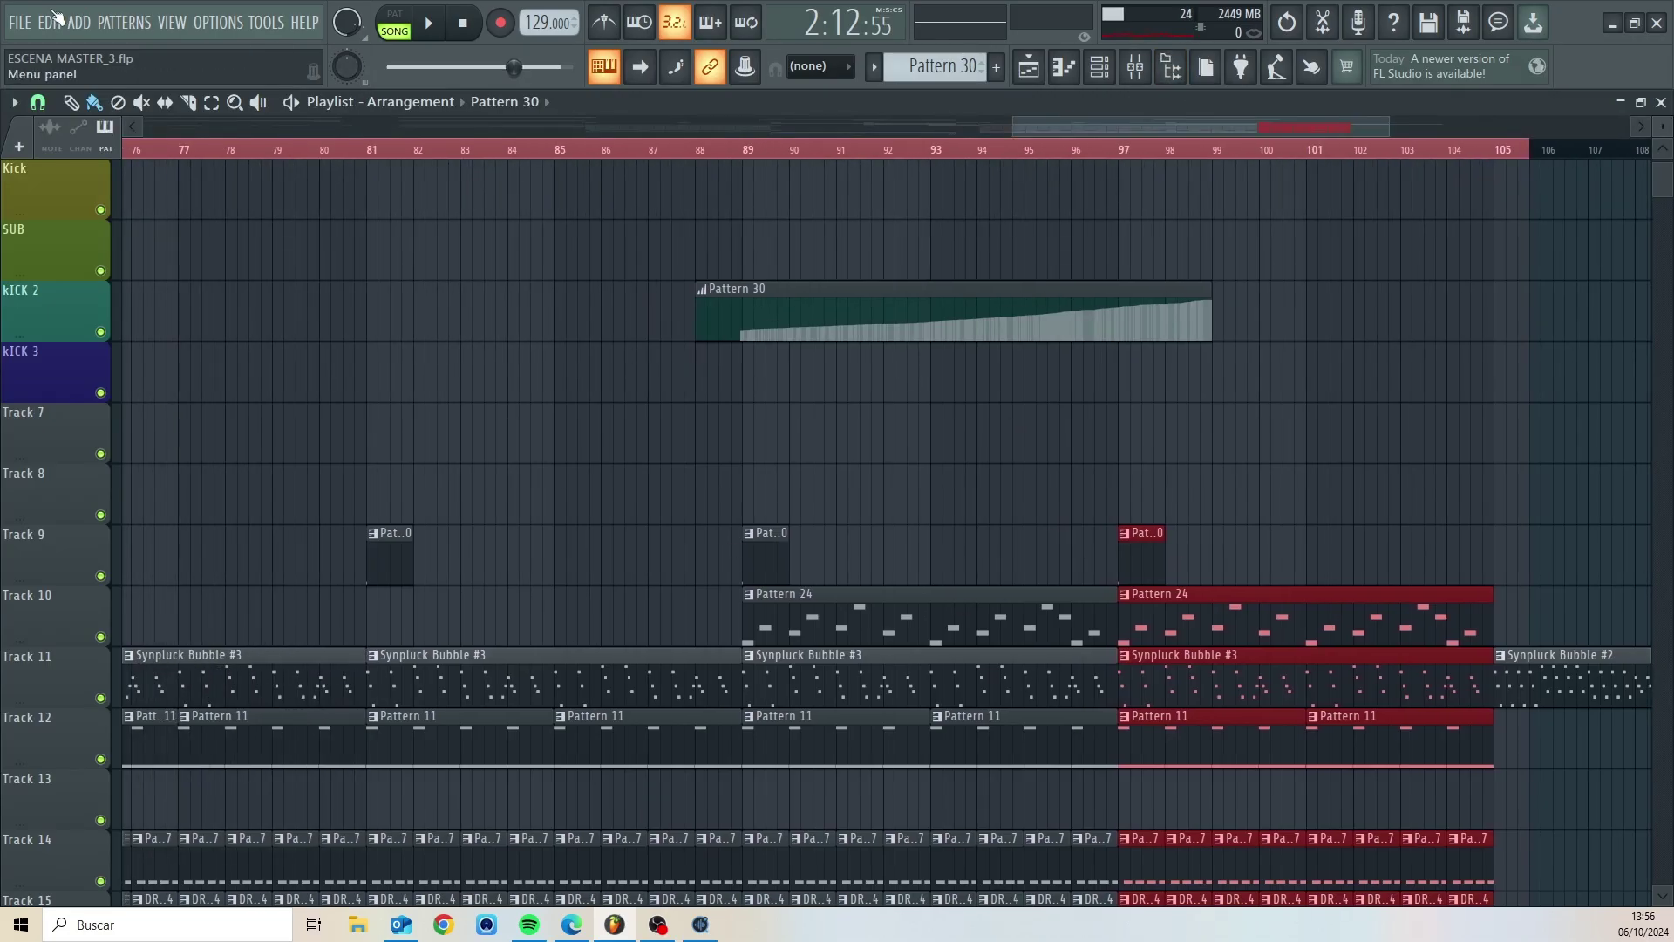
{"action": "left_click", "coordinate": [23, 24]}
{"action": "left_click", "coordinate": [40, 117]}
- Play the song from about bar 87 and place a Pattern 5 clip on Track 13 at bar 97
{"action": "key", "text": "space"}
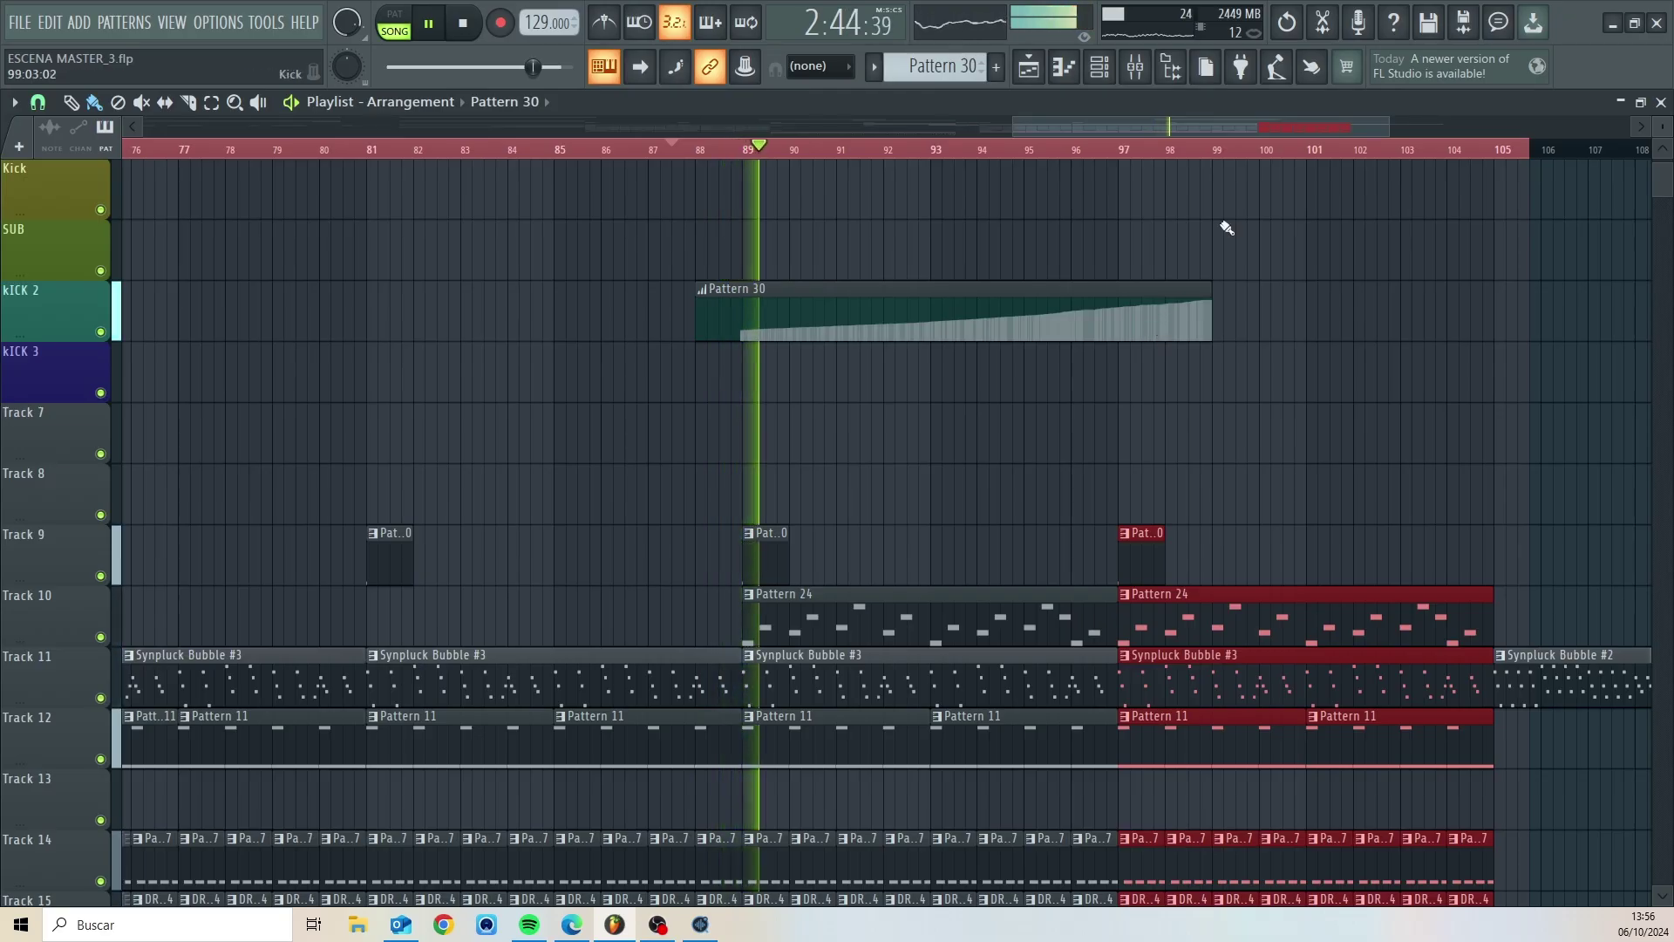
{"action": "left_click_drag", "start_coordinate": [1217, 128], "coordinate": [1289, 118]}
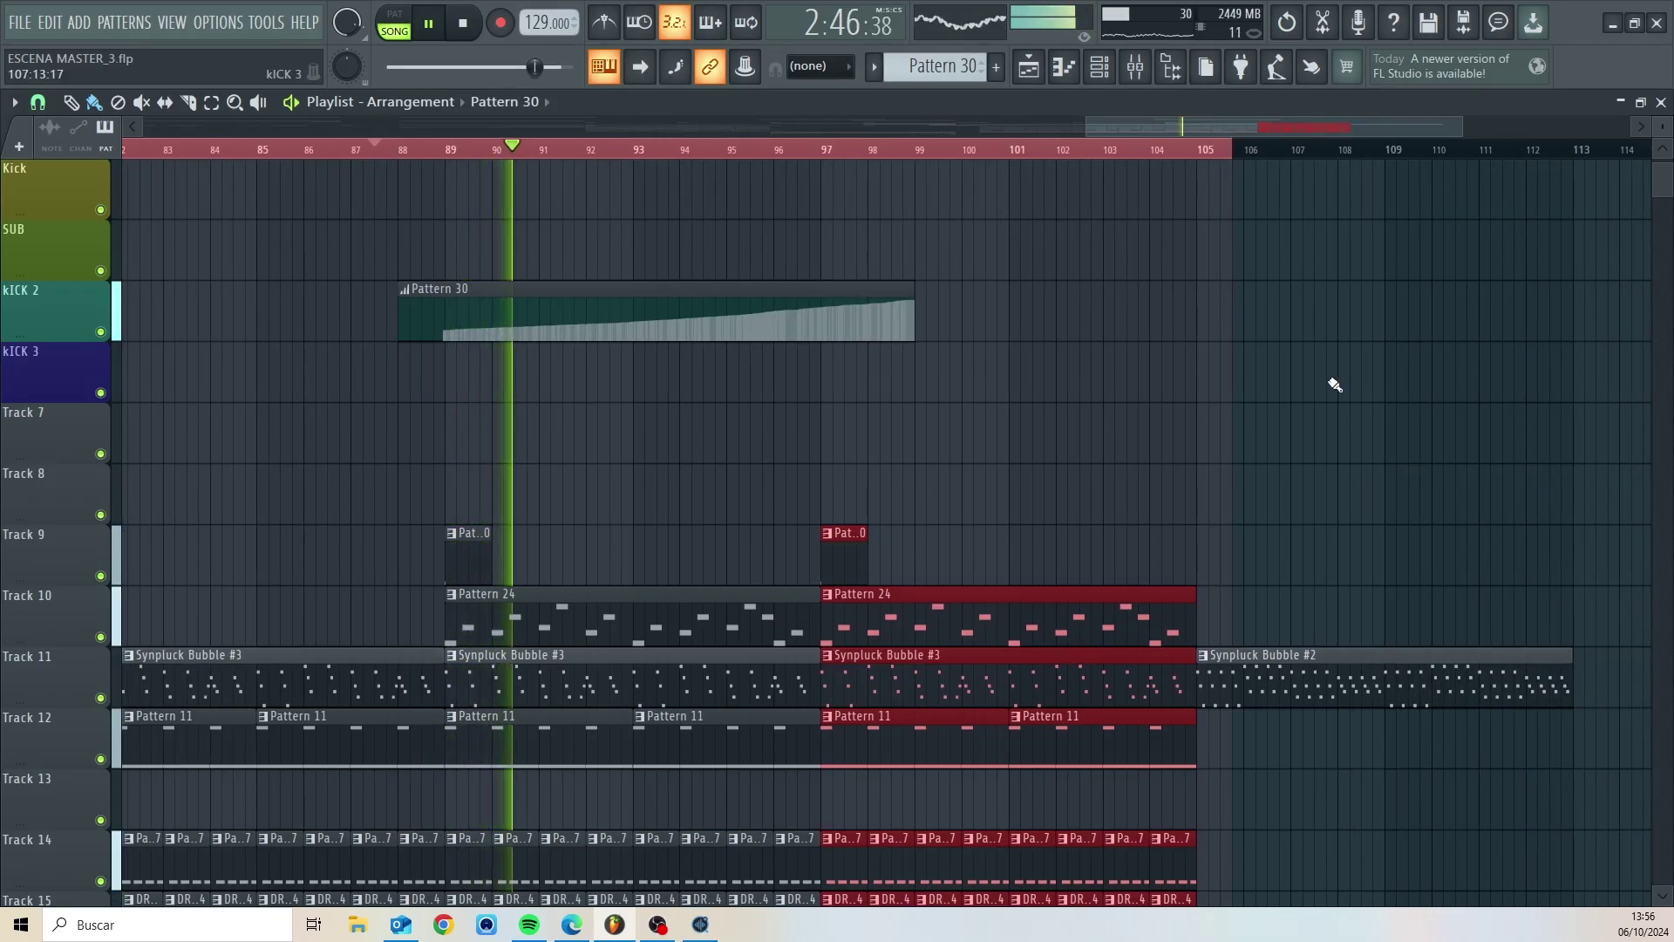
{"action": "scroll", "coordinate": [1319, 390], "scroll_direction": "down", "scroll_amount": 2}
{"action": "scroll", "coordinate": [1308, 384], "scroll_direction": "down", "scroll_amount": 2}
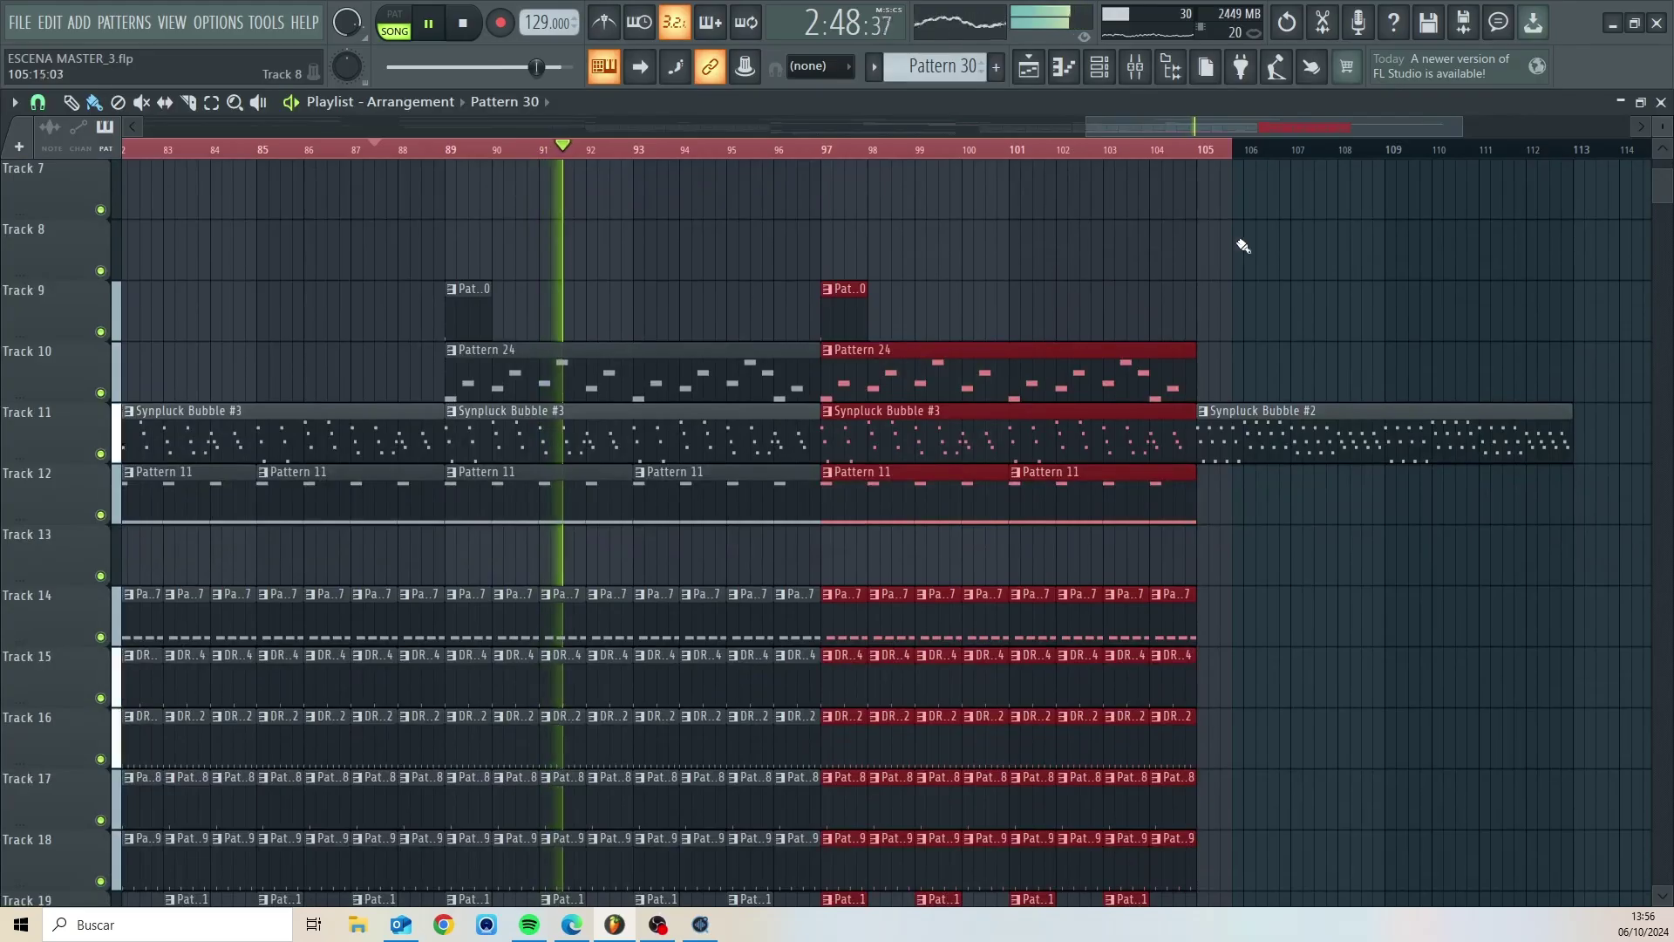
{"action": "mouse_move", "coordinate": [1186, 127]}
{"action": "left_mouse_down"}
{"action": "mouse_move", "coordinate": [987, 152]}
{"action": "mouse_move", "coordinate": [1208, 121]}
{"action": "left_mouse_up"}
{"action": "left_click", "coordinate": [291, 553]}
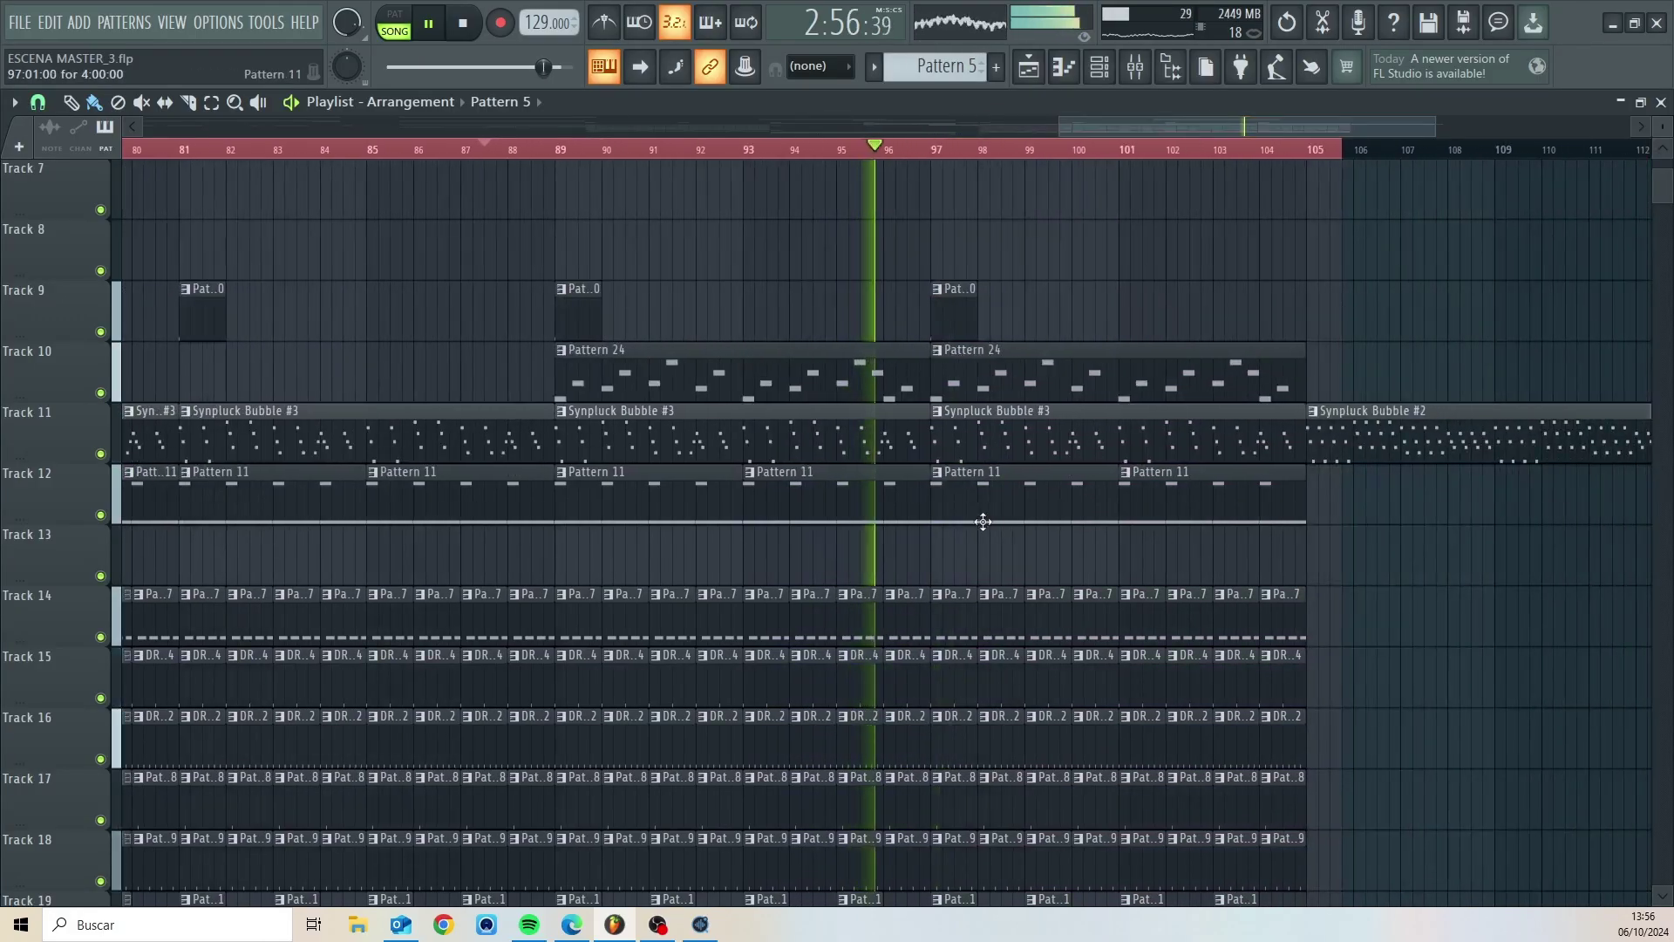
{"action": "left_click", "coordinate": [937, 554]}
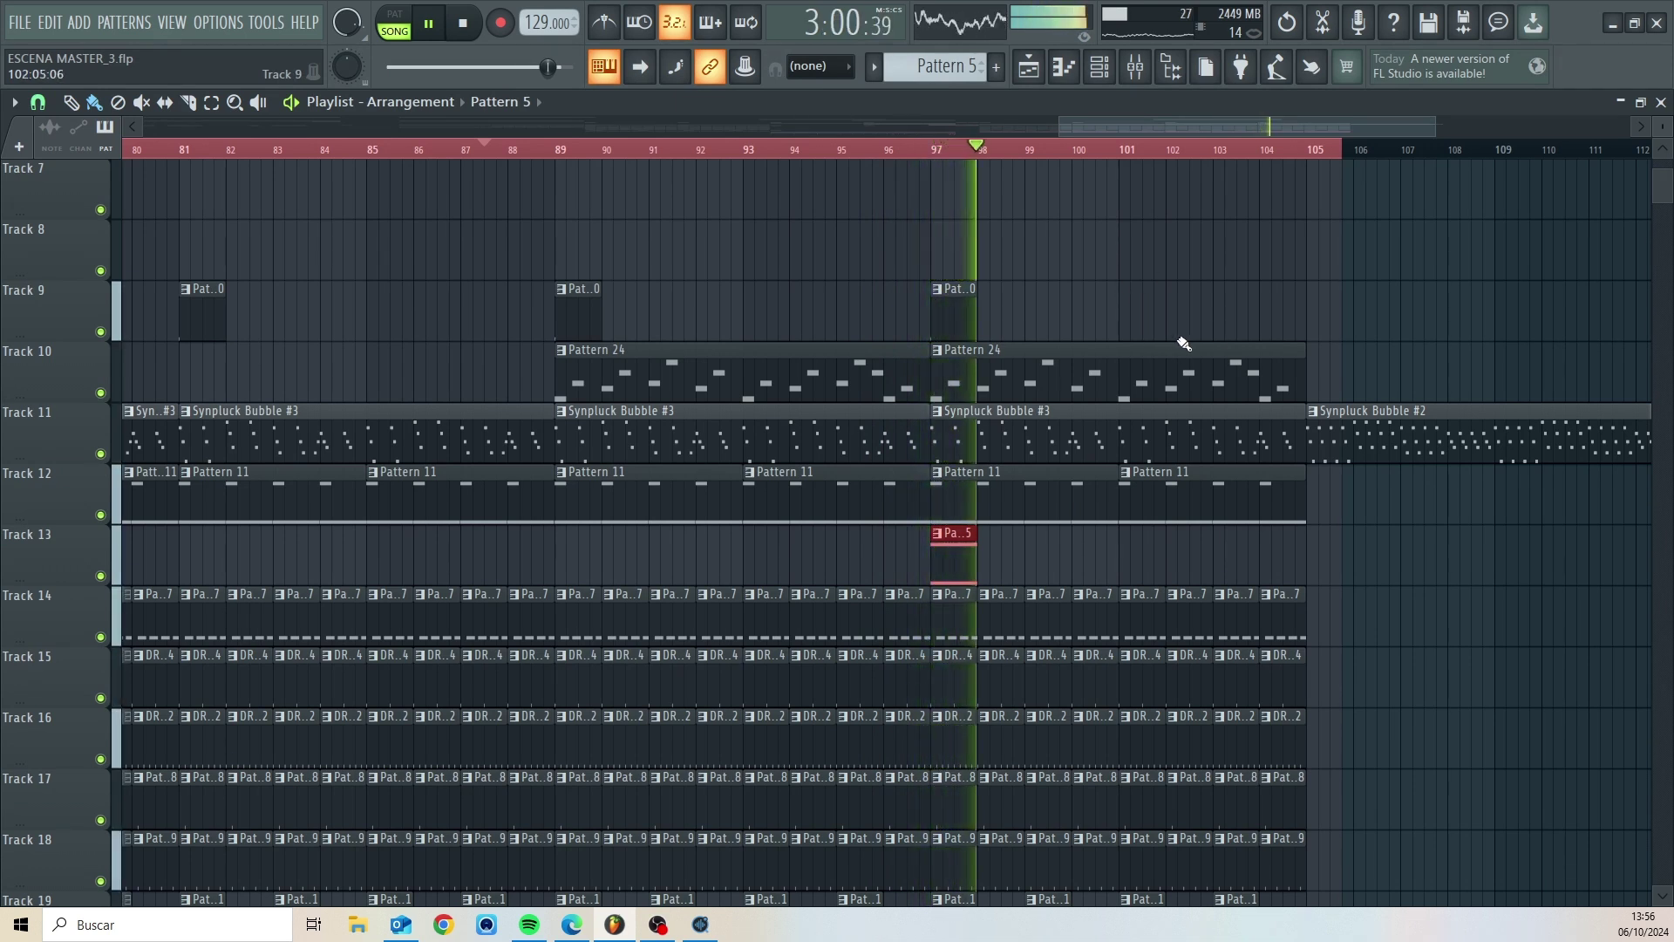
- Extend the time selection to about bar 109 and place Pattern 11 clips on Track 12 at bars 105 and 109
{"action": "left_click_drag", "start_coordinate": [1190, 123], "coordinate": [1302, 122]}
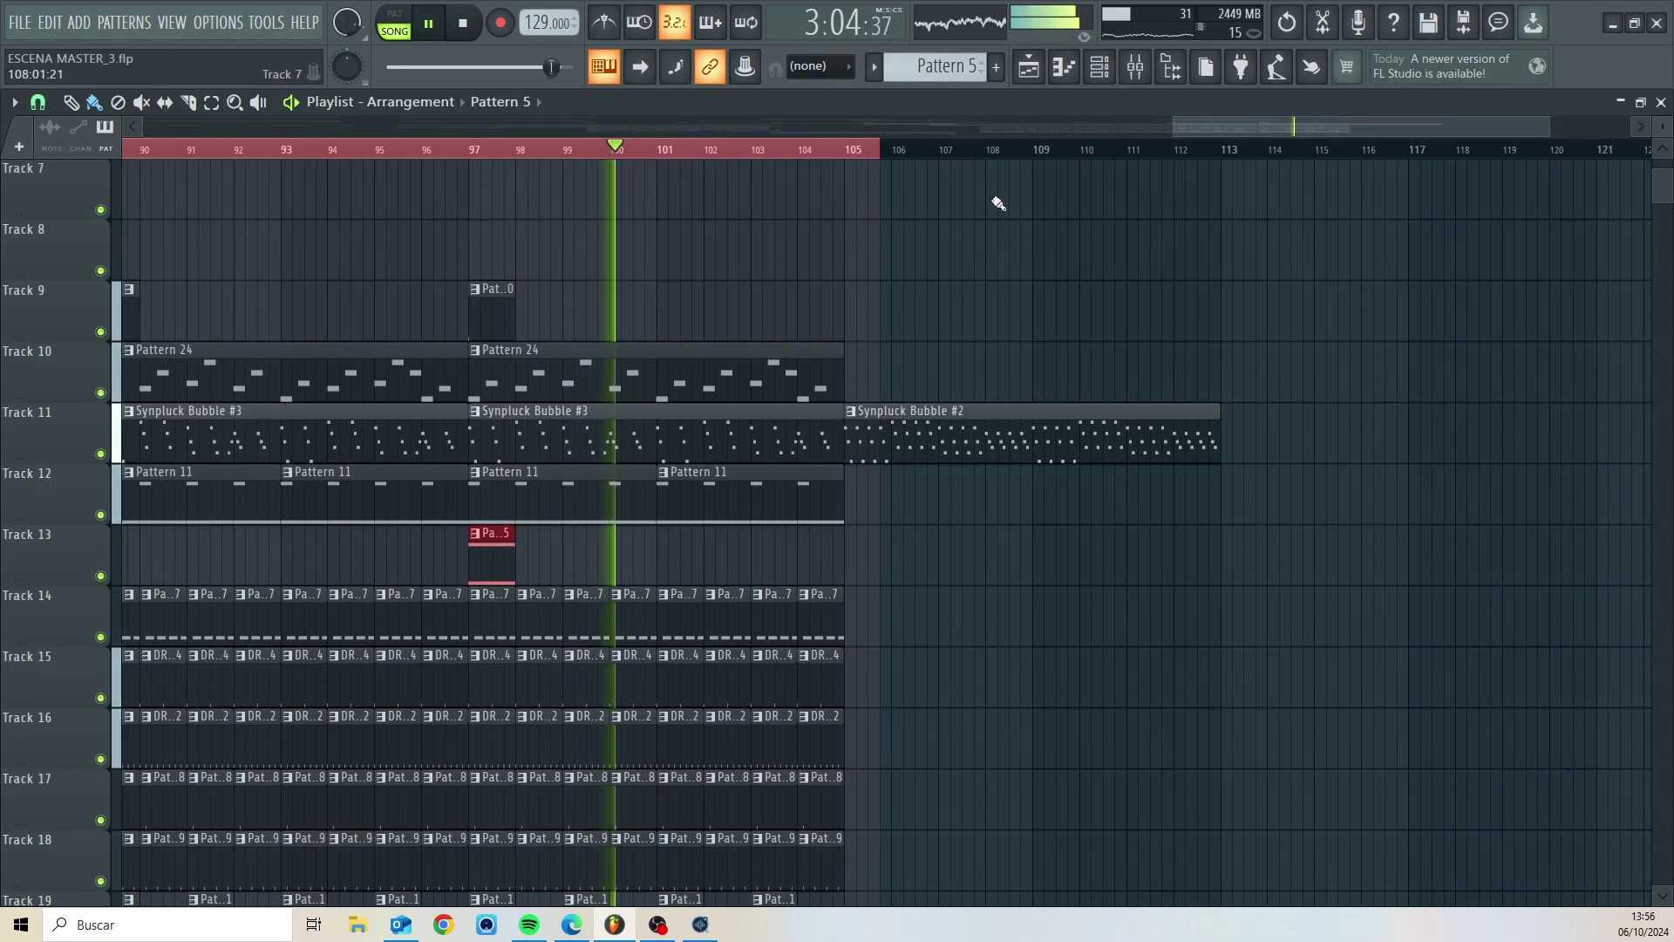
{"action": "left_click", "coordinate": [1058, 153], "text": "ctrl+shift"}
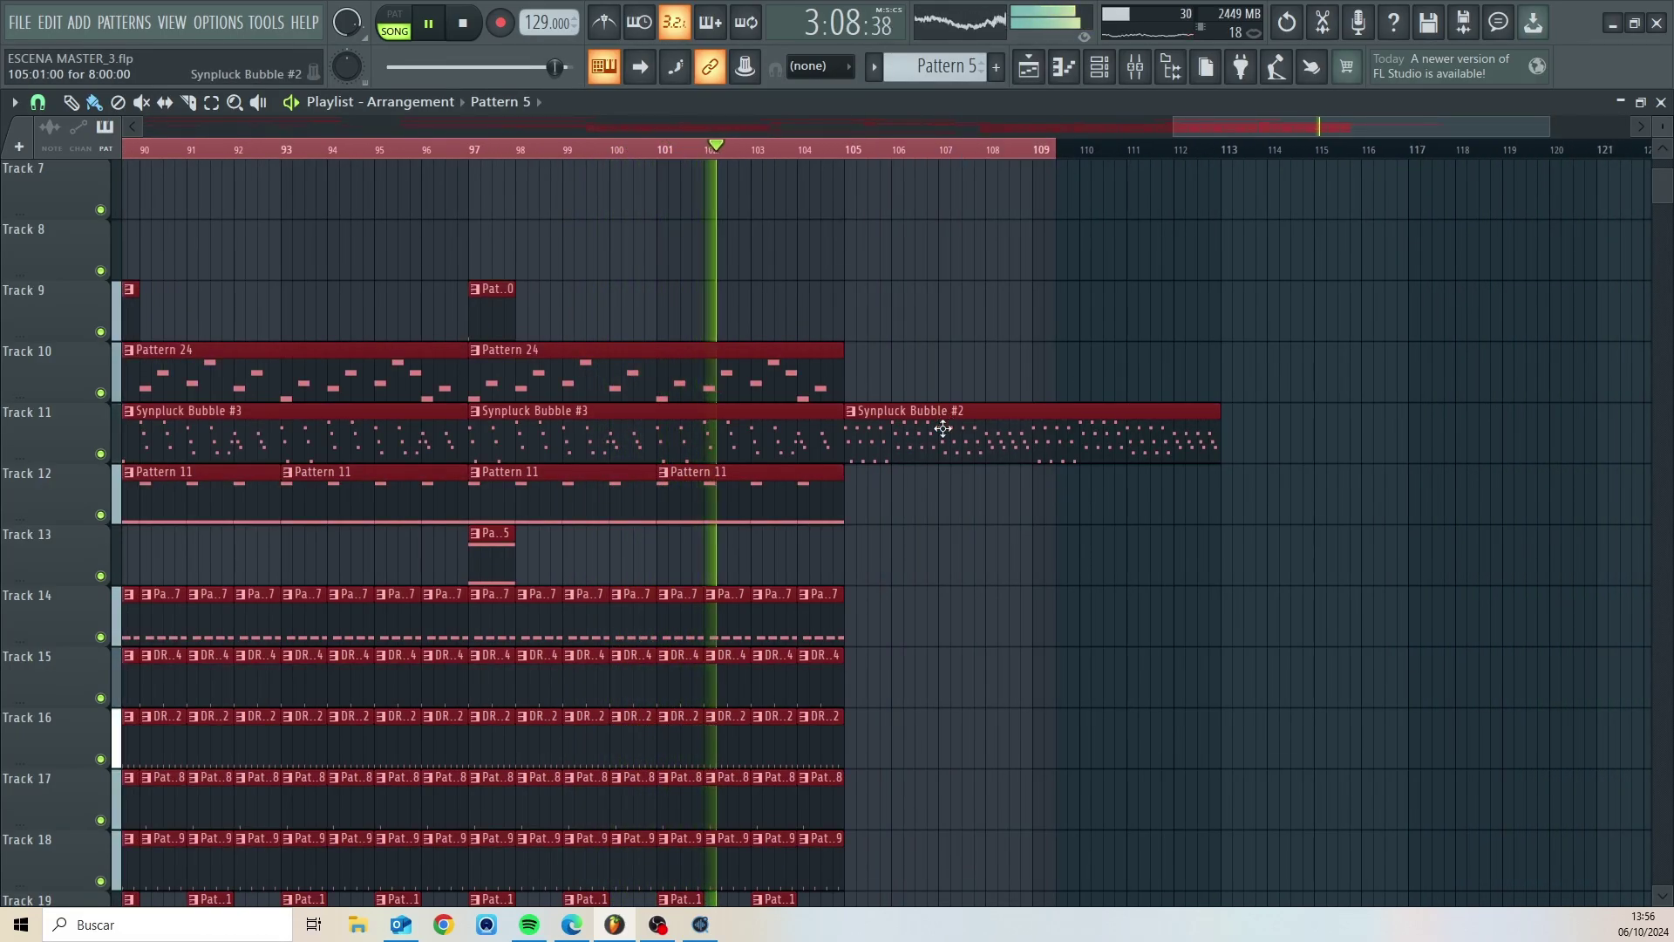
{"action": "left_click", "coordinate": [805, 496]}
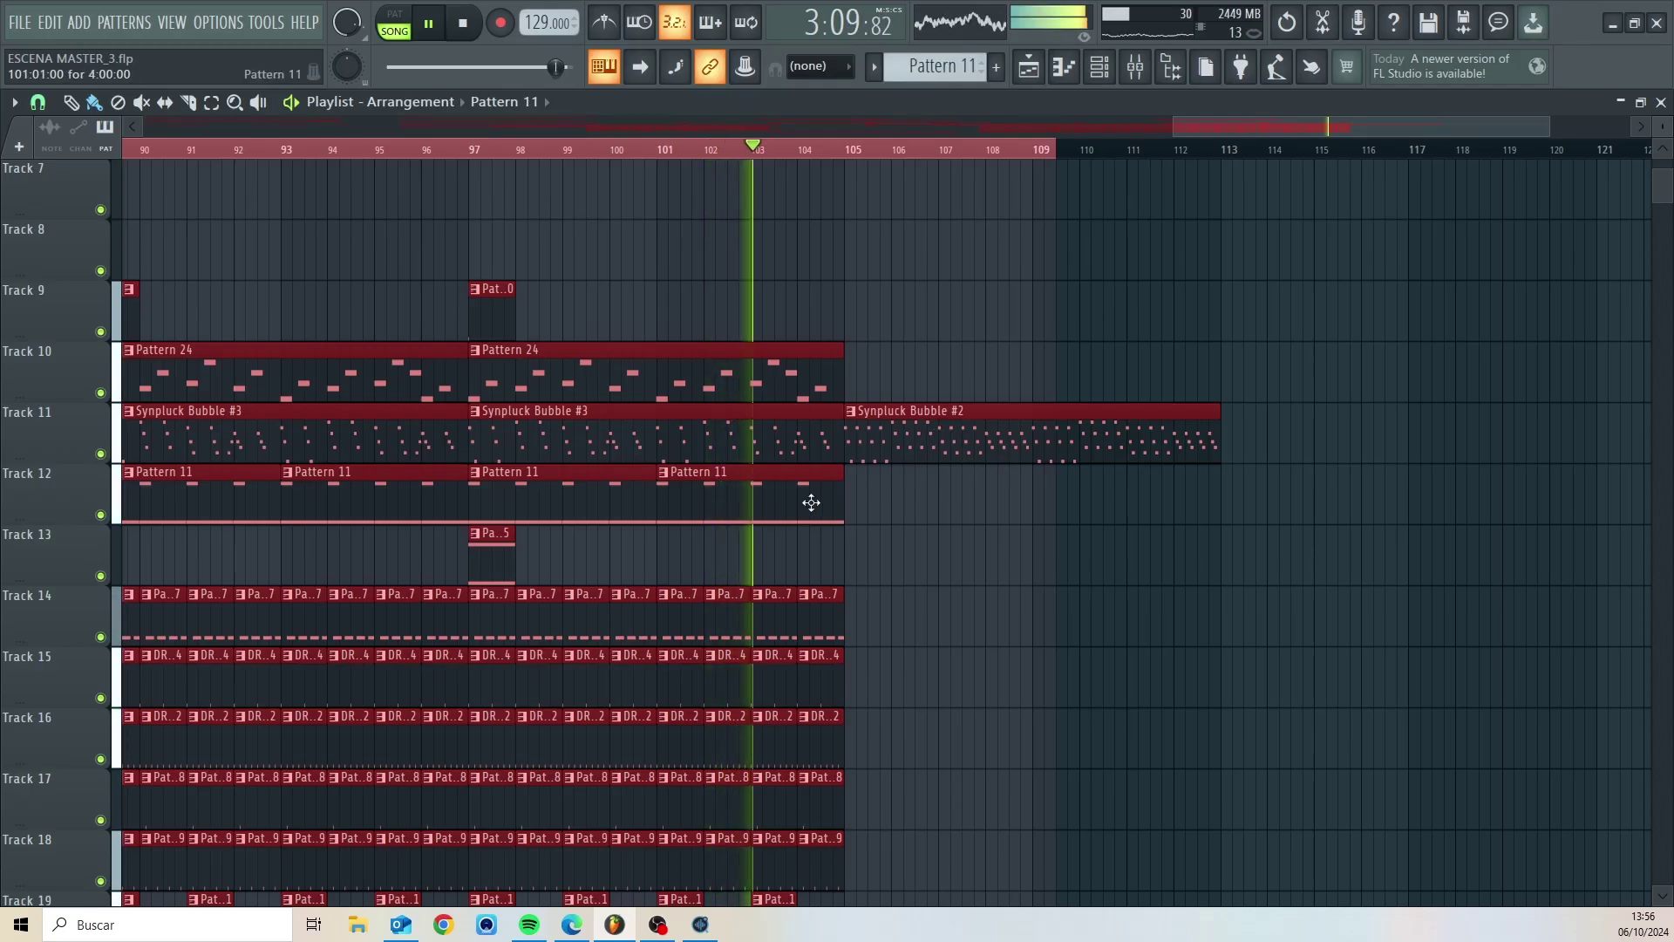
{"action": "left_click", "coordinate": [858, 504]}
{"action": "left_click_drag", "start_coordinate": [901, 504], "coordinate": [889, 501]}
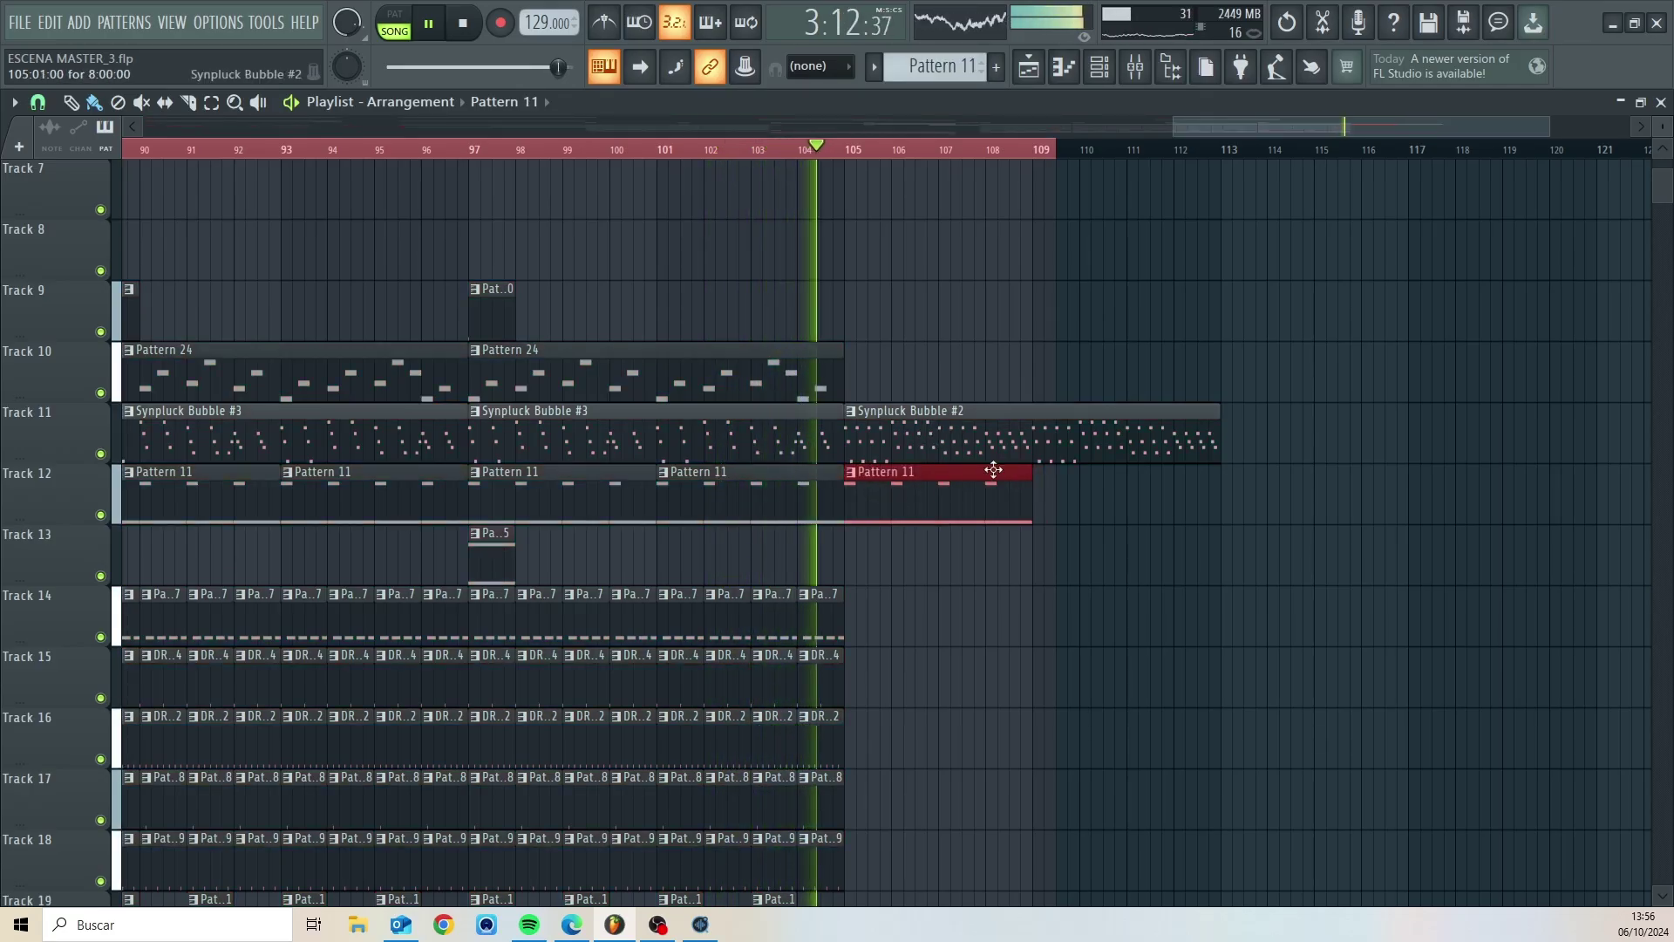
{"action": "left_click", "coordinate": [1039, 507]}
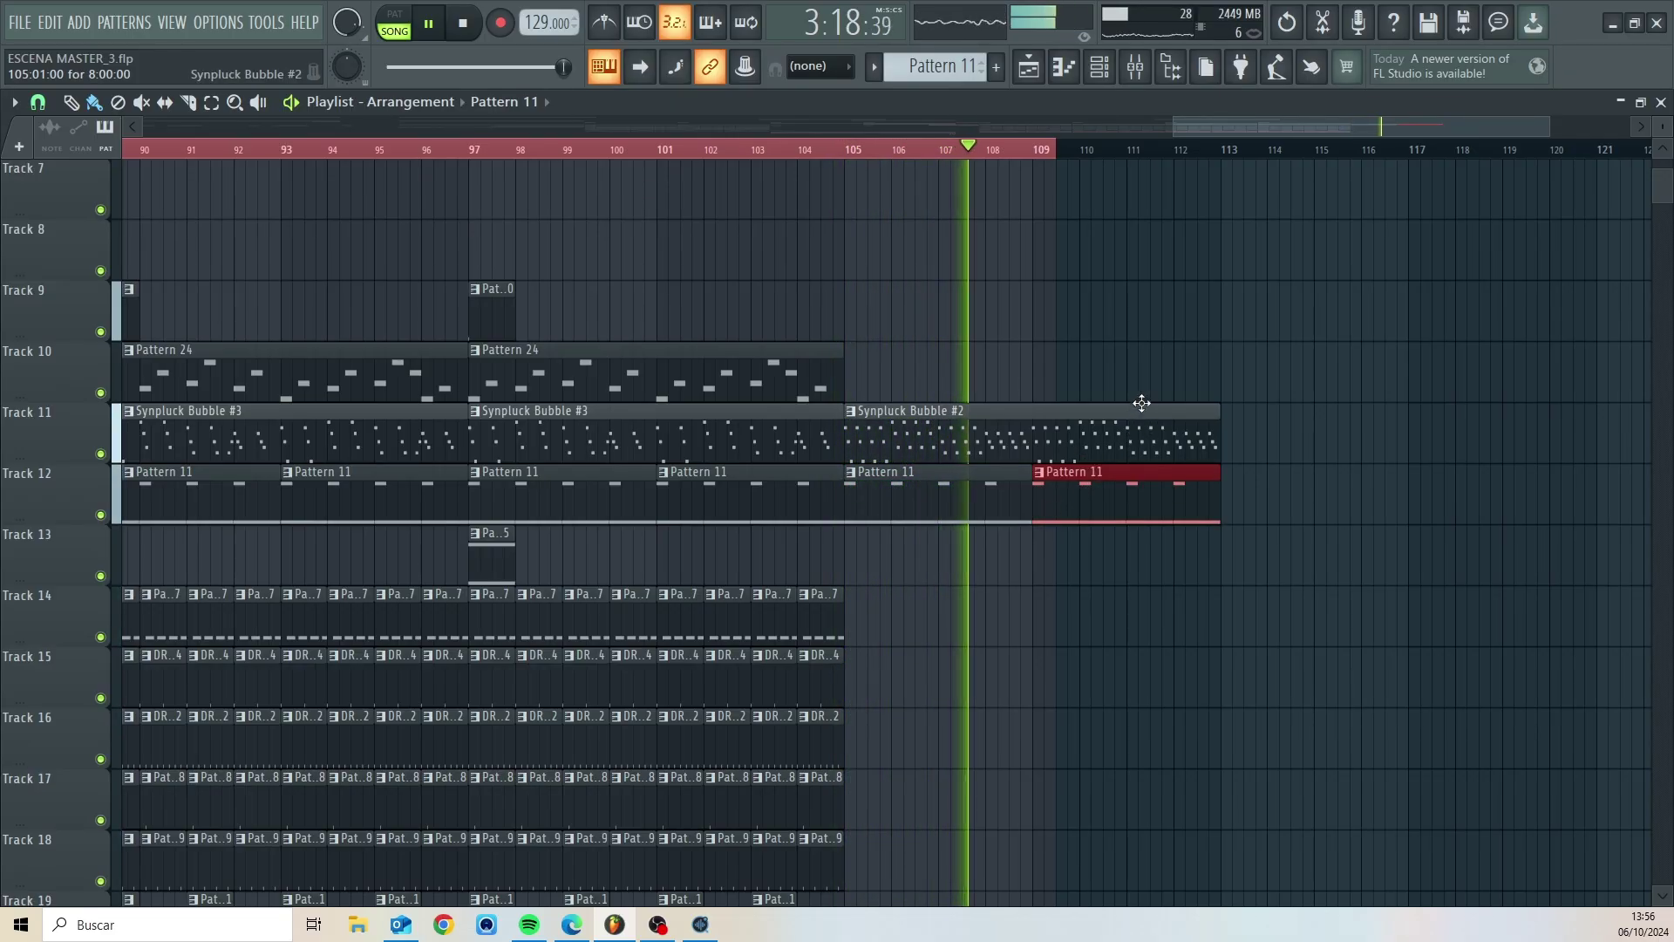
- Copy the bar 105–113 clips on Tracks 11 and 12 to bar 113 and extend the time selection to about bar 121
{"action": "key", "text": "ctrl+a"}
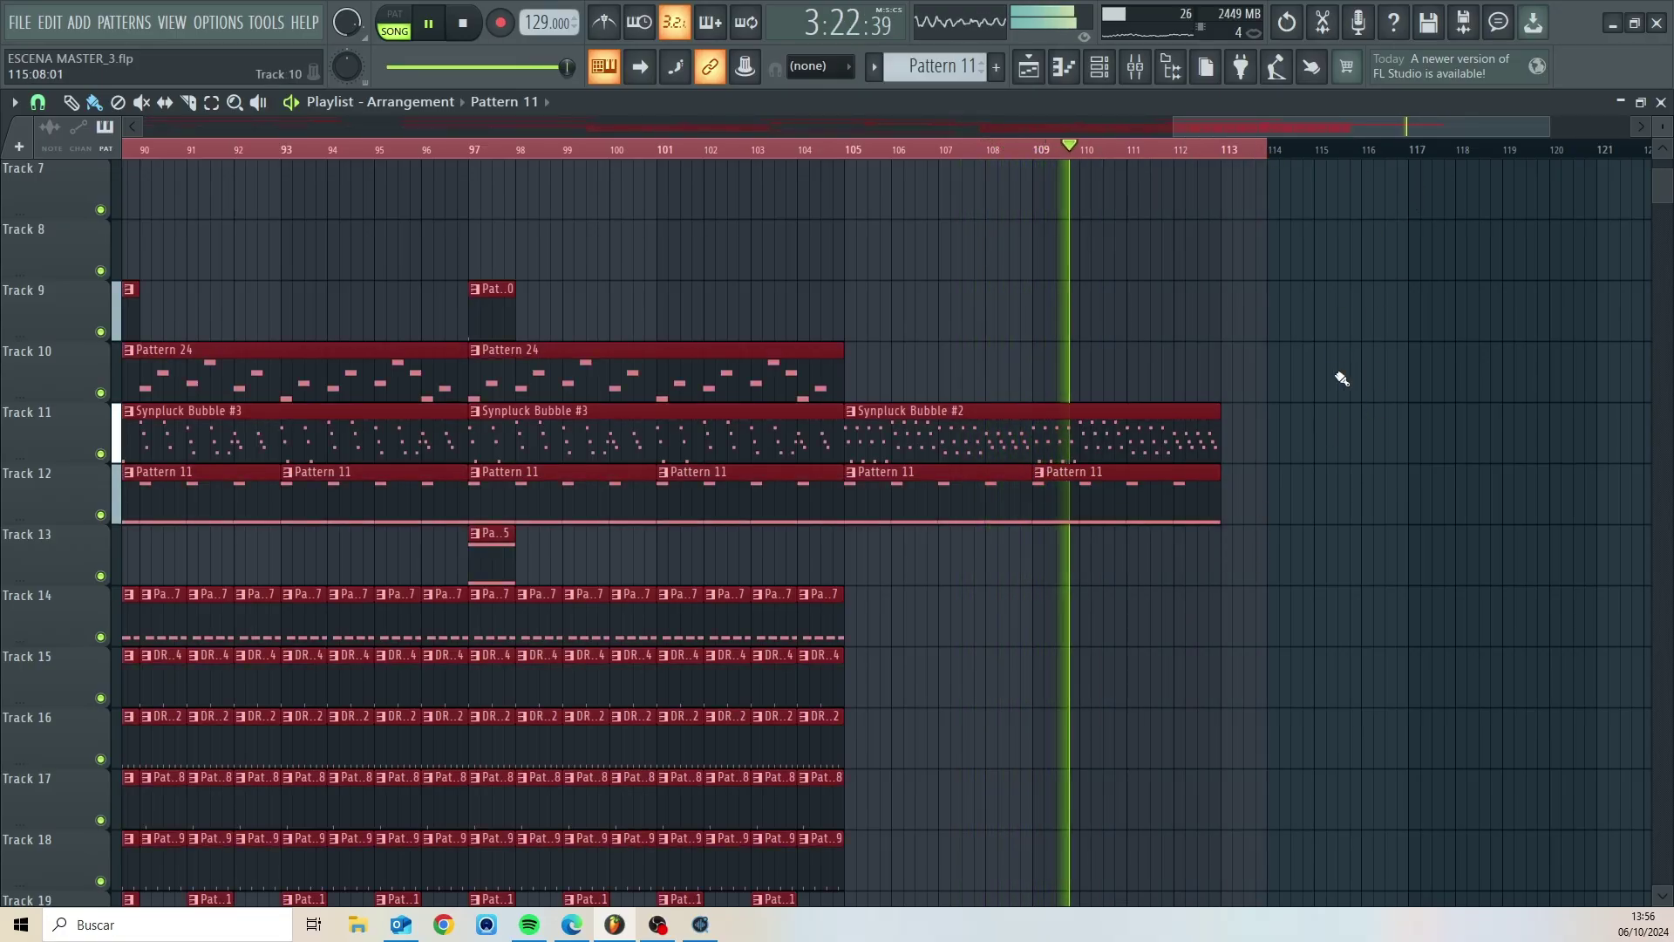
{"action": "left_click_drag", "start_coordinate": [1294, 122], "coordinate": [1356, 128]}
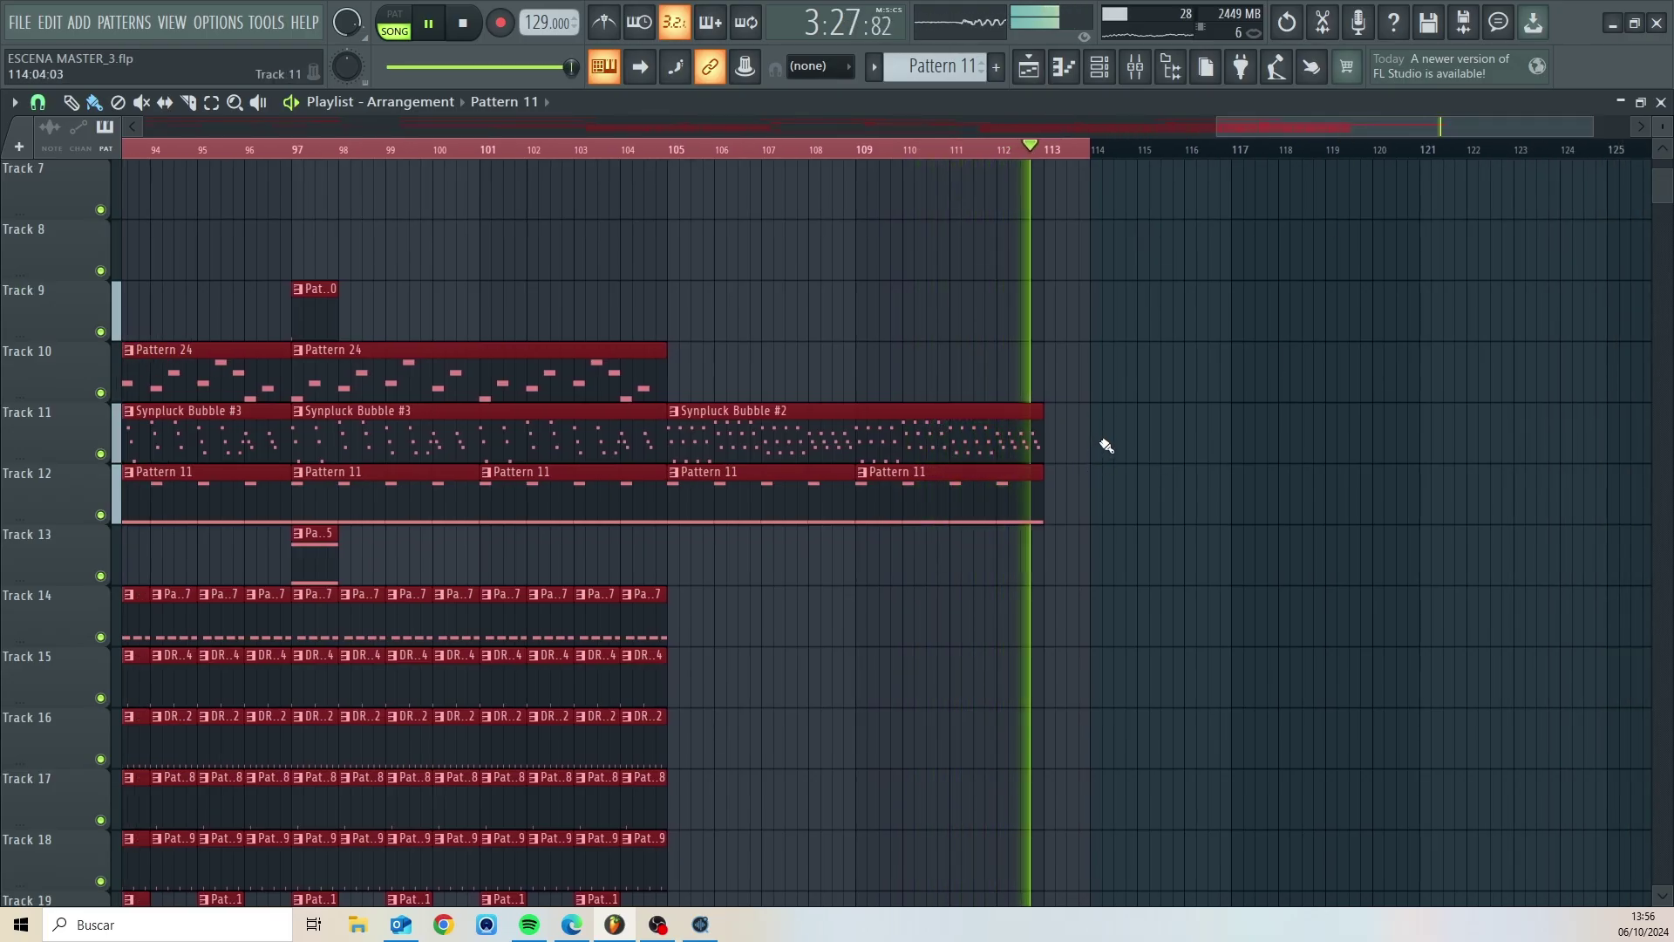
{"action": "key", "text": "space"}
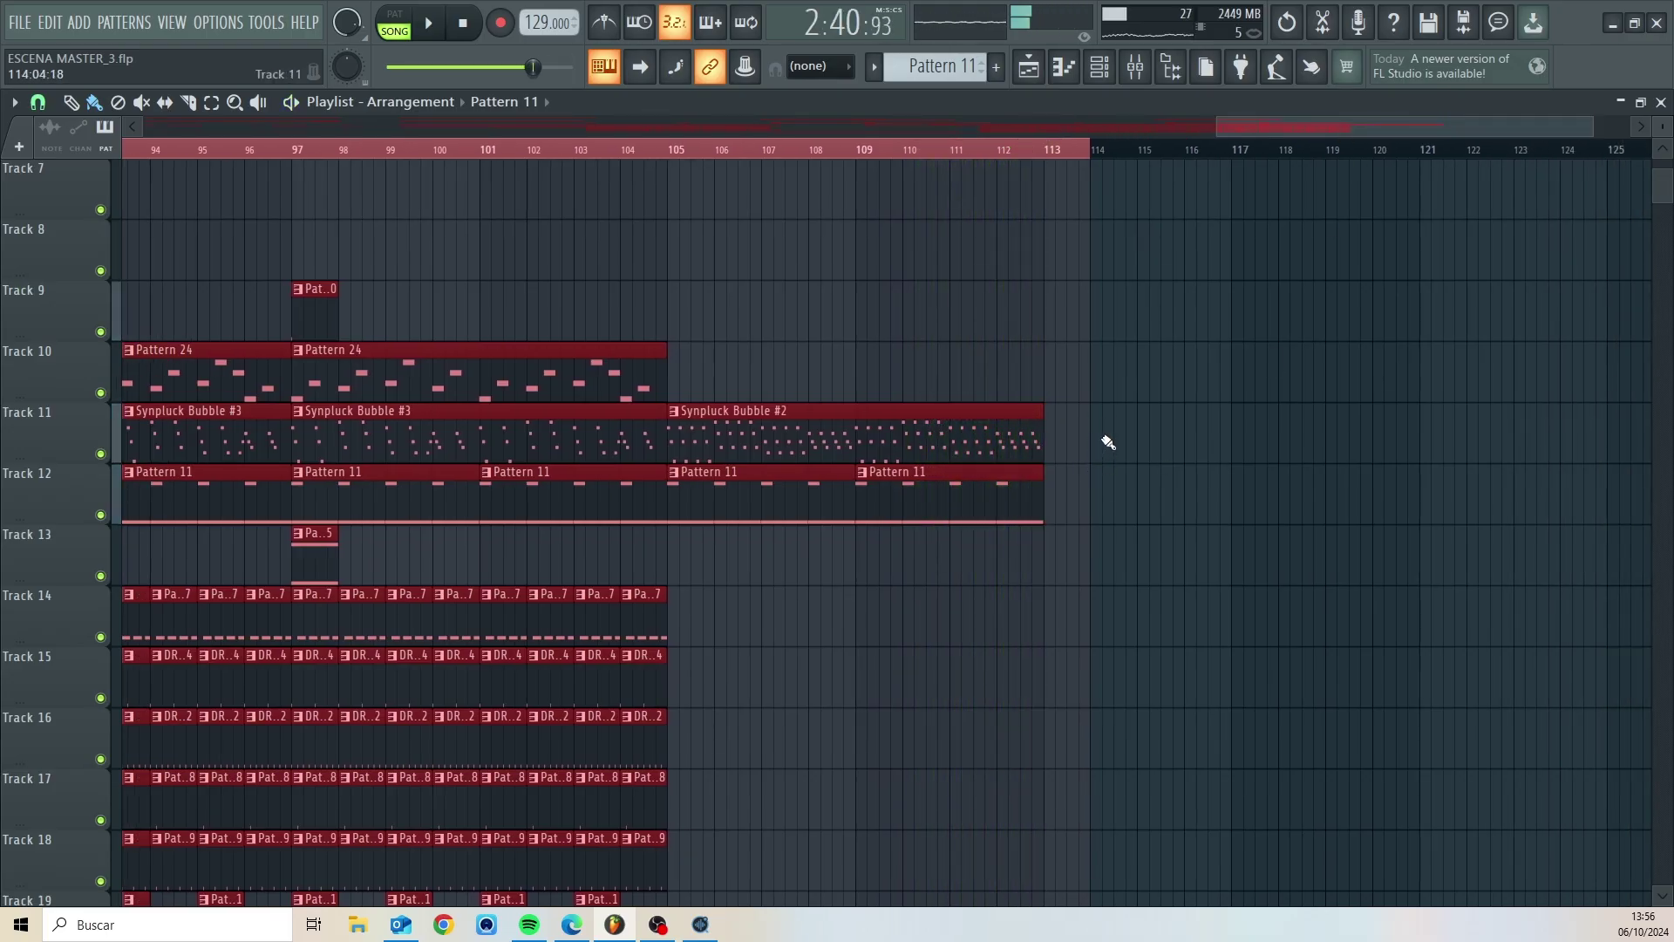
{"action": "left_click_drag", "start_coordinate": [1165, 165], "coordinate": [1416, 161]}
{"action": "left_click_drag", "start_coordinate": [1039, 558], "coordinate": [1103, 445]}
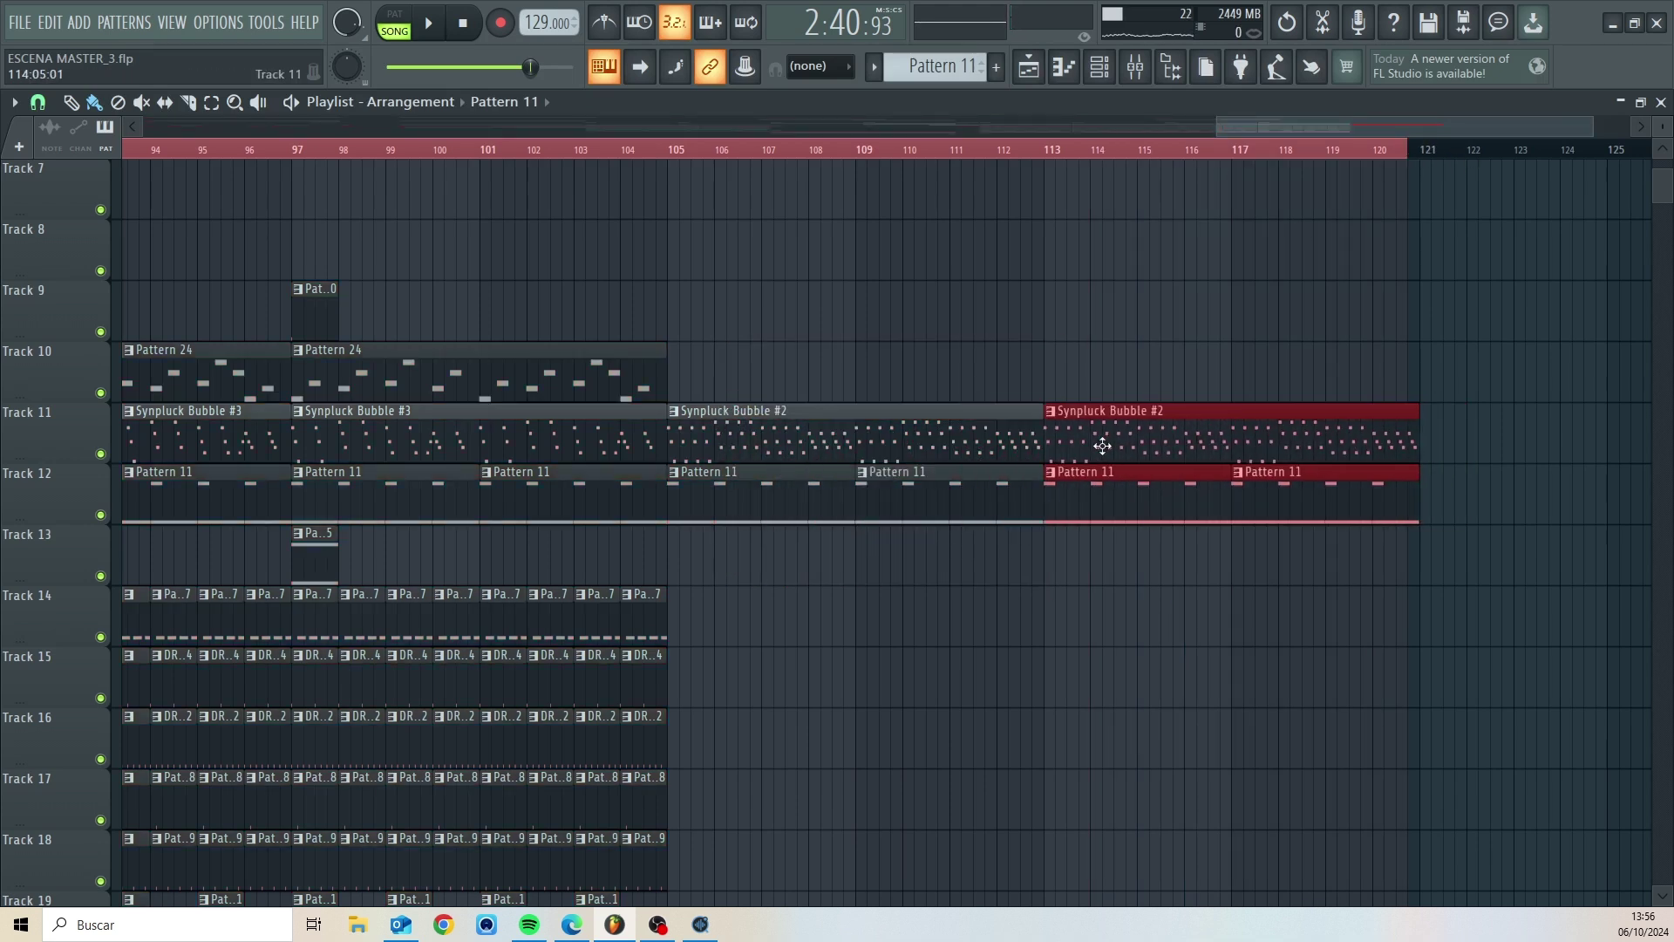
- Place WA TapeDrumLoop 97BPM 02 clips on Track 21 at bars 113 and 117 and make both unique as #2
{"action": "scroll", "coordinate": [856, 553], "scroll_direction": "down", "scroll_amount": 5}
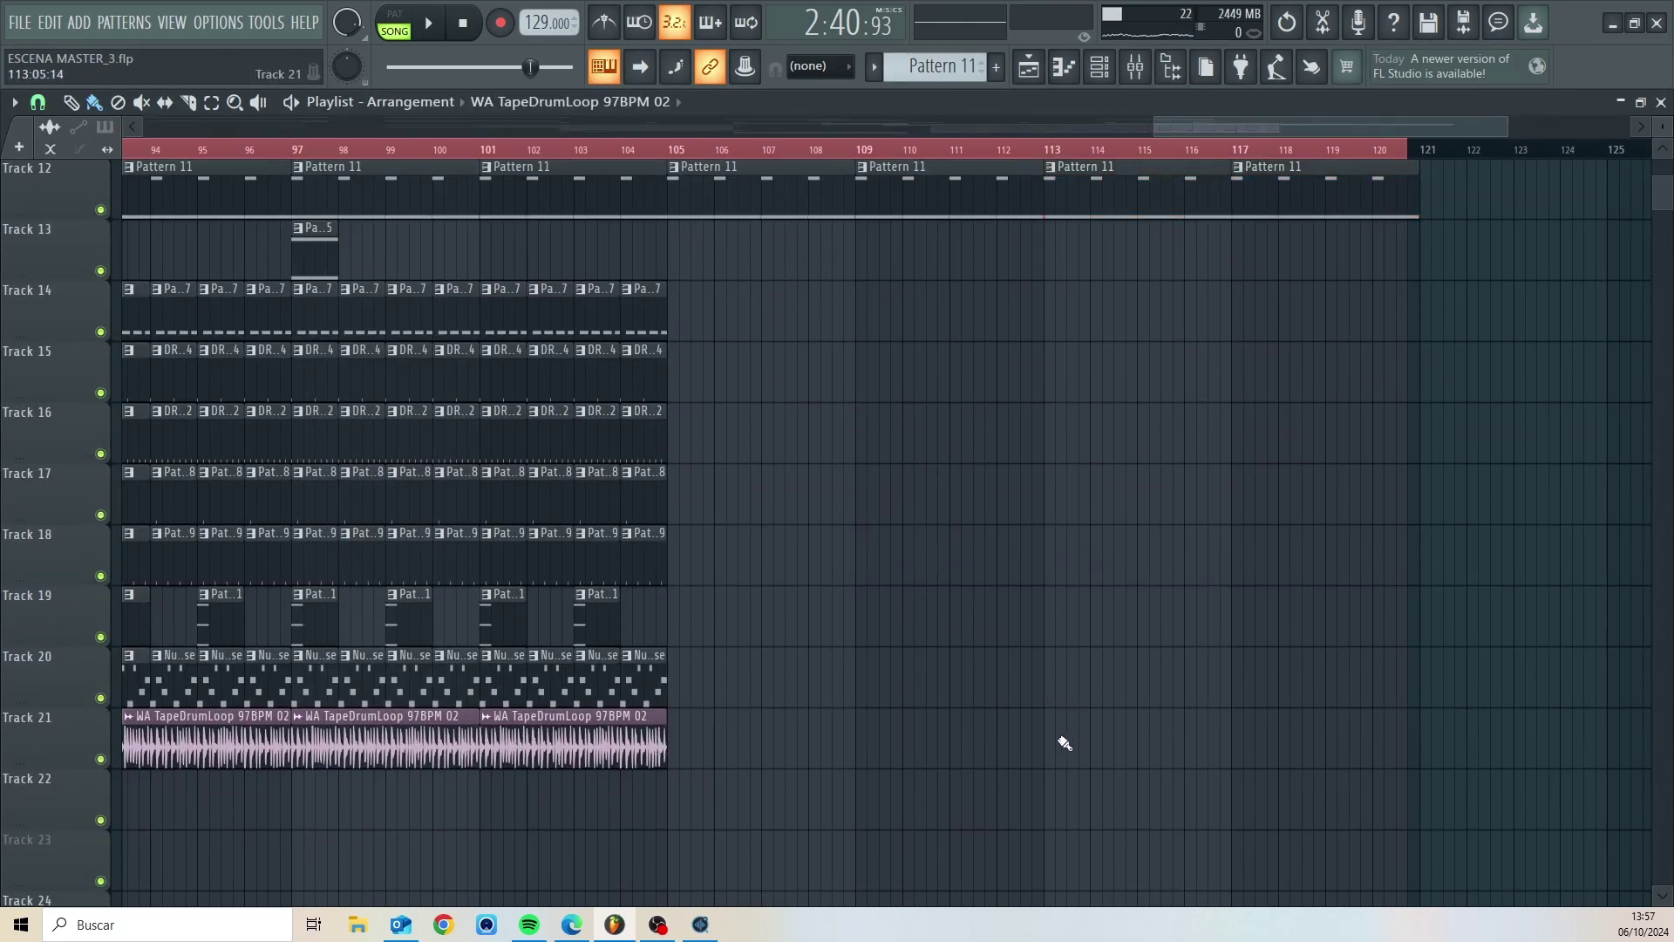
{"action": "left_click", "coordinate": [1245, 748]}
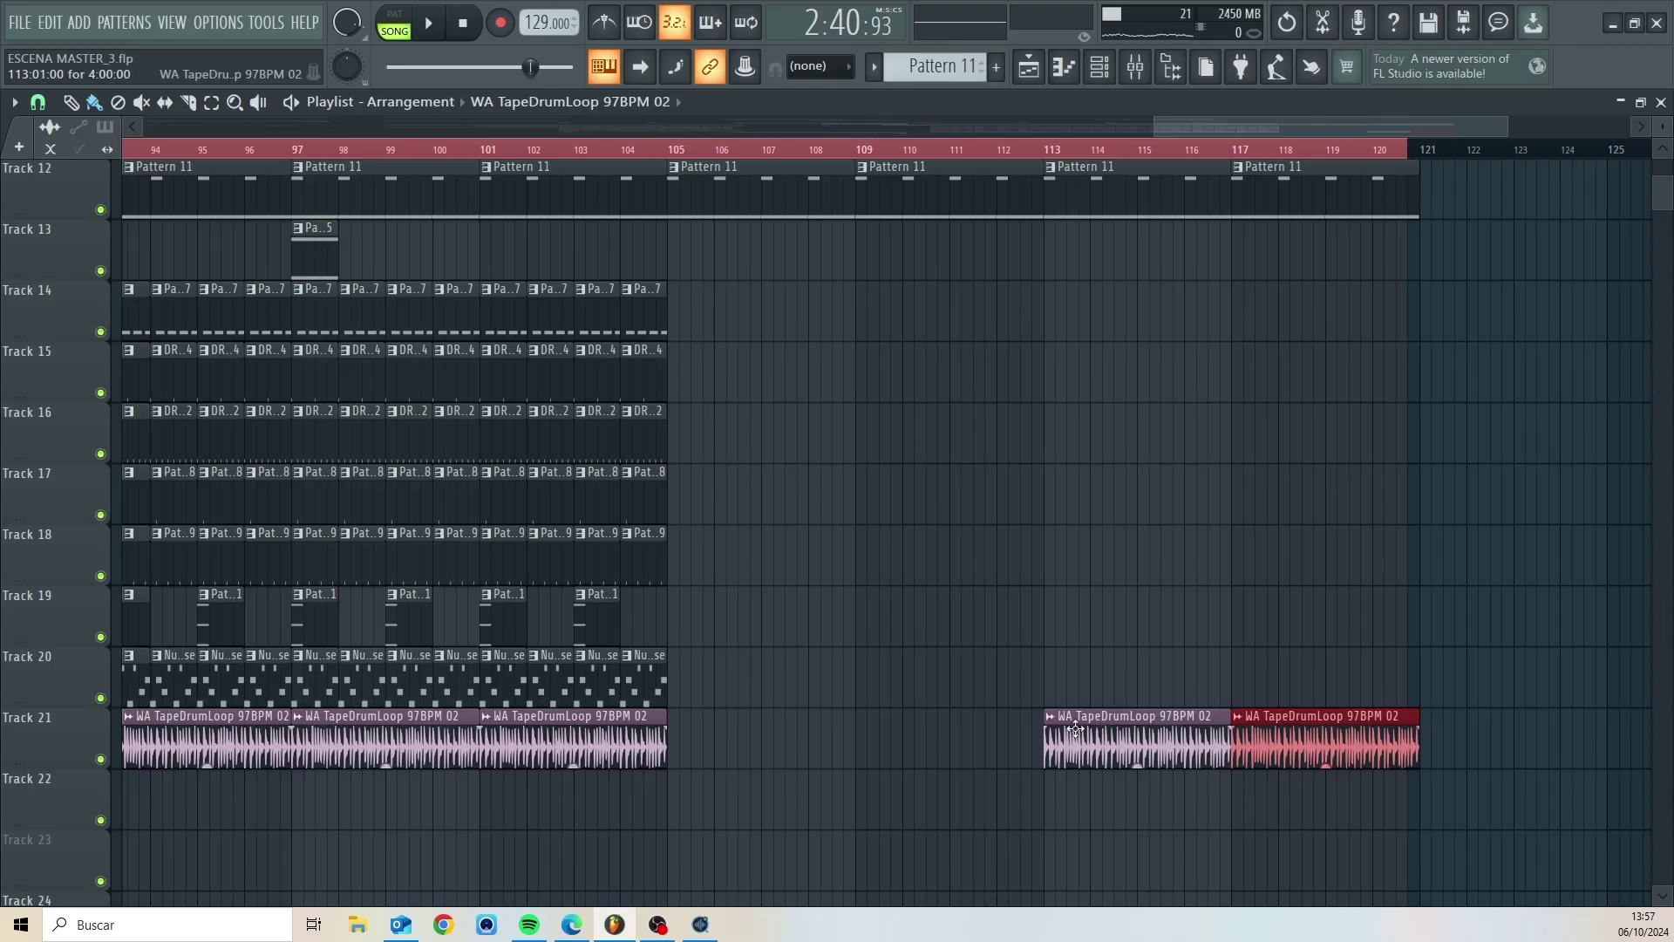
{"action": "right_click", "coordinate": [1053, 722]}
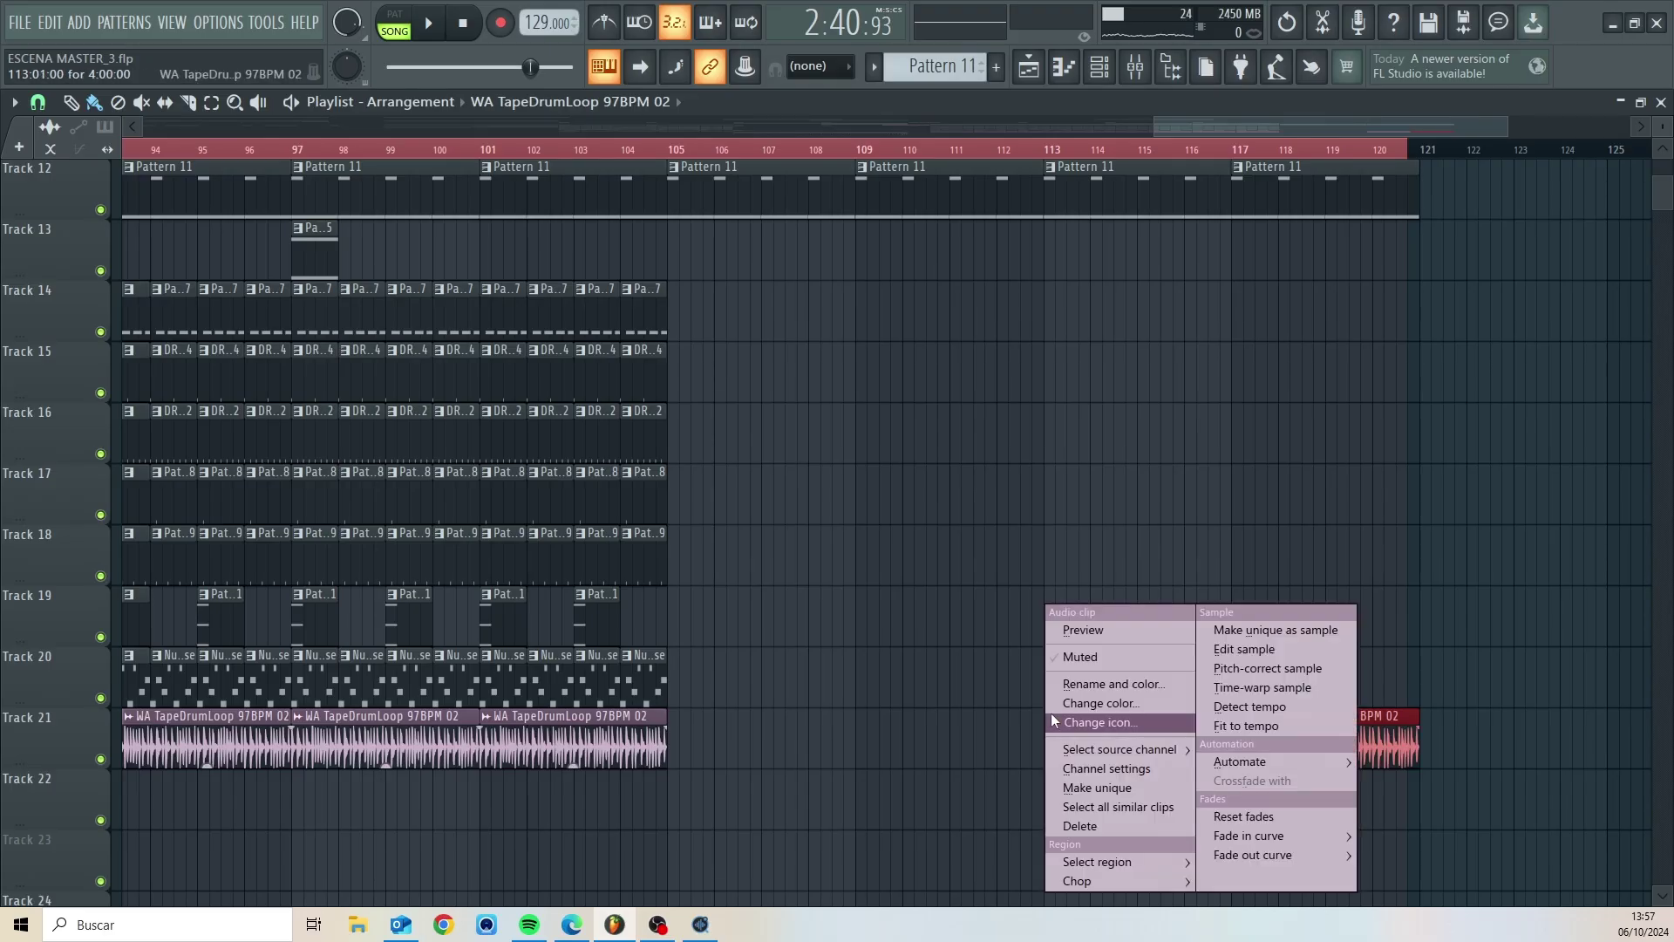
{"action": "left_click", "coordinate": [1103, 787]}
{"action": "right_click", "coordinate": [1279, 738]}
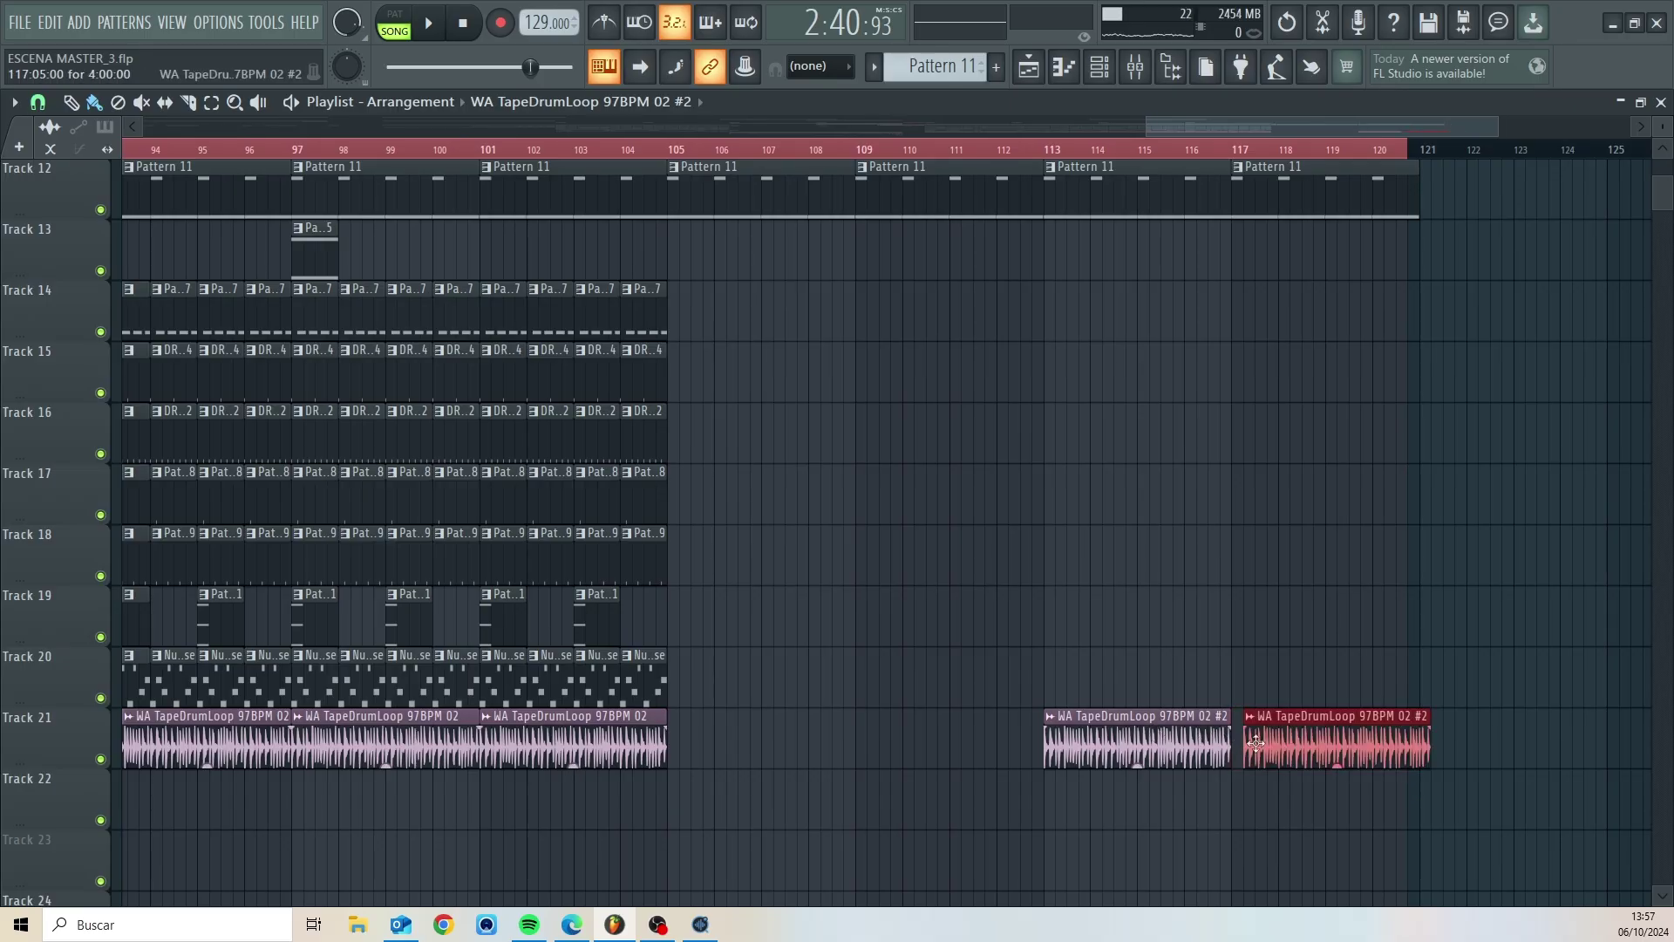
- Route WA TapeDrumLoop 97BPM 02 #2 to mixer Insert 19 and load Gross Beat in its first effect slot
{"action": "double_click", "coordinate": [1130, 743]}
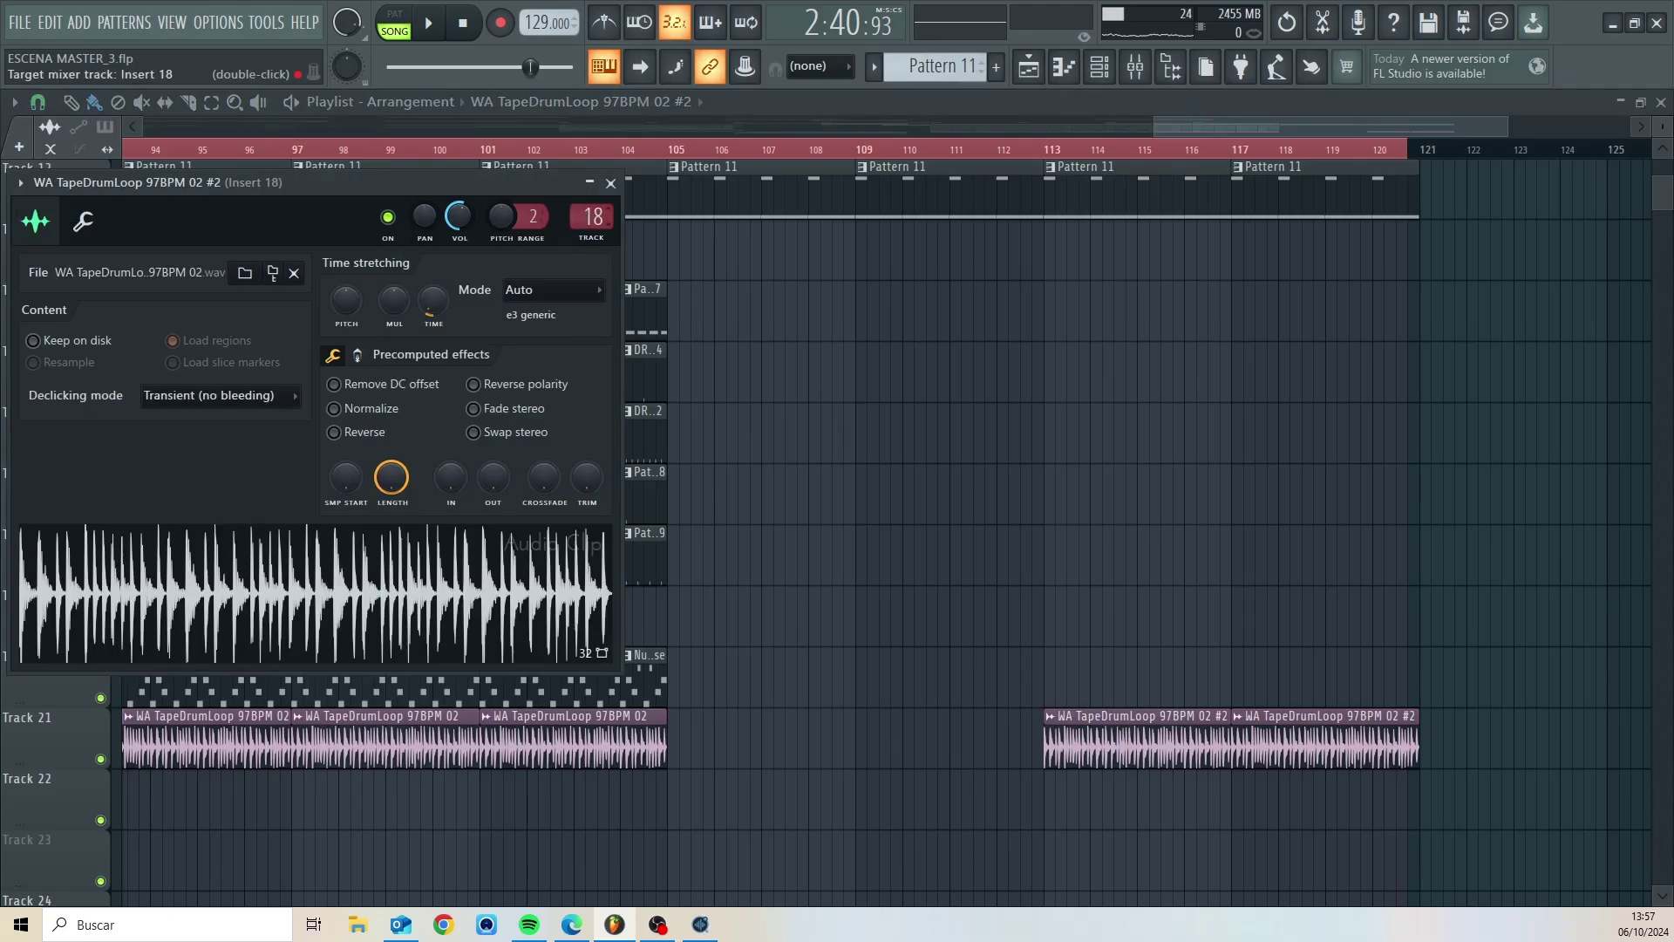
{"action": "left_click", "coordinate": [1137, 68]}
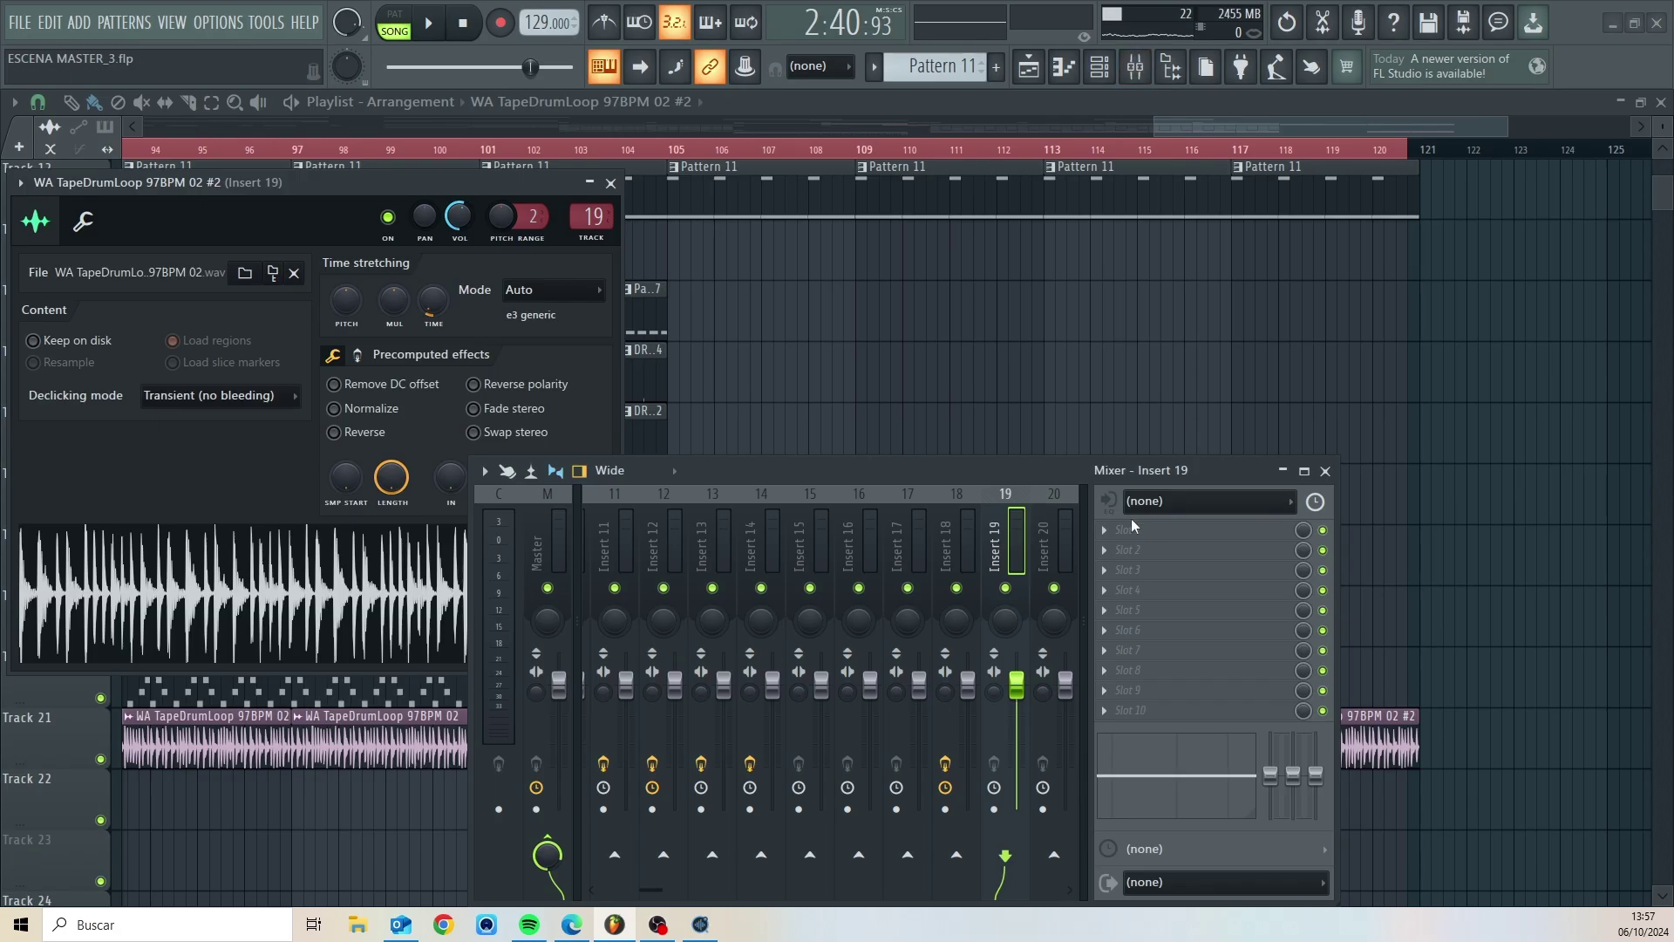
{"action": "left_click", "coordinate": [1105, 531]}
{"action": "mouse_move", "coordinate": [1151, 450]}
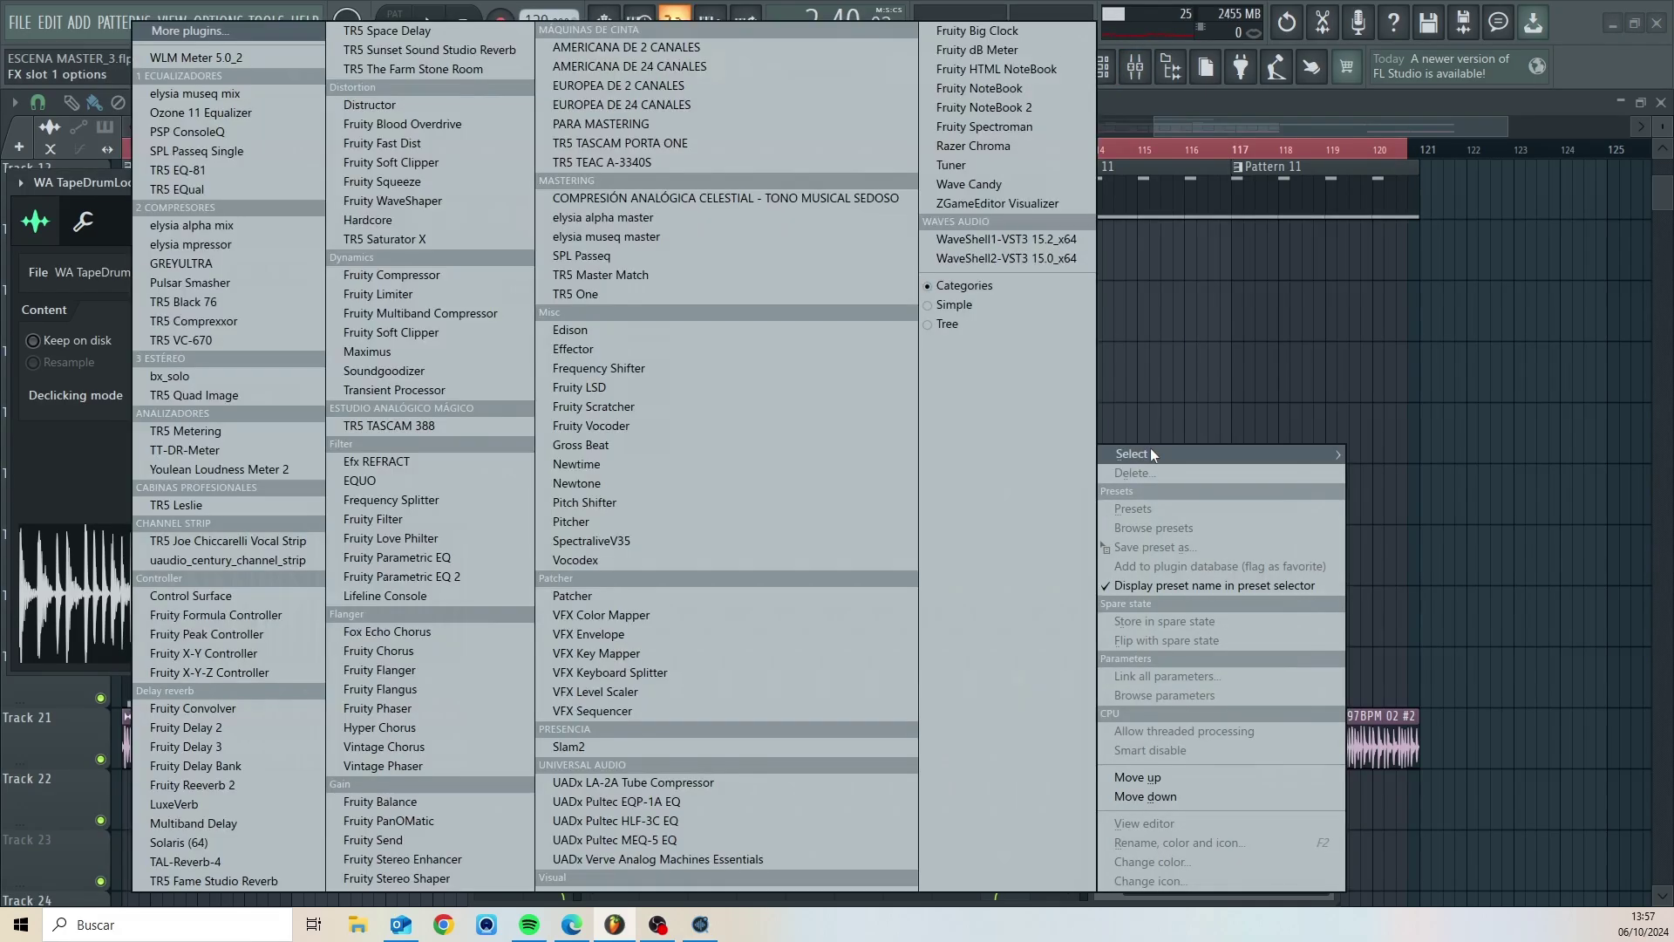
{"action": "left_click", "coordinate": [589, 445]}
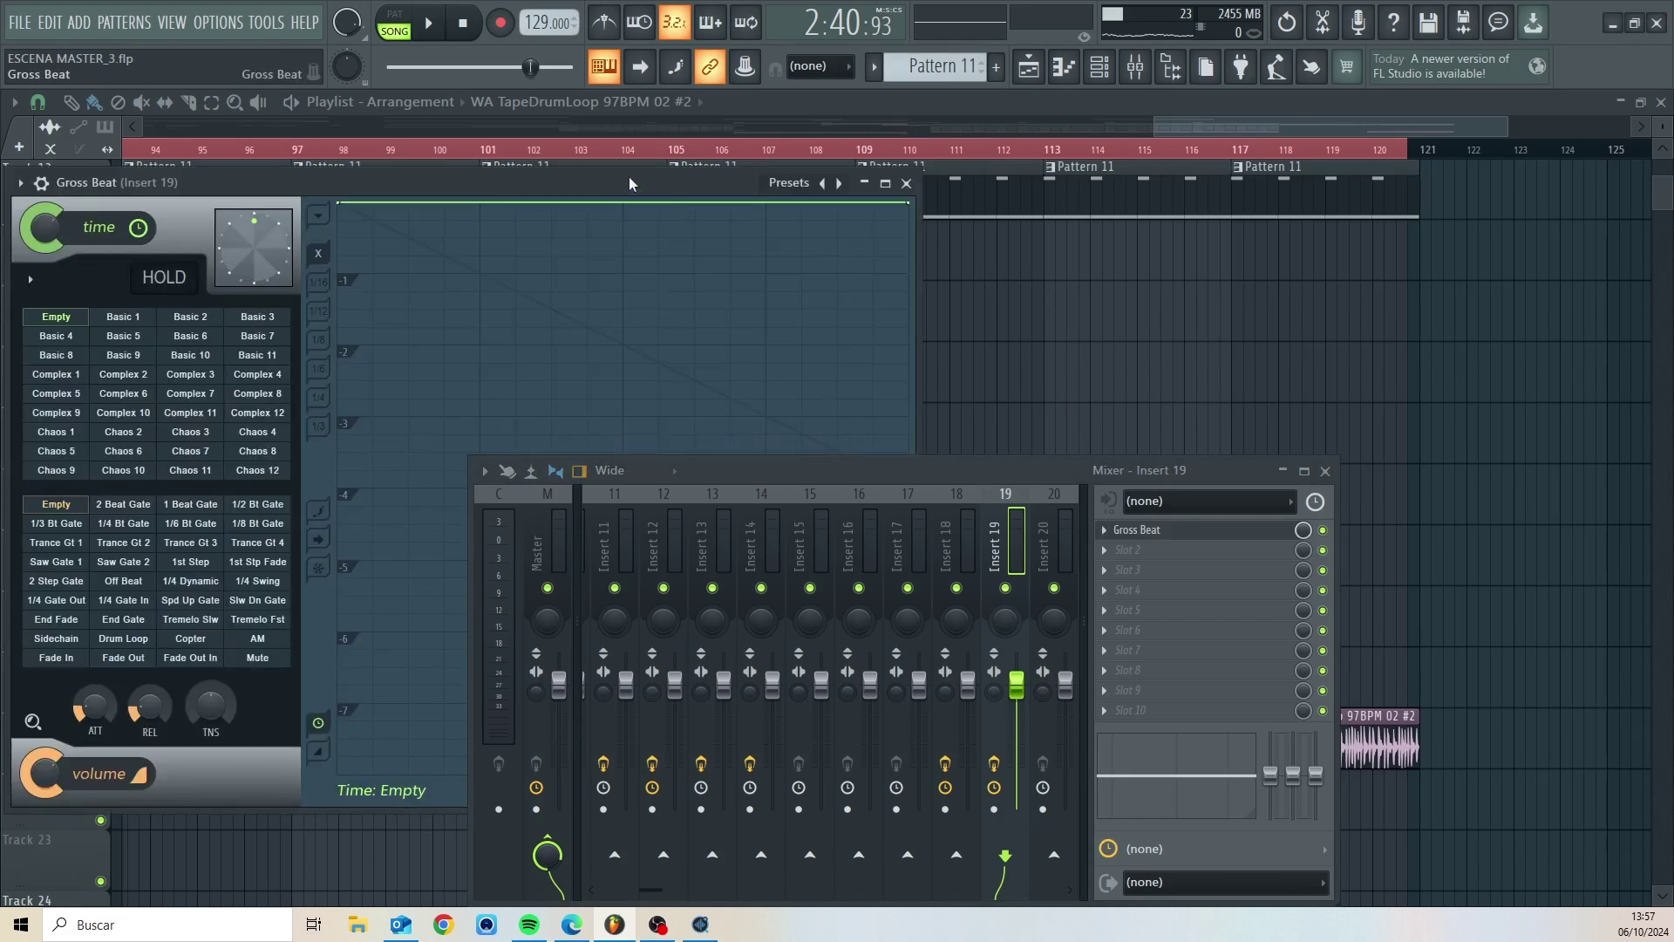
- Try the Complex 10 and Chaos 6 time presets in Gross Beat and play the song briefly
{"action": "left_click_drag", "start_coordinate": [635, 185], "coordinate": [772, 172]}
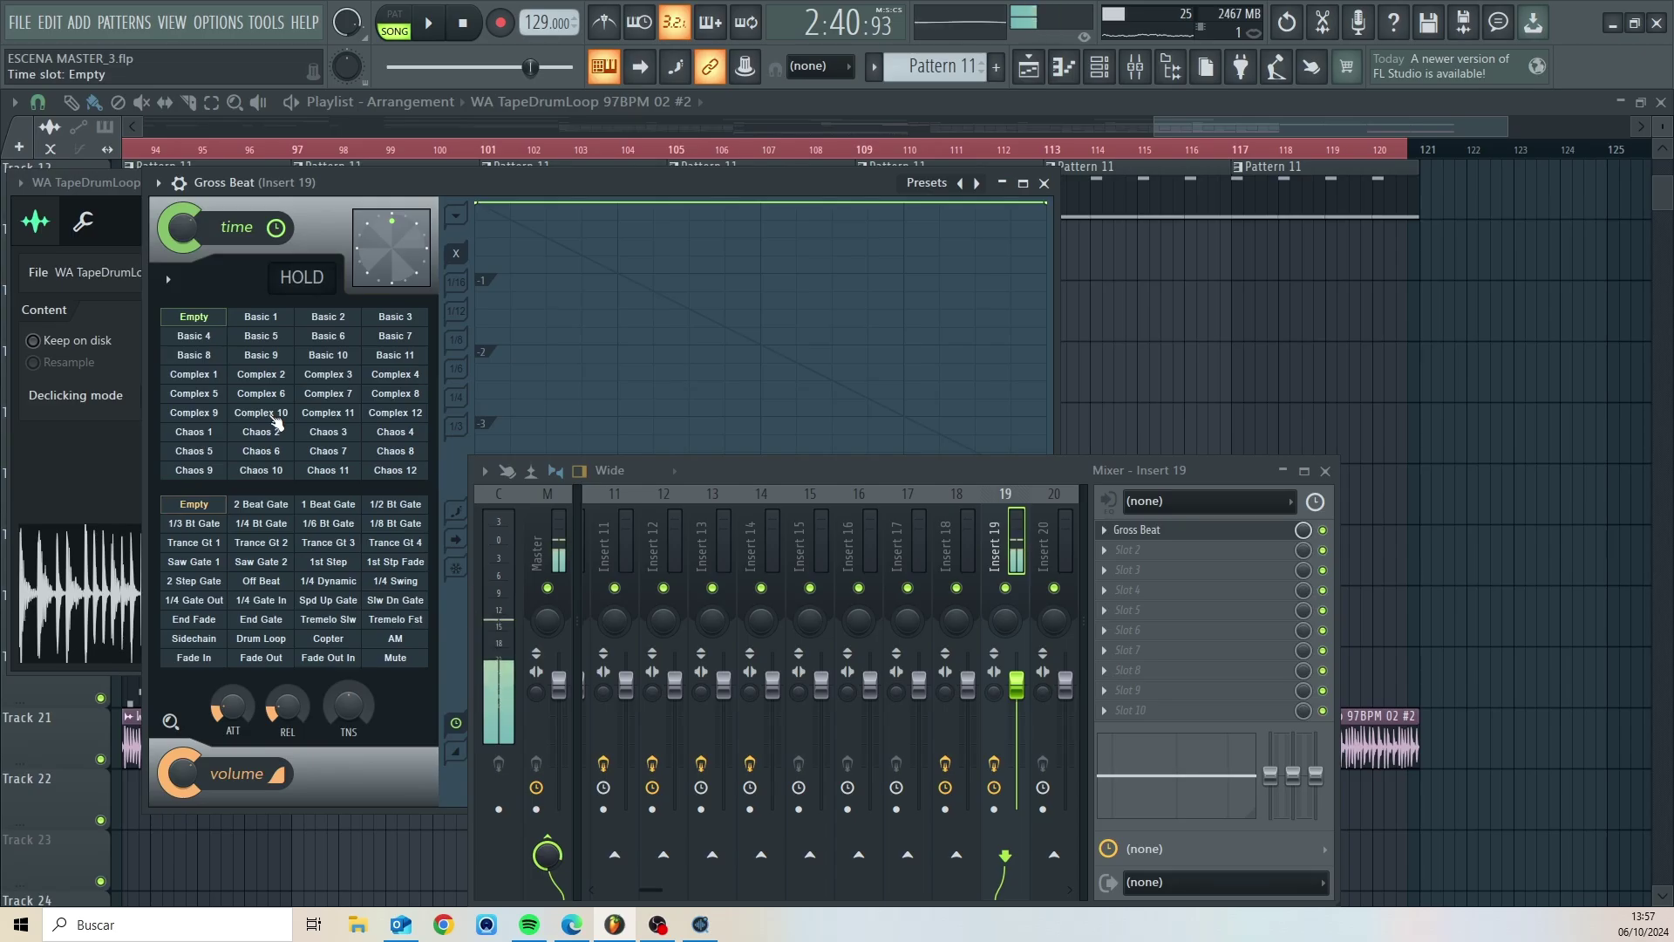
{"action": "left_click", "coordinate": [261, 414]}
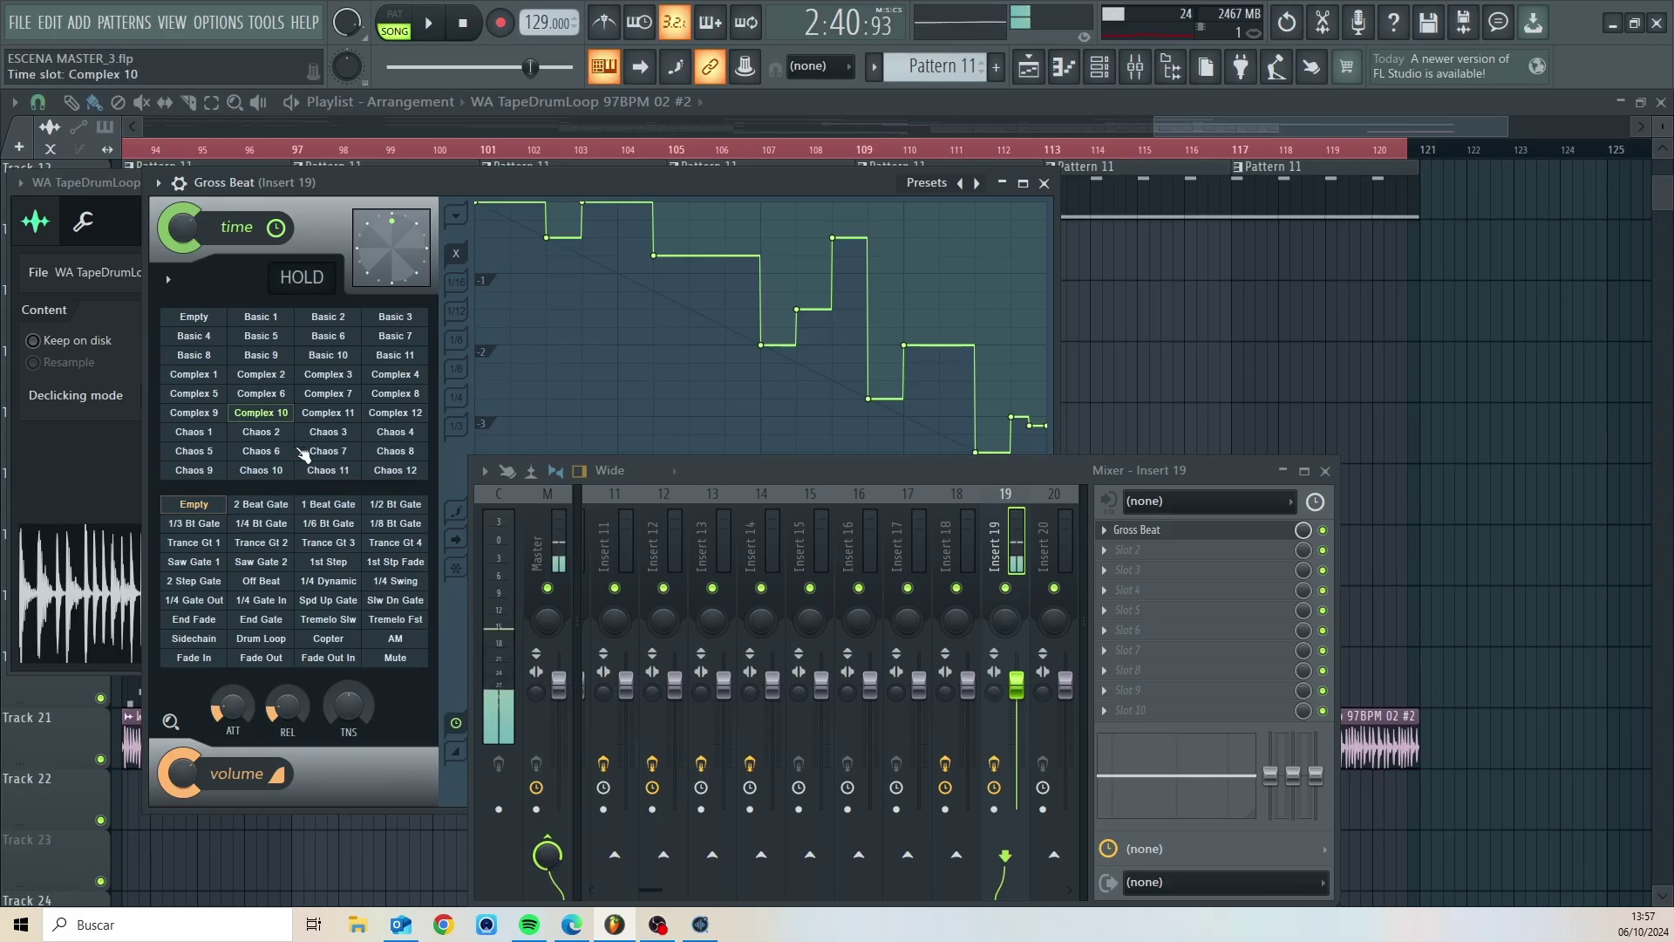
{"action": "left_click", "coordinate": [262, 452]}
{"action": "key", "text": "space"}
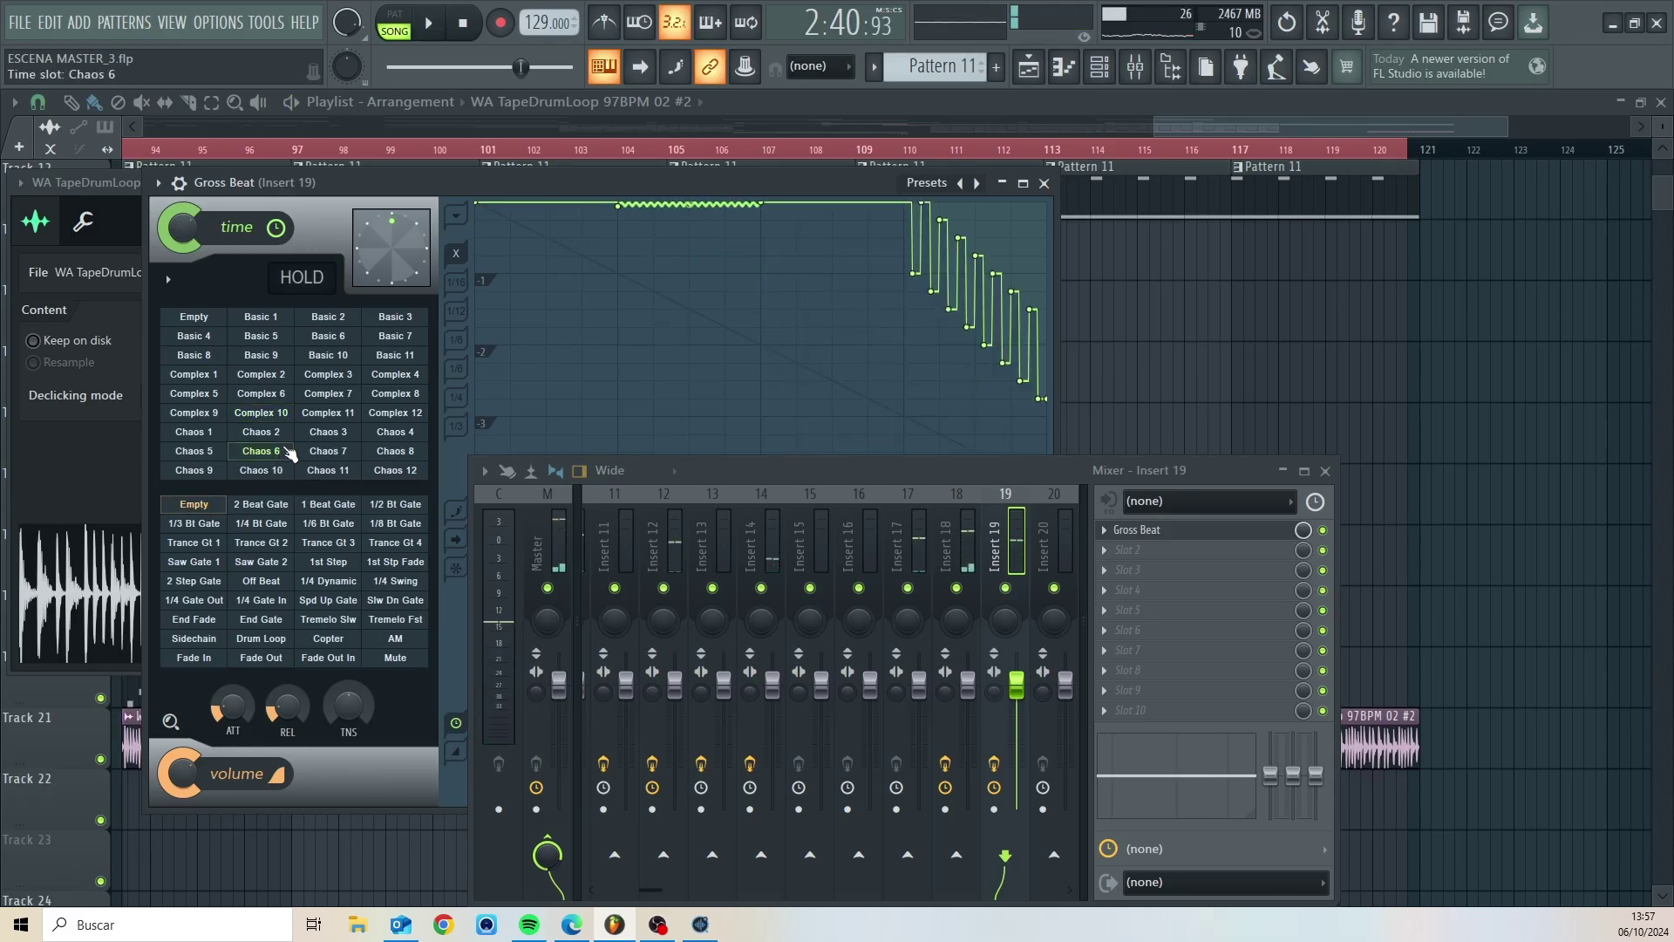
{"action": "key", "text": "space"}
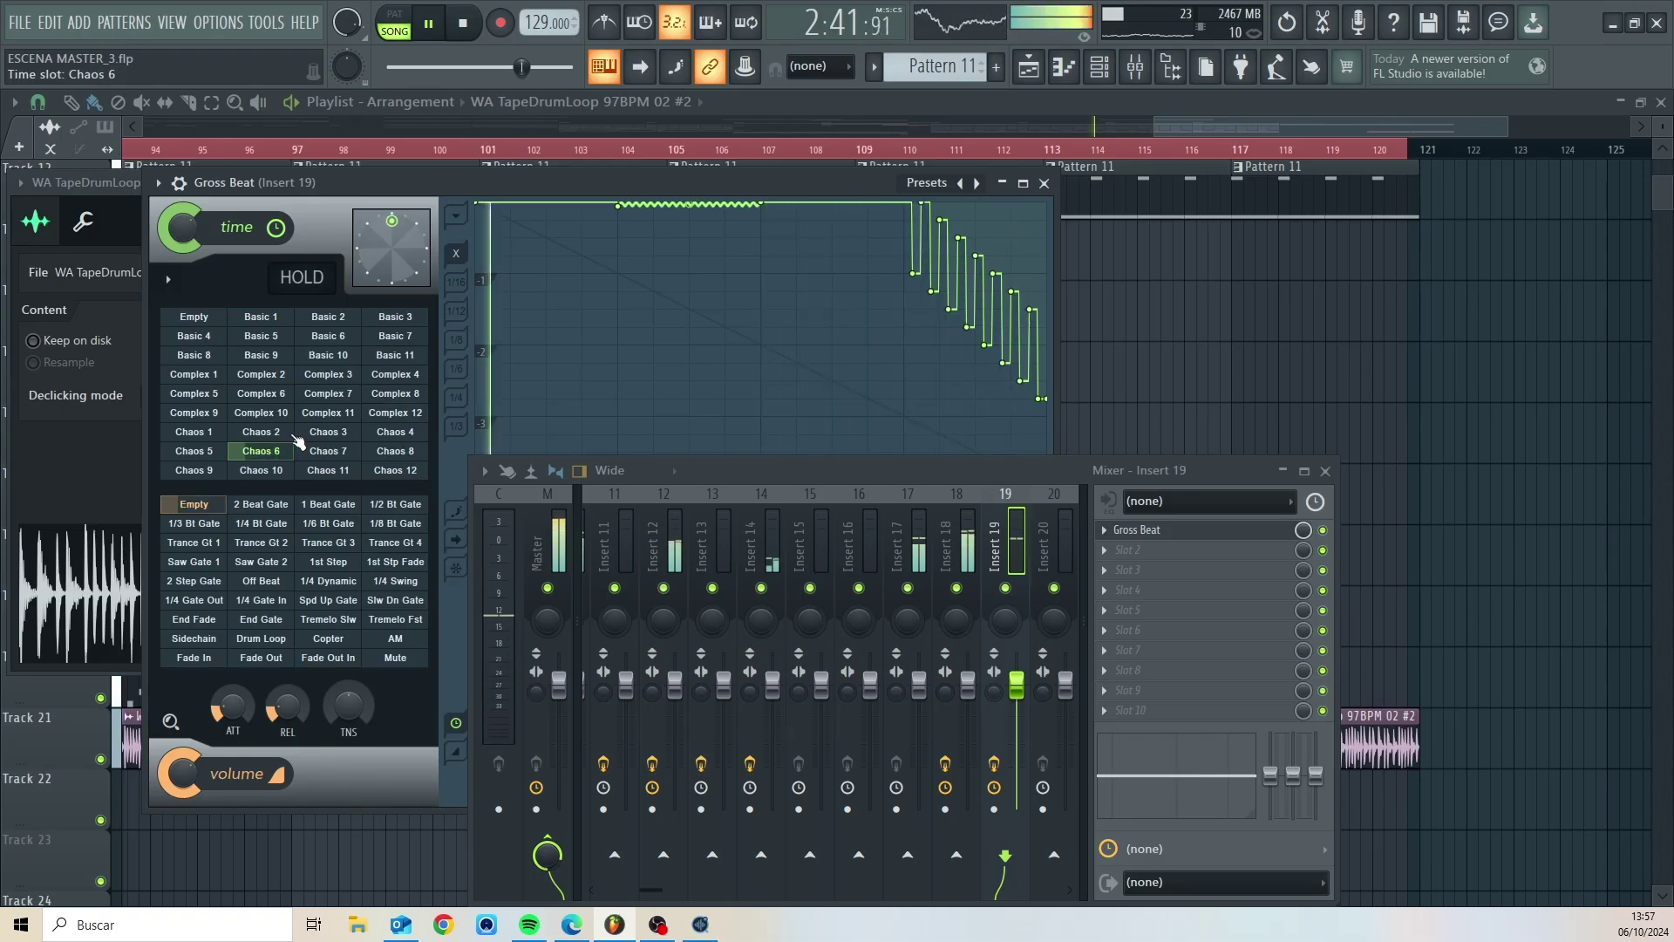
{"action": "key", "text": "space"}
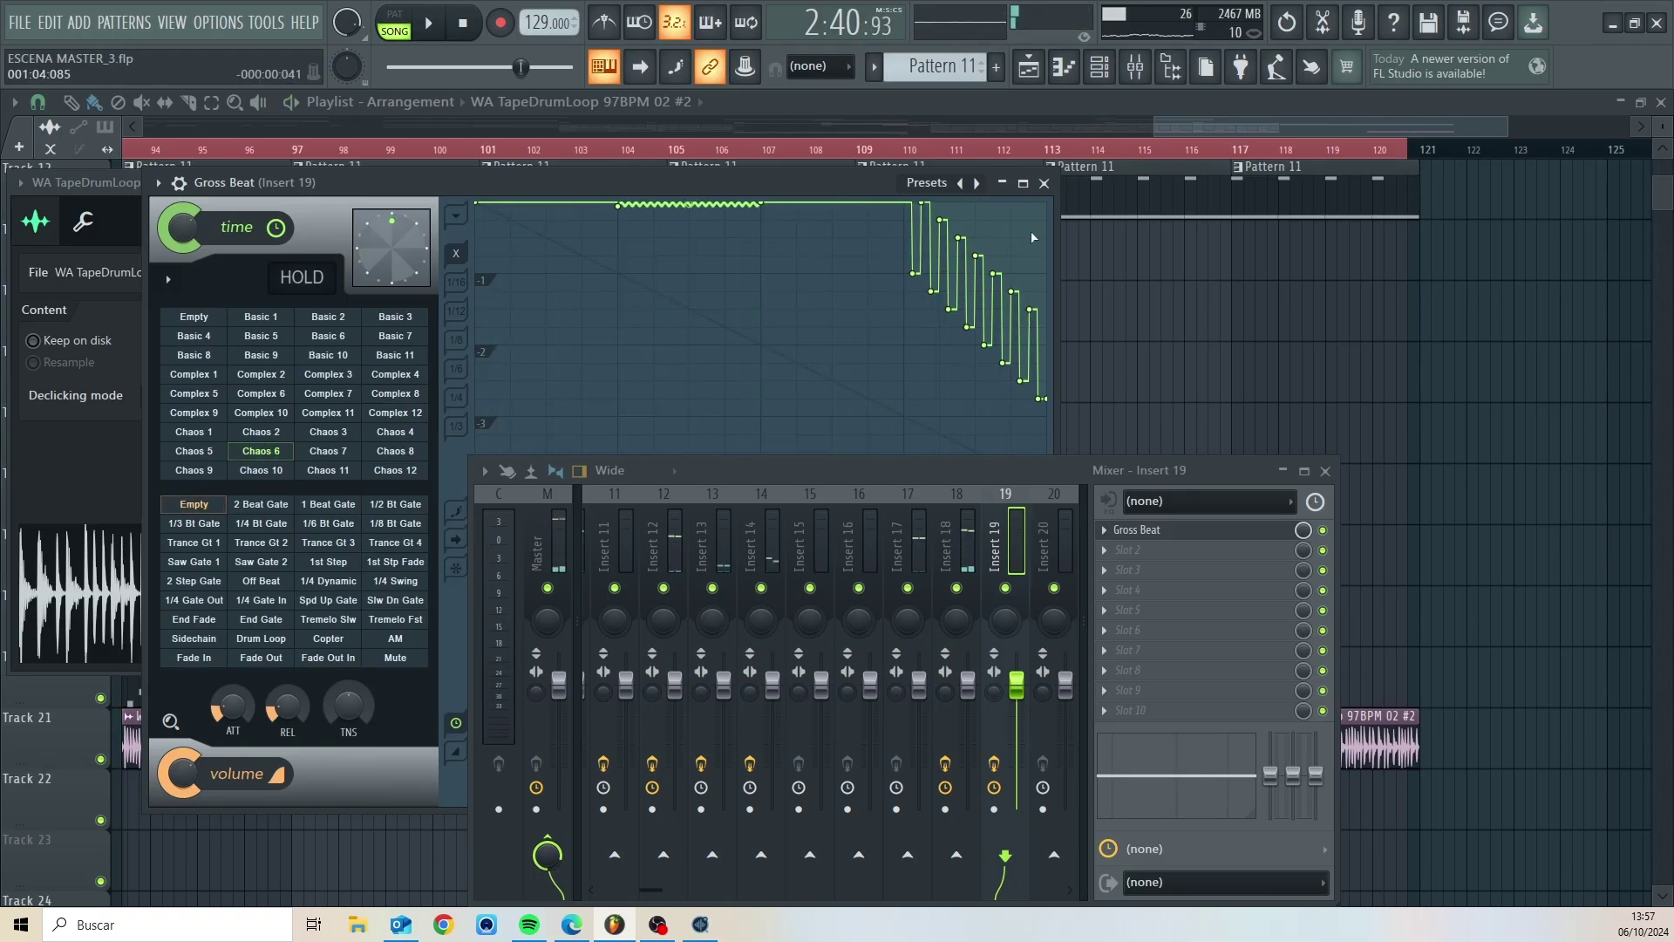
- Set the playback position to bar 113 and reopen Gross Beat from Insert 19 as a detached window
{"action": "left_click", "coordinate": [1326, 472]}
{"action": "left_click_drag", "start_coordinate": [863, 179], "coordinate": [766, 255]}
{"action": "left_click", "coordinate": [1046, 151]}
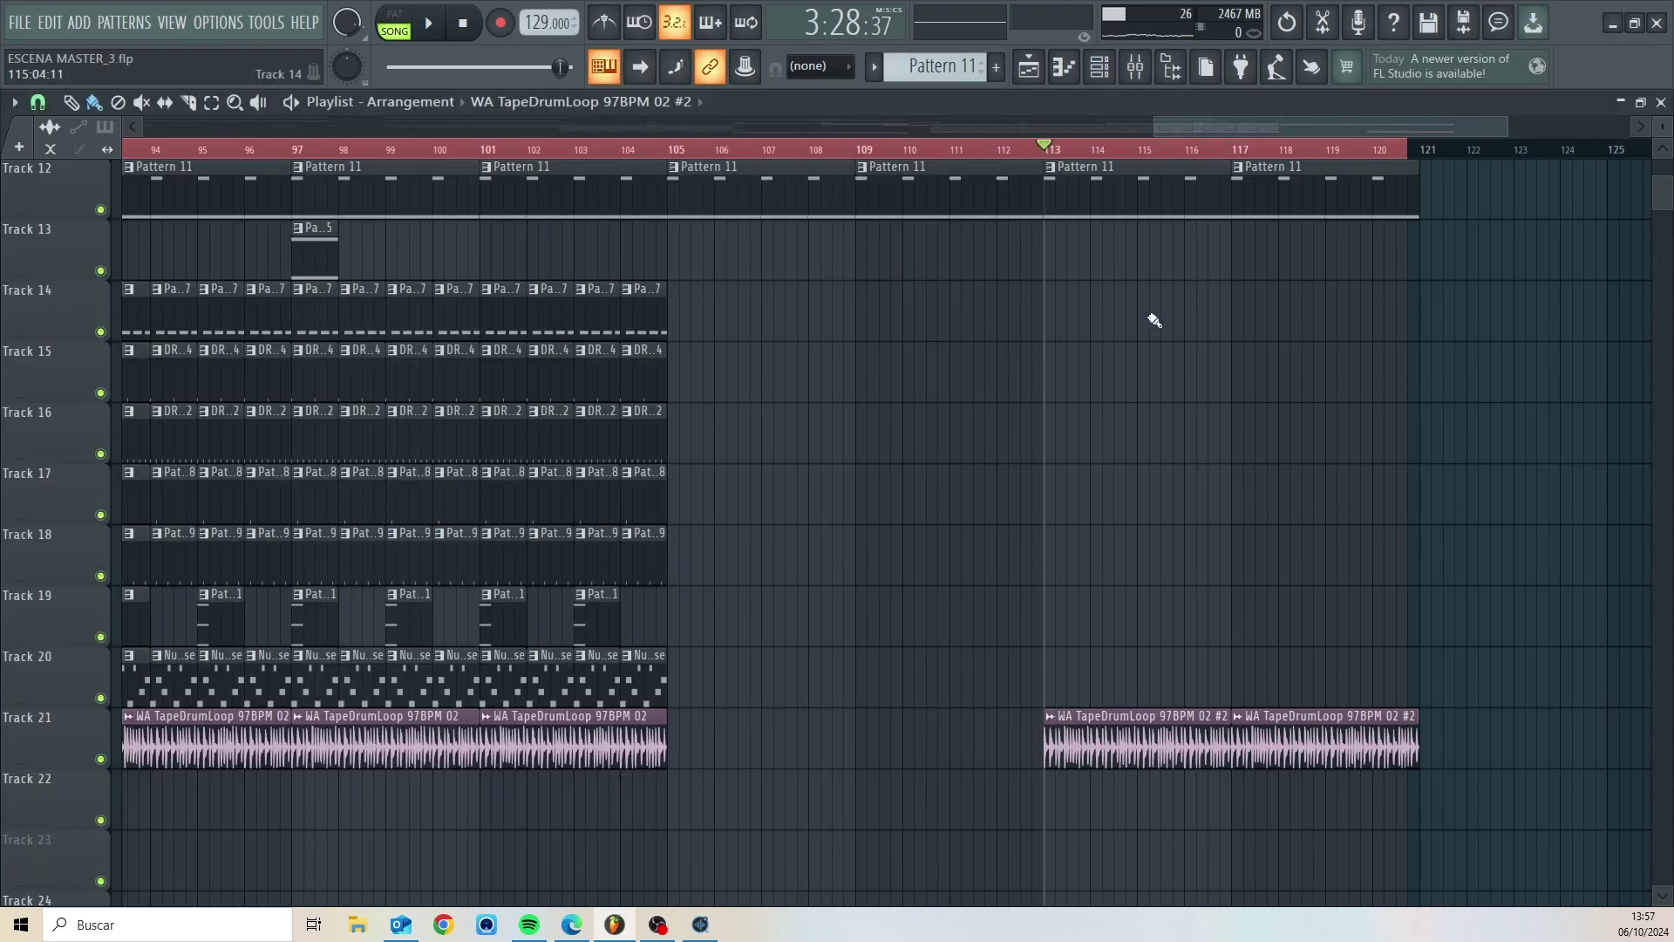
{"action": "left_click", "coordinate": [1136, 68]}
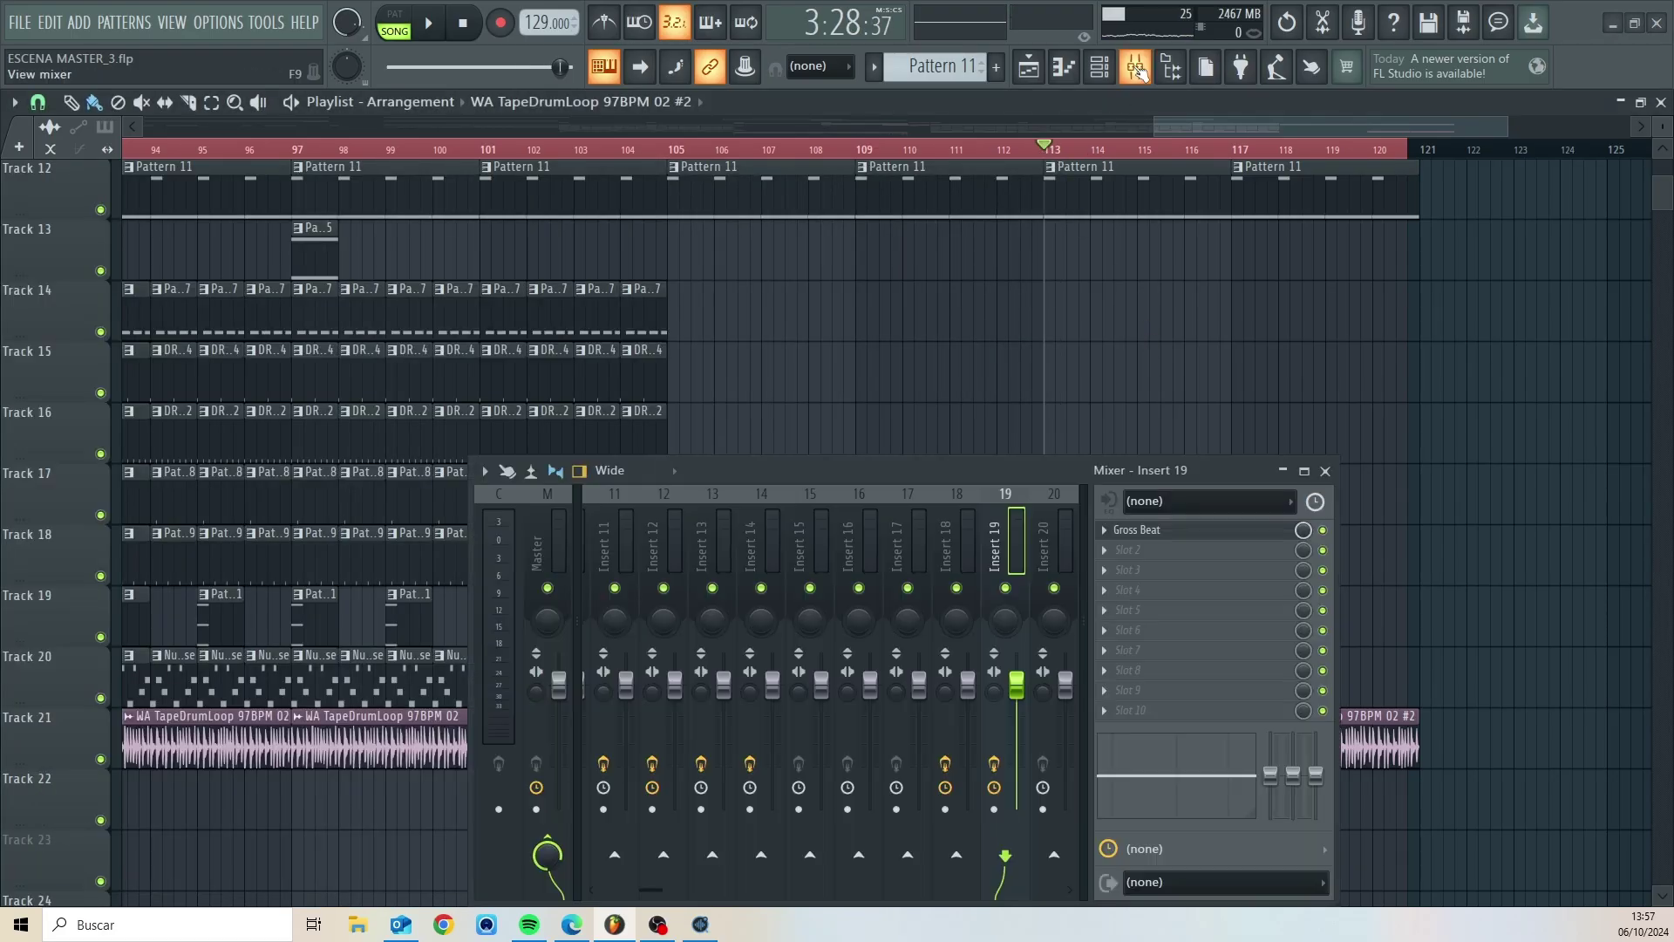
{"action": "left_click", "coordinate": [1173, 538]}
{"action": "left_click", "coordinate": [57, 260]}
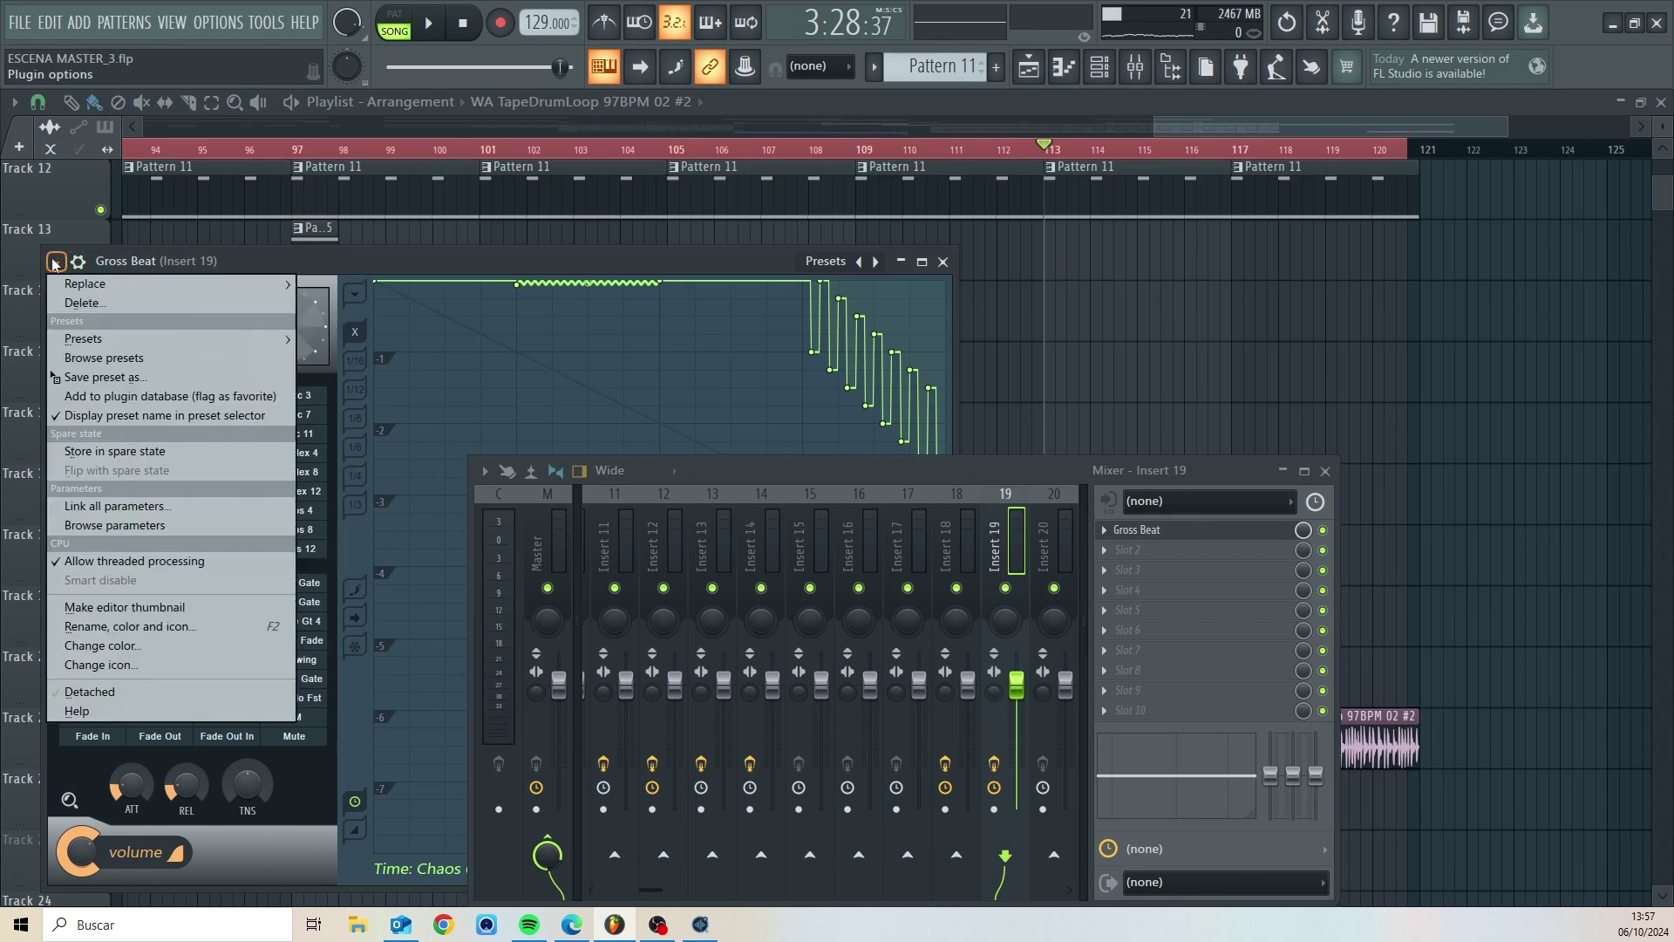
{"action": "left_click", "coordinate": [102, 690]}
{"action": "left_click_drag", "start_coordinate": [593, 261], "coordinate": [587, 208]}
- Try the Complex 2 and Complex 3 time presets in Gross Beat while playing from bar 113
{"action": "key", "text": "space"}
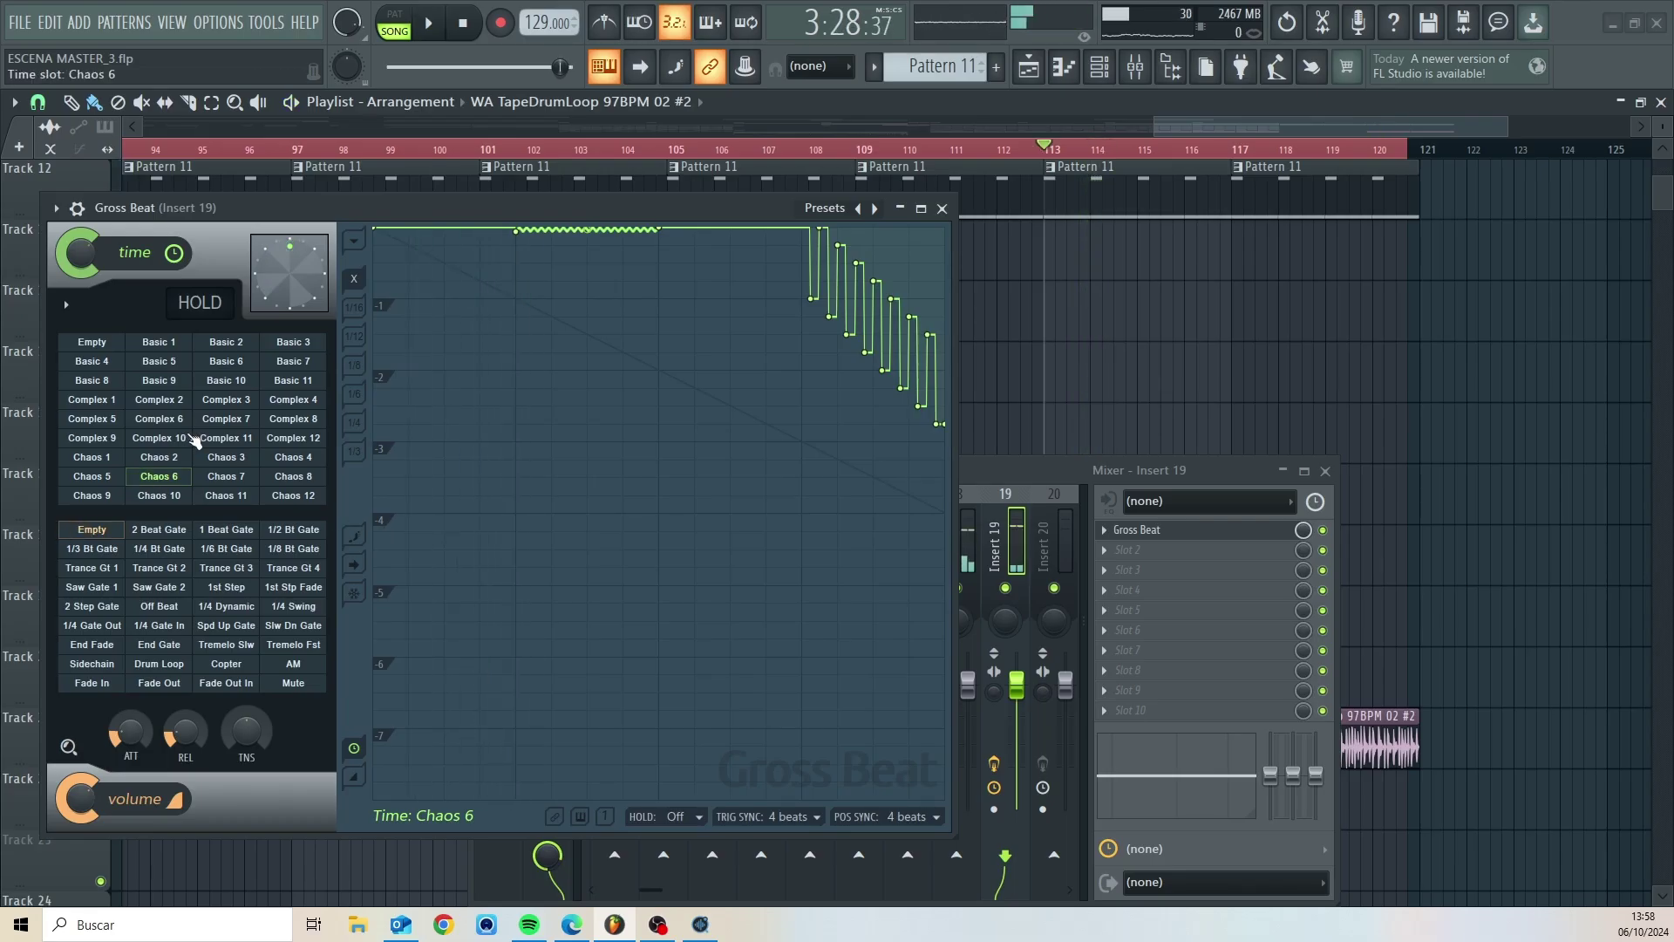
{"action": "left_click", "coordinate": [164, 401]}
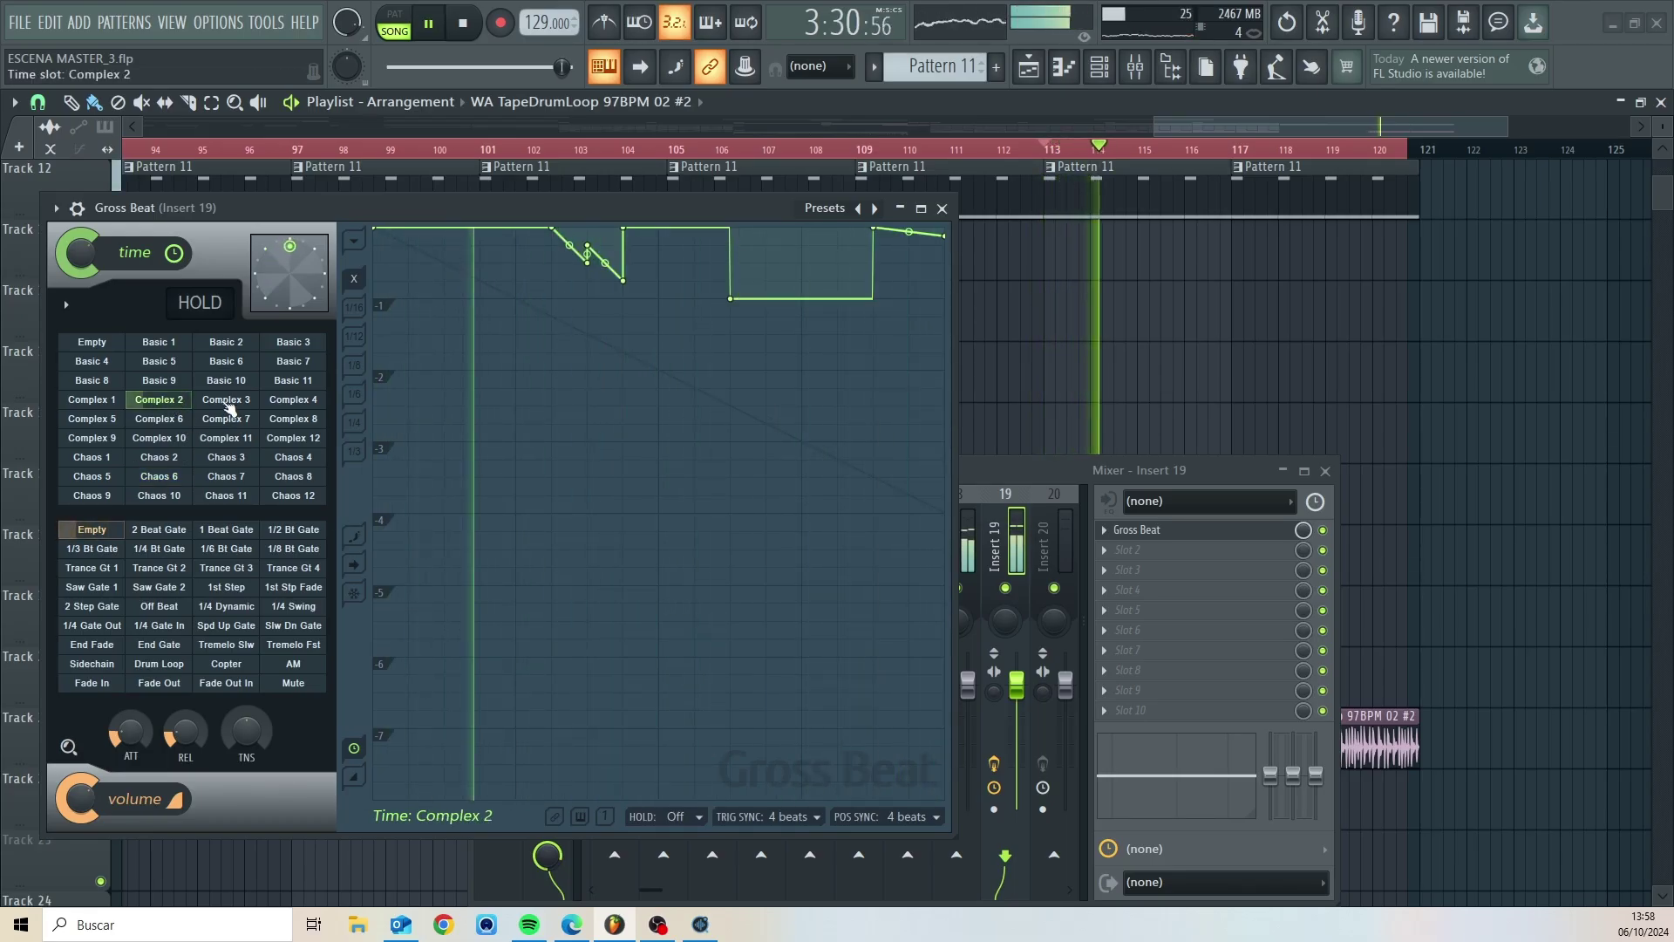
{"action": "key", "text": "space"}
{"action": "left_click", "coordinate": [229, 406]}
{"action": "key", "text": "space"}
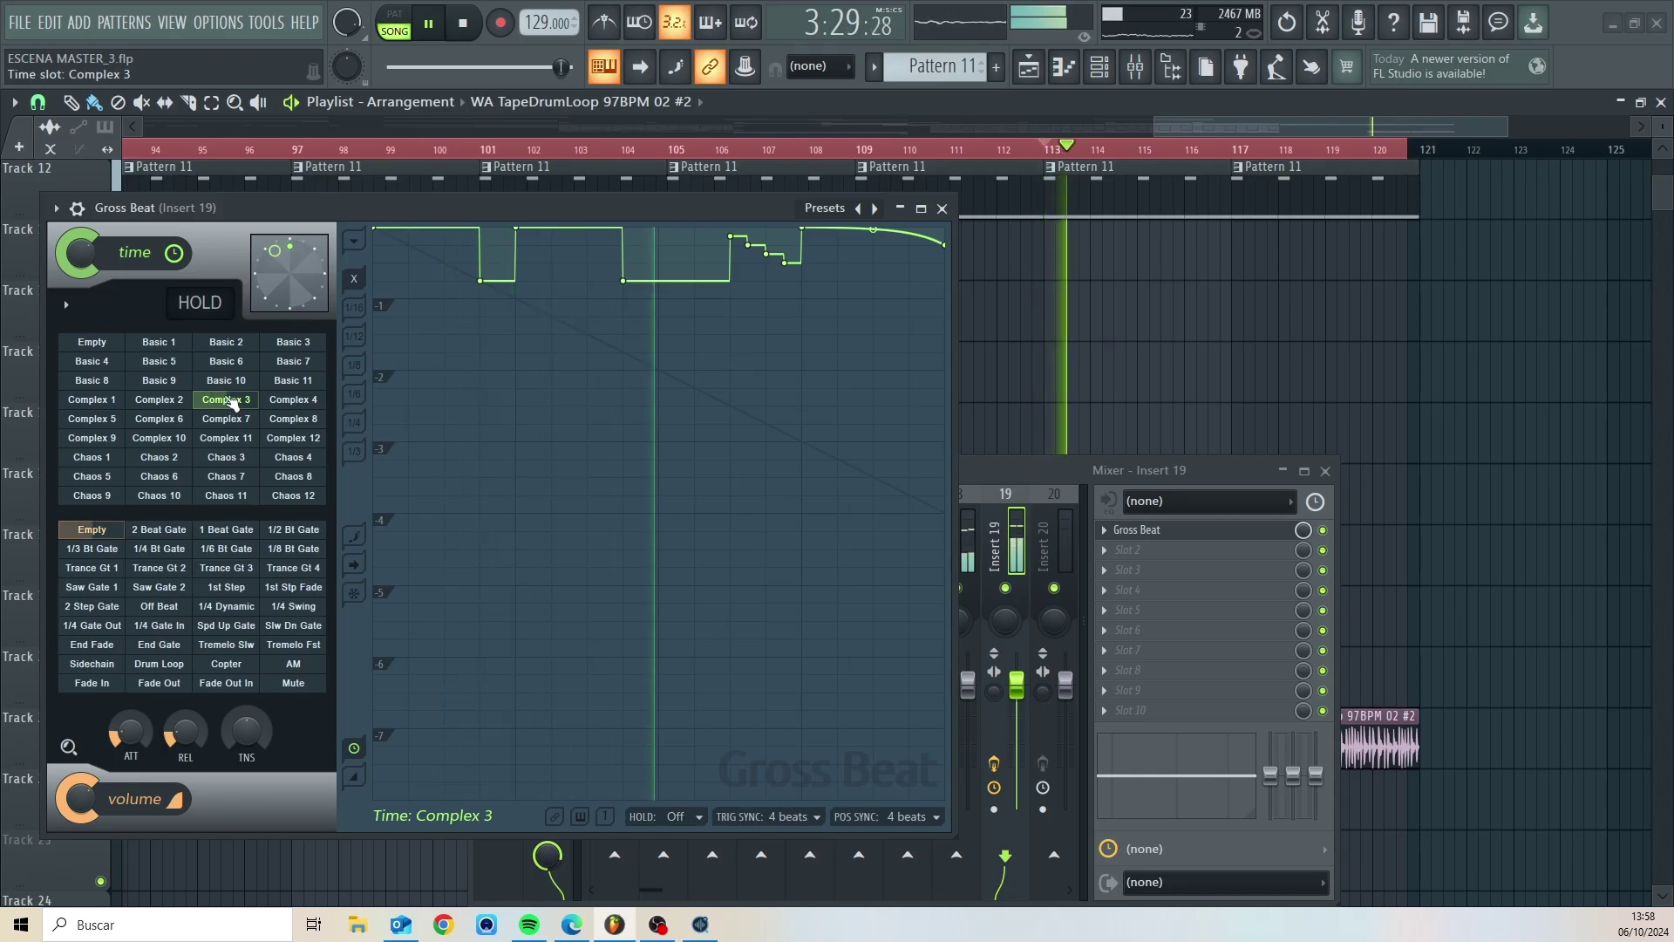
- Choose the Complex 1 time preset in Gross Beat and listen to it on the loop from bar 113
{"action": "left_click", "coordinate": [121, 403]}
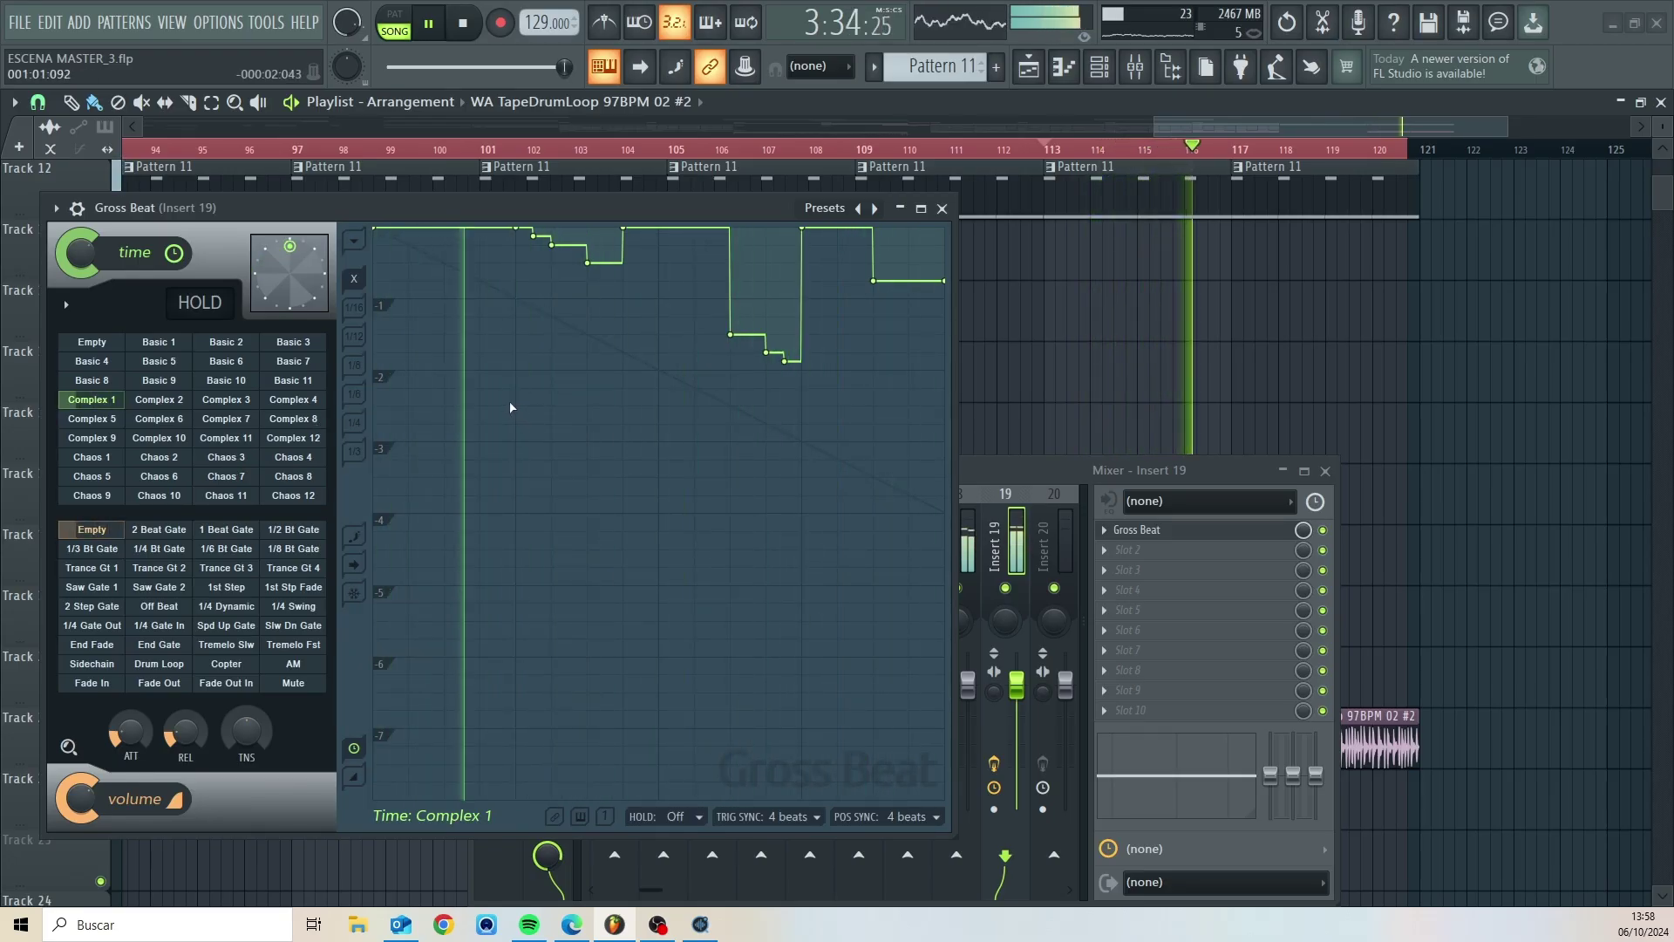
{"action": "key", "text": "space"}
{"action": "left_click_drag", "start_coordinate": [744, 212], "coordinate": [787, 276]}
{"action": "key", "text": "space"}
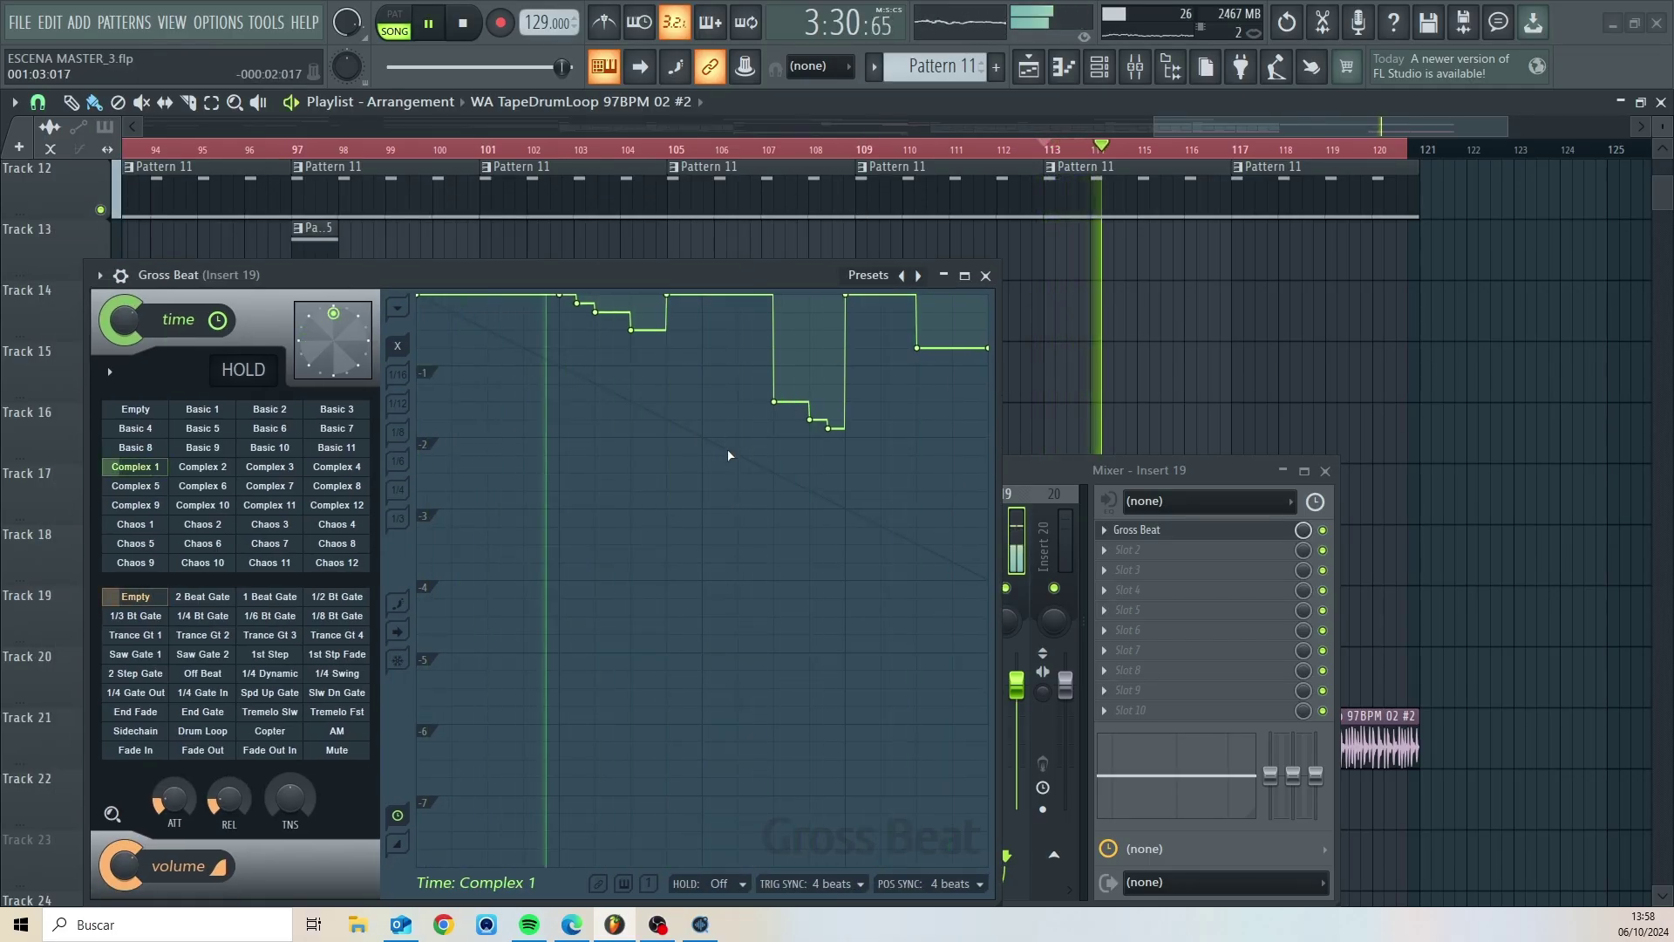
{"action": "key", "text": "space"}
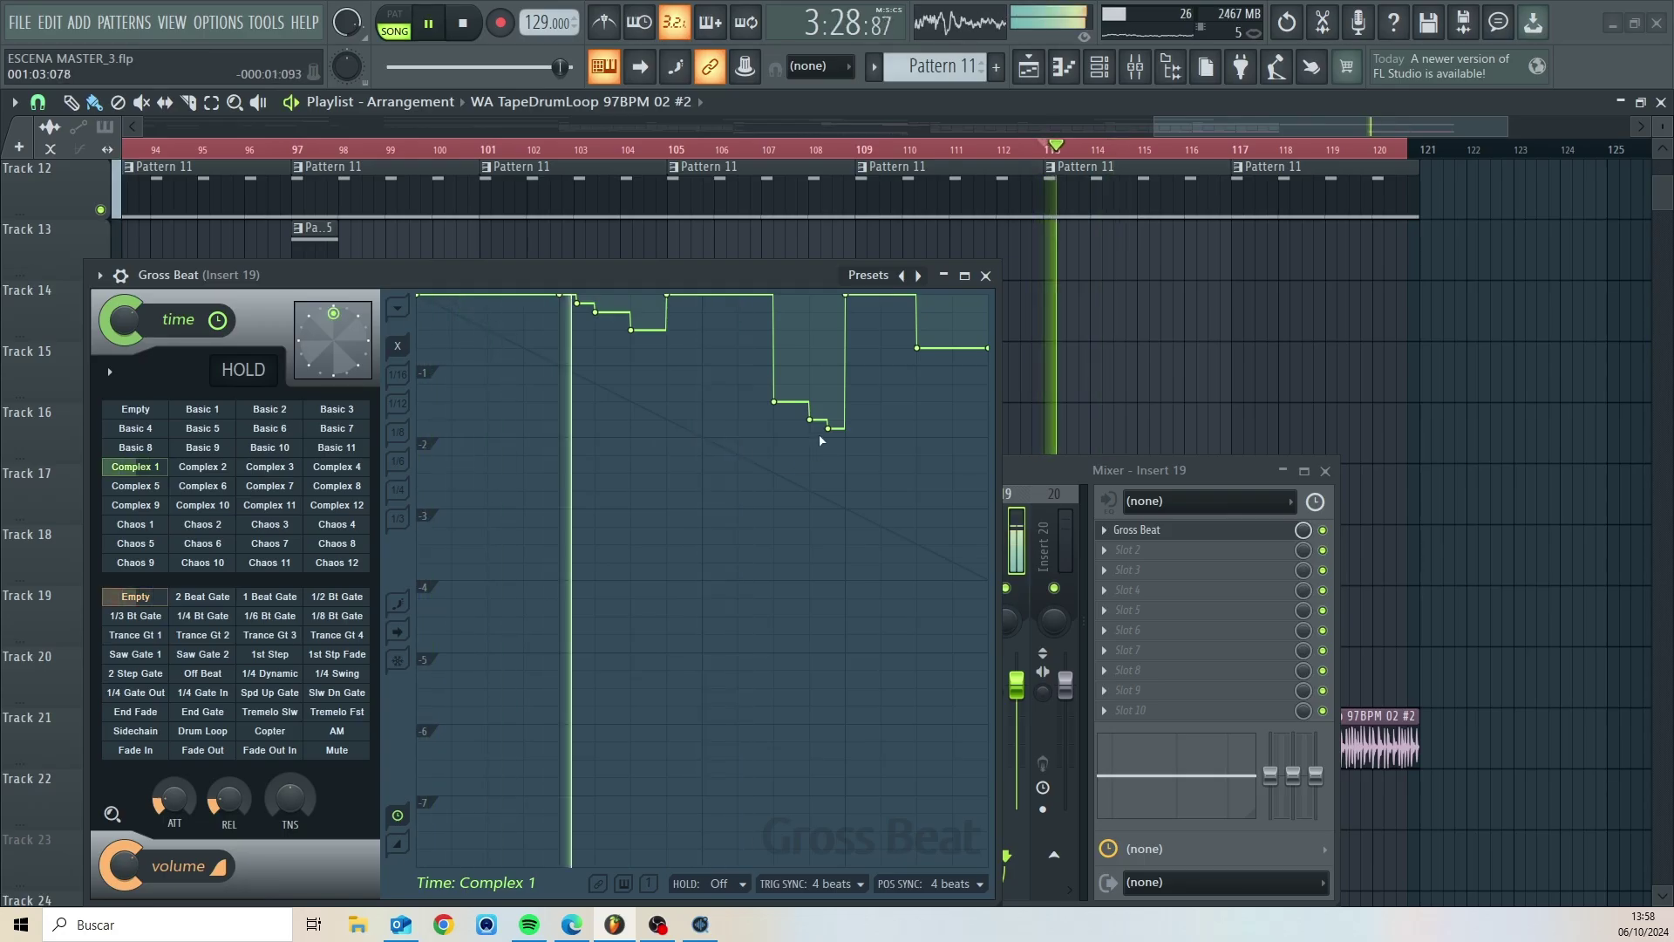
- Flatten the deepest dip of the Complex 1 time envelope to the top line, play it back, and close Gross Beat and the mixer
{"action": "key", "text": "space"}
{"action": "left_click_drag", "start_coordinate": [774, 402], "coordinate": [775, 396]}
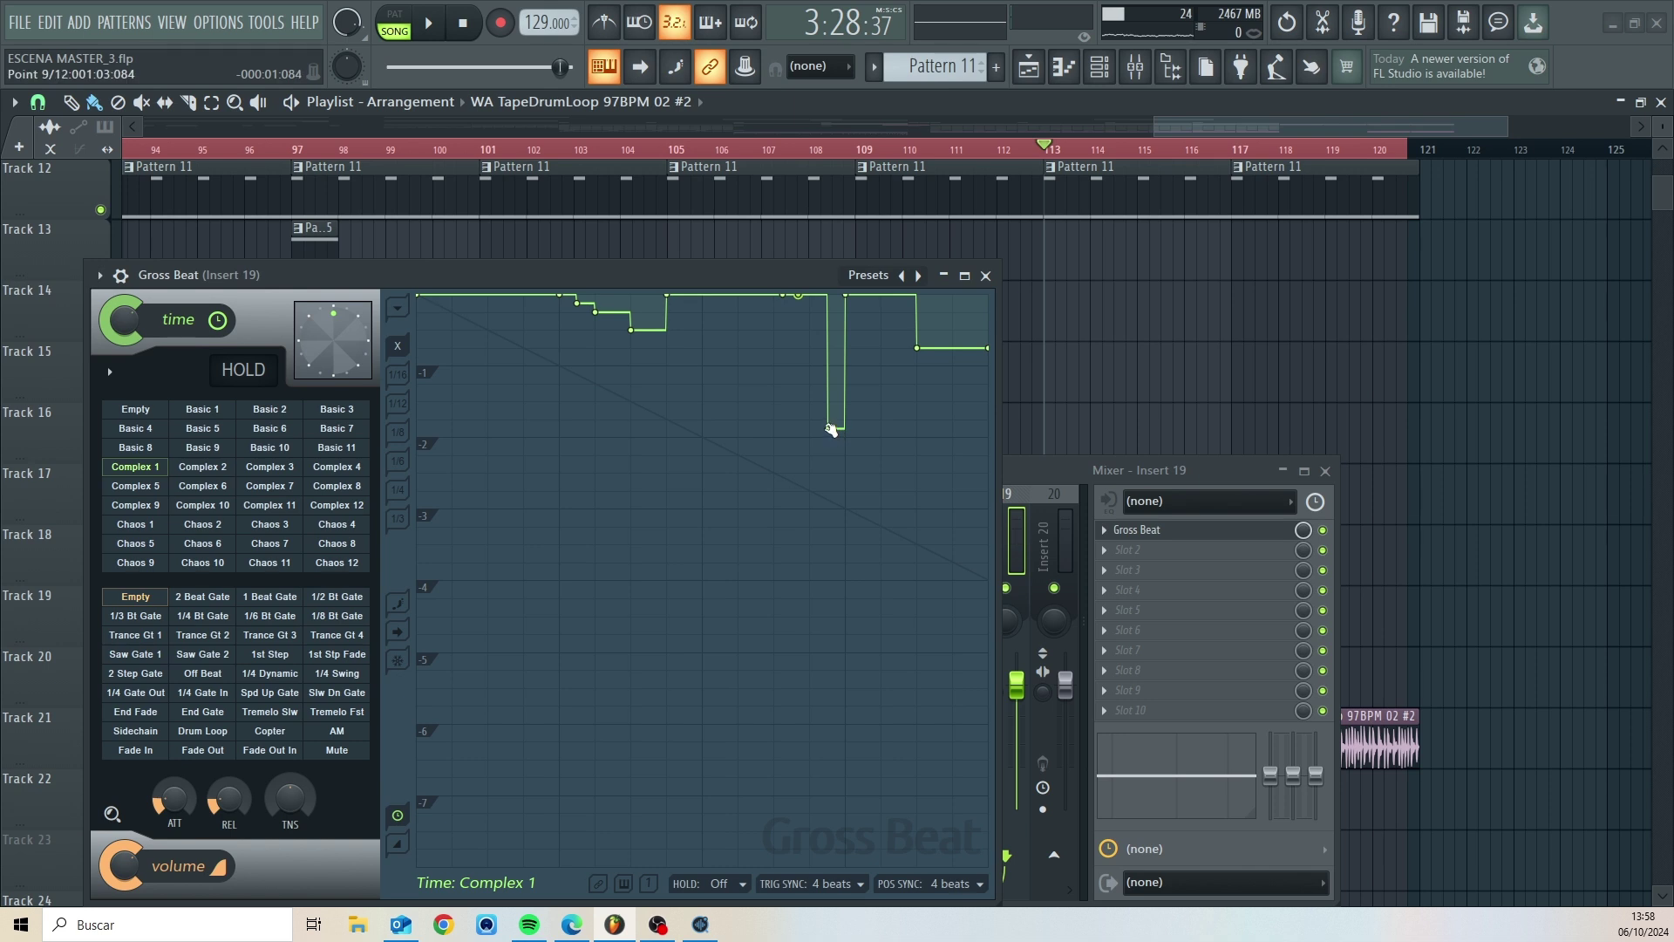
{"action": "left_click_drag", "start_coordinate": [824, 307], "coordinate": [824, 295]}
{"action": "key", "text": "space"}
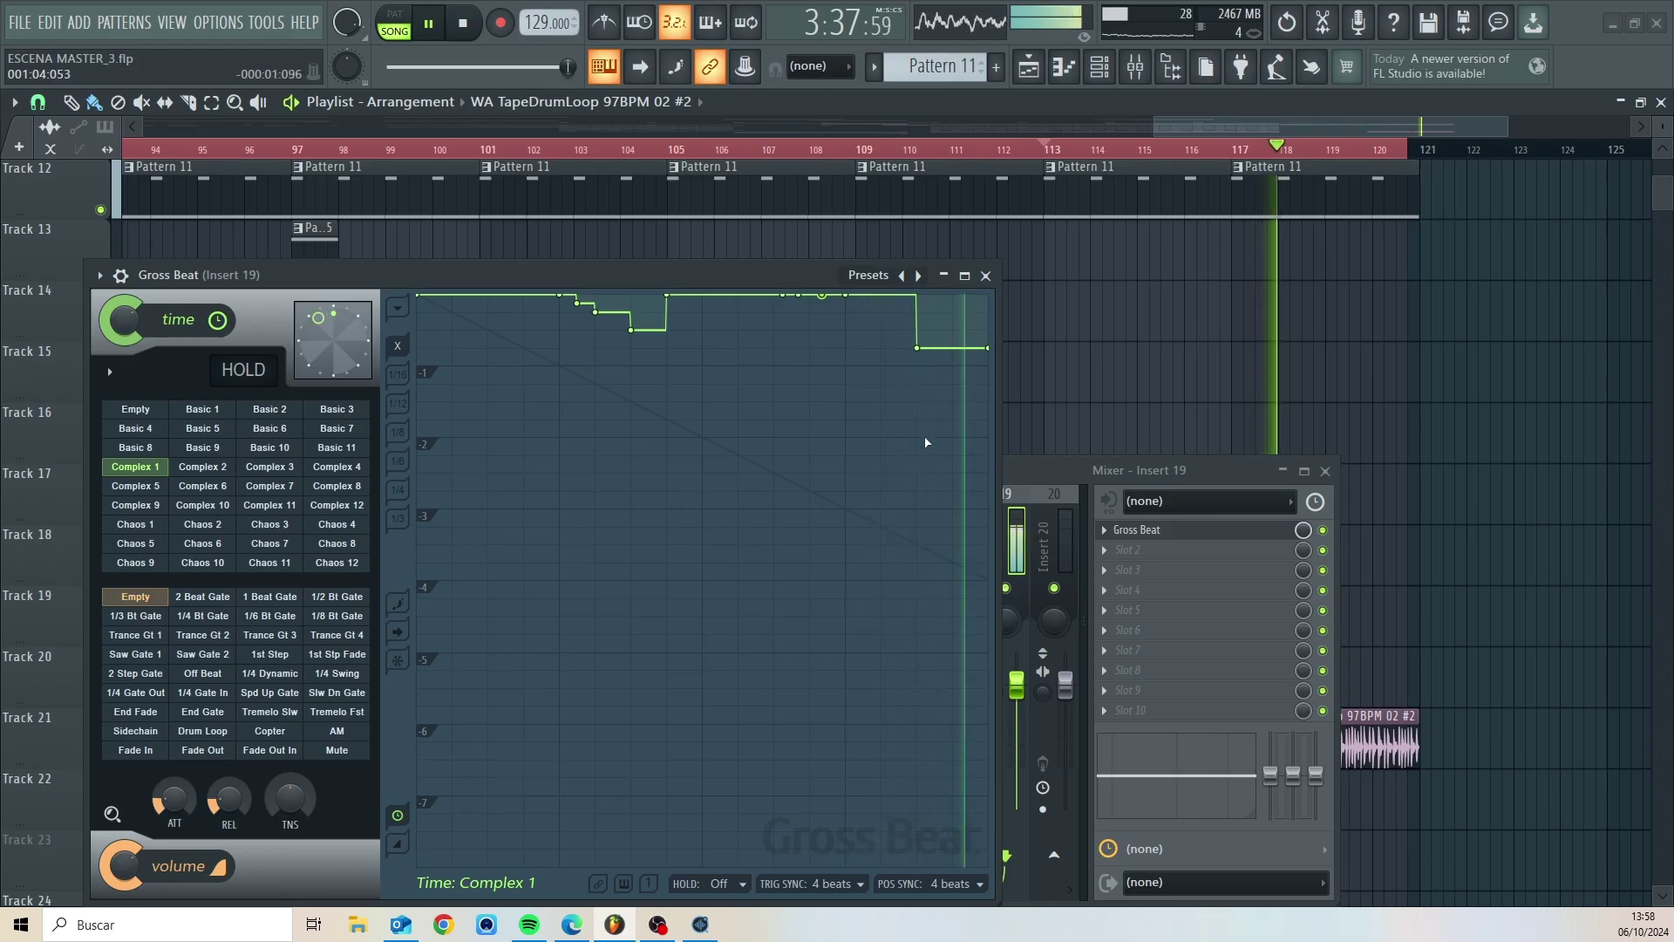
{"action": "key", "text": "space"}
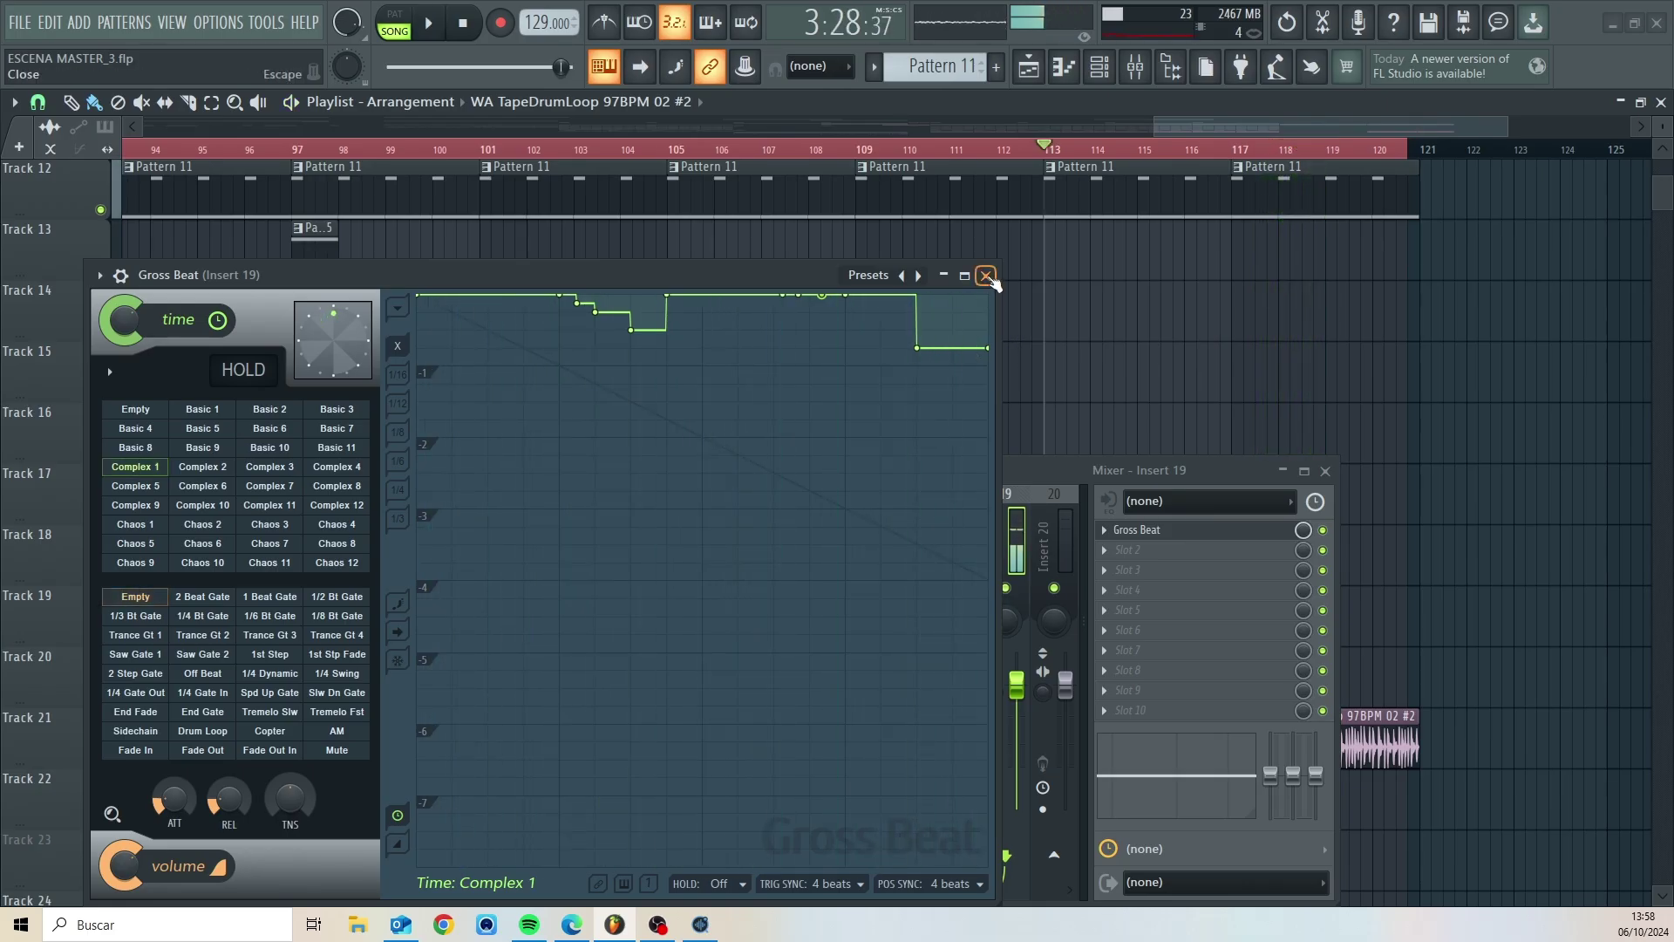
{"action": "left_click", "coordinate": [986, 275]}
{"action": "left_click", "coordinate": [1326, 471]}
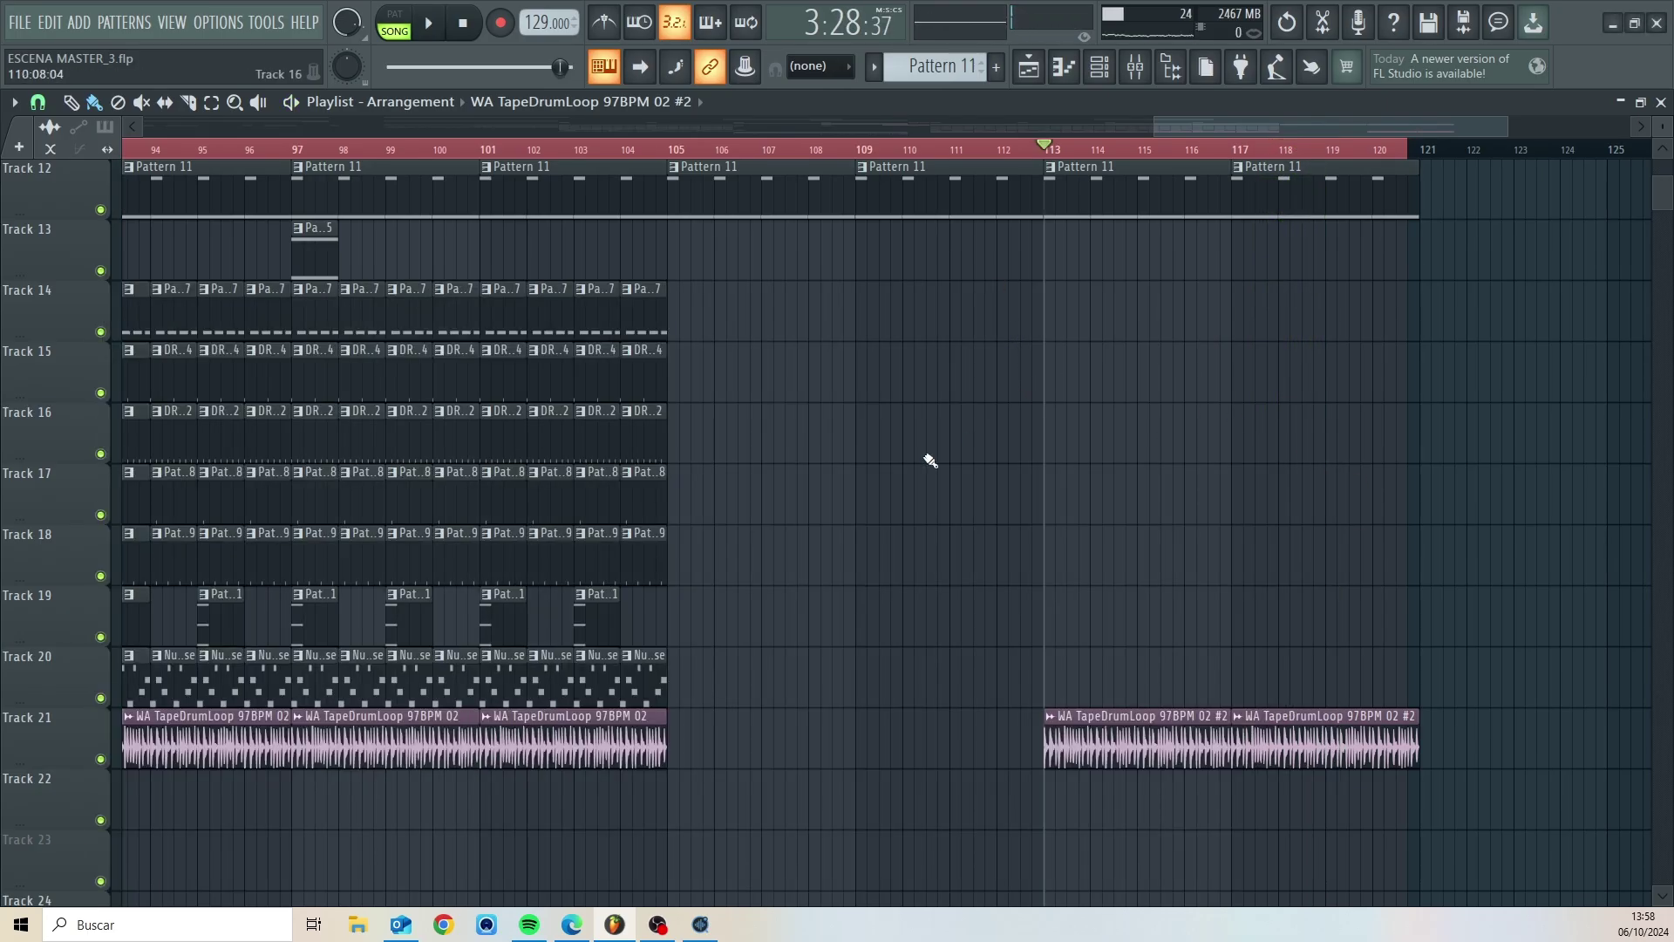
- Paint Pattern 7 on Track 14 and DRUMS #4 on Track 15 from bar 113 to bar 121
{"action": "left_click", "coordinate": [639, 319]}
{"action": "left_click_drag", "start_coordinate": [1044, 316], "coordinate": [1395, 321]}
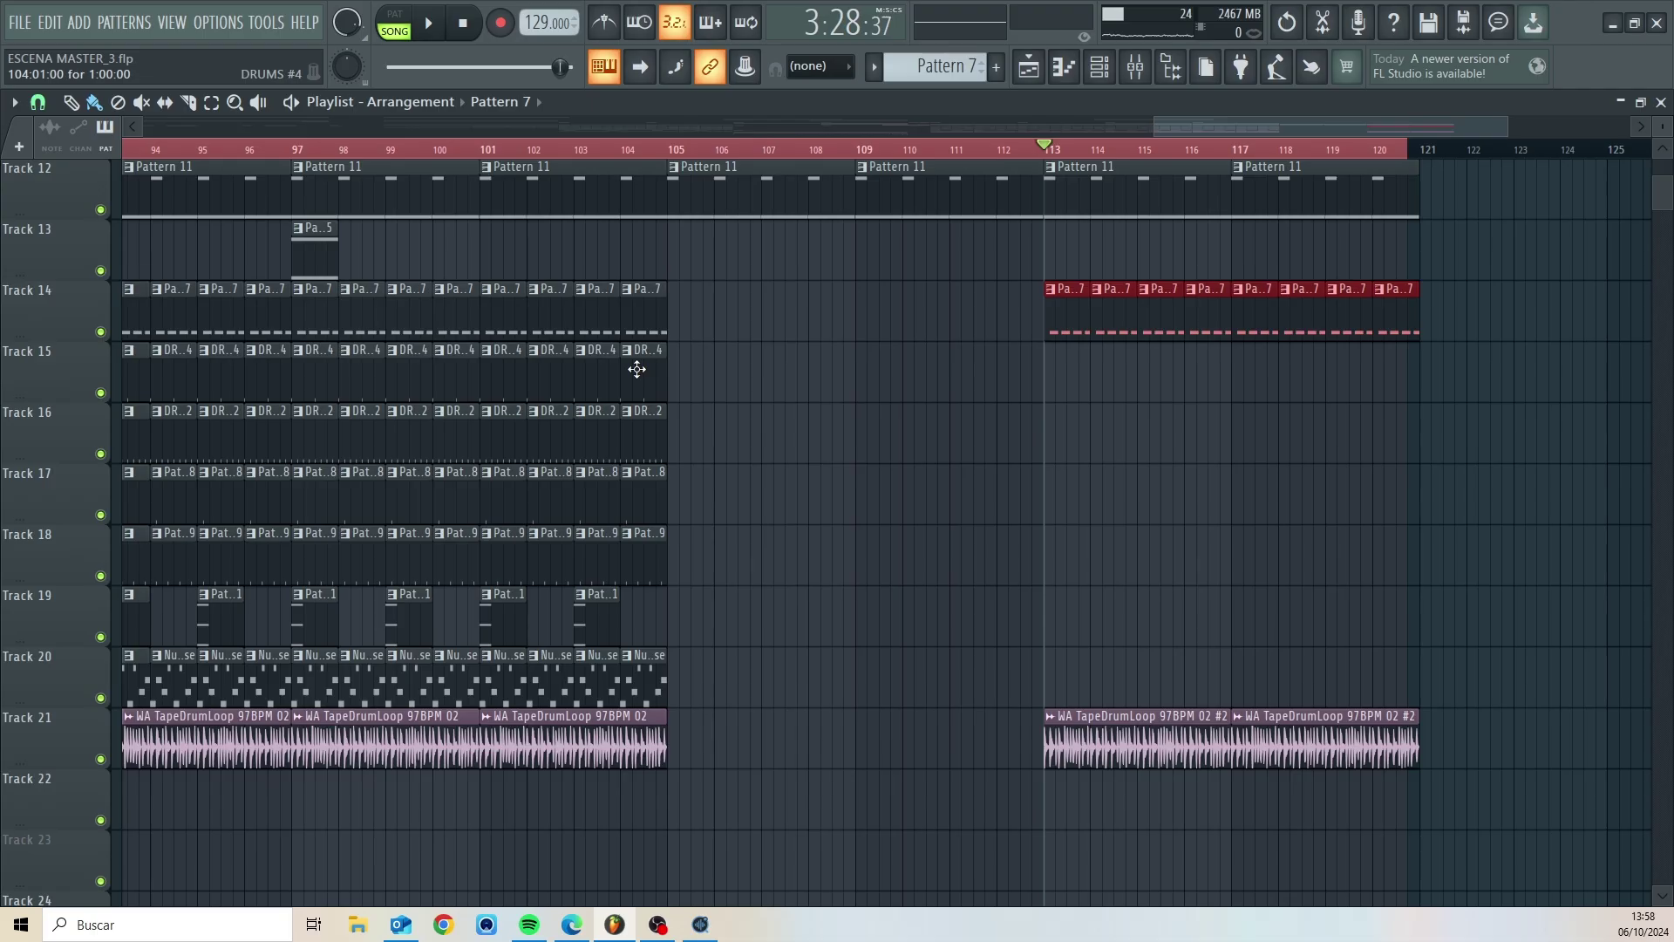
{"action": "left_click", "coordinate": [636, 369]}
{"action": "left_click", "coordinate": [1053, 378]}
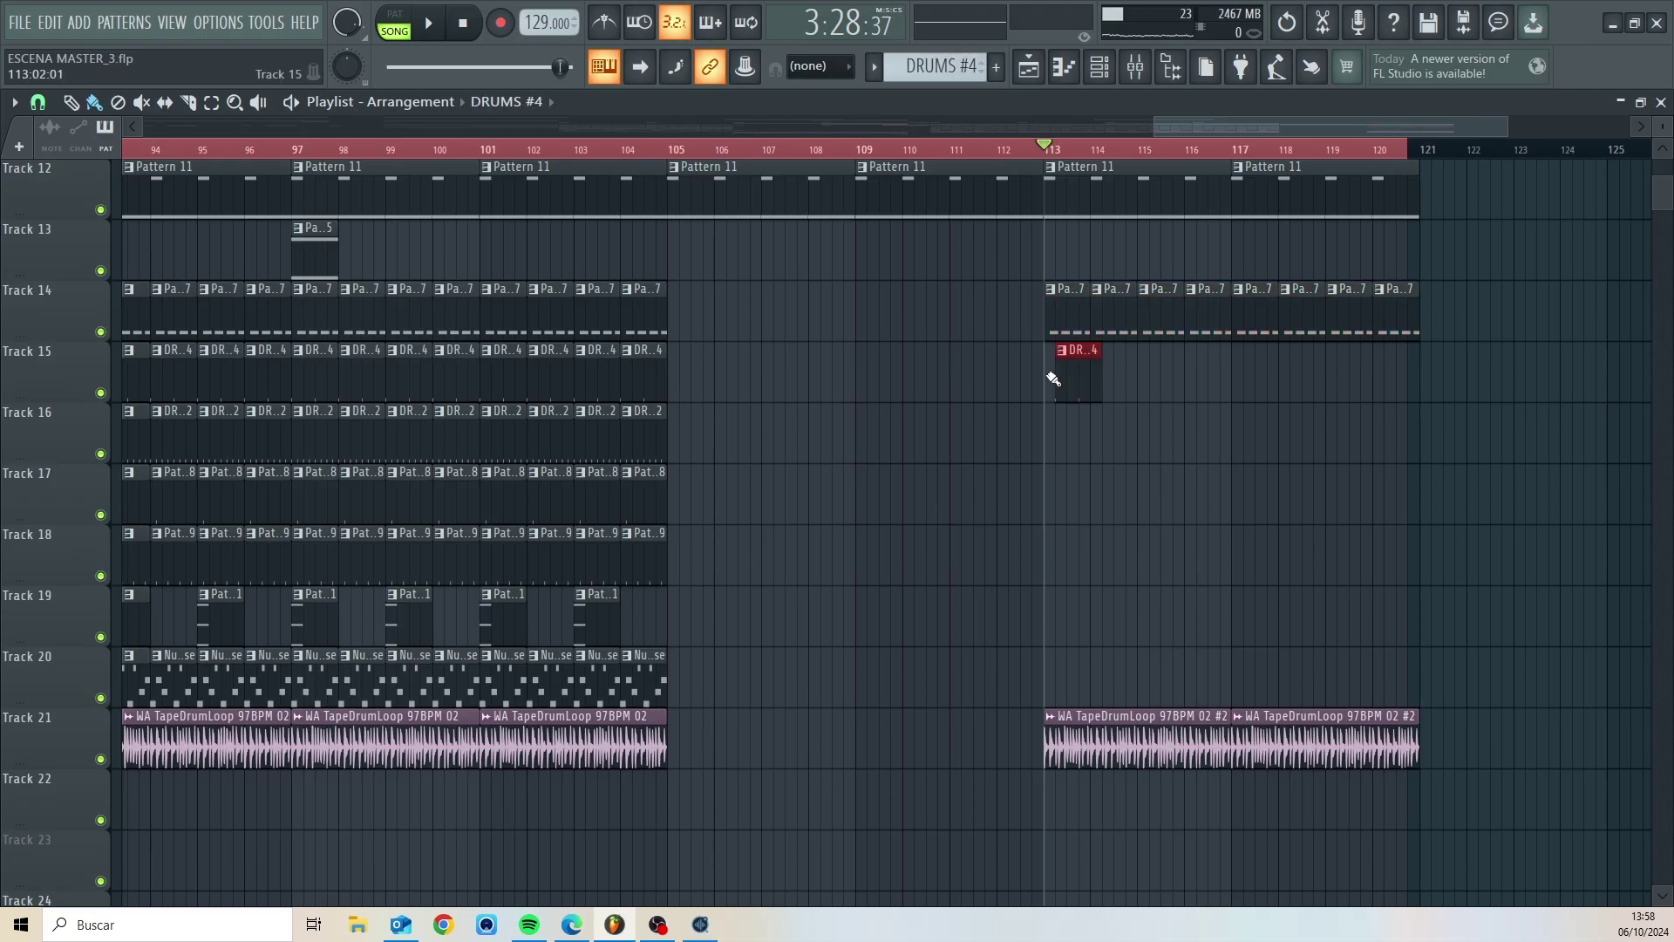
{"action": "mouse_move", "coordinate": [1067, 370]}
{"action": "left_mouse_down"}
{"action": "mouse_move", "coordinate": [1046, 370]}
{"action": "mouse_move", "coordinate": [1372, 384]}
{"action": "mouse_move", "coordinate": [1335, 381]}
{"action": "left_mouse_up"}
- Make the Track 15 drum clip at bar 113 a unique pattern and edit its steps
{"action": "left_click", "coordinate": [1049, 349]}
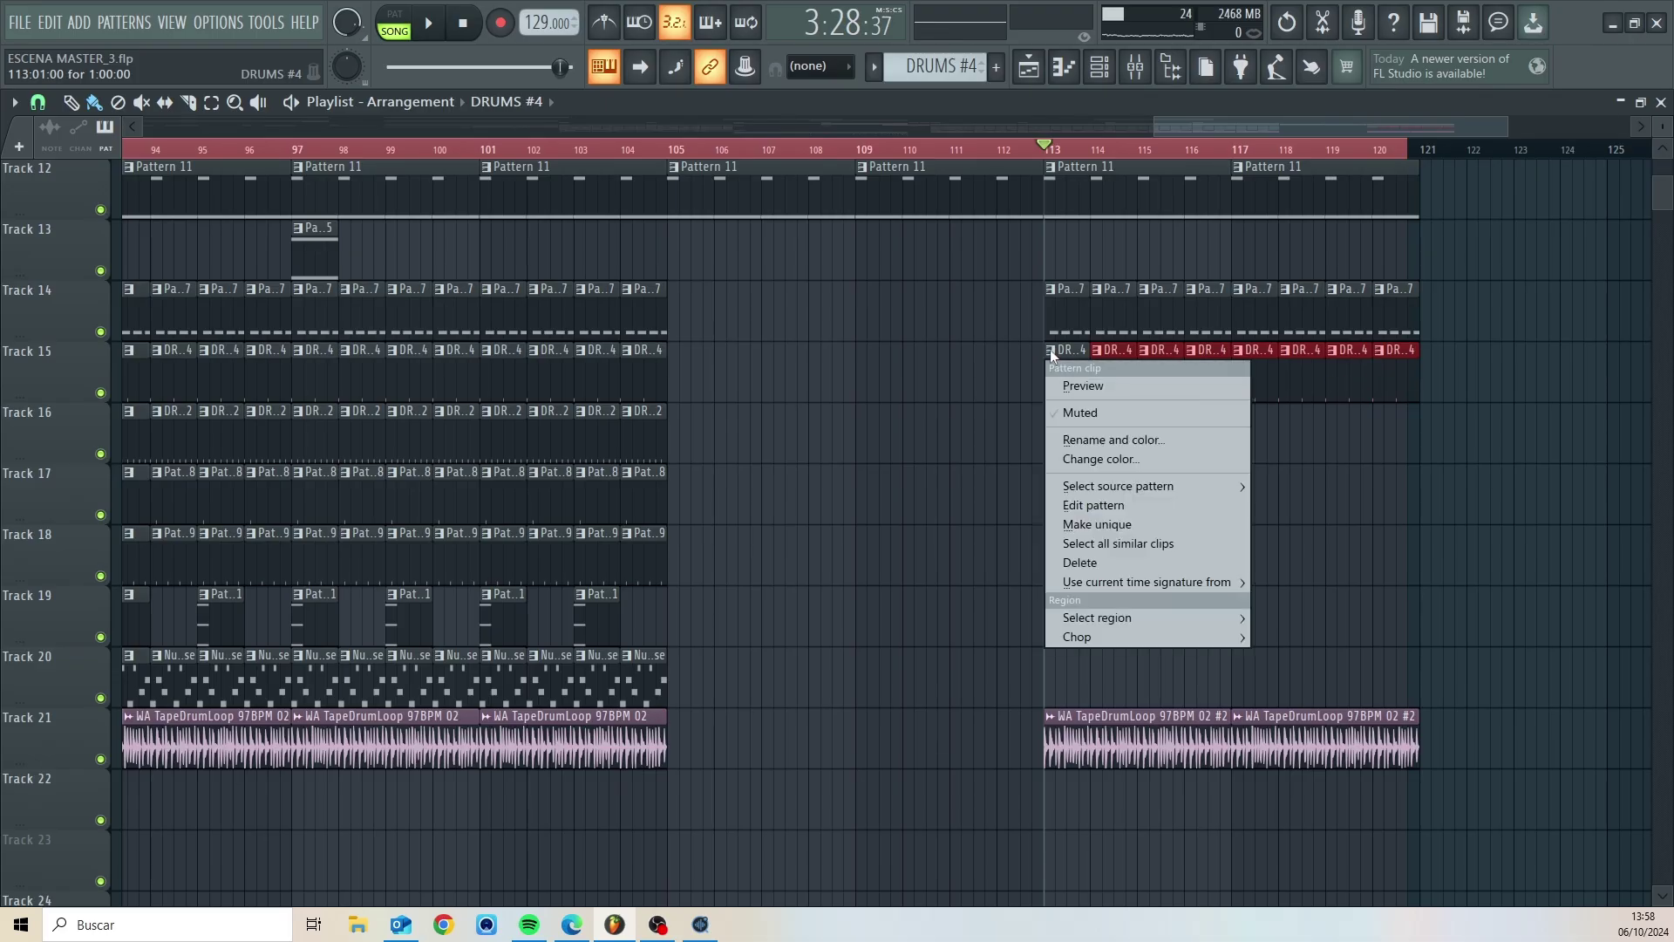
{"action": "left_click", "coordinate": [1114, 526]}
{"action": "double_click", "coordinate": [1069, 369]}
{"action": "scroll", "coordinate": [471, 616], "scroll_direction": "down", "scroll_amount": 2}
{"action": "left_click", "coordinate": [409, 580]}
{"action": "left_click", "coordinate": [516, 581]}
{"action": "left_click", "coordinate": [1408, 219]}
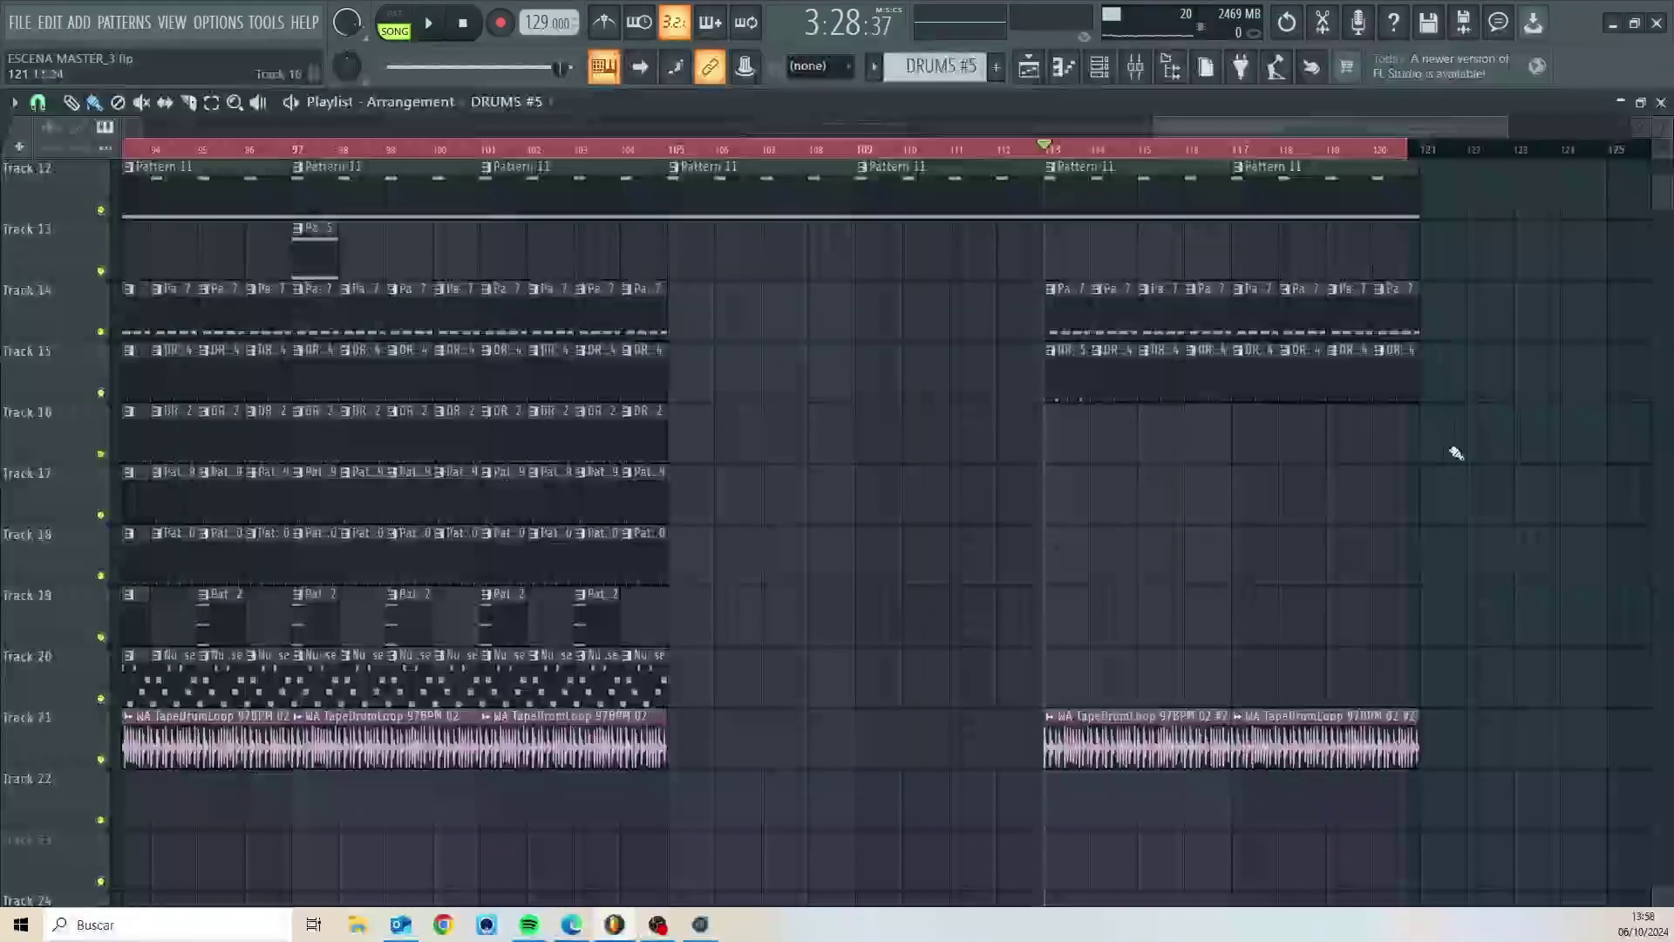
- Replace the remaining DRUMS #4 clips on Track 15 with DRUMS #5 up to bar 121, and play the section from bar 113
{"action": "key", "text": "space"}
{"action": "left_click_drag", "start_coordinate": [1118, 384], "coordinate": [1450, 384]}
{"action": "key", "text": "space"}
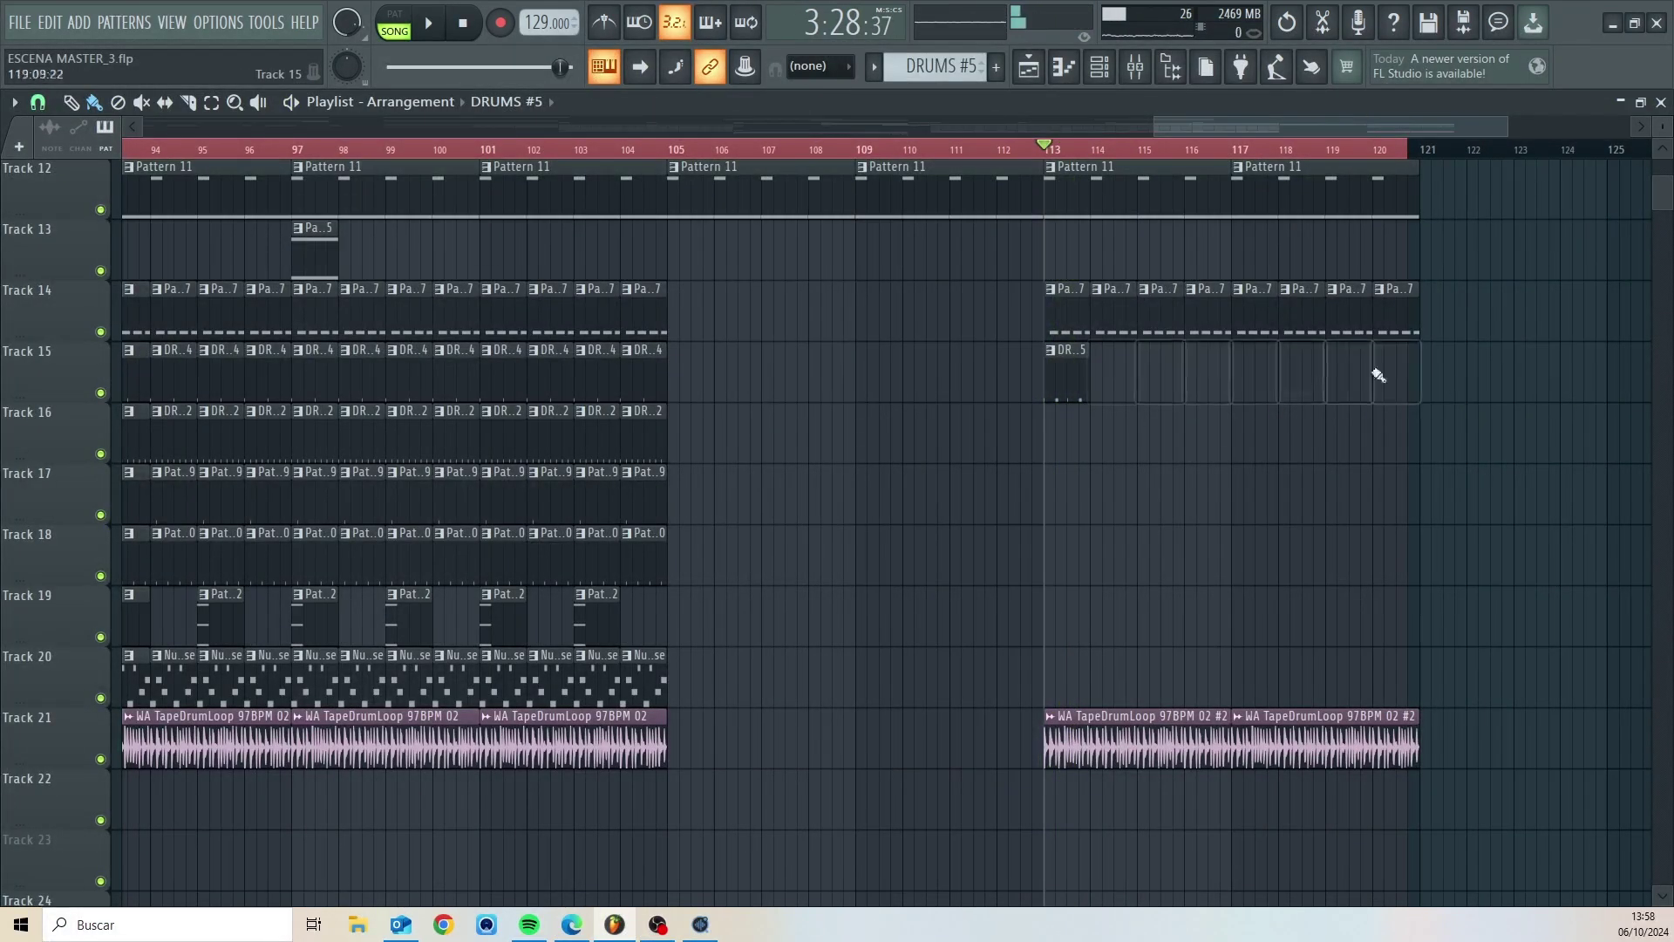
{"action": "left_click_drag", "start_coordinate": [1100, 381], "coordinate": [1394, 404]}
{"action": "key", "text": "space"}
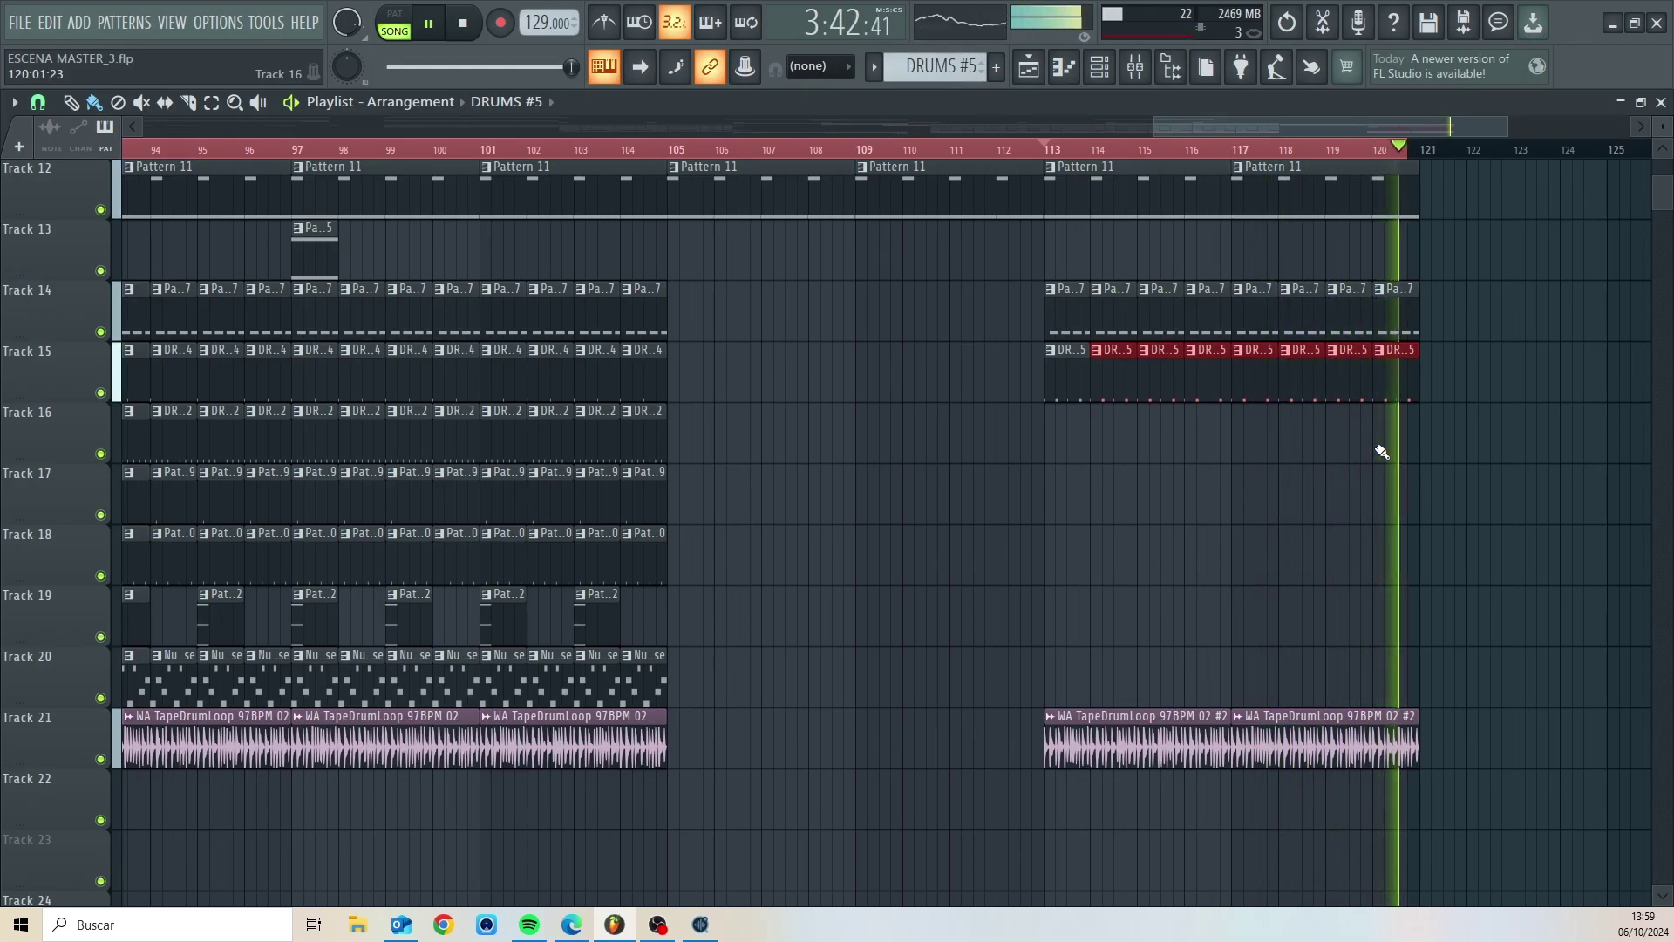
{"action": "key", "text": "space"}
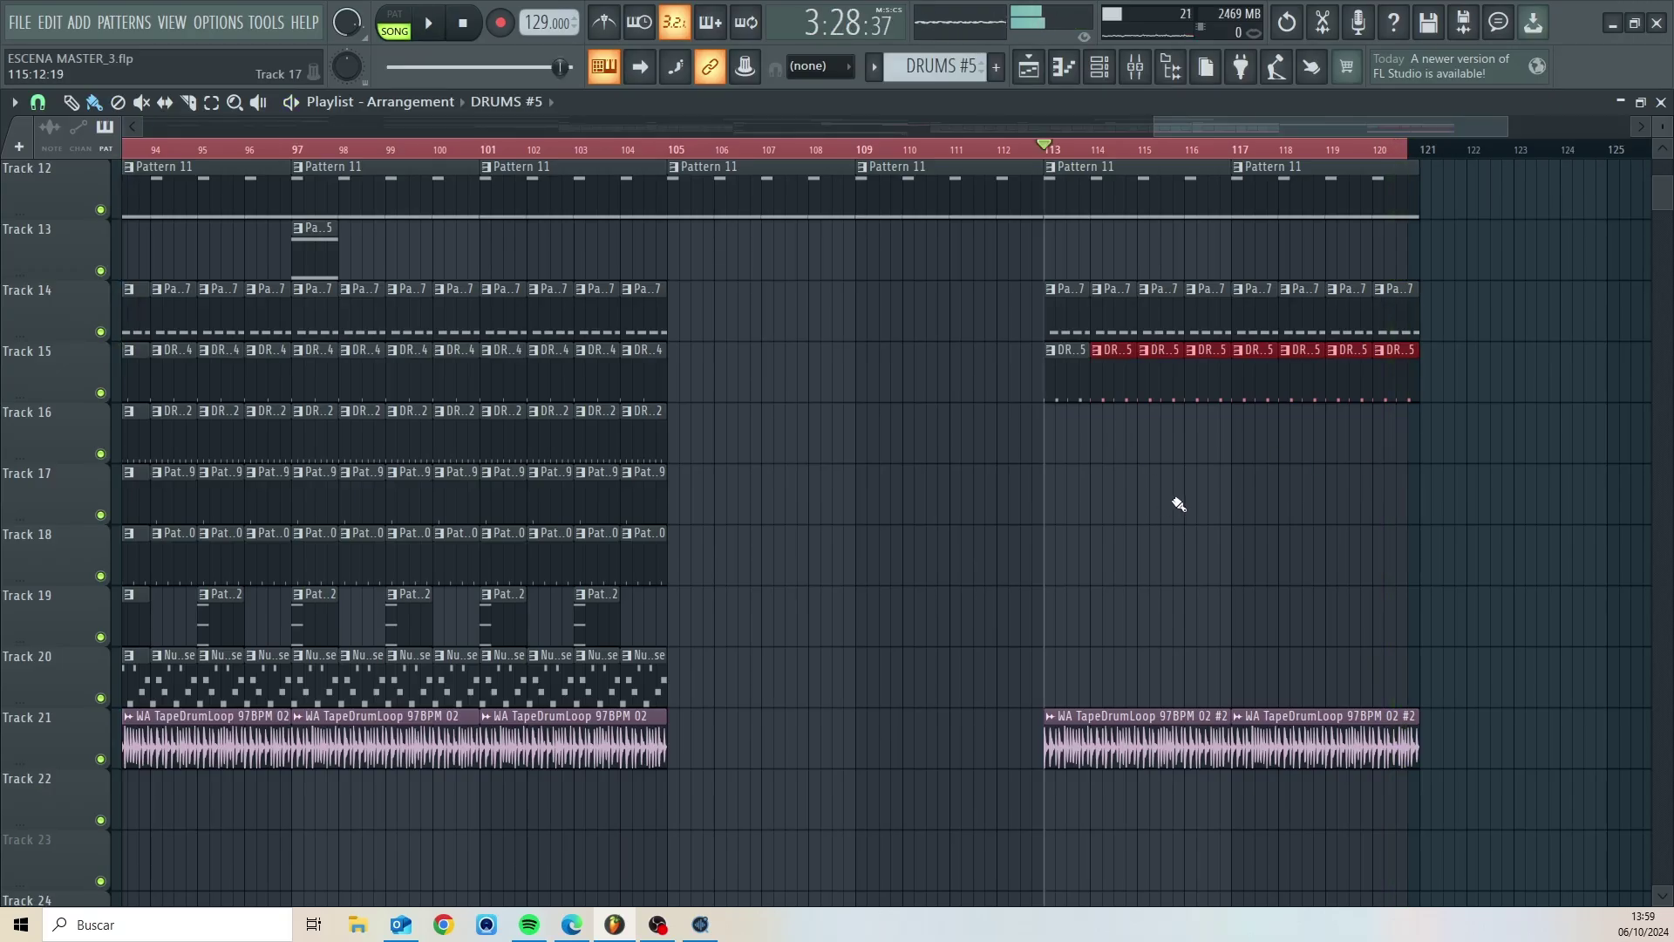
- Choose the Basic 1 time preset in Insert 19's Gross Beat, listen from bar 113, and close Gross Beat and the mixer
{"action": "scroll", "coordinate": [1181, 509], "scroll_direction": "down", "scroll_amount": 1}
{"action": "scroll", "coordinate": [1175, 491], "scroll_direction": "up", "scroll_amount": 1}
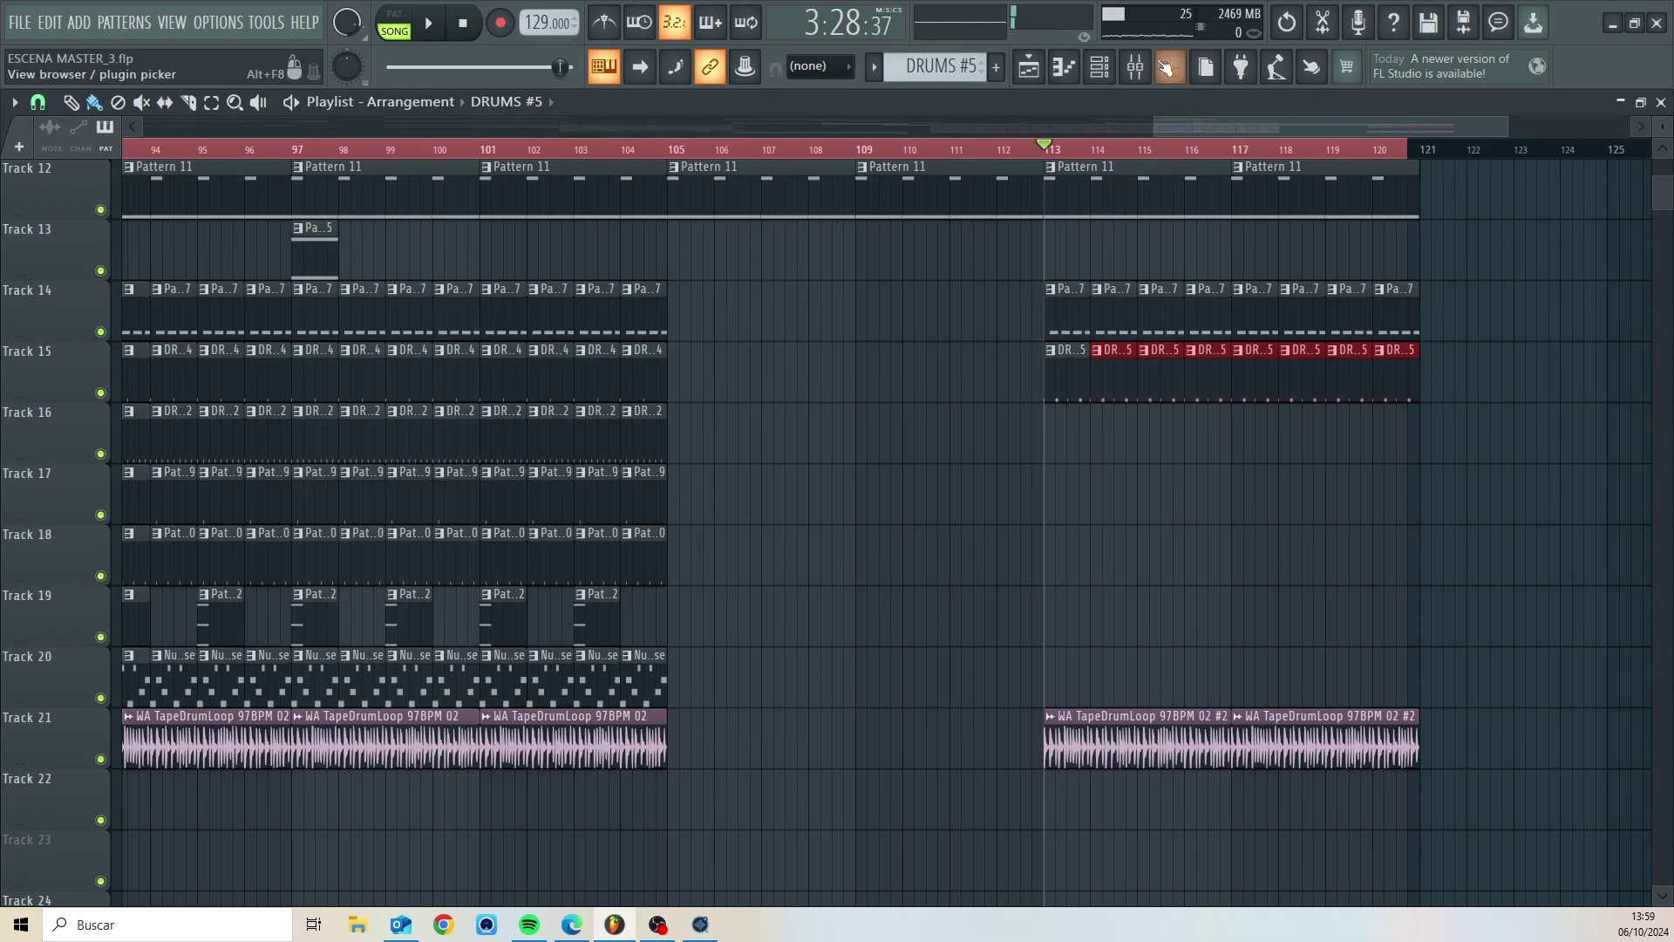
{"action": "left_click", "coordinate": [1136, 66]}
{"action": "left_click", "coordinate": [1147, 531]}
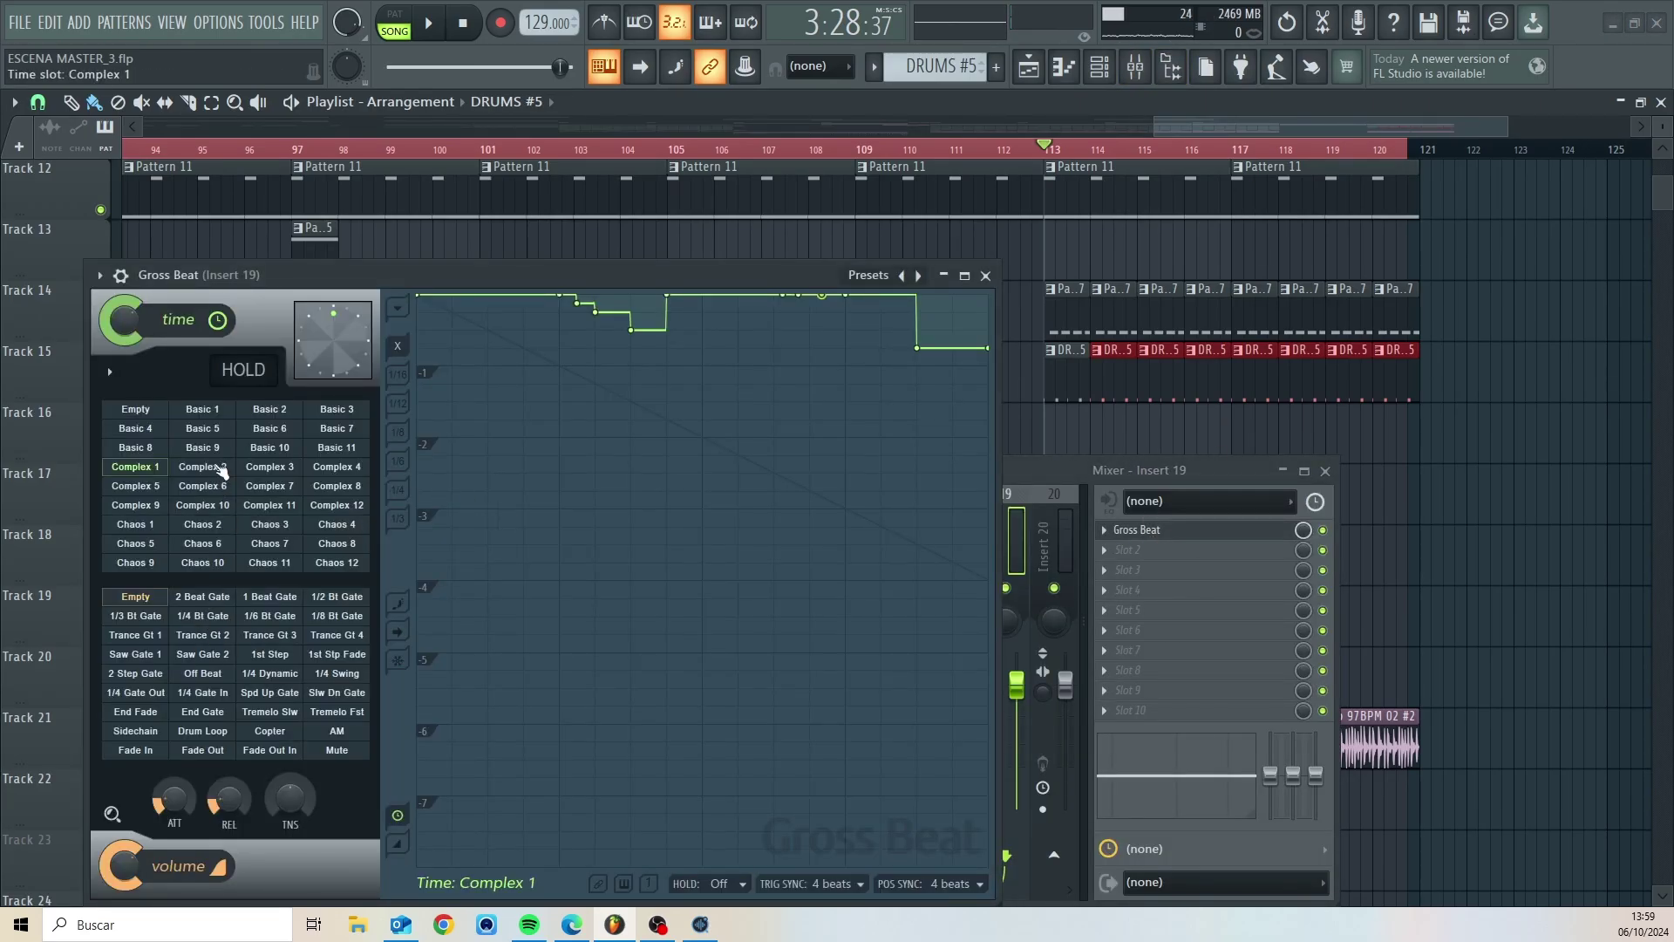
{"action": "left_click", "coordinate": [192, 415]}
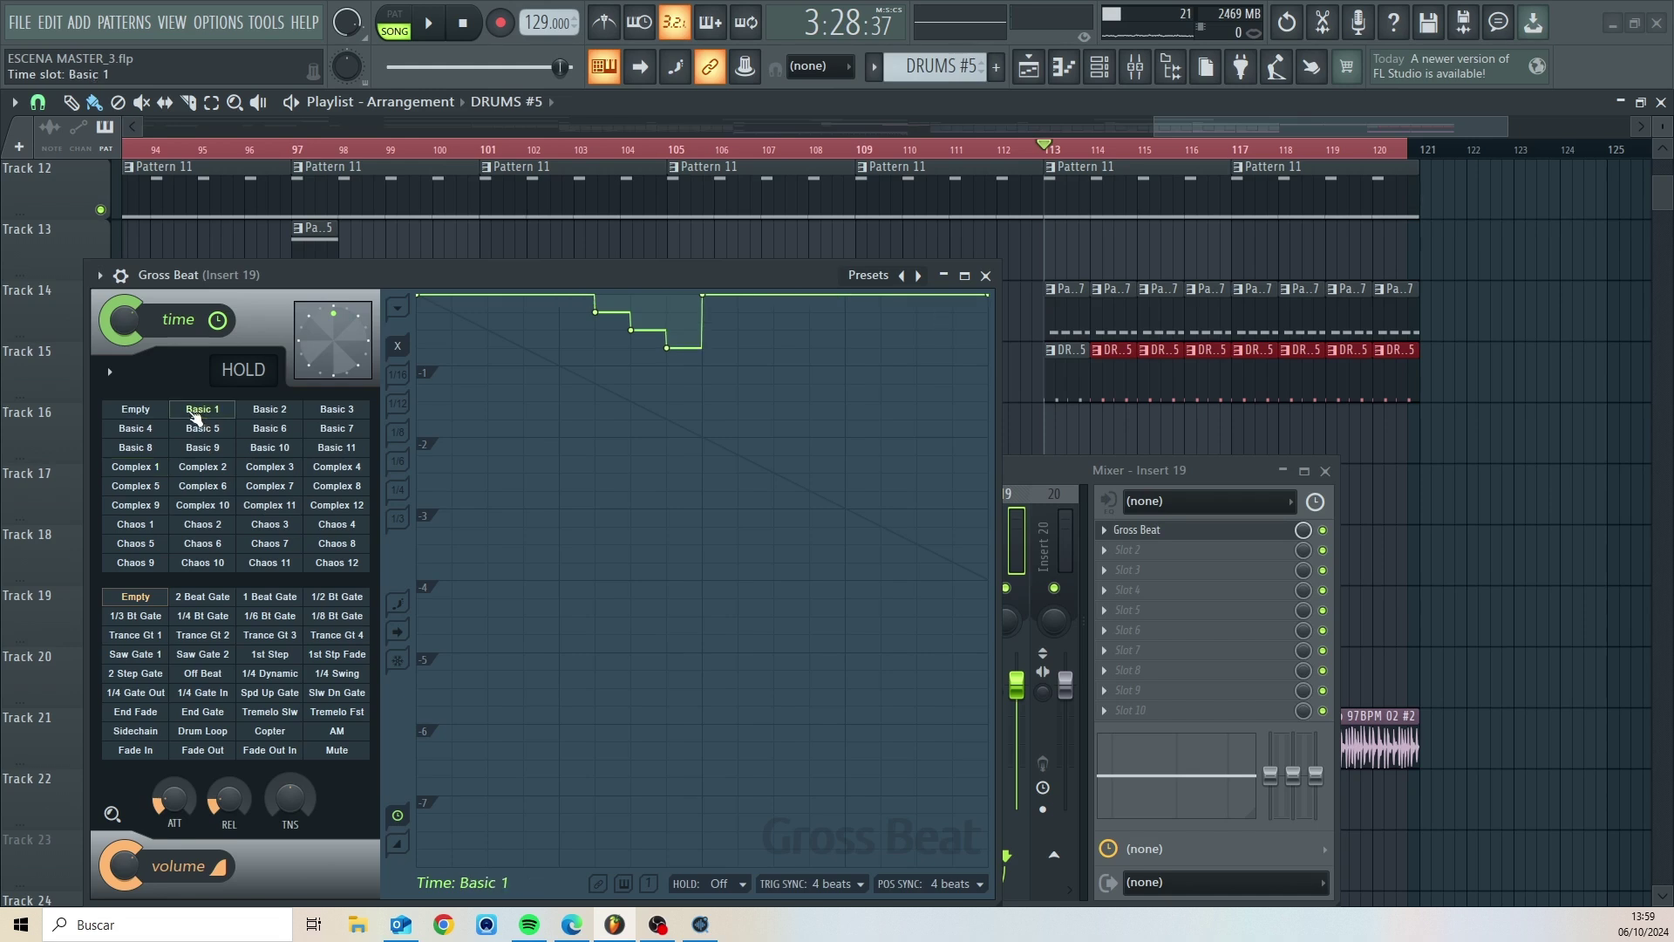
{"action": "key", "text": "space"}
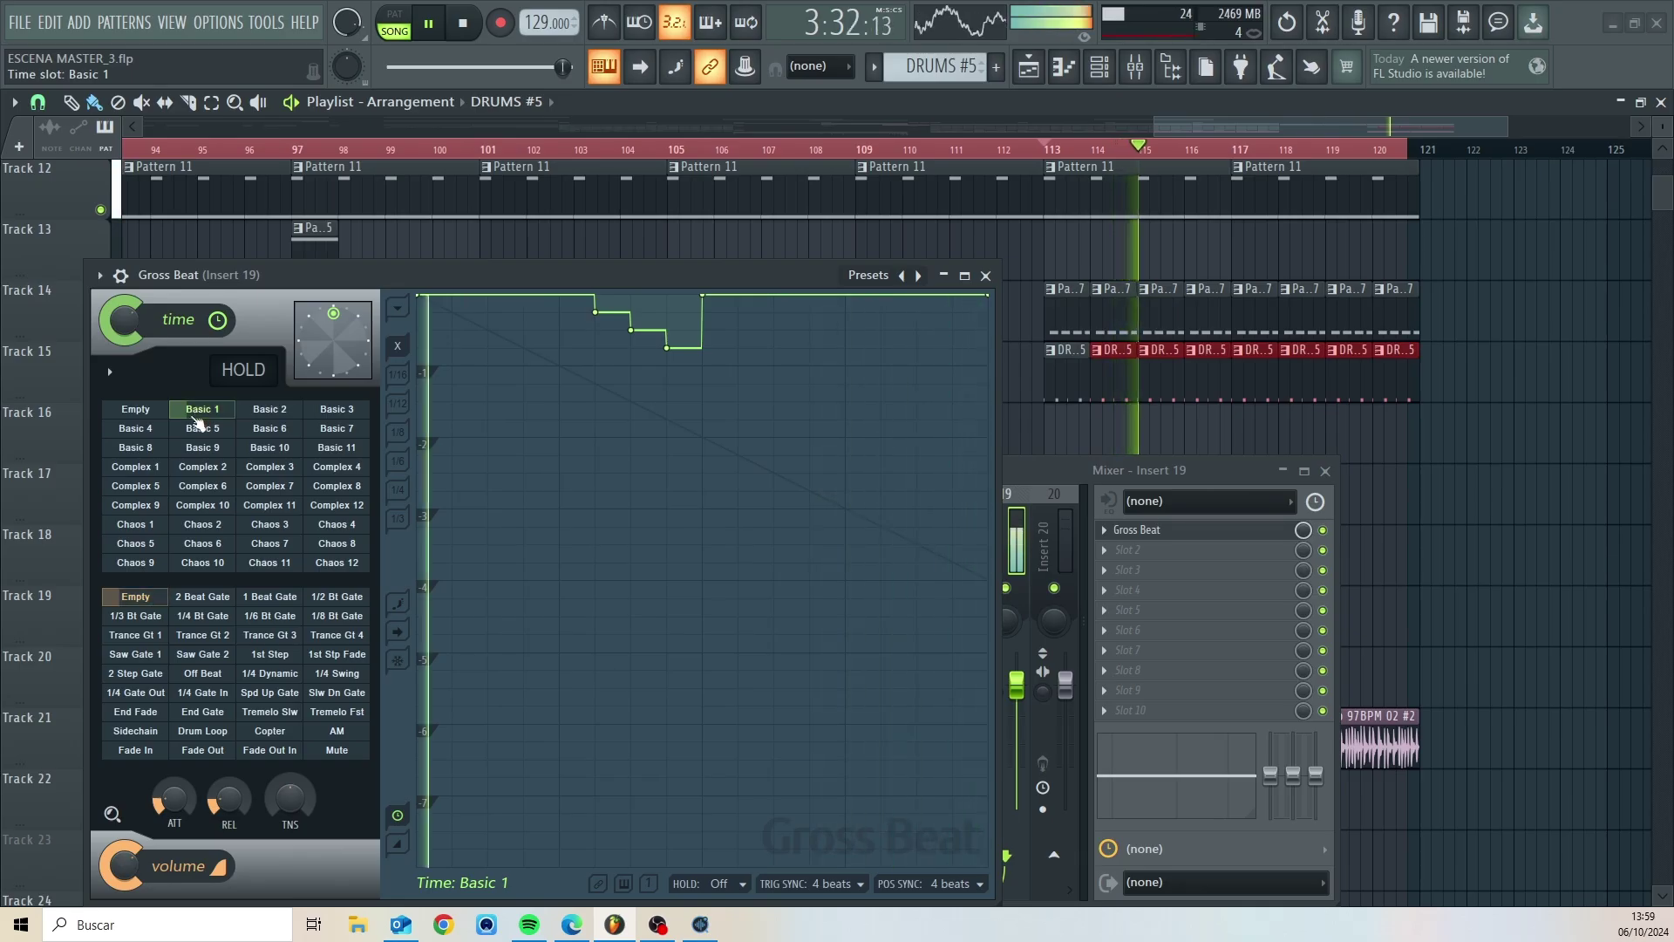
{"action": "key", "text": "space"}
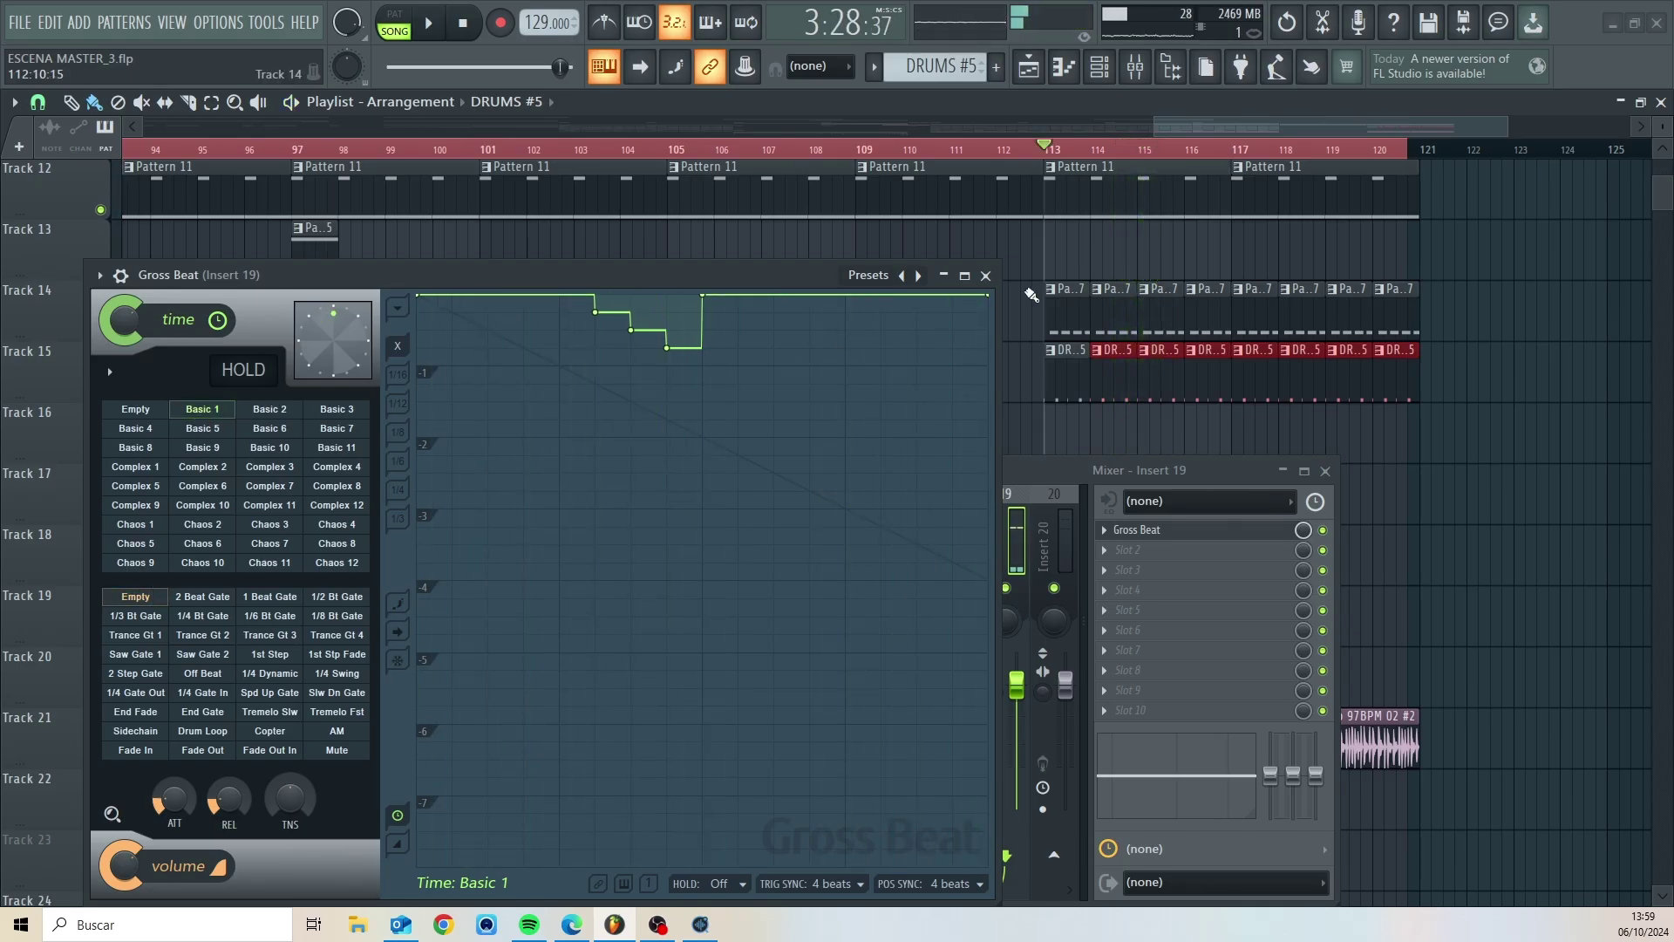
{"action": "left_click", "coordinate": [986, 276]}
{"action": "left_click", "coordinate": [1324, 471]}
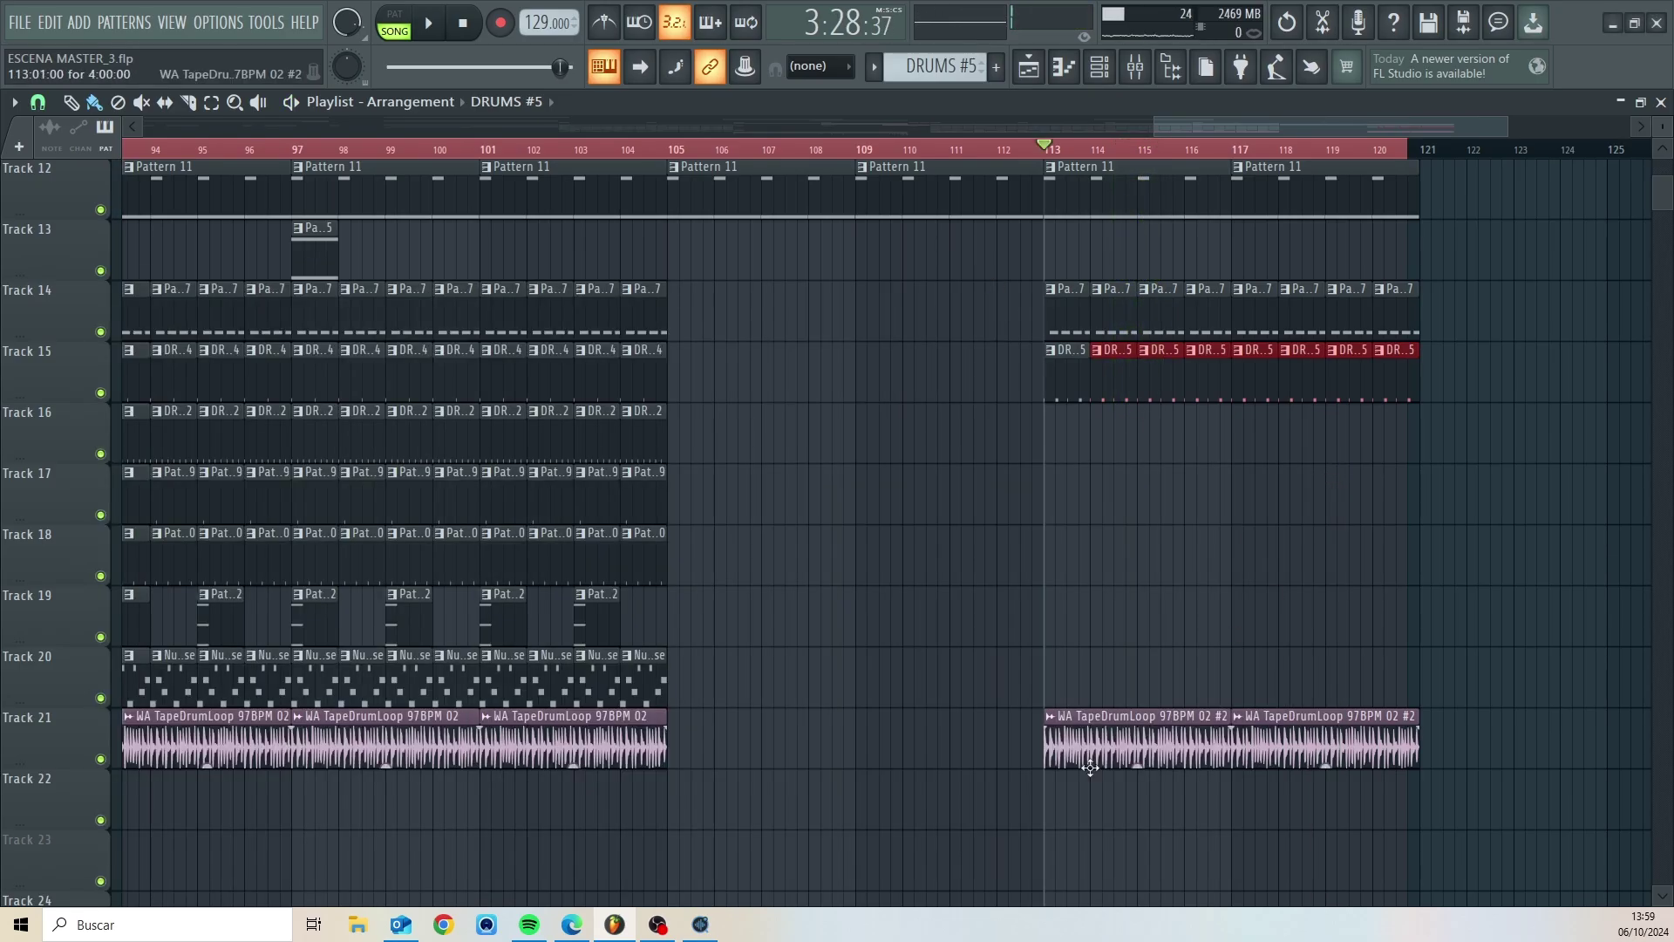
- Place WA TapeDrumLoop 97BPM 02 on Track 22 at bar 113, and slice off and delete bars 113 to 115 of the Track 21 loop
{"action": "left_click", "coordinate": [645, 742]}
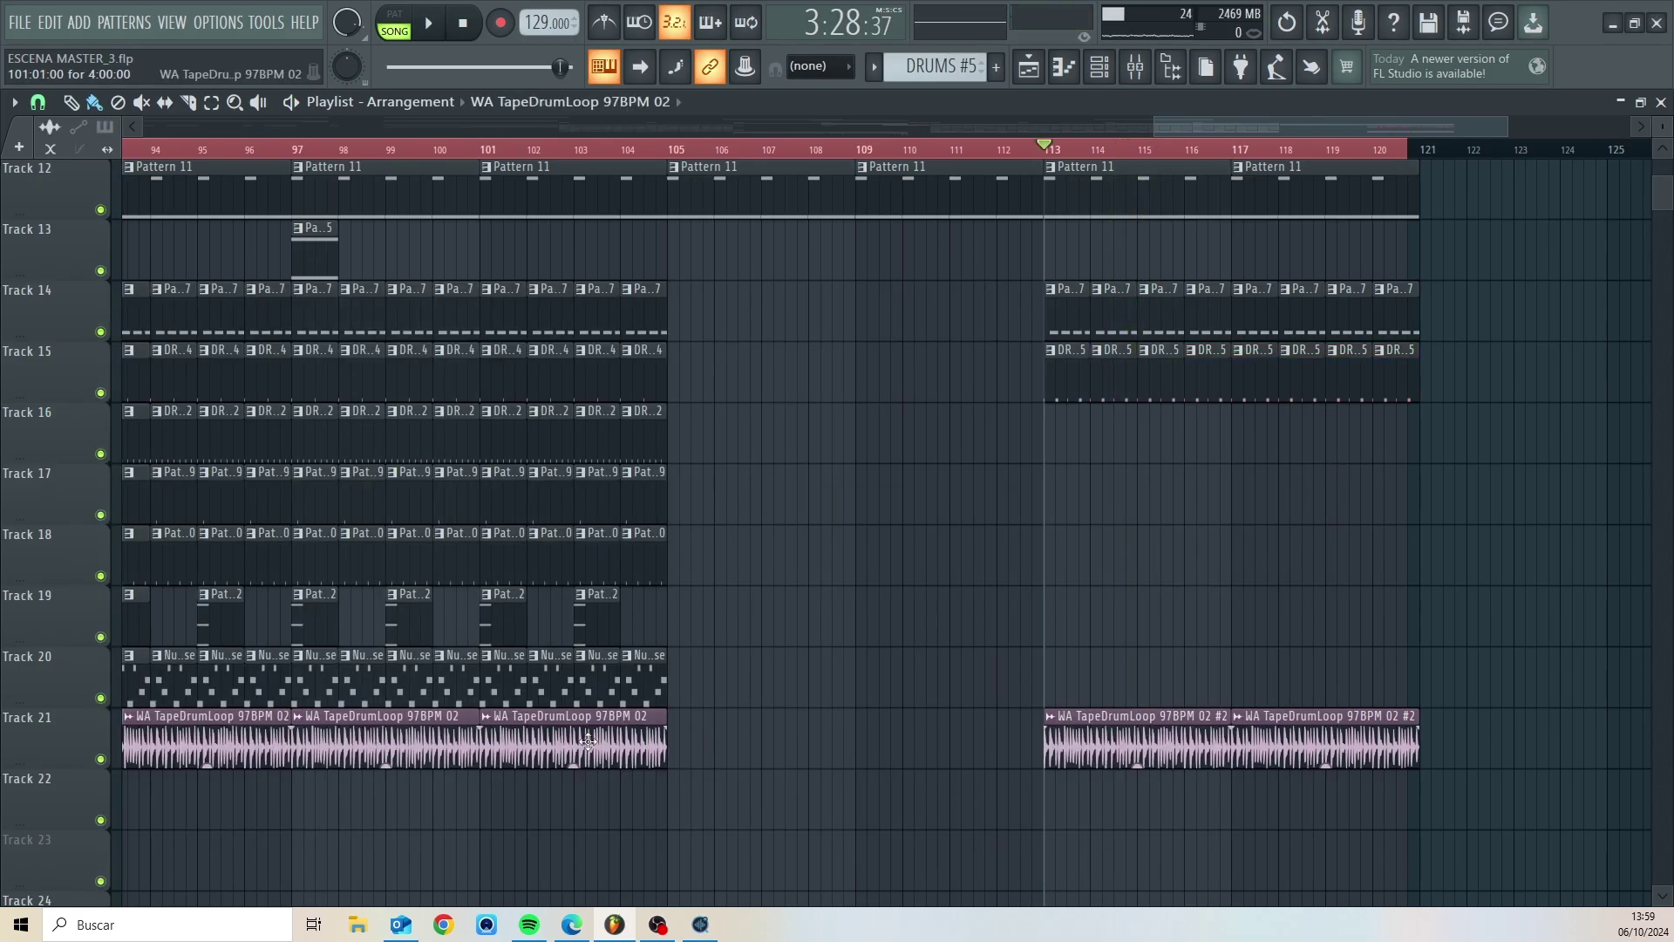
{"action": "left_click", "coordinate": [1053, 823]}
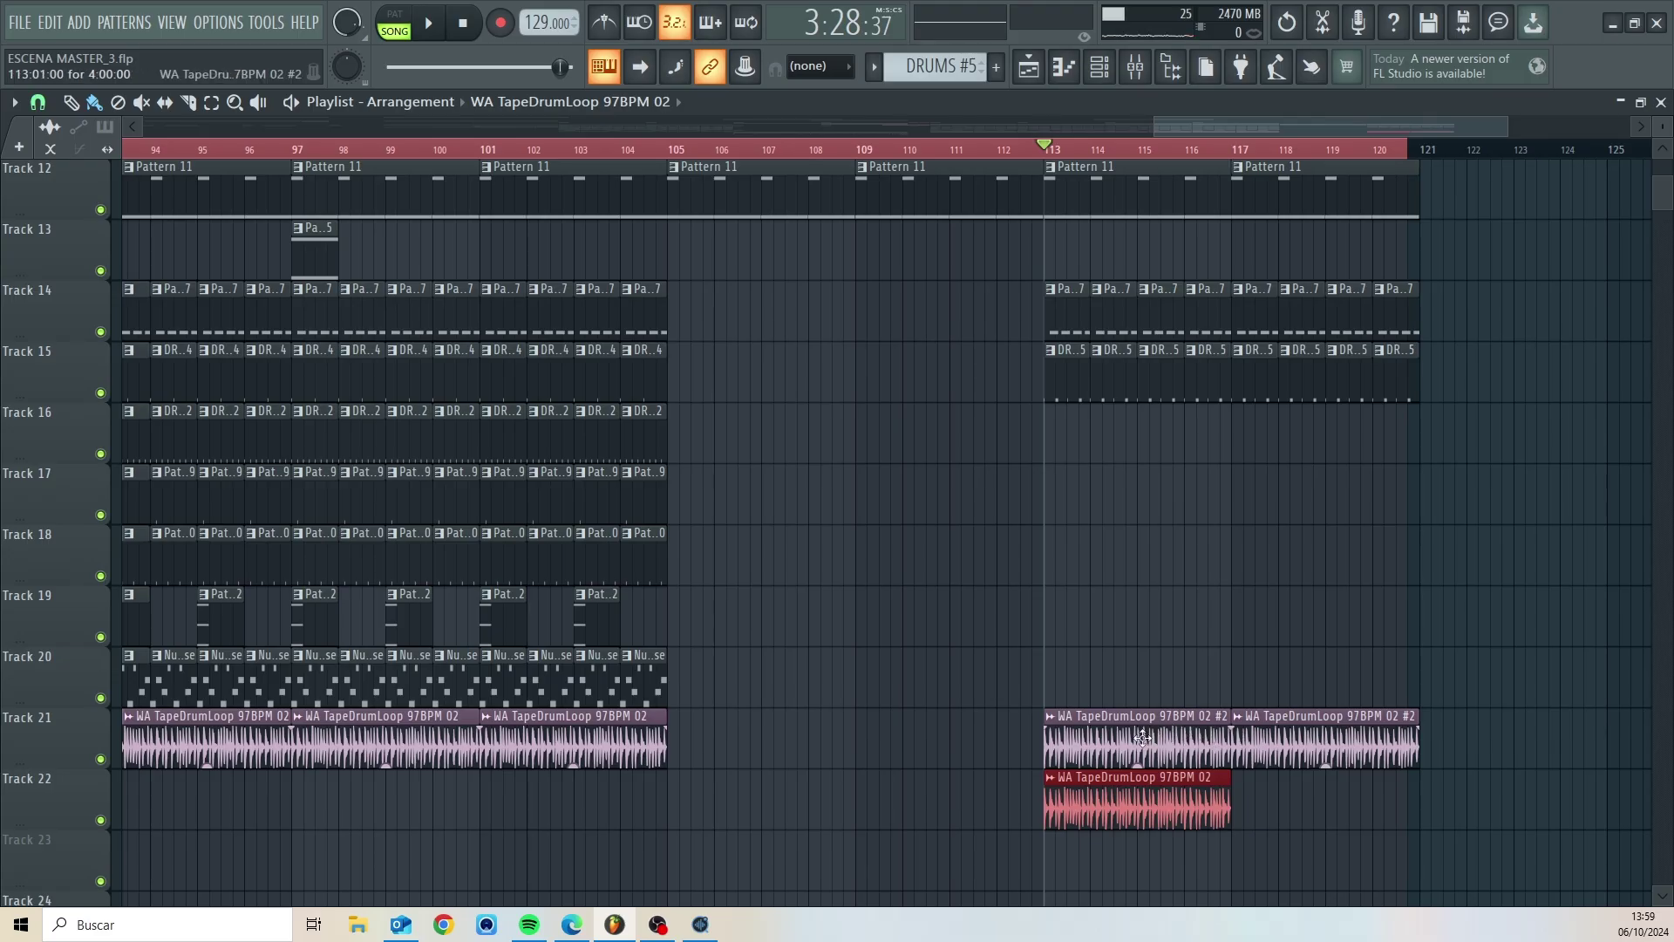
{"action": "left_click_drag", "start_coordinate": [1337, 128], "coordinate": [1443, 146]}
{"action": "scroll", "coordinate": [775, 544], "scroll_direction": "down", "scroll_amount": 2}
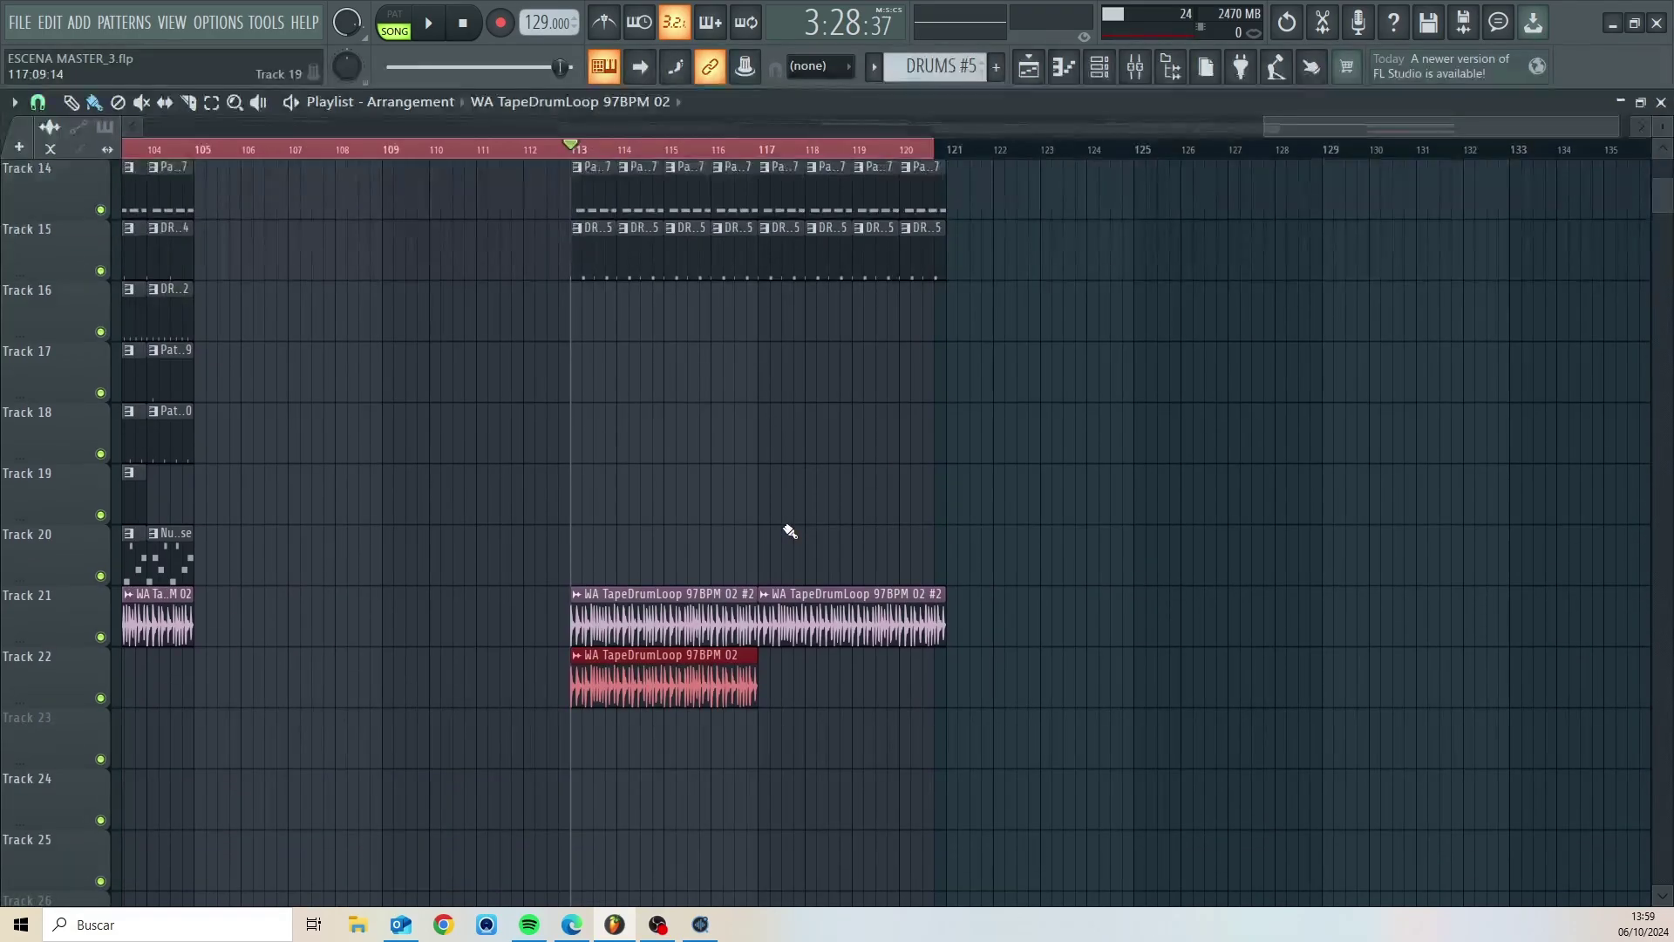
{"action": "key", "text": "c"}
{"action": "left_click_drag", "start_coordinate": [671, 647], "coordinate": [672, 656]}
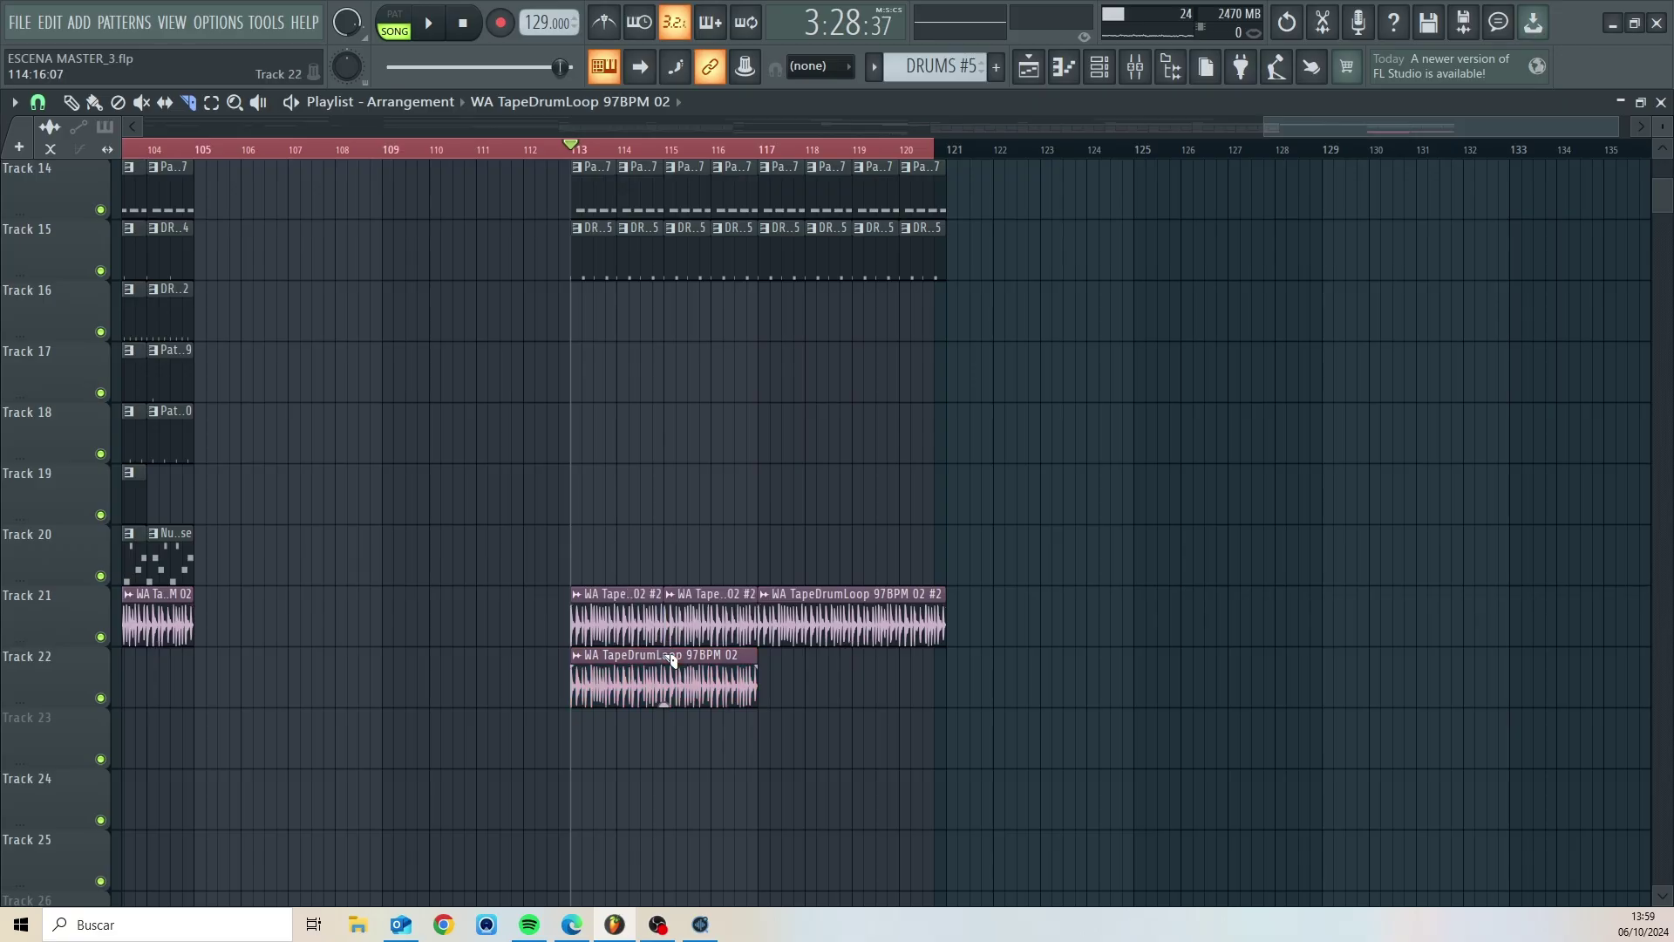
{"action": "left_click", "coordinate": [74, 105]}
{"action": "right_click", "coordinate": [621, 614]}
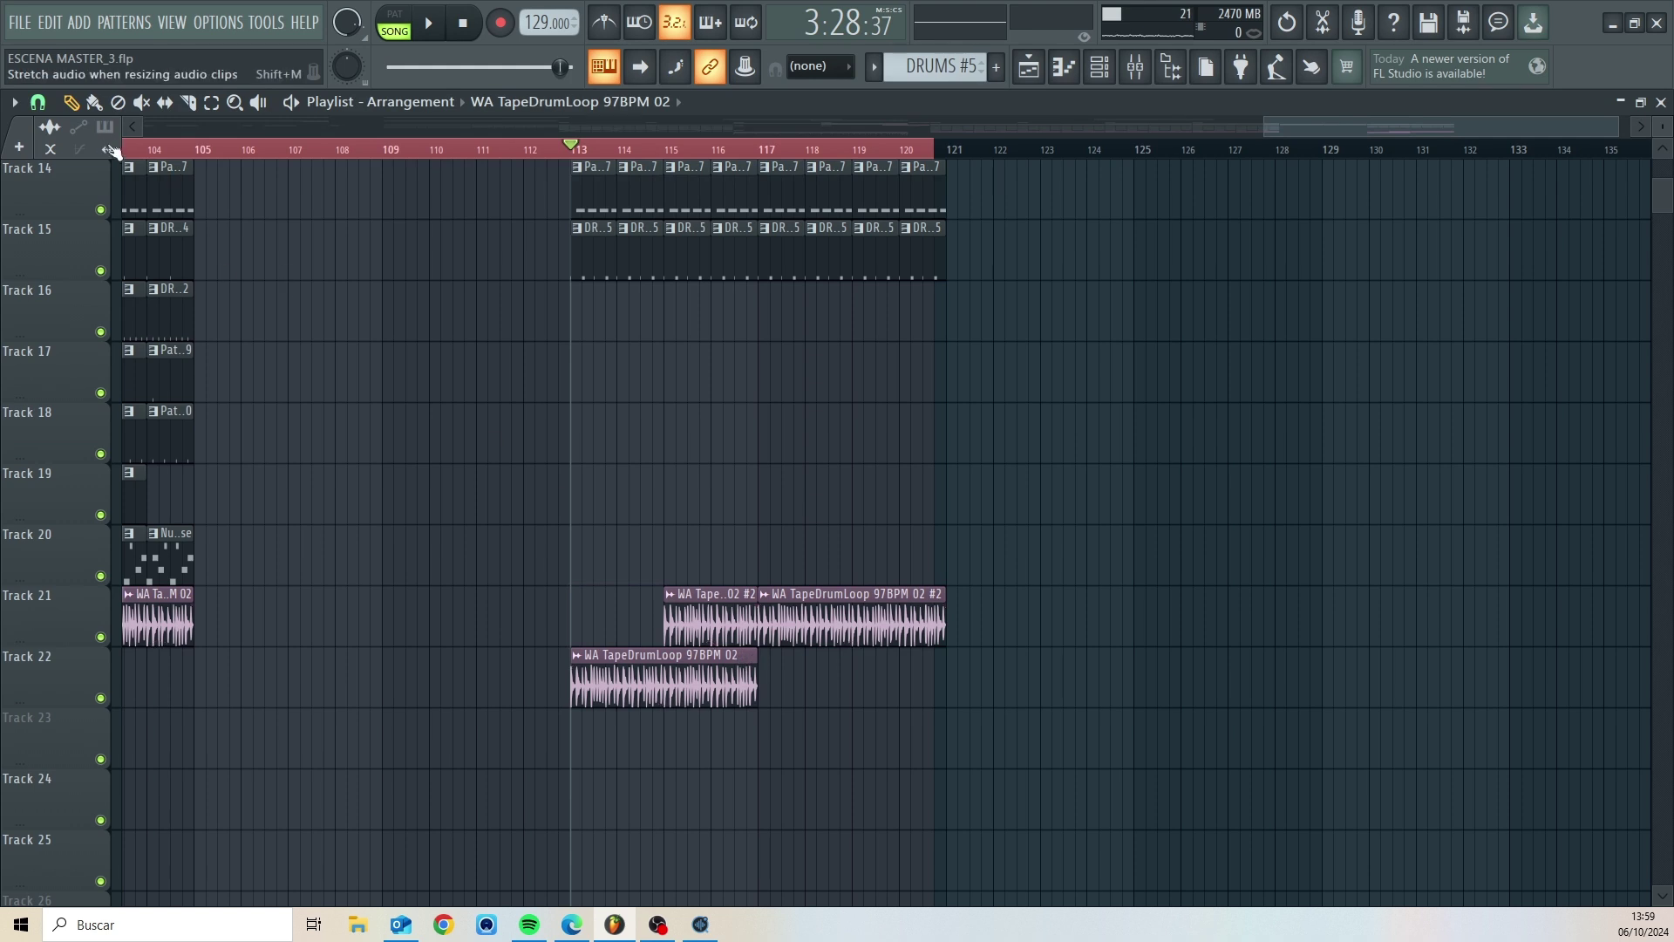
- Shorten the Track 22 loop to two bars, ending at bar 115, and listen to the transition from bar 113
{"action": "left_click_drag", "start_coordinate": [755, 680], "coordinate": [666, 667]}
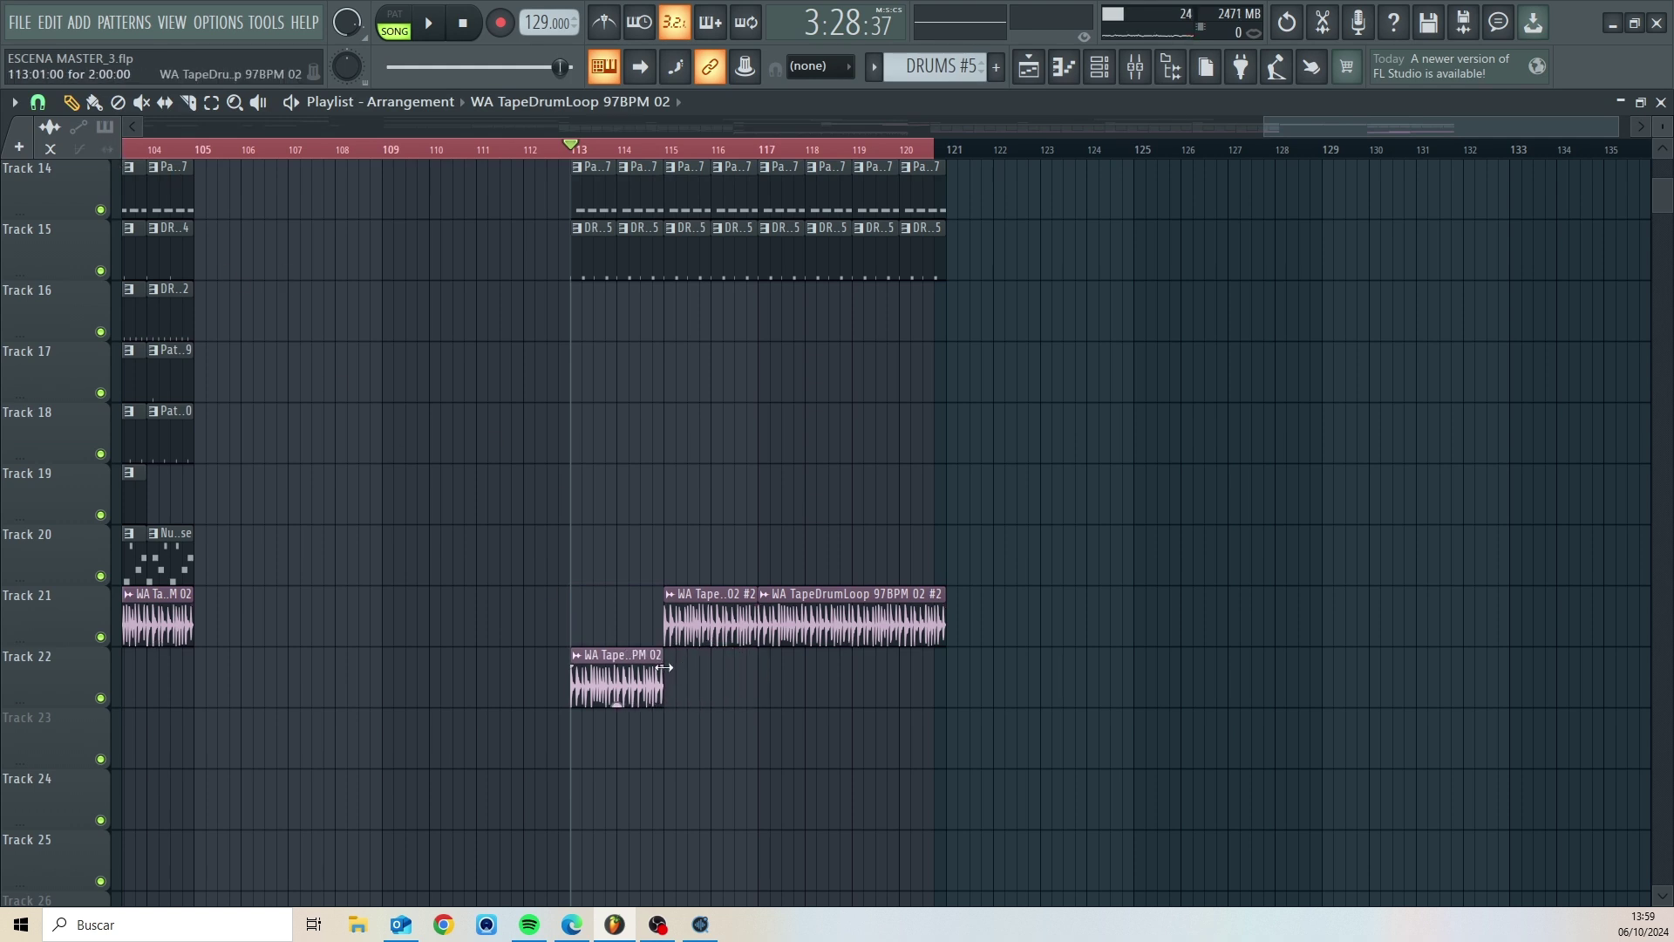
{"action": "key", "text": "space"}
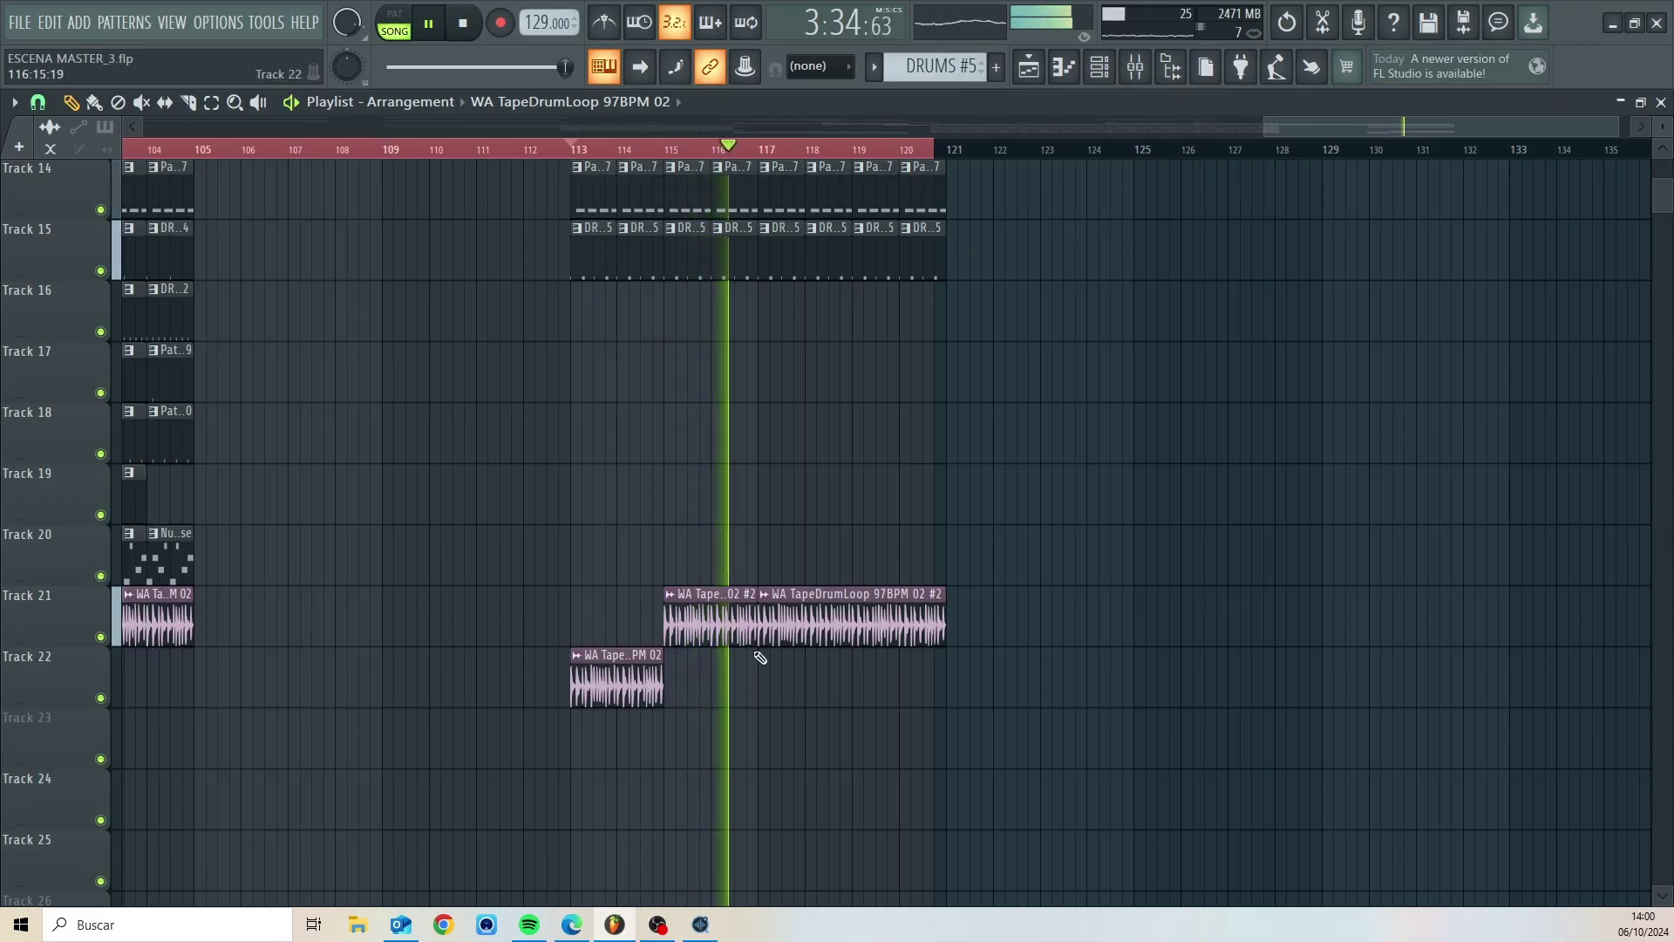
{"action": "key", "text": "space"}
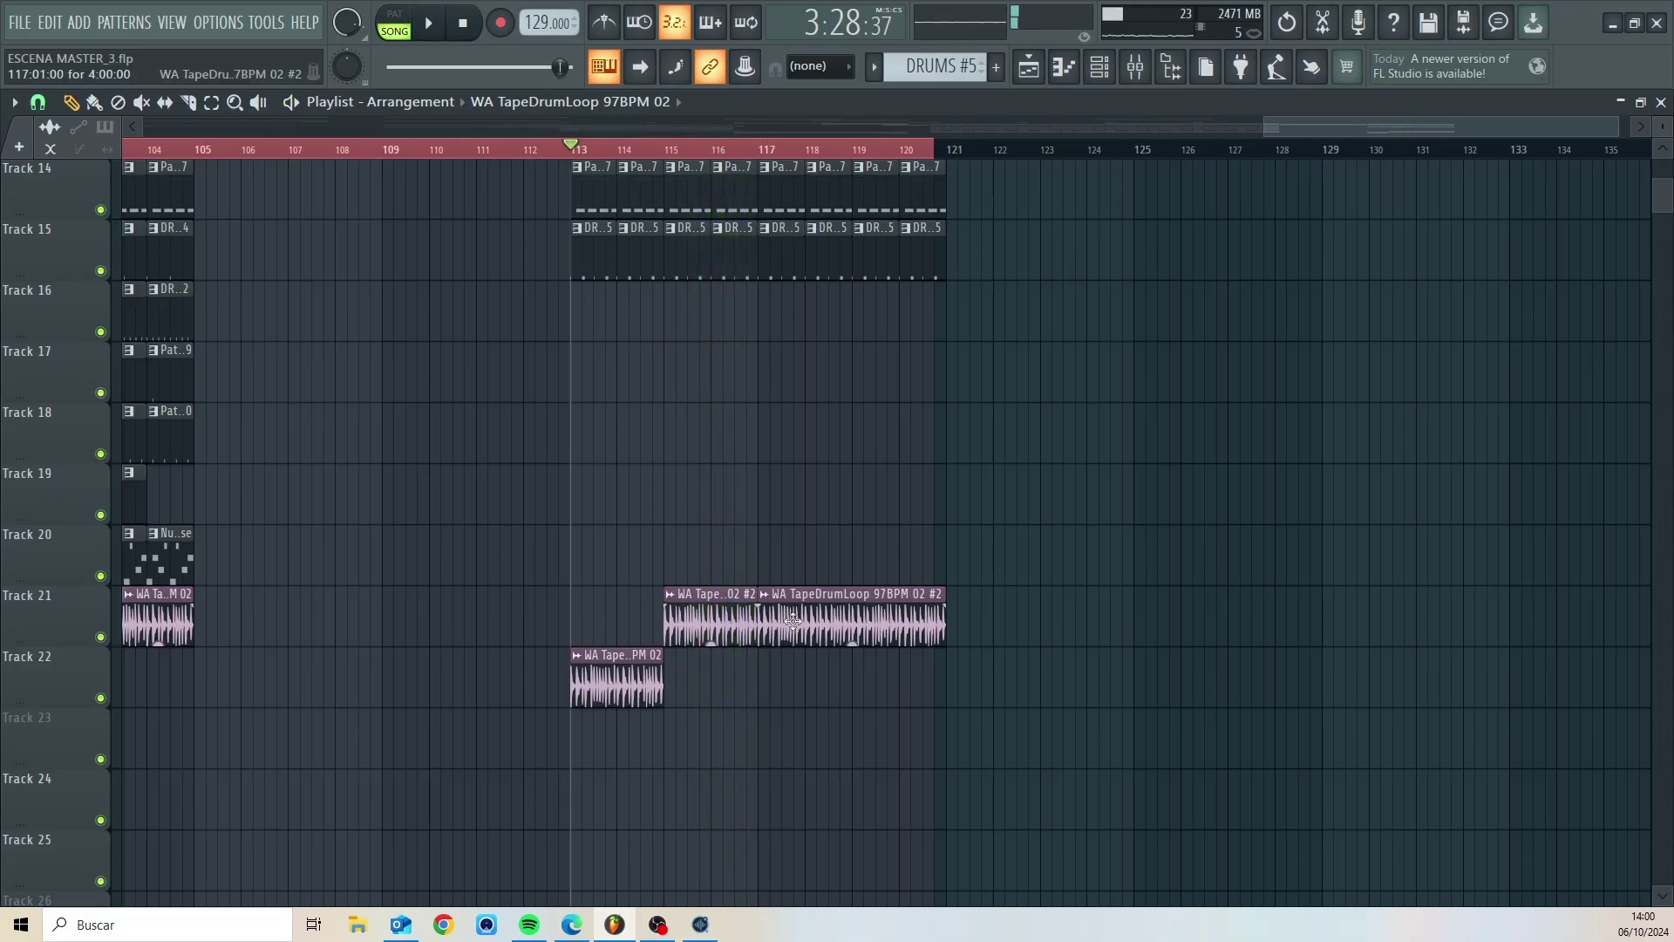
- Replace the Track 21 loop at bar 117 with a two-bar original loop on Track 22 and a two-bar #2 loop at bar 119
{"action": "right_click", "coordinate": [916, 621]}
{"action": "left_click", "coordinate": [767, 685]}
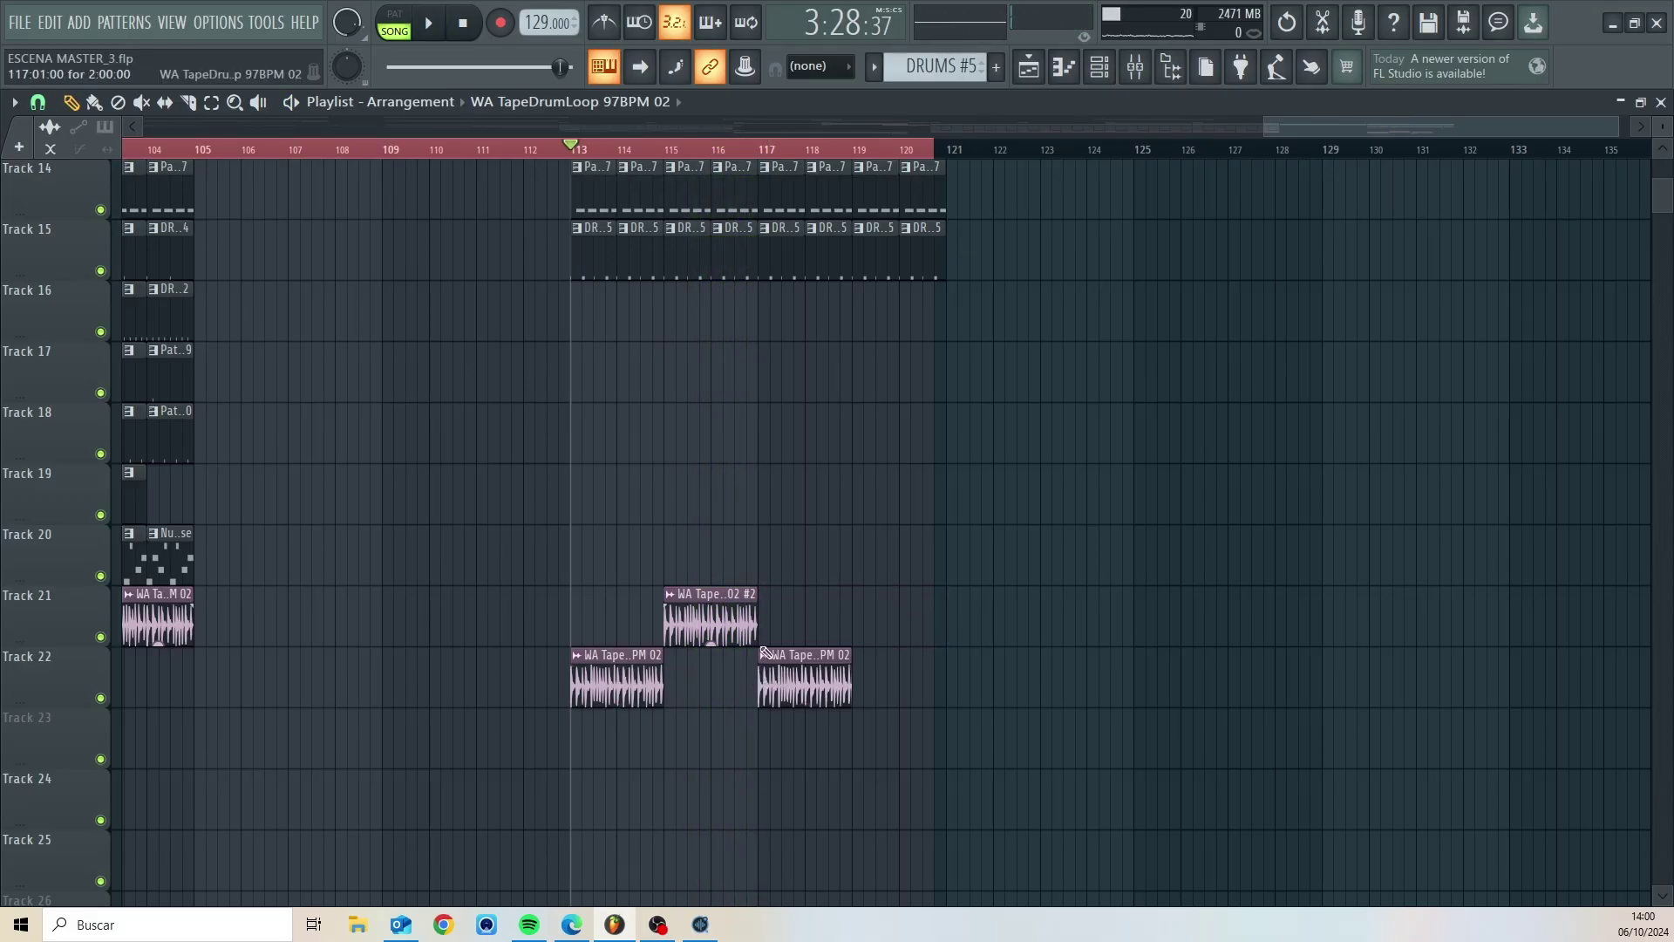
{"action": "left_click", "coordinate": [861, 621]}
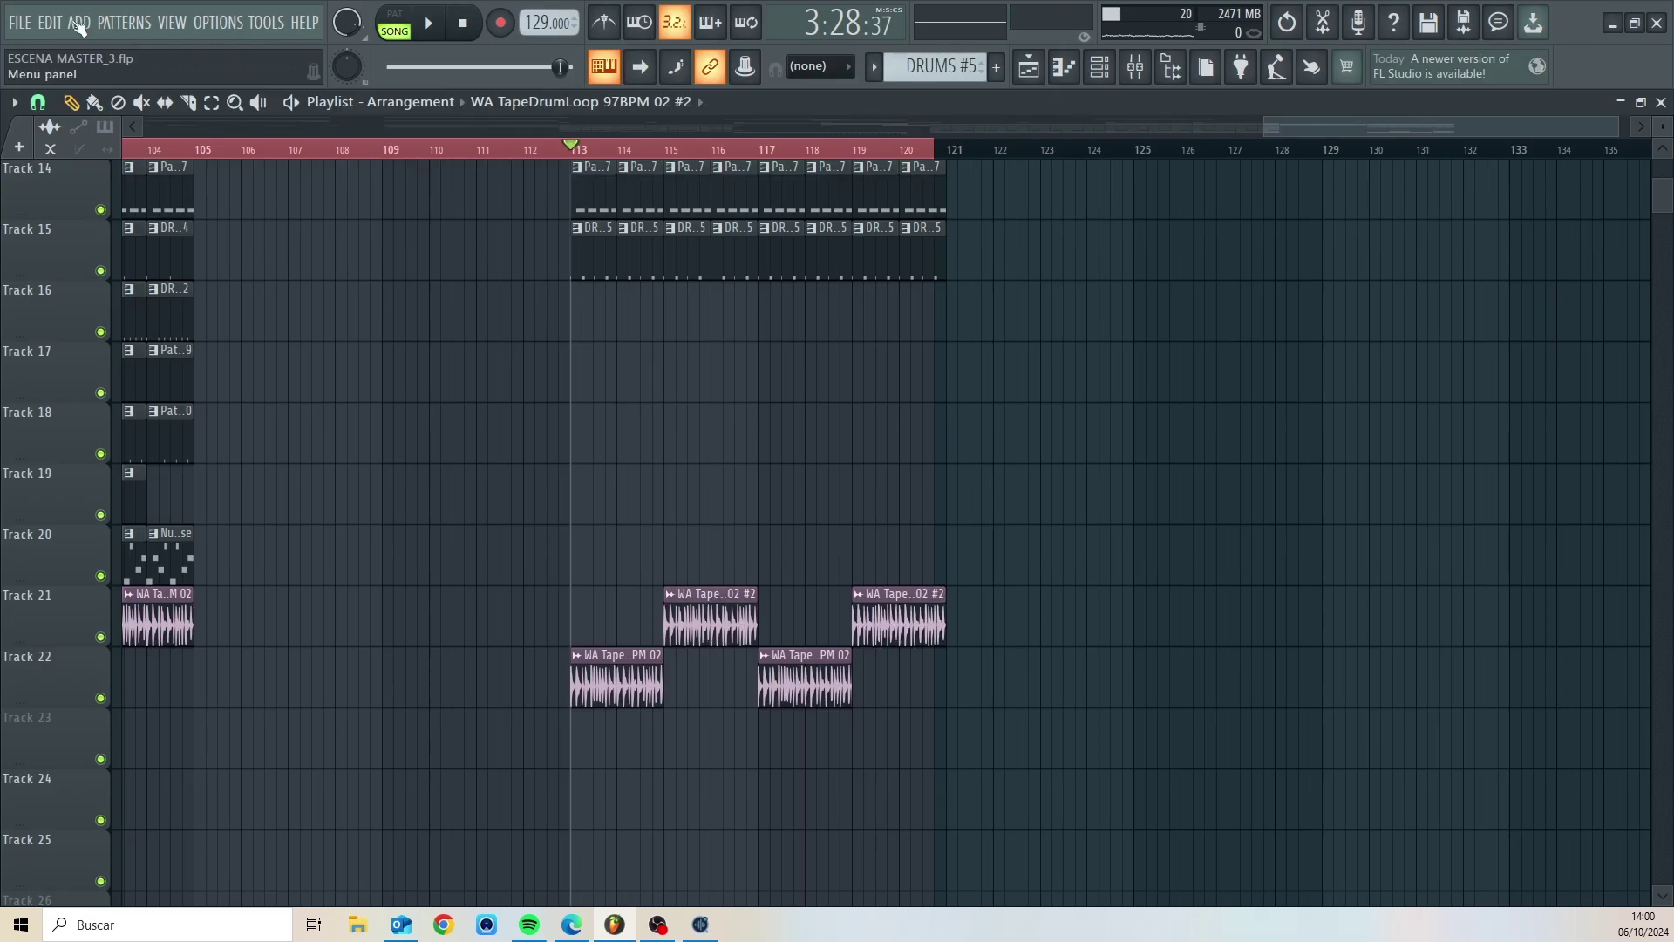
- Show the whole arrangement from bar 1 to bar 121 in the playlist
{"action": "left_click", "coordinate": [19, 23]}
{"action": "scroll", "coordinate": [989, 432], "scroll_direction": "up", "scroll_amount": 5}
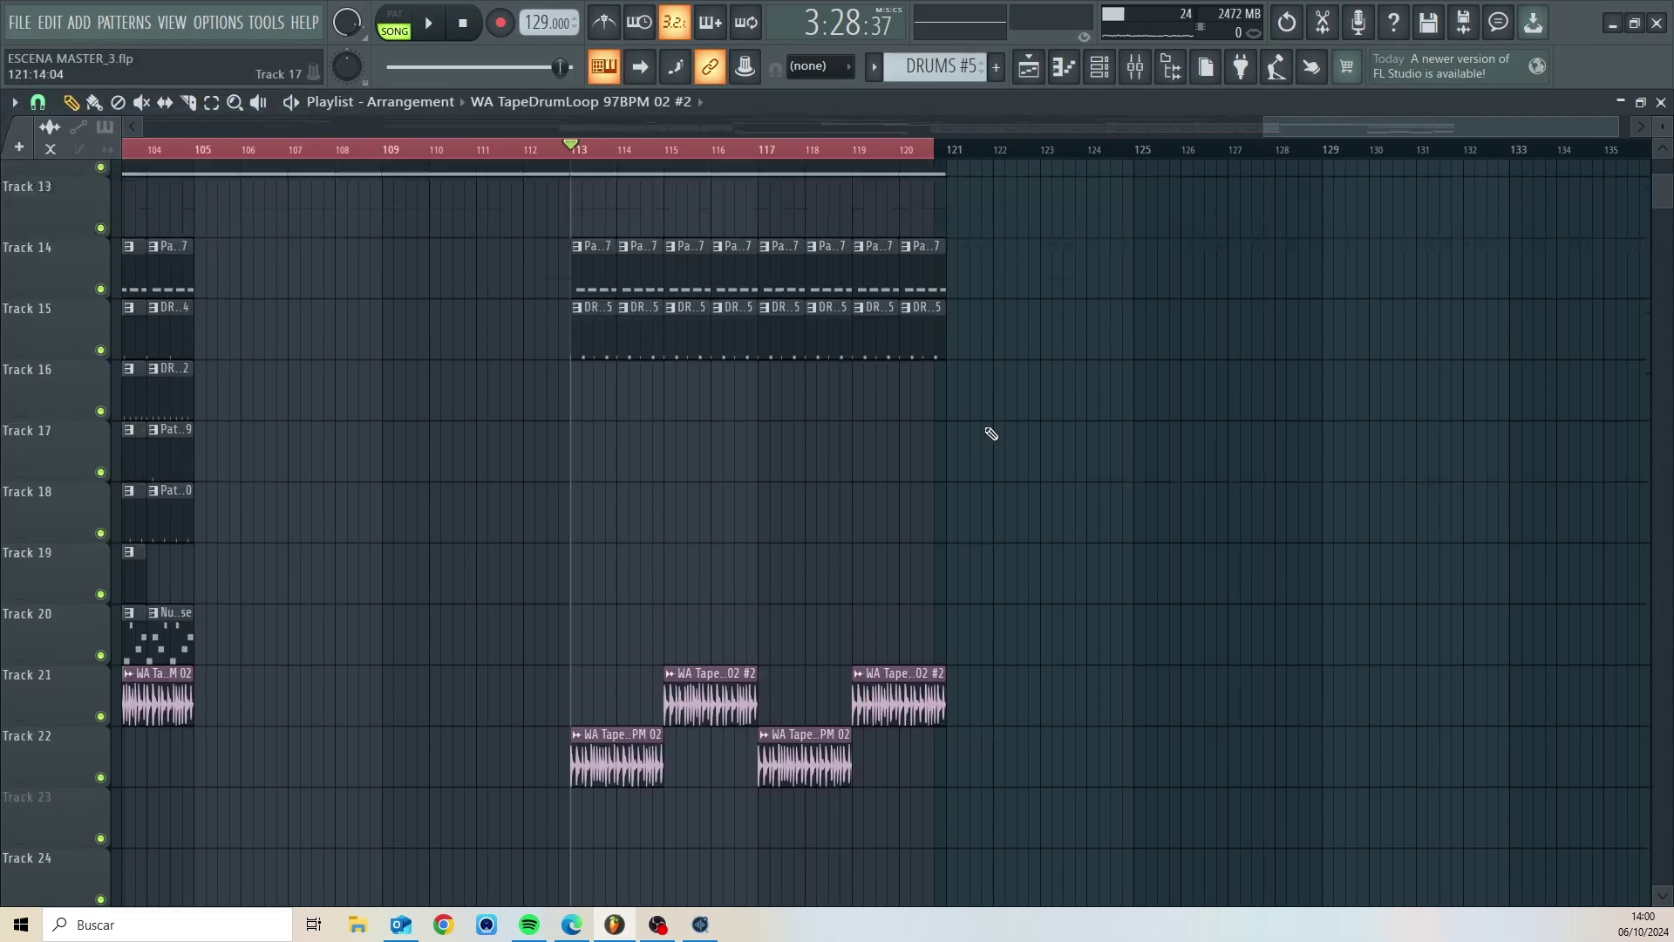
{"action": "scroll", "coordinate": [990, 424], "scroll_direction": "up", "scroll_amount": 1}
{"action": "left_click_drag", "start_coordinate": [1378, 126], "coordinate": [1200, 122]}
{"action": "scroll", "coordinate": [1172, 179], "scroll_direction": "down", "scroll_amount": 1}
{"action": "left_click_drag", "start_coordinate": [1448, 128], "coordinate": [699, 126]}
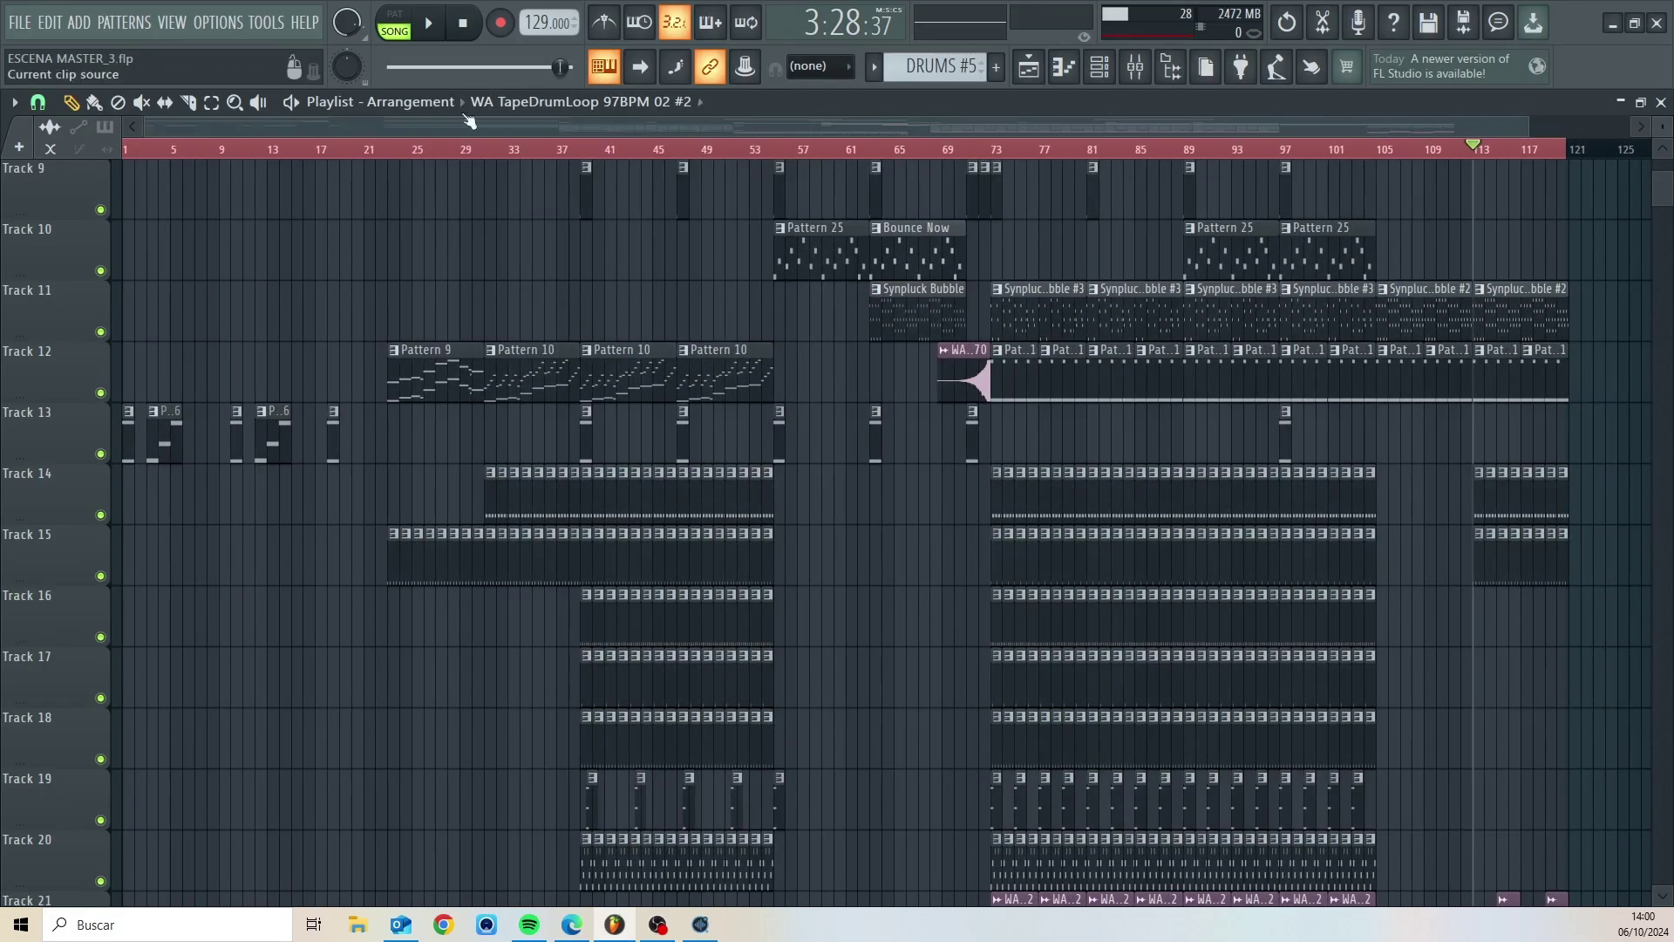